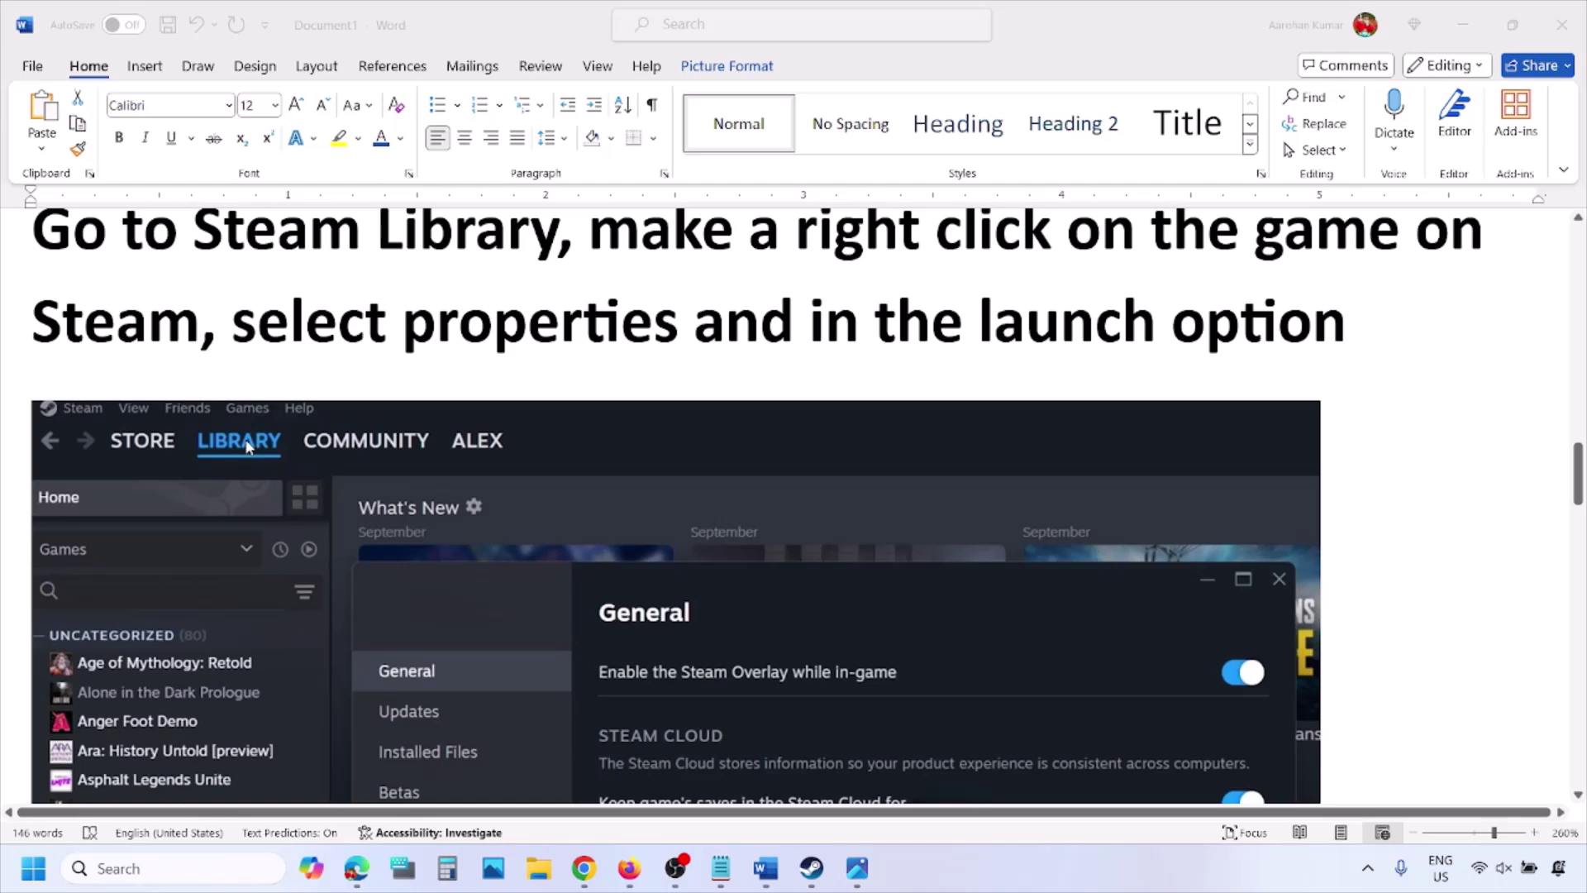
Step: Read the Word instructions on opening a Steam game's properties and examine the -dx11 launch option example
left_click(605, 248)
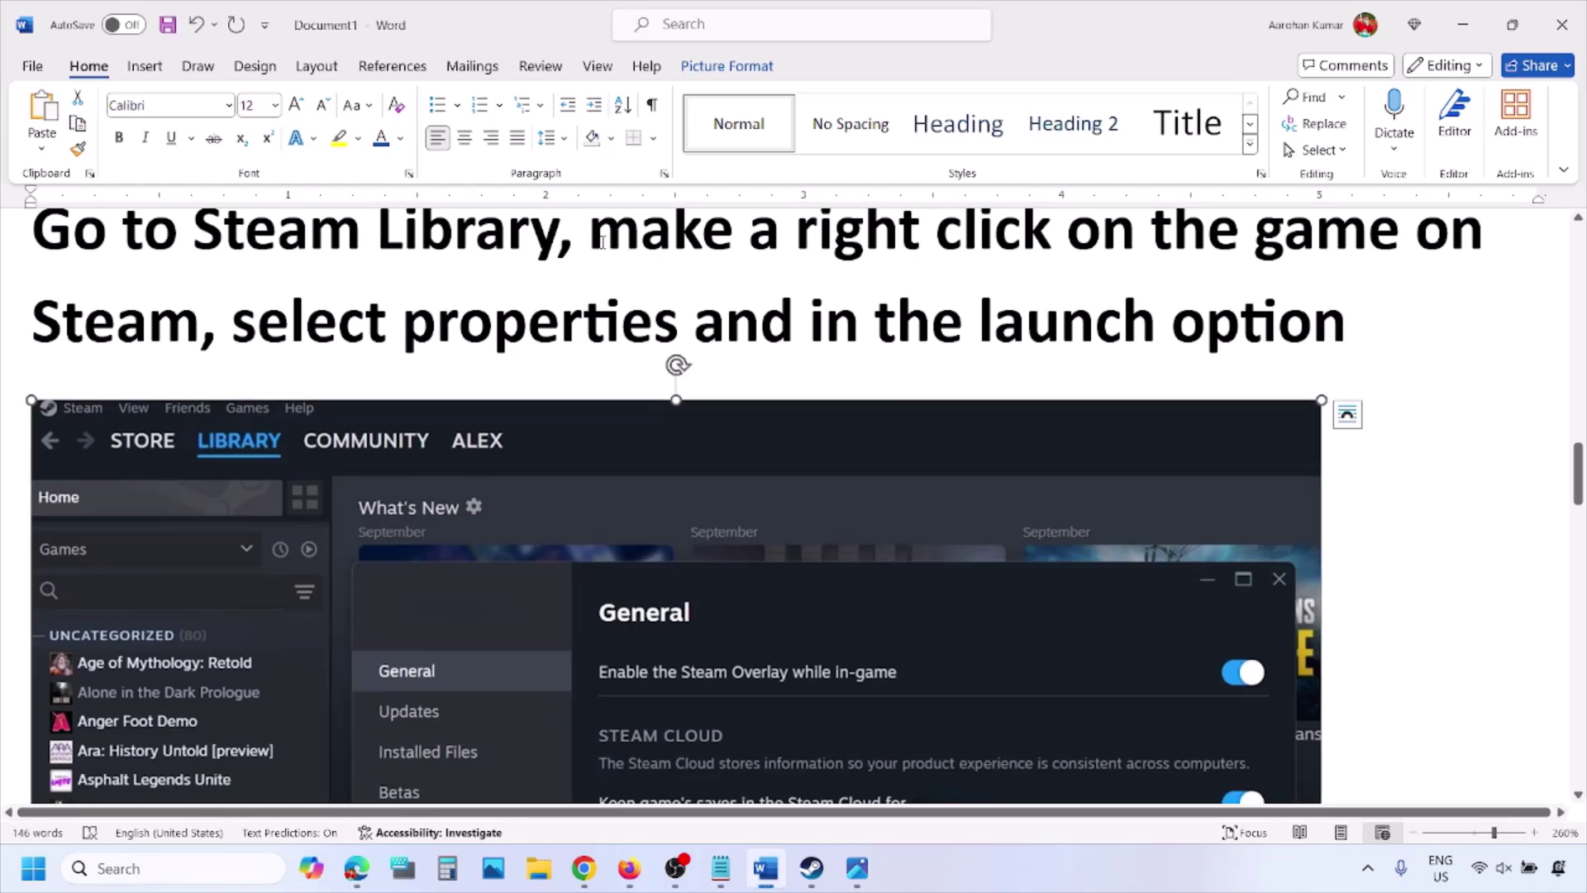
left_click_drag(595, 239, 1283, 233)
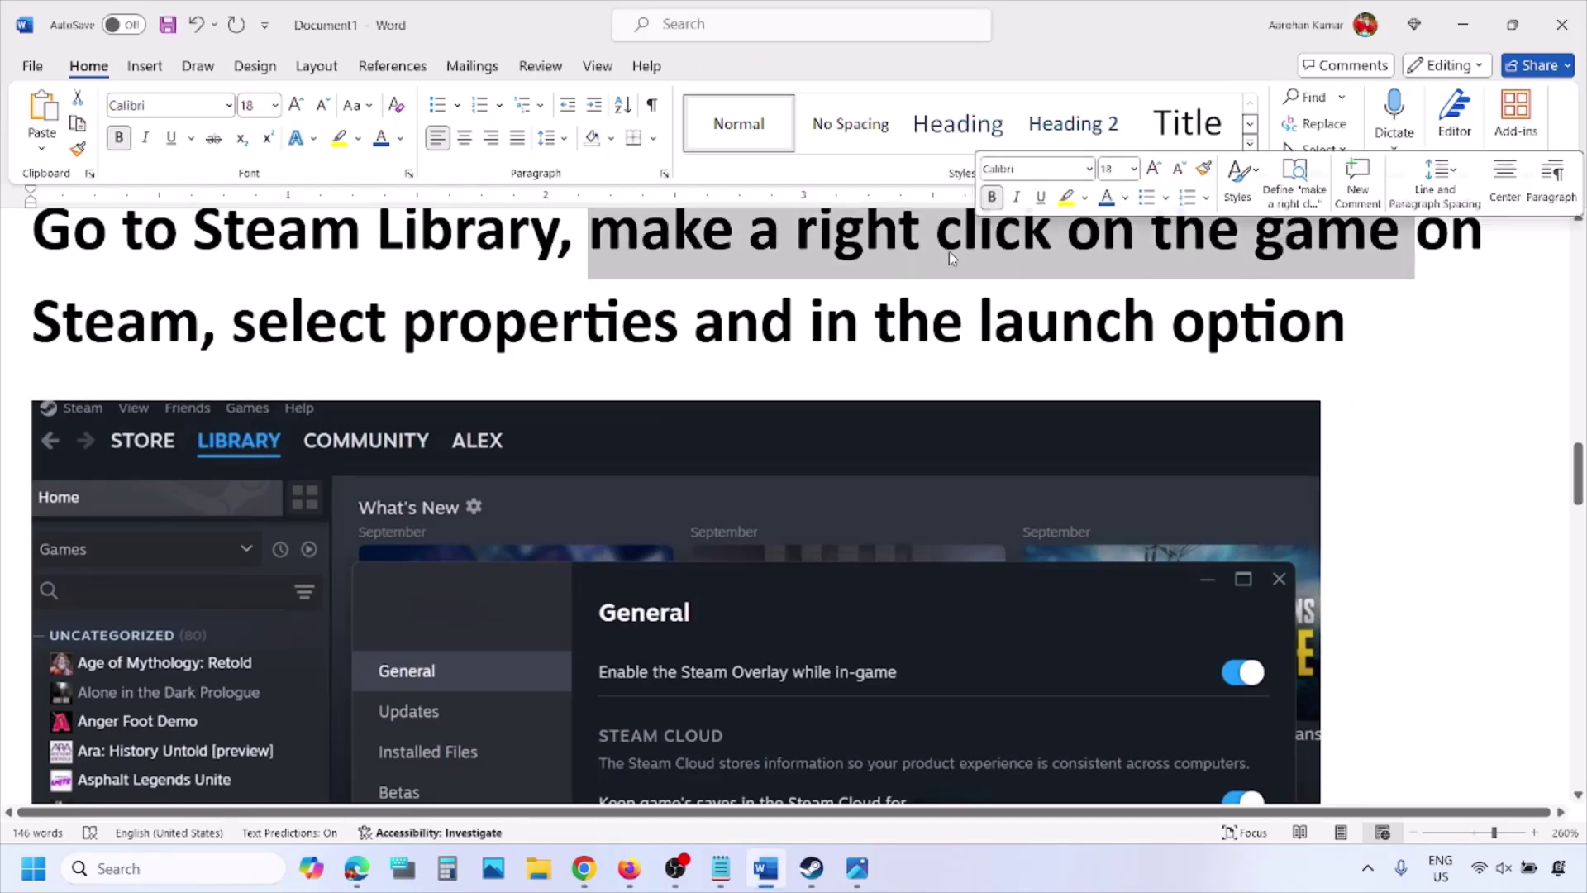
left_click_drag(389, 322, 691, 323)
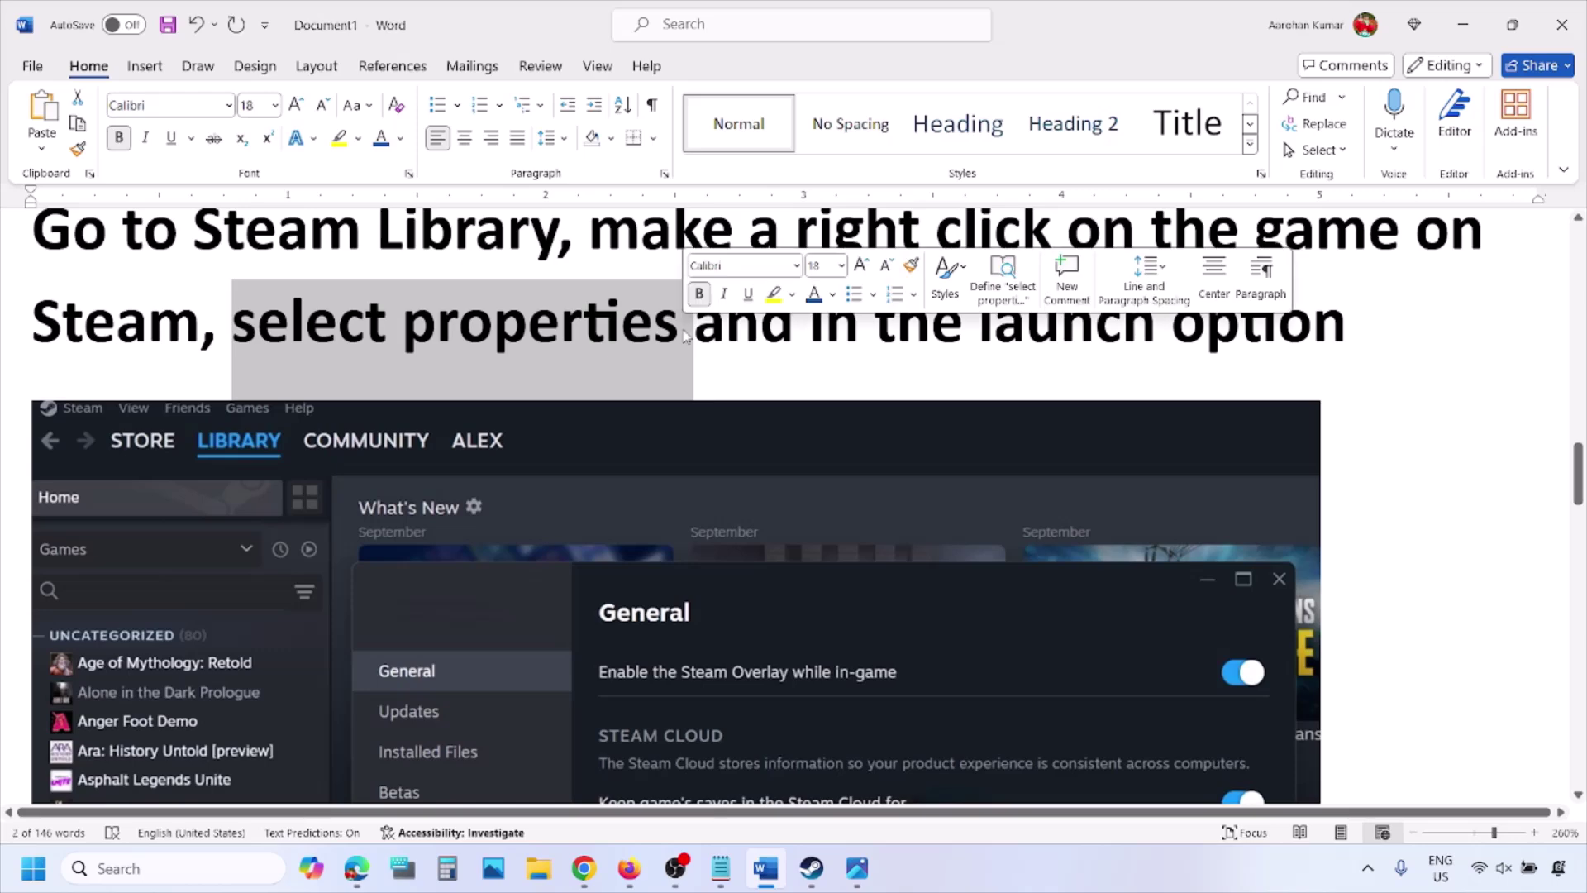
scroll(682, 248, "down", 5)
scroll(683, 334, "up", 2)
right_click(685, 339)
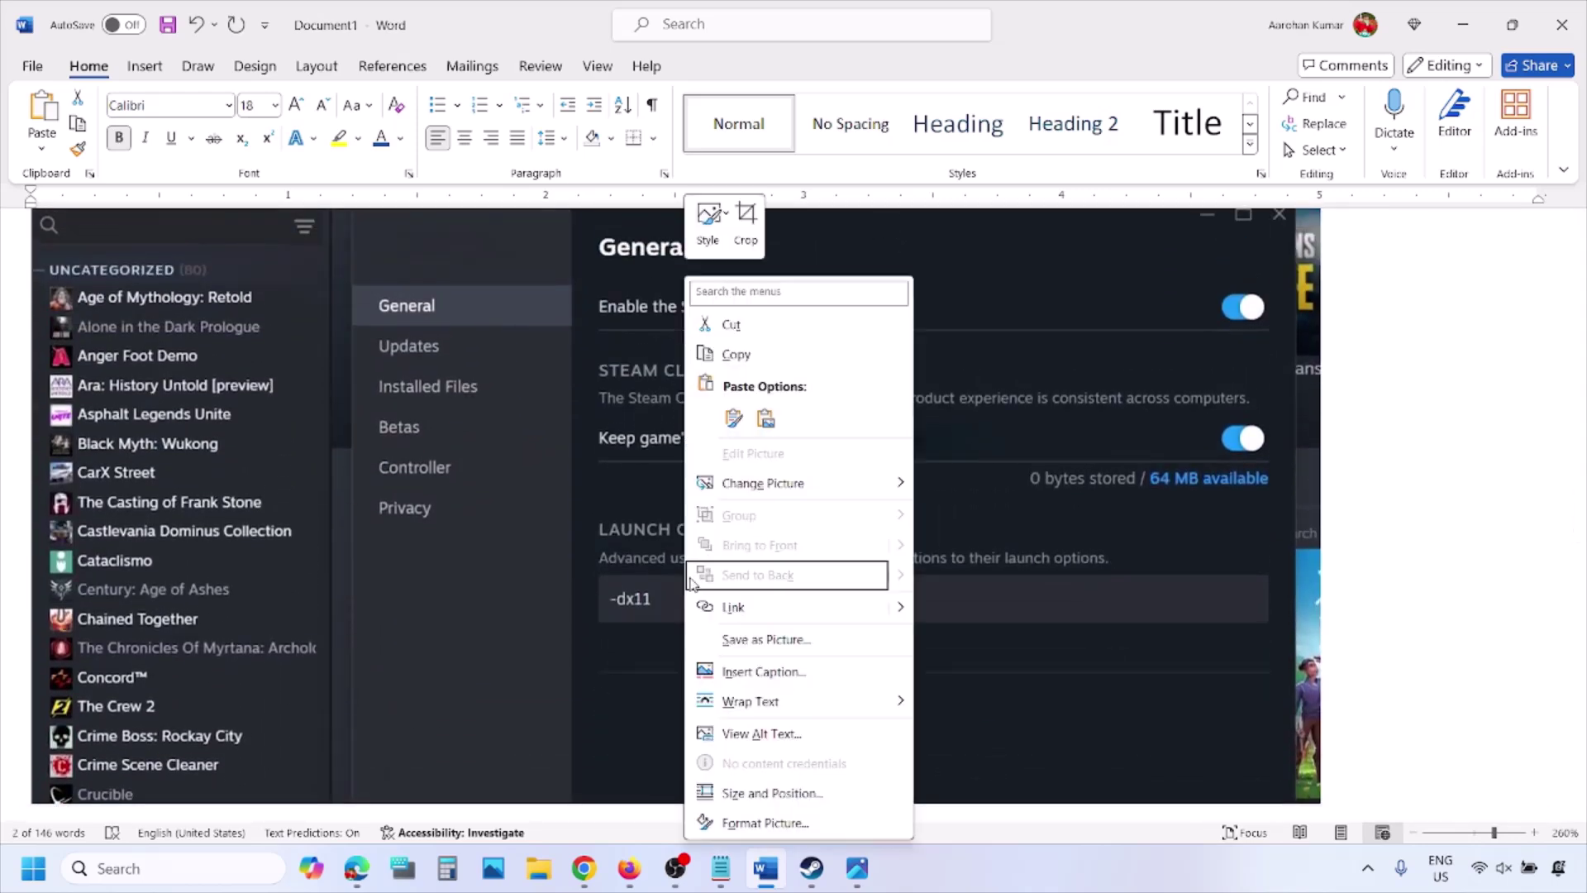
left_click(620, 599)
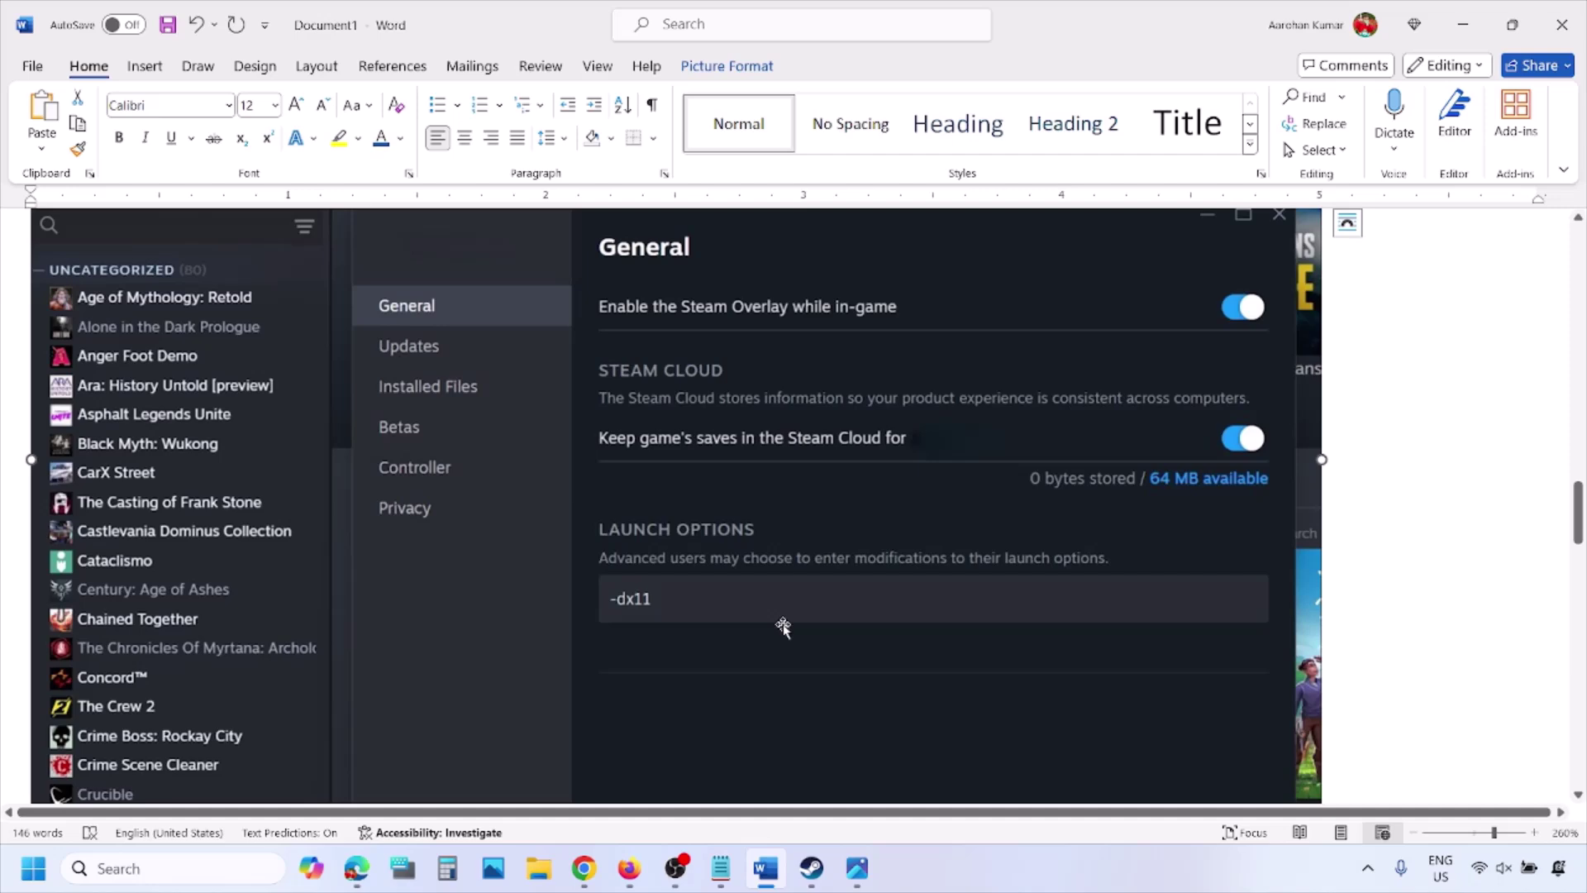
Step: Examine the -d3d11 and -dx12 launch option examples further down in the document
scroll(783, 626, "down", 8)
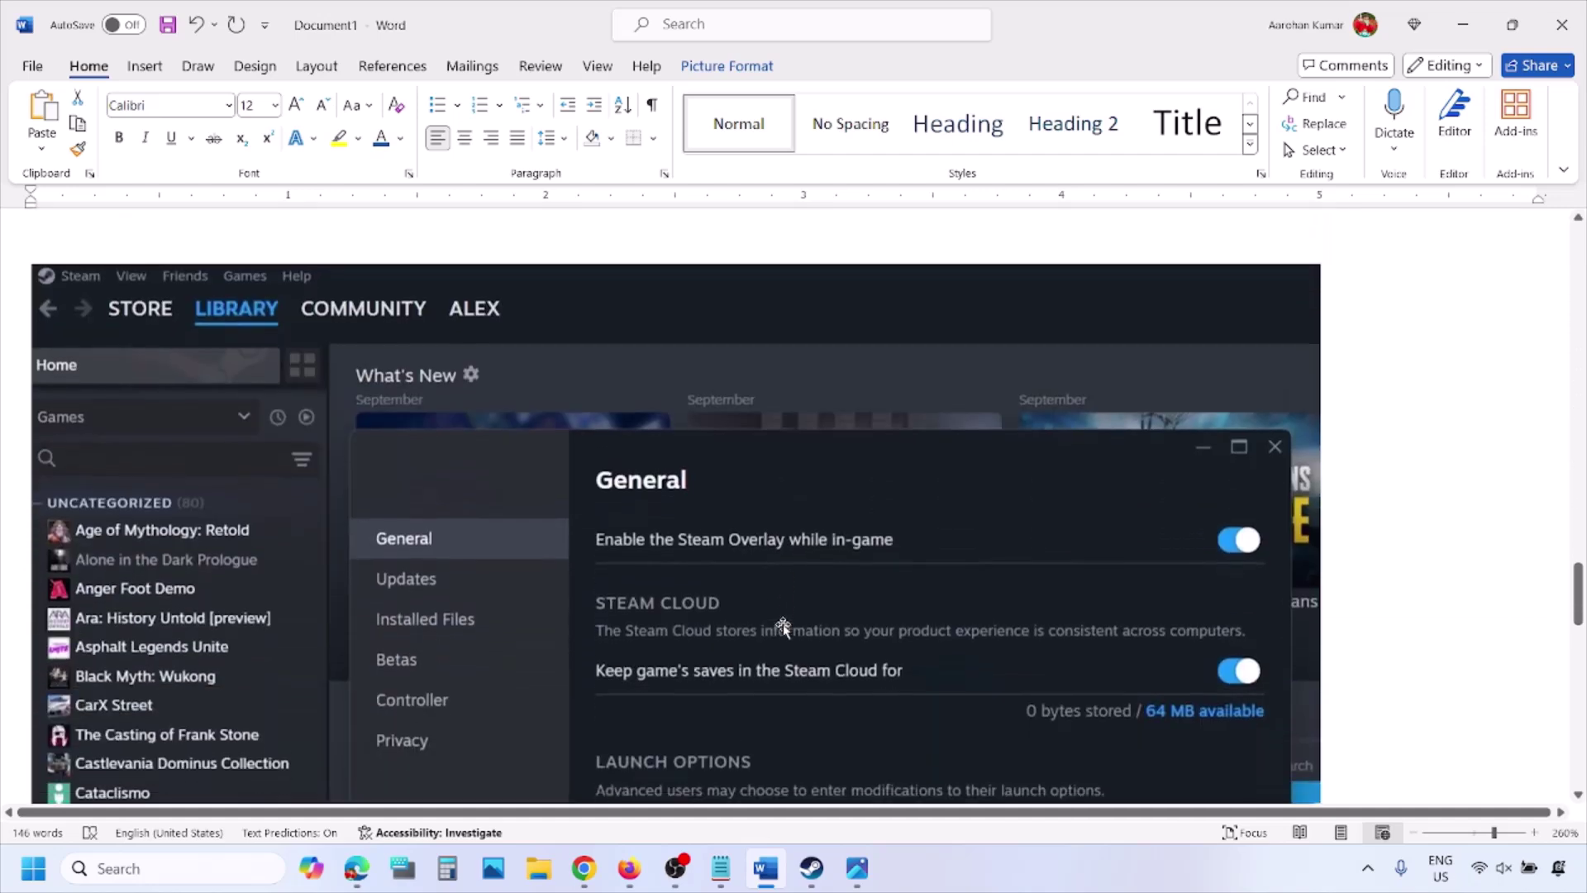
scroll(783, 626, "down", 3)
scroll(692, 471, "up", 1)
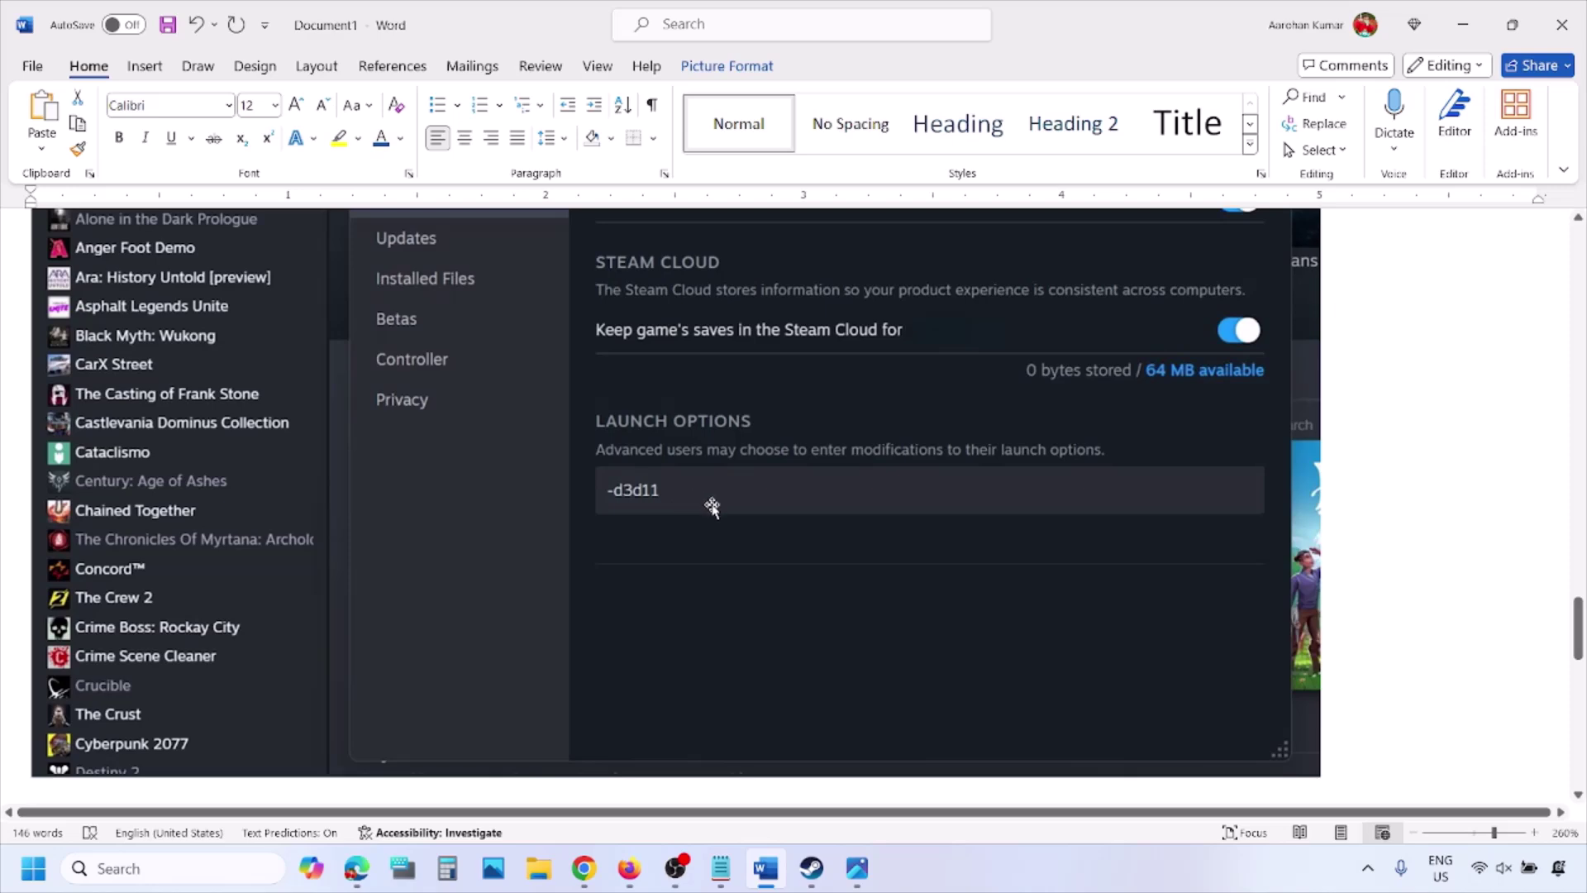
scroll(712, 506, "down", 9)
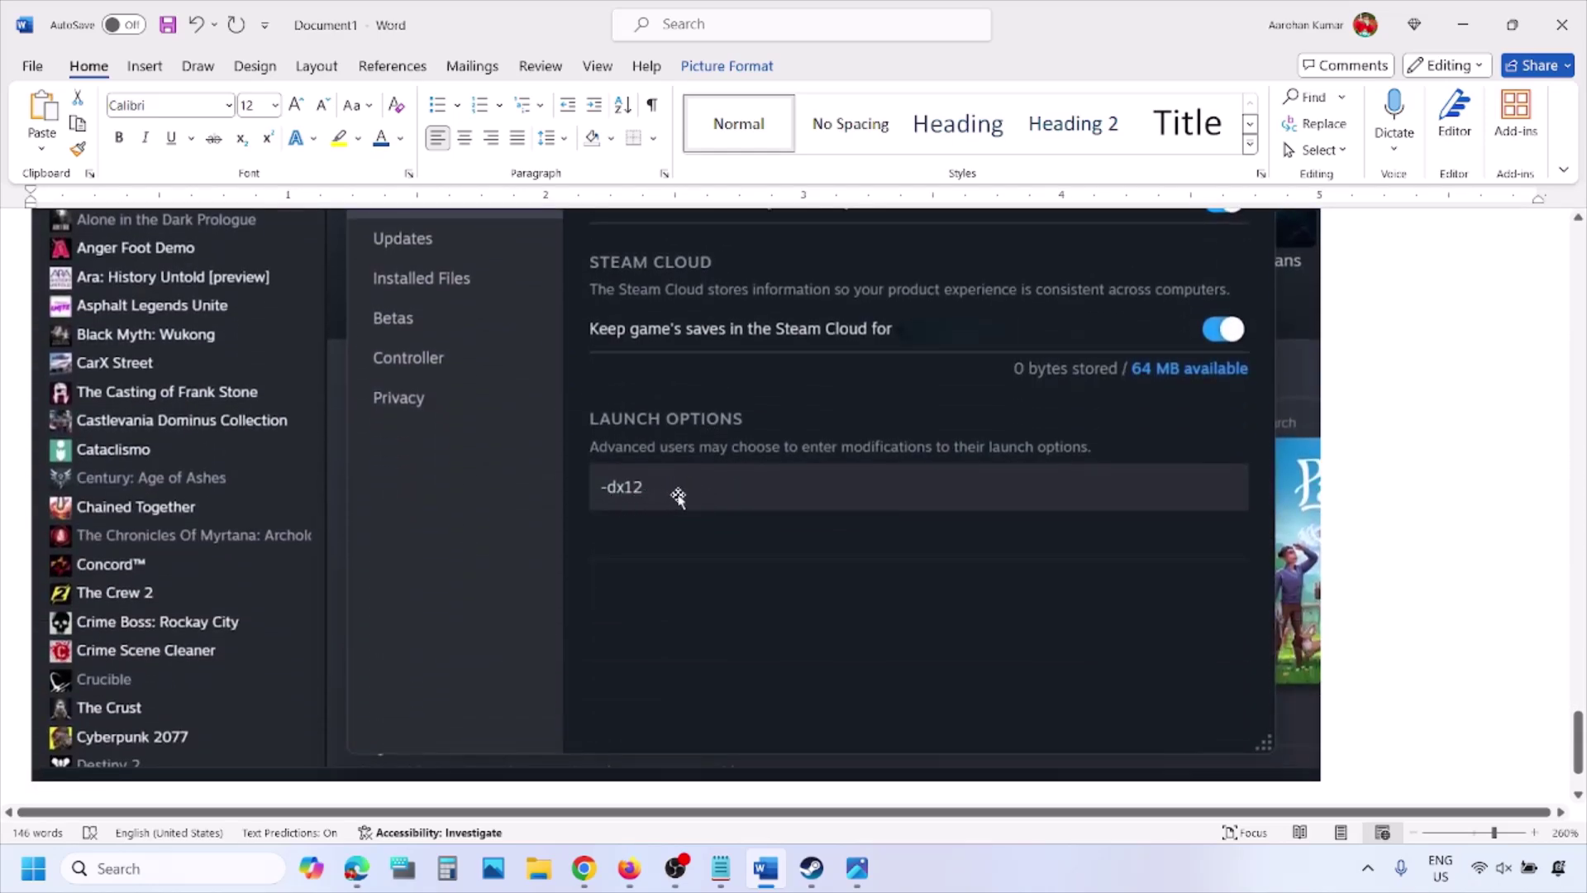
Step: Switch to the Steam library and display the Windows power options containing the Restart command
left_click(811, 868)
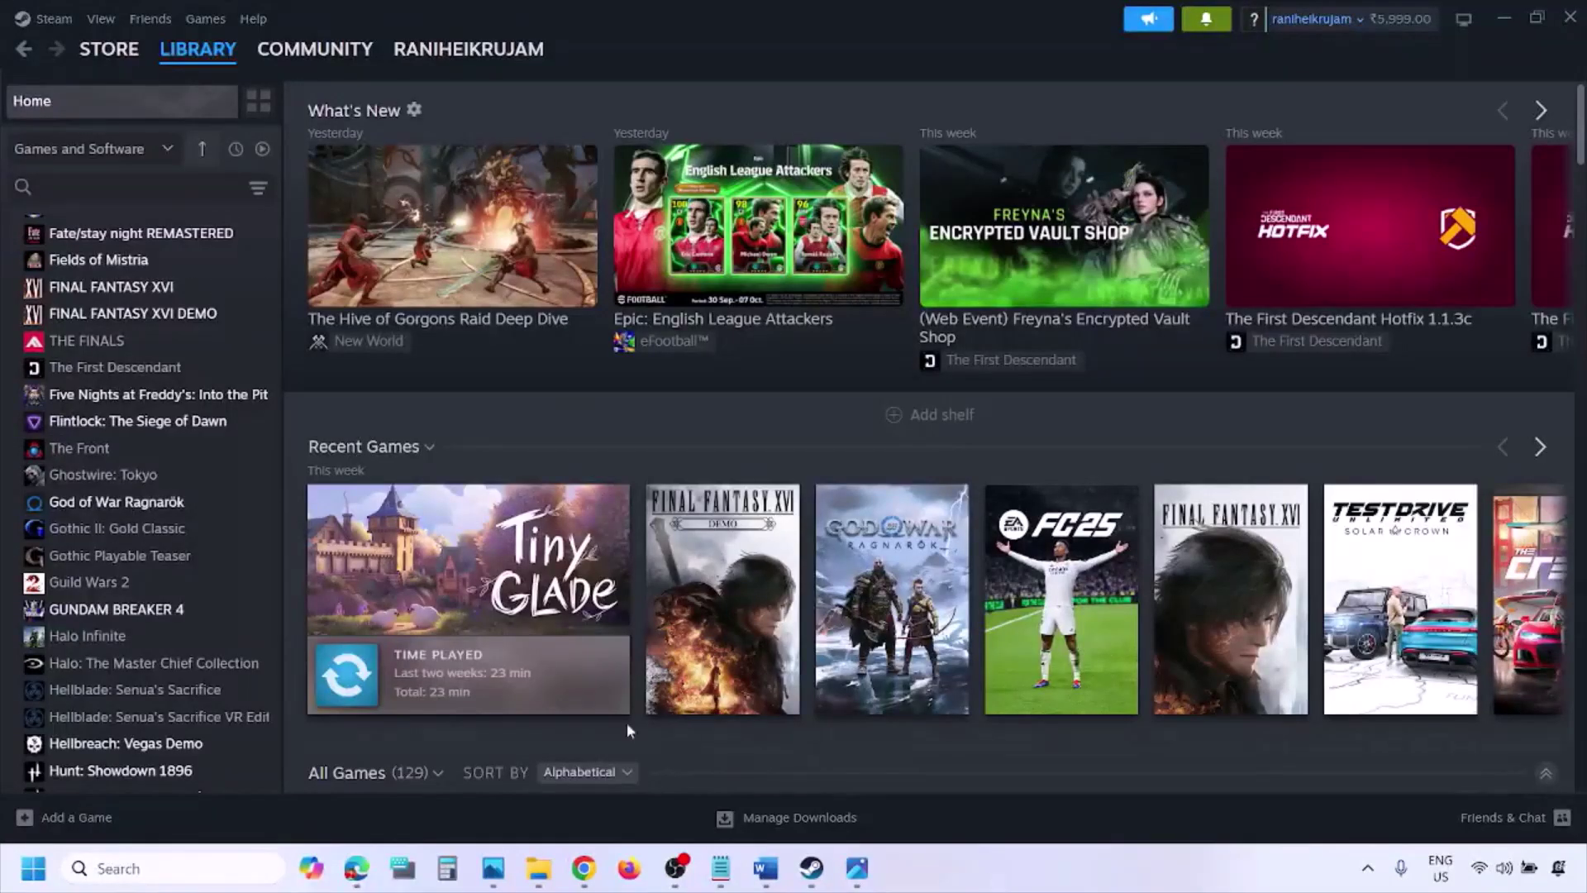
left_click(33, 868)
left_click(601, 796)
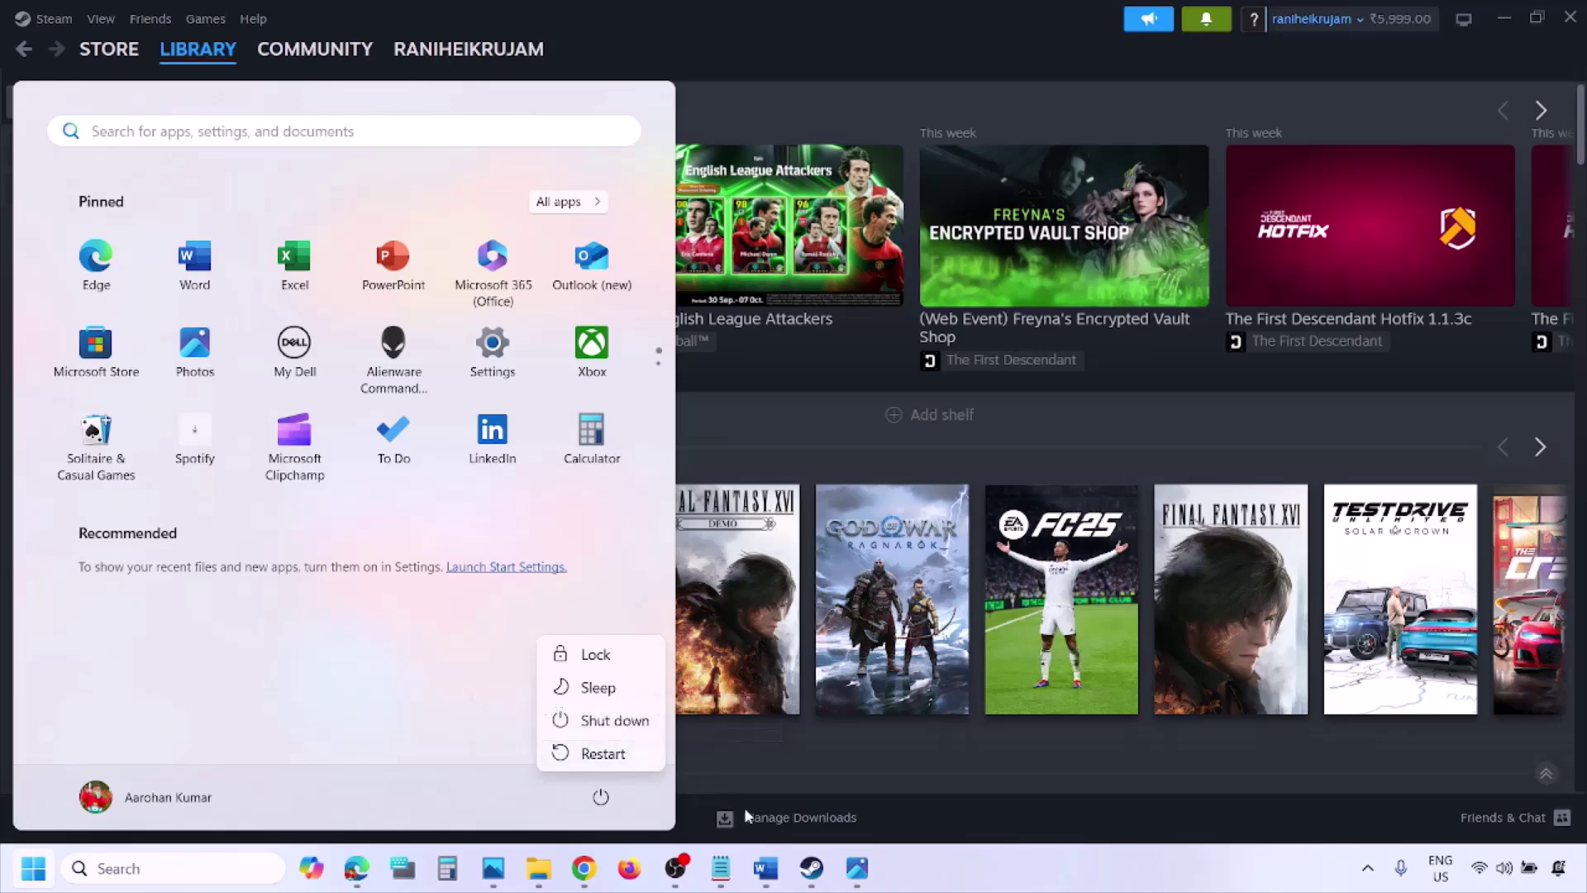
Step: Return to the Word troubleshooting document and highlight the Step 2 text about running the game as administrator and in compatibility mode
left_click(772, 882)
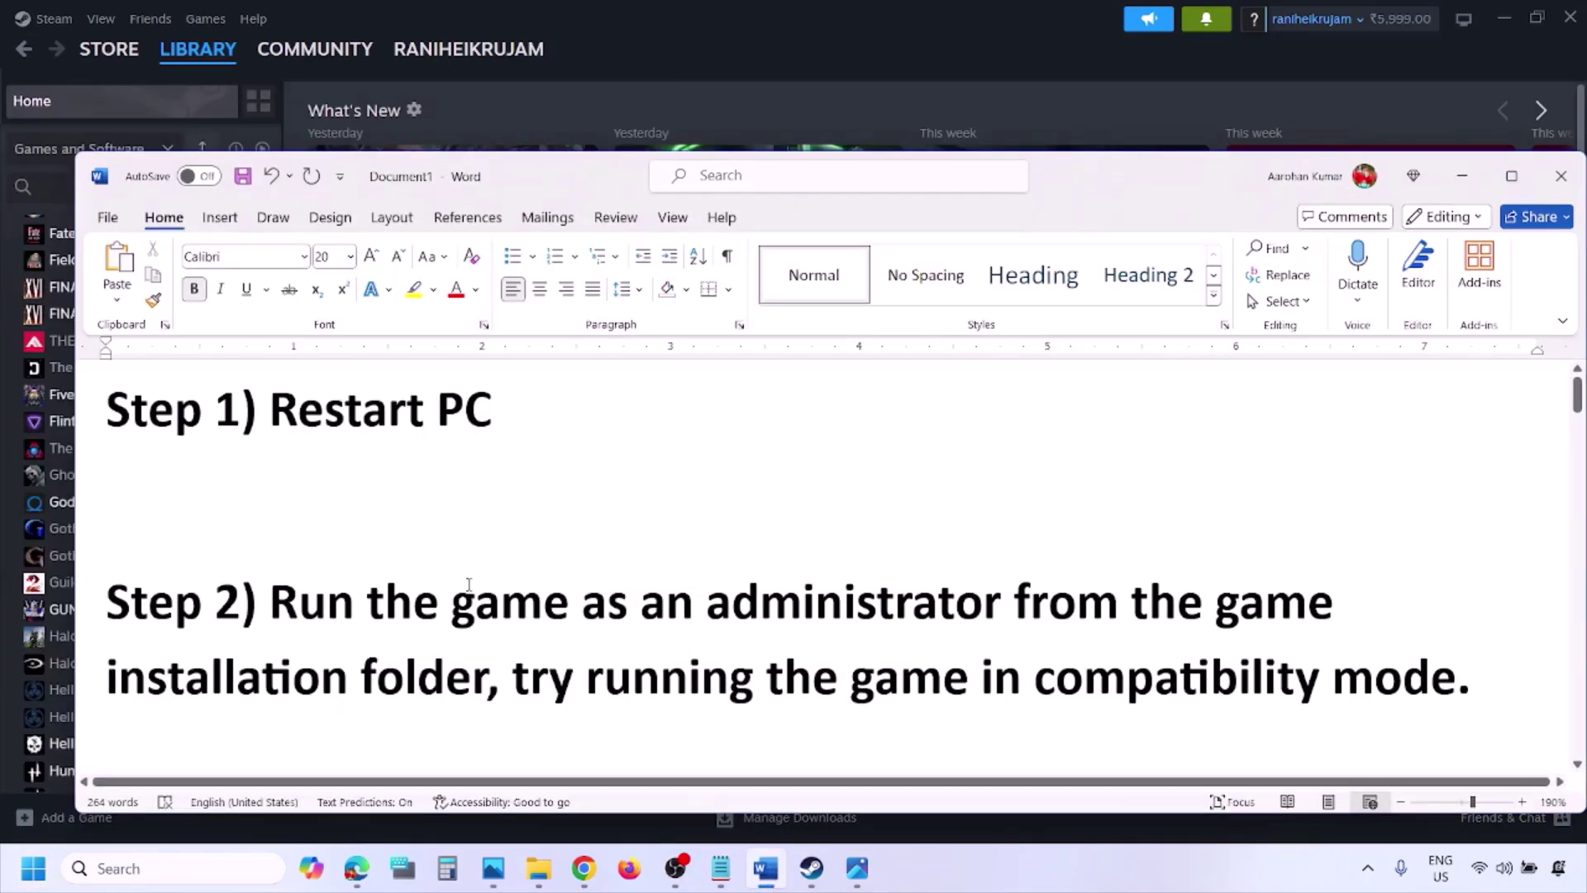
left_click_drag(275, 601, 939, 806)
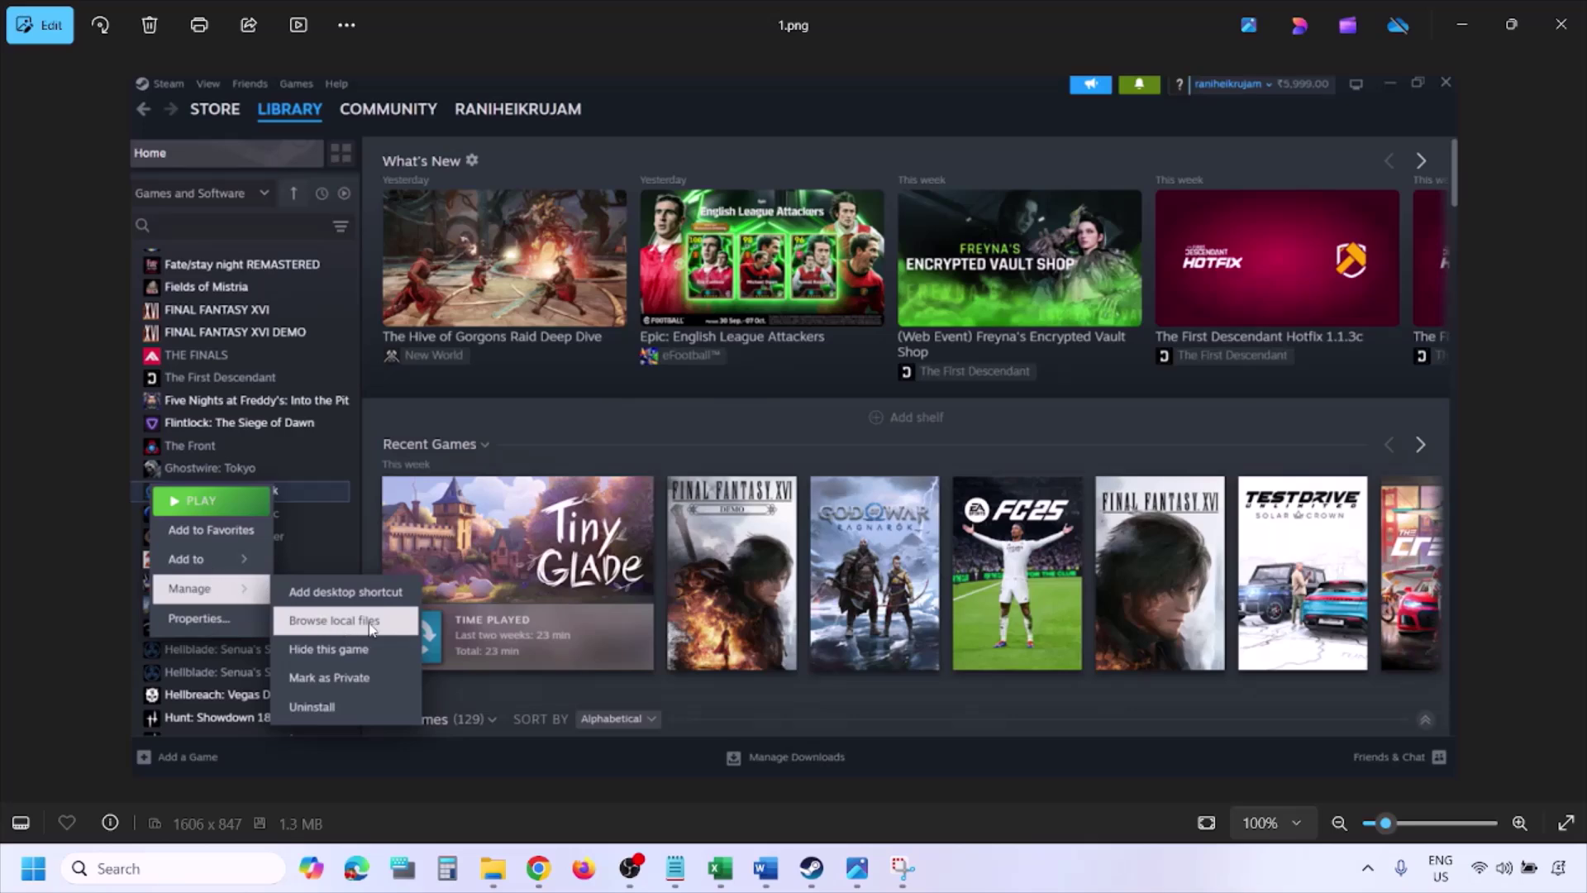
Step: In the Photos viewer, examine 1.png for Steam's Browse local files command and 2.png for the file's Properties command
scroll(751, 574, "up", 1)
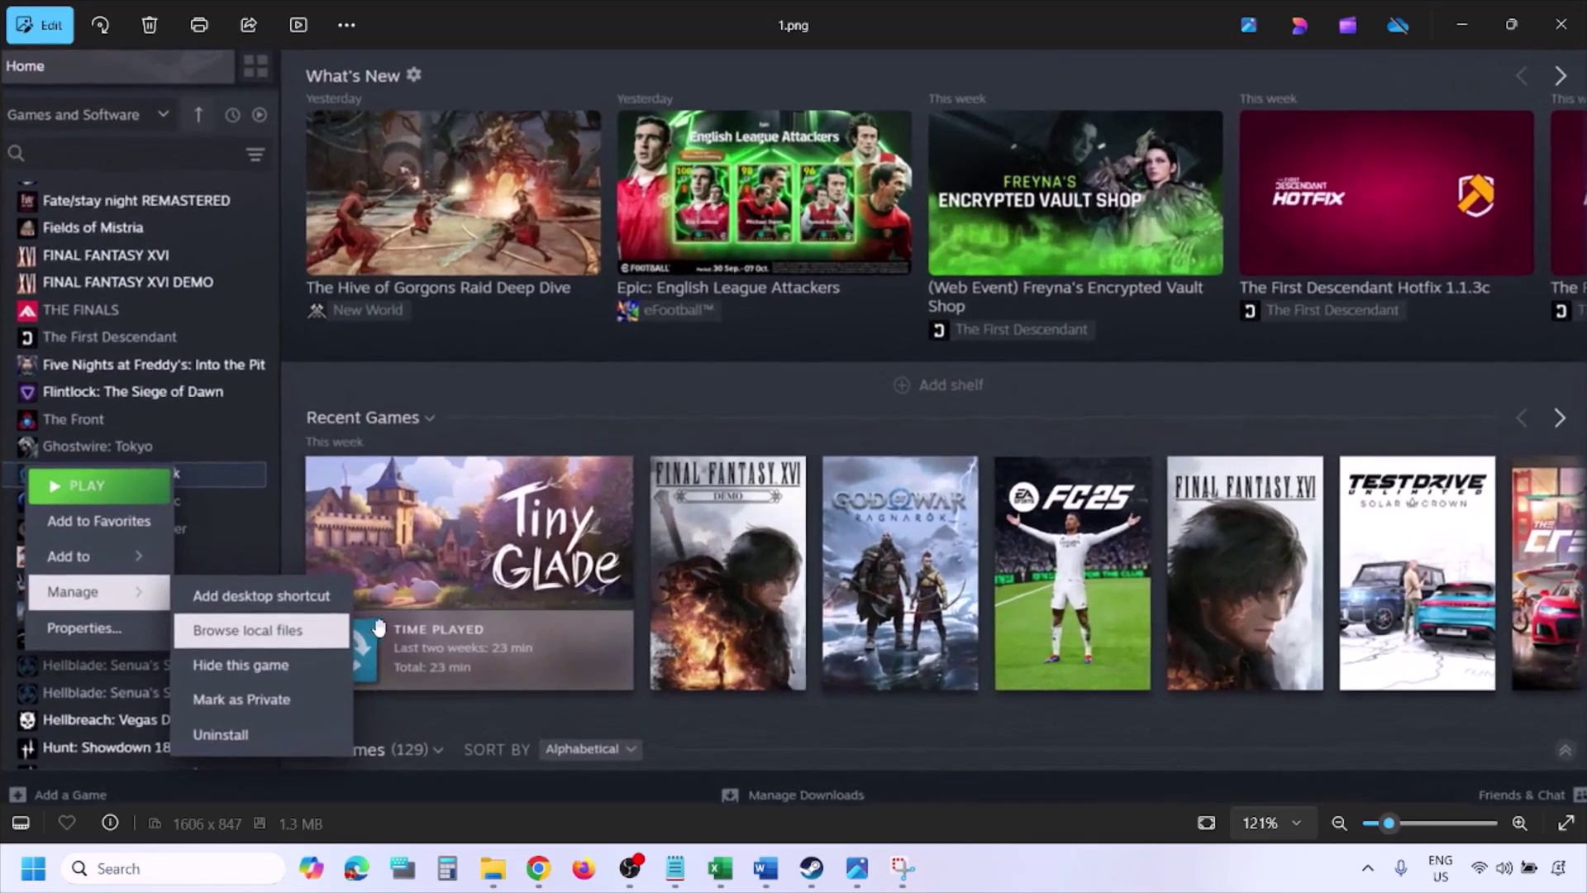
scroll(318, 639, "down", 1)
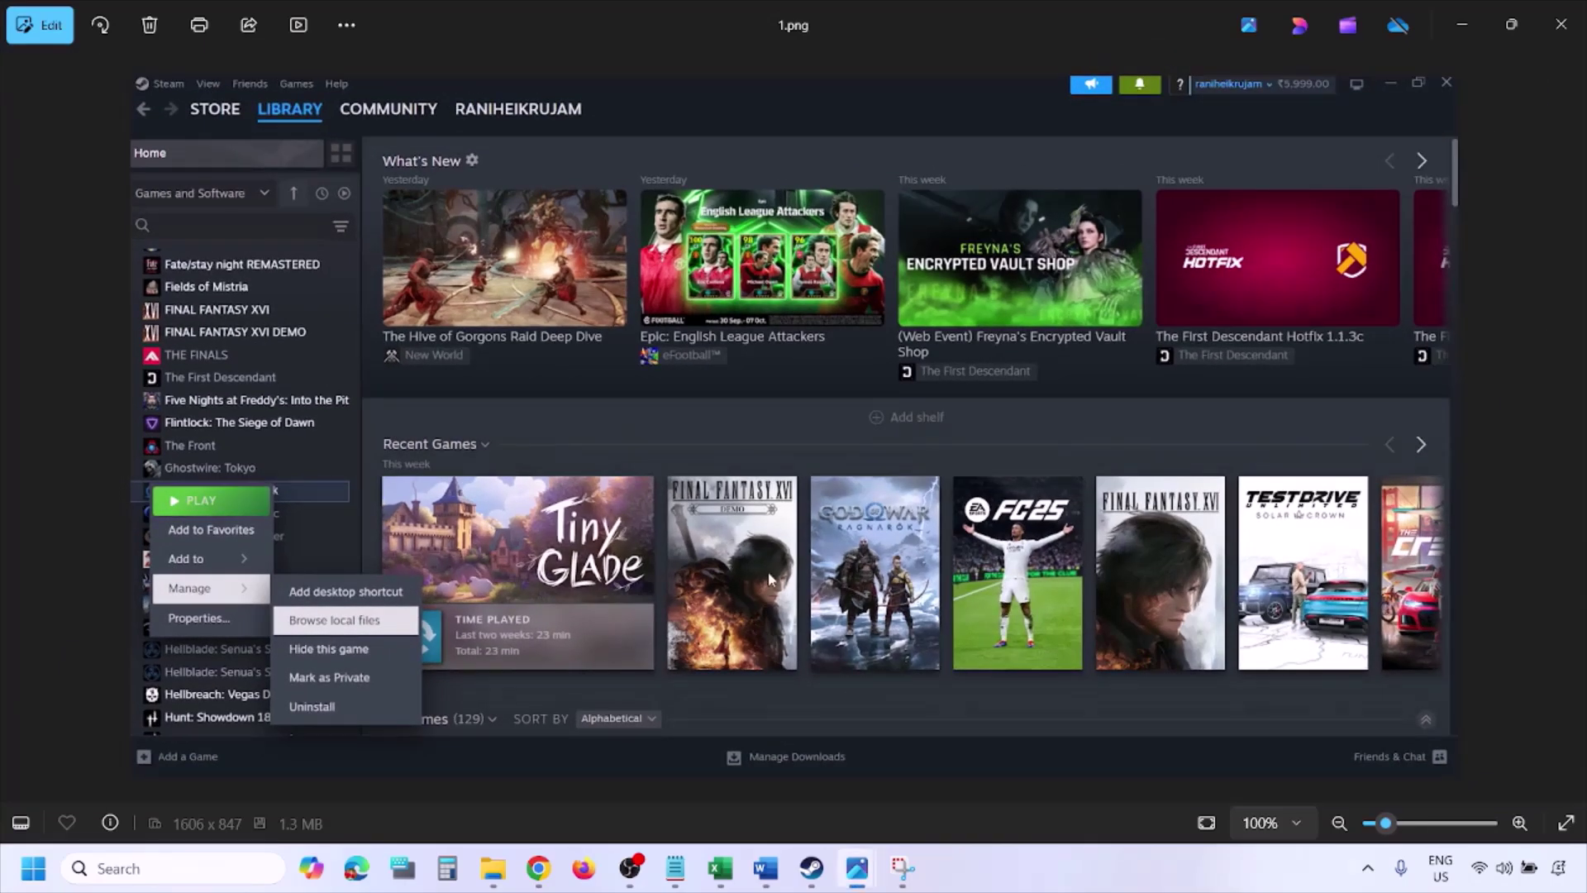
key("Right")
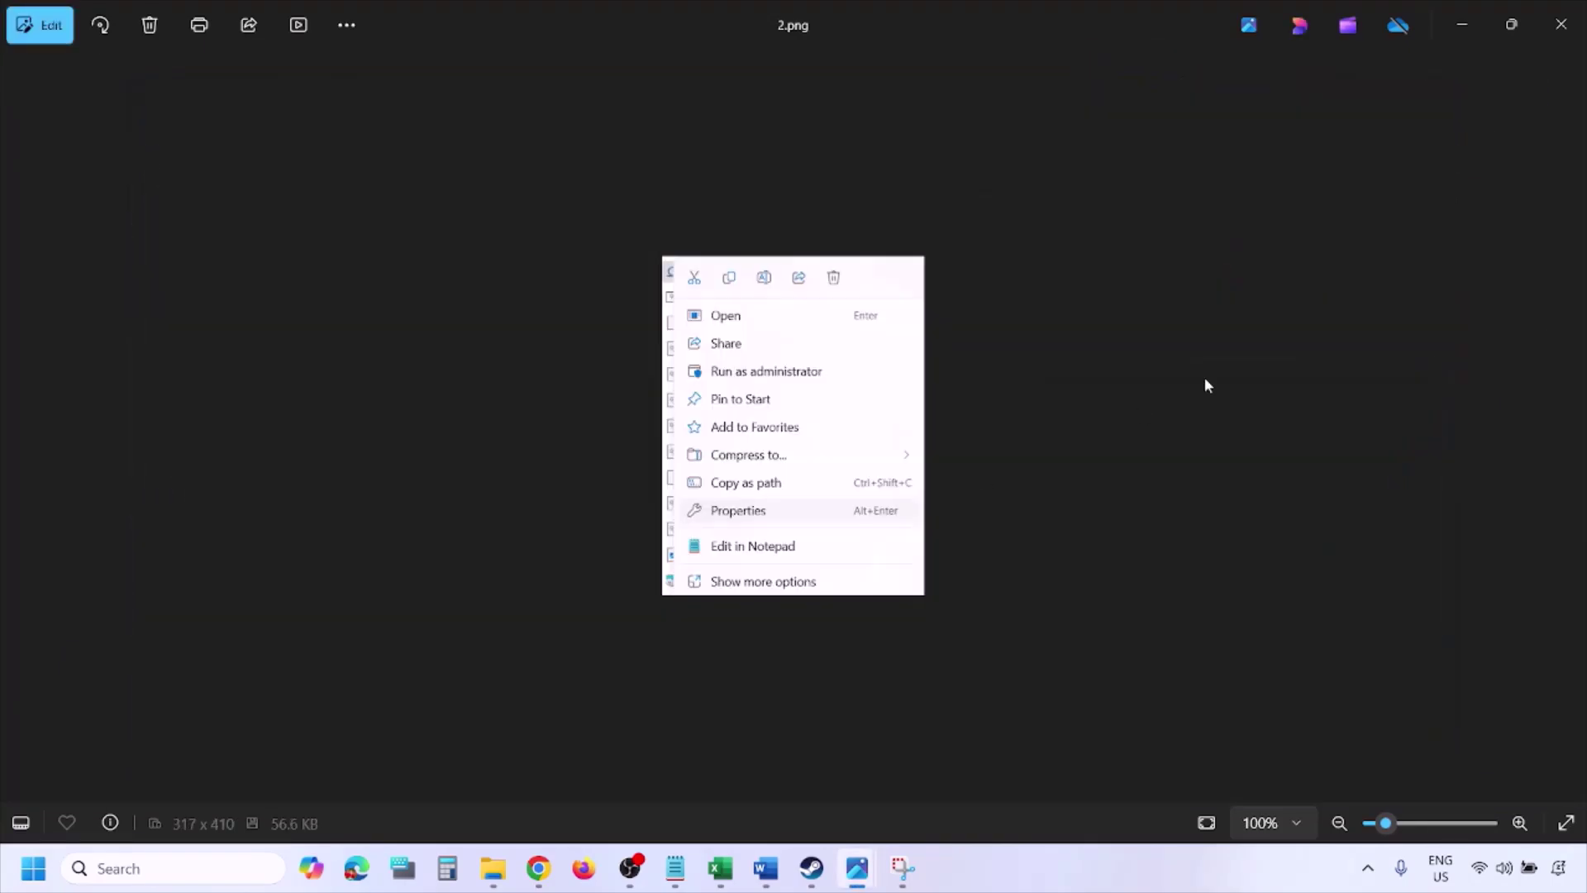
scroll(781, 504, "up", 4)
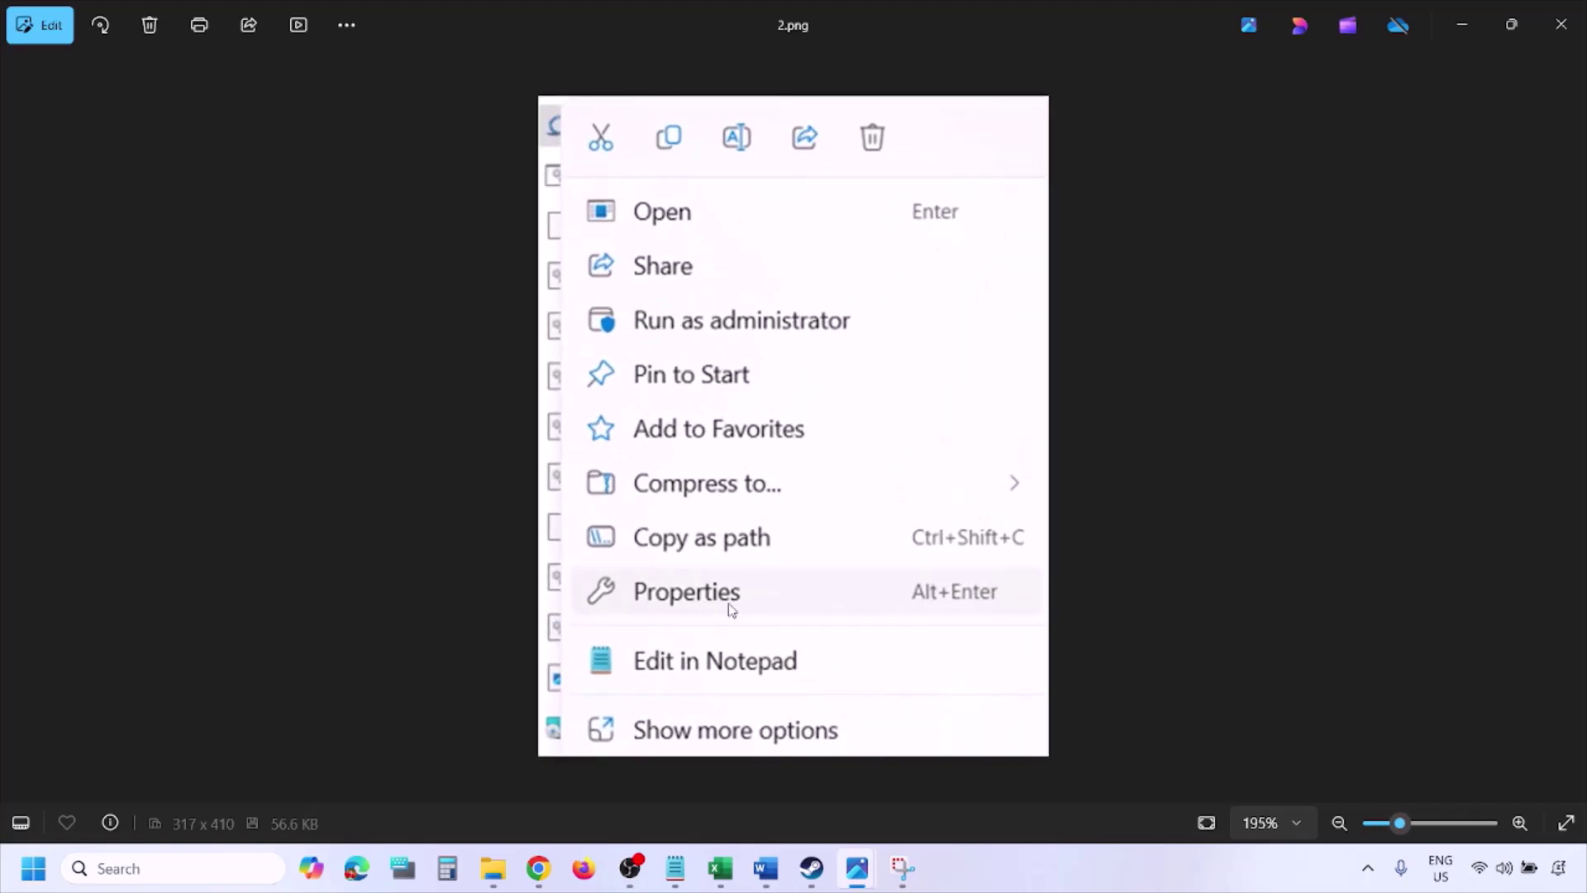
scroll(730, 606, "down", 4)
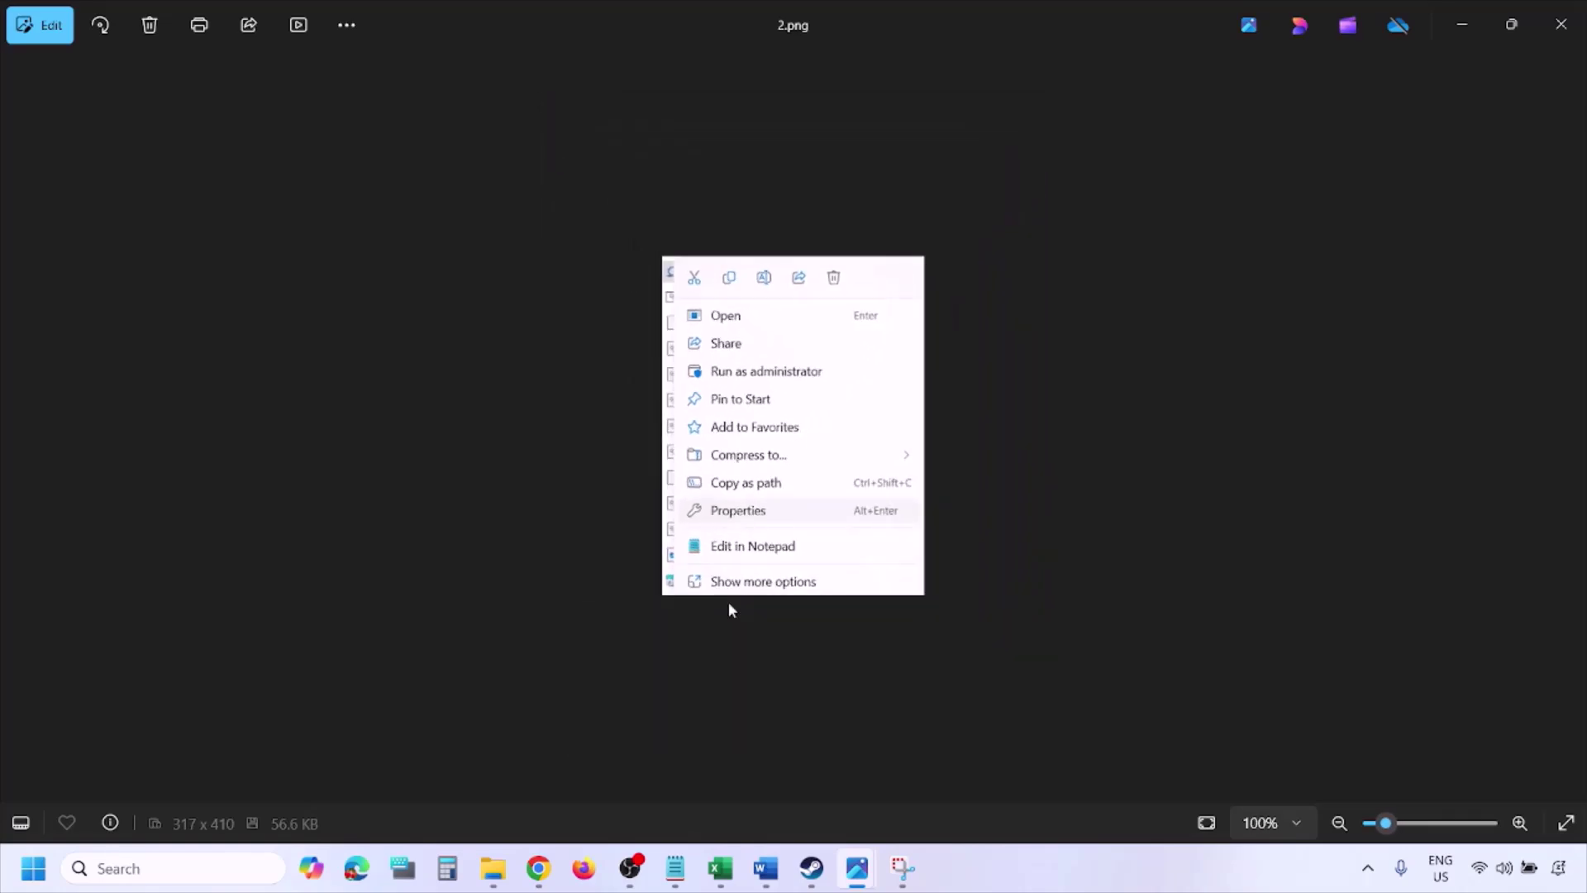
Step: Show 3.png and examine the Compatibility settings with the option to run the program as an administrator
key("Right")
scroll(473, 467, "up", 2)
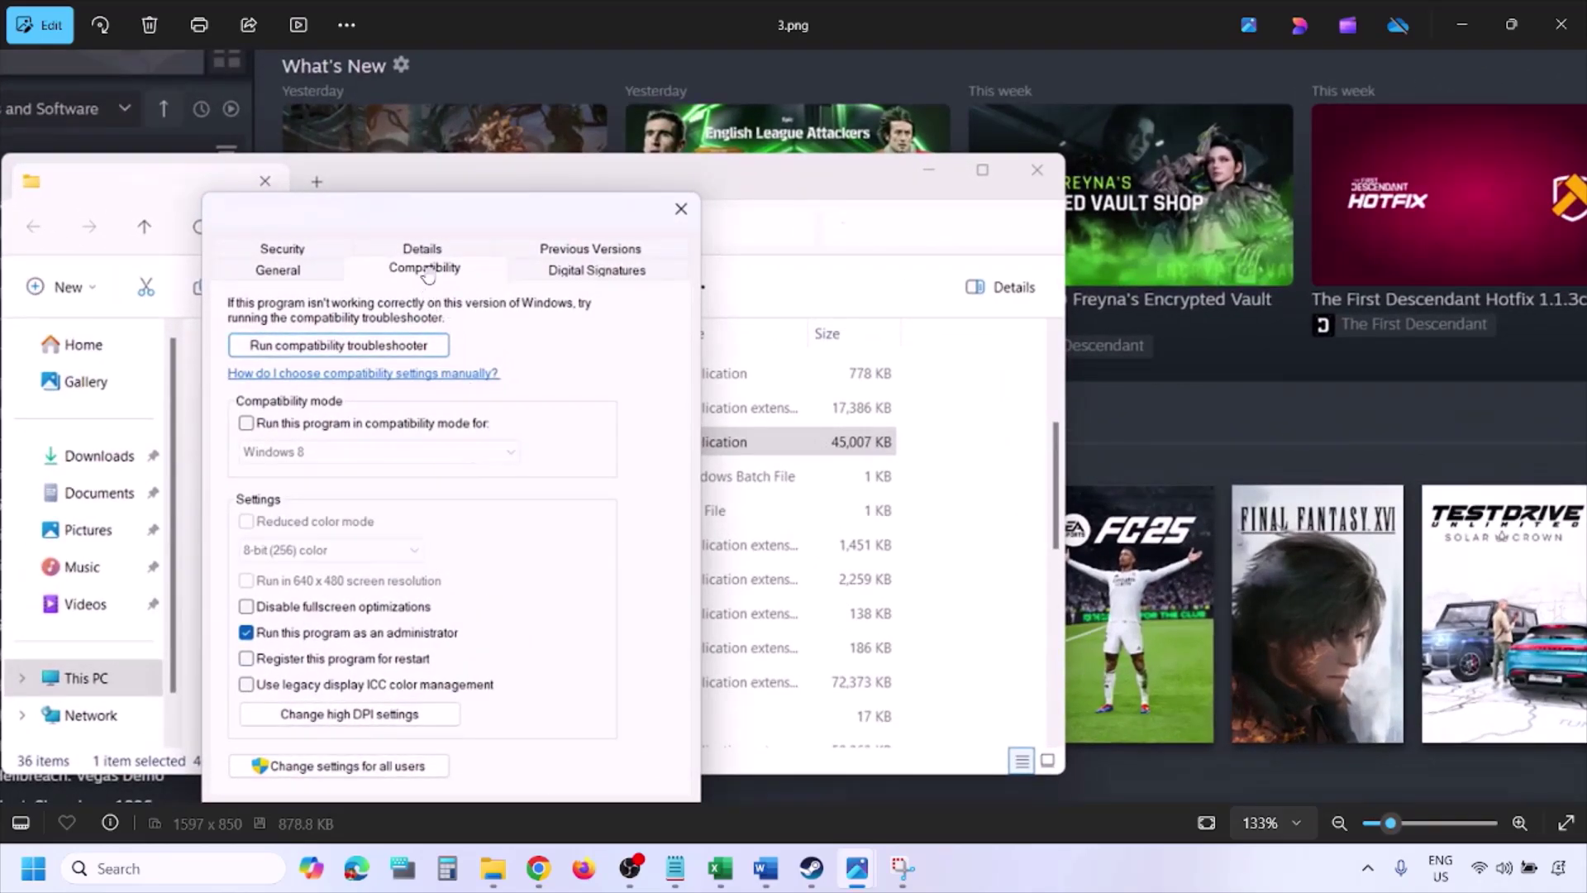
left_click_drag(351, 620, 351, 545)
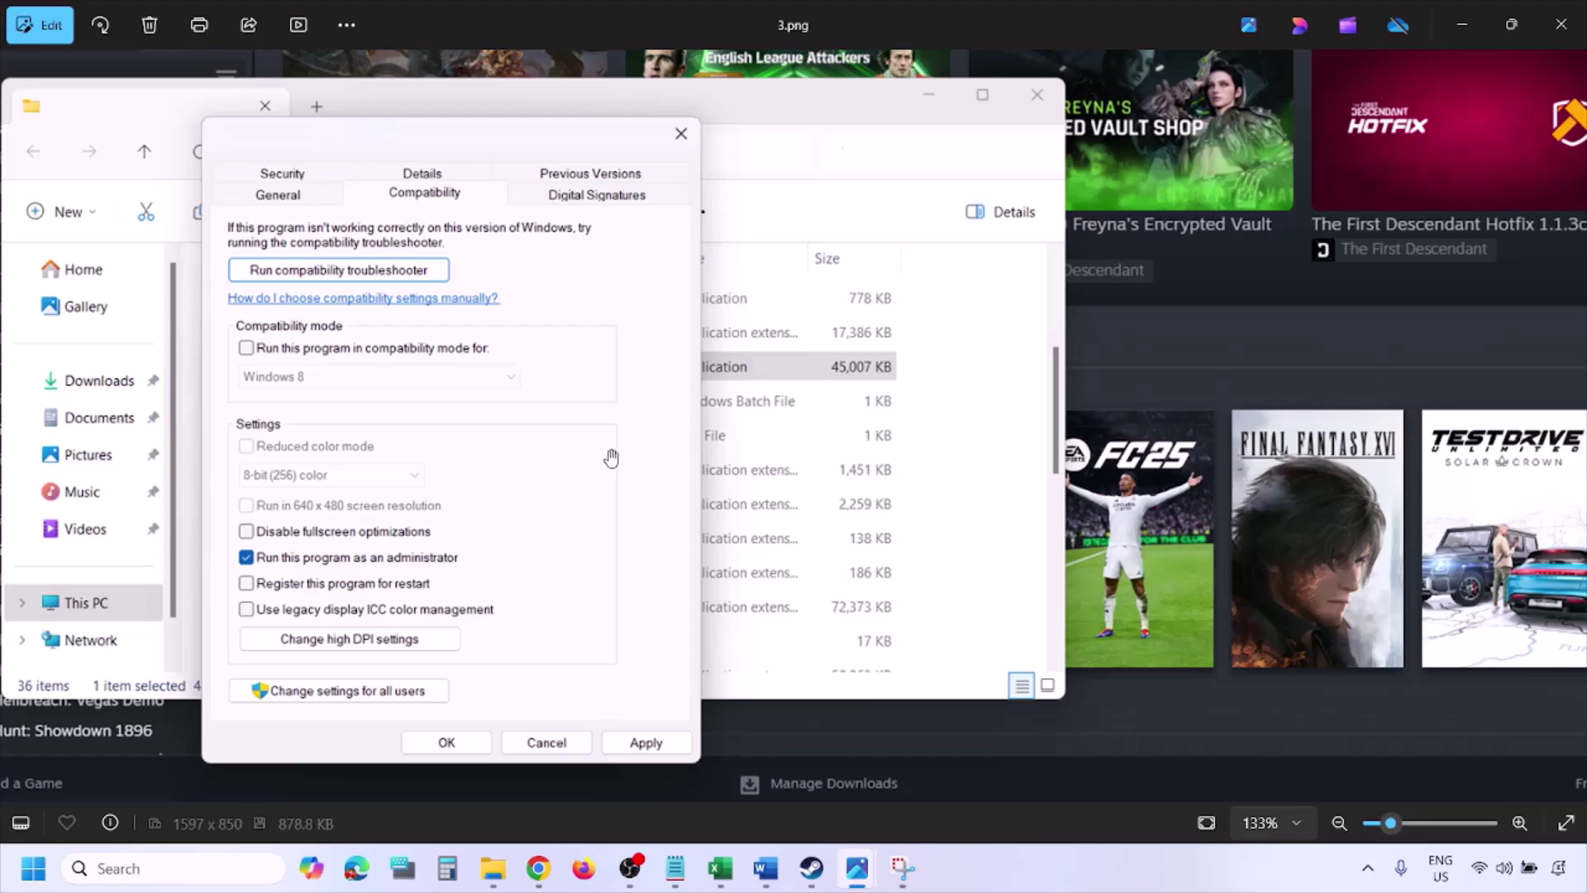
scroll(611, 458, "down", 3)
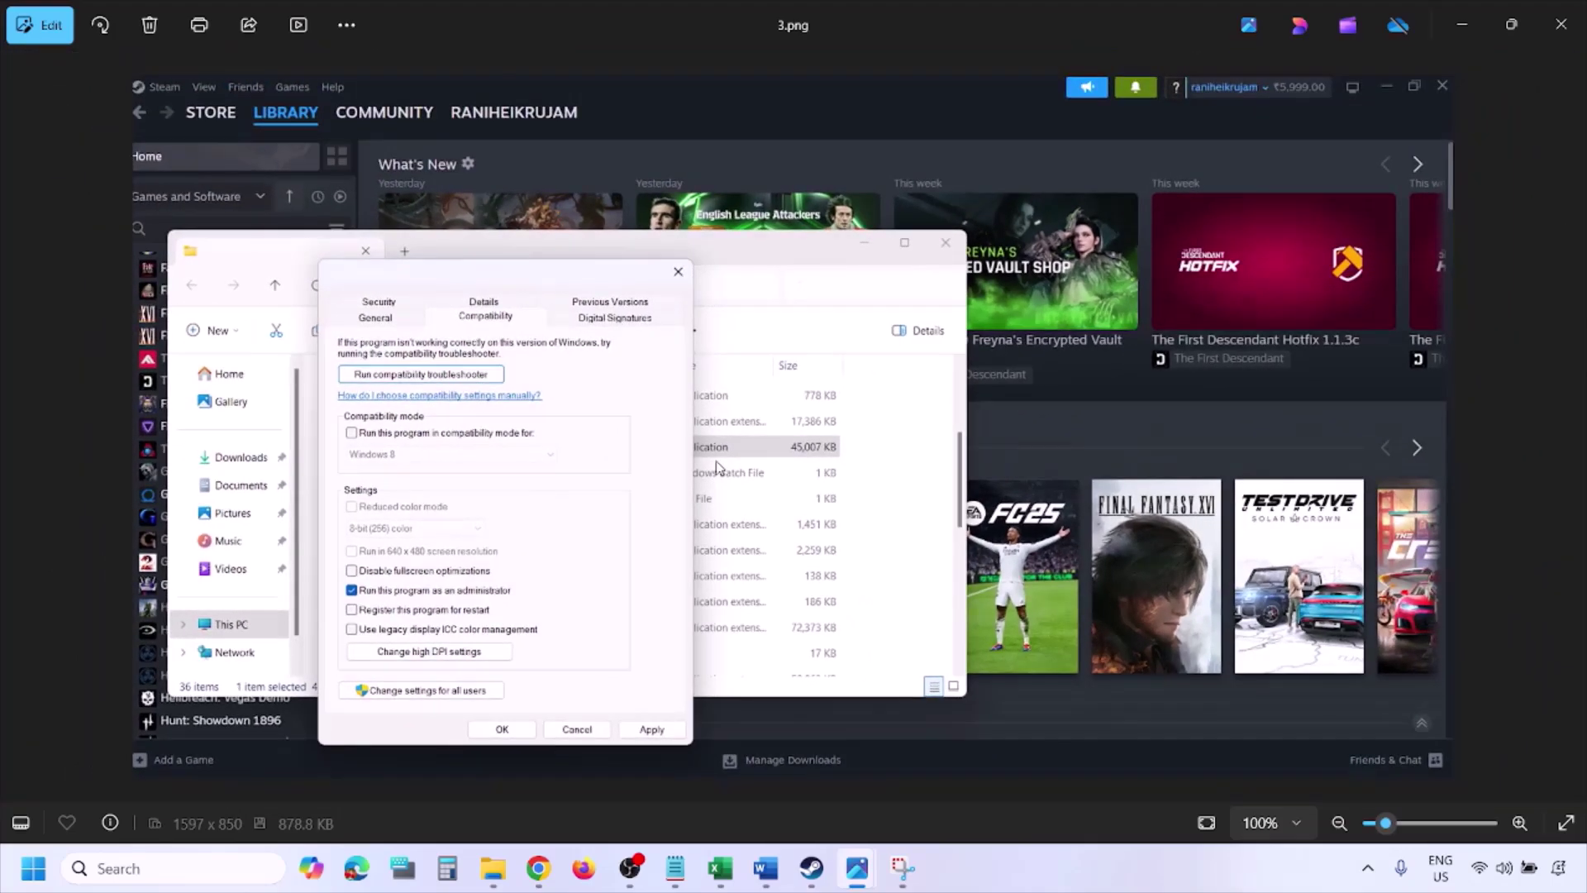
Step: Show 4.png and examine the compatibility mode setting for Windows 8 together with the dialog's confirmation options
key("Right")
scroll(717, 467, "up", 3)
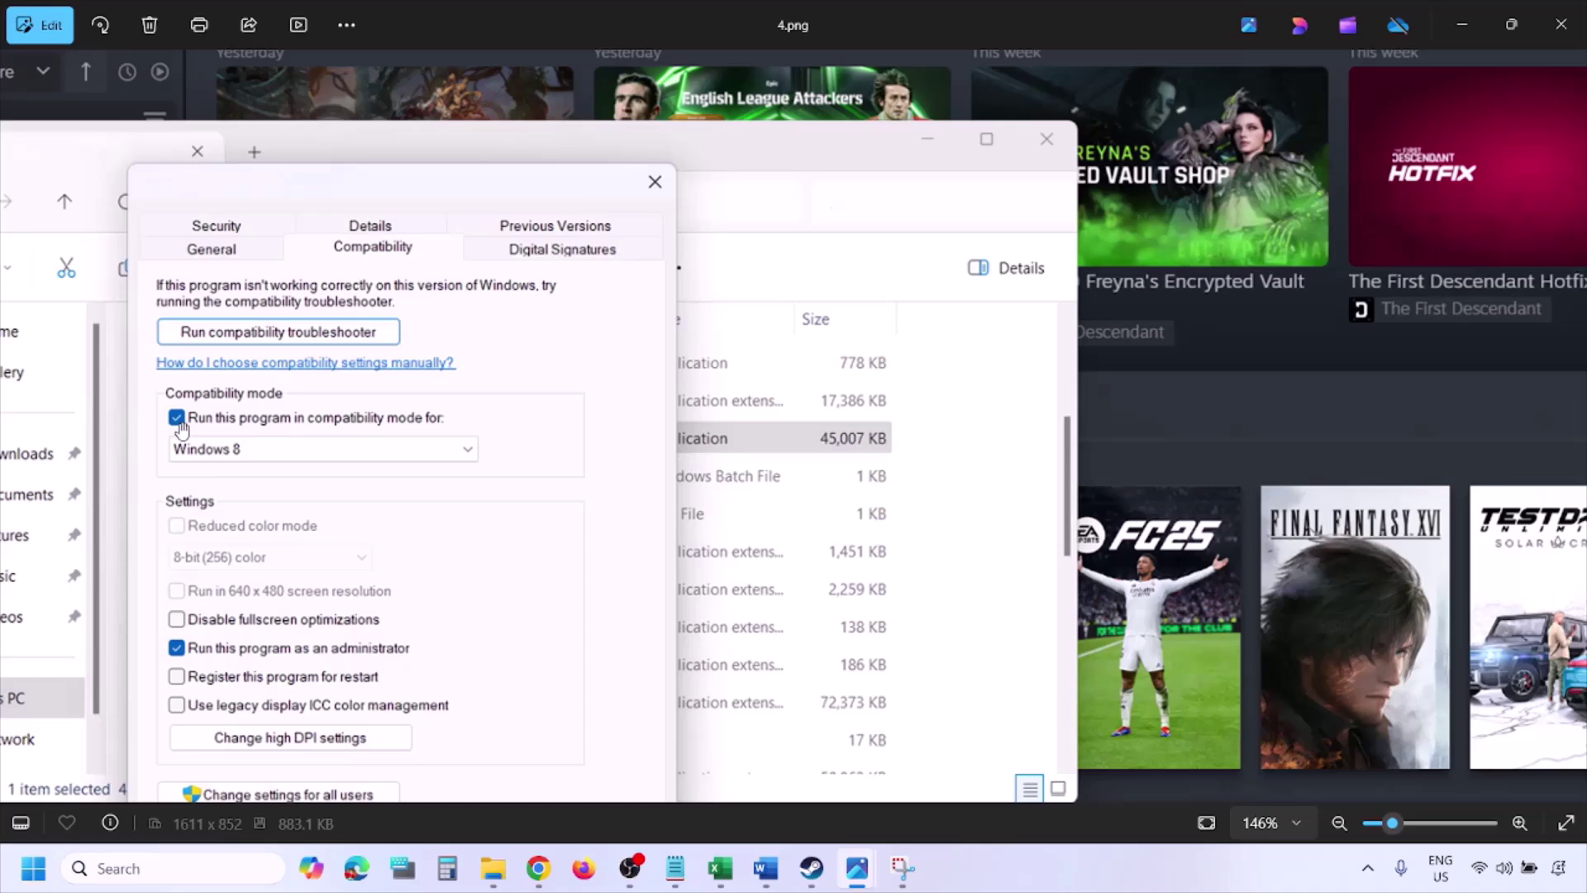
left_click_drag(209, 439, 223, 383)
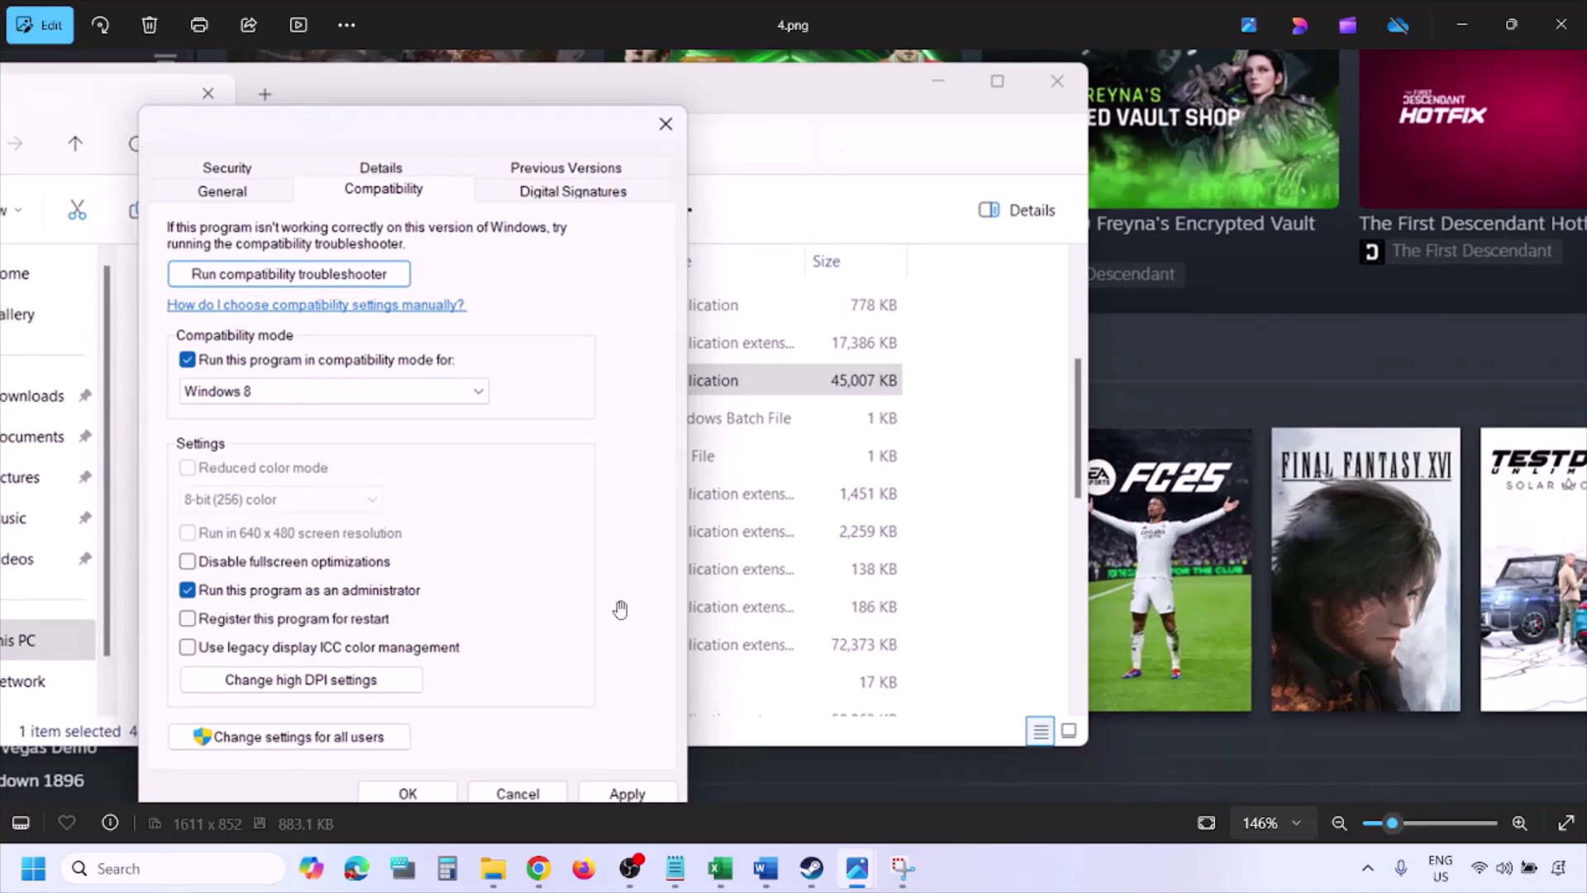
scroll(612, 620, "down", 1)
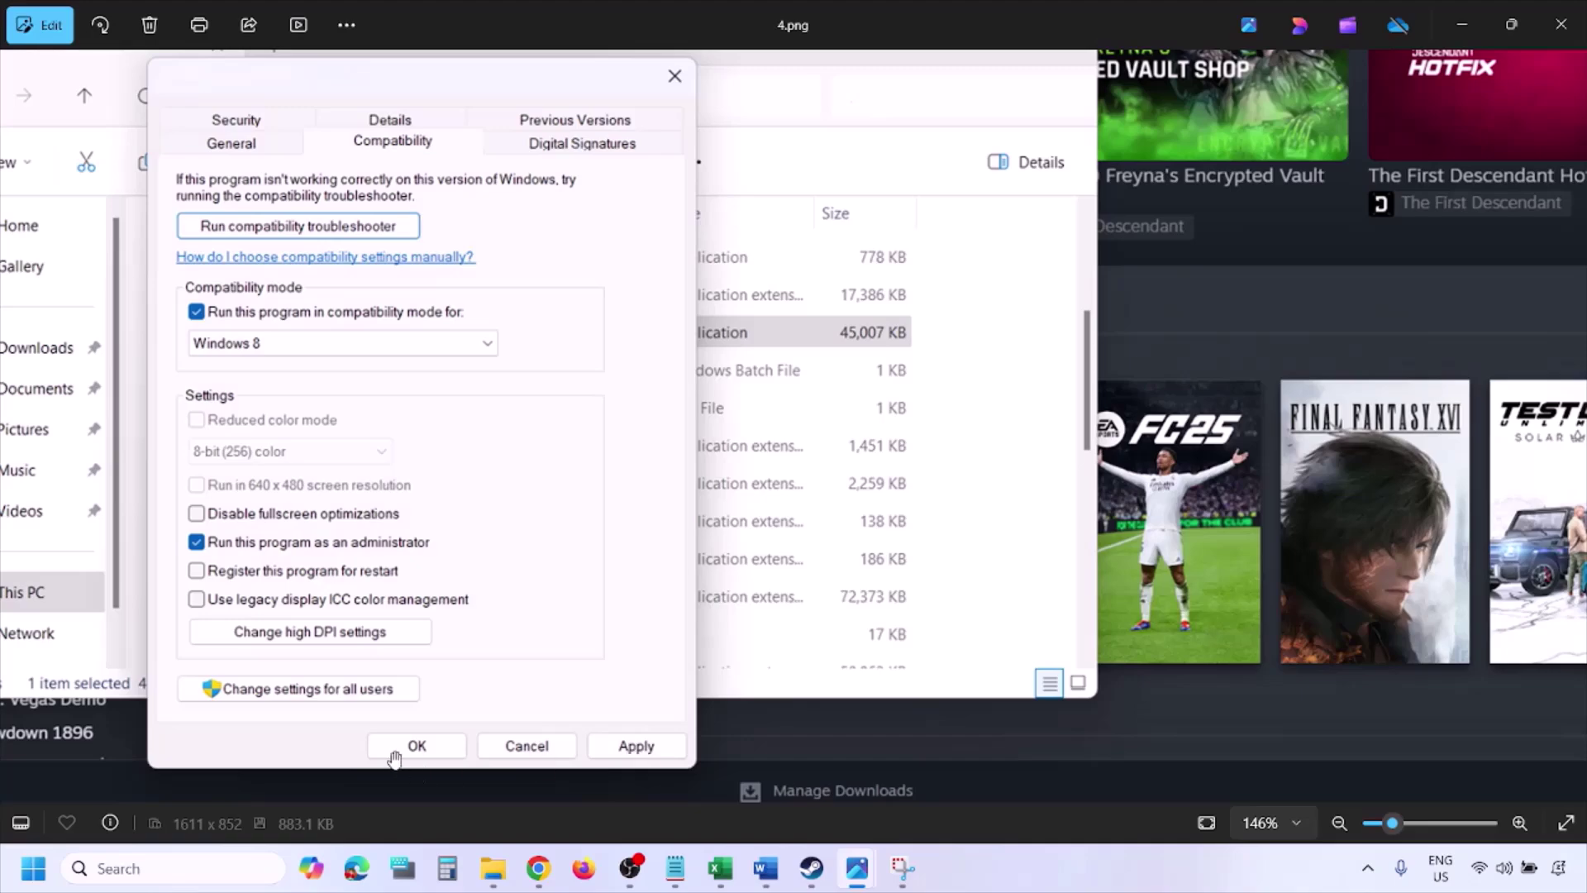
scroll(850, 587, "down", 3)
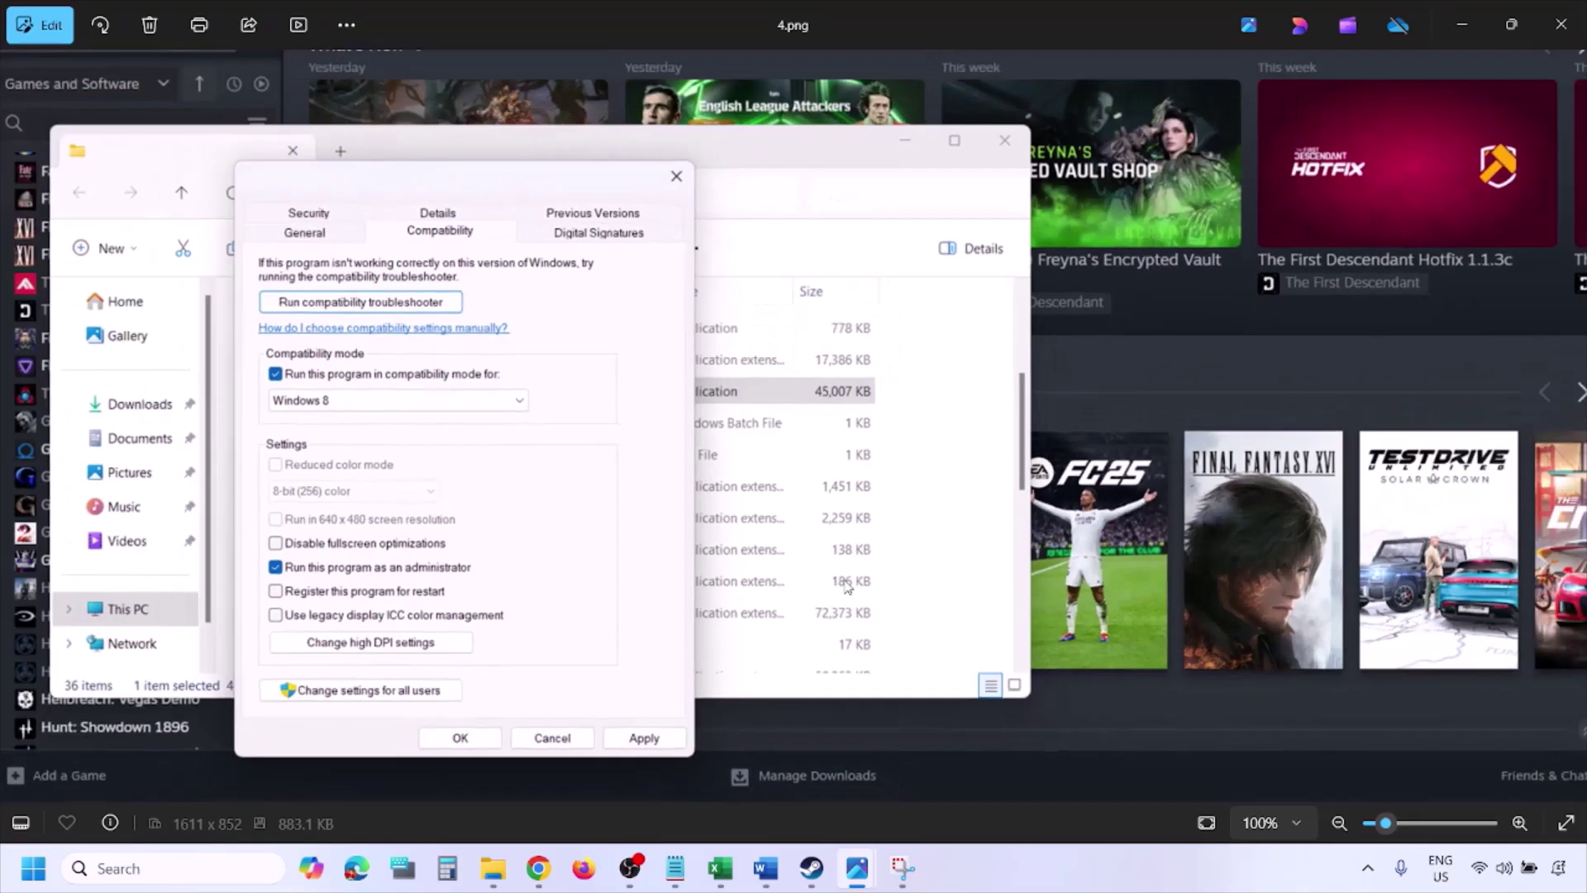
Step: Show 5.png and examine the list of Windows versions offered for compatibility mode
key("Right")
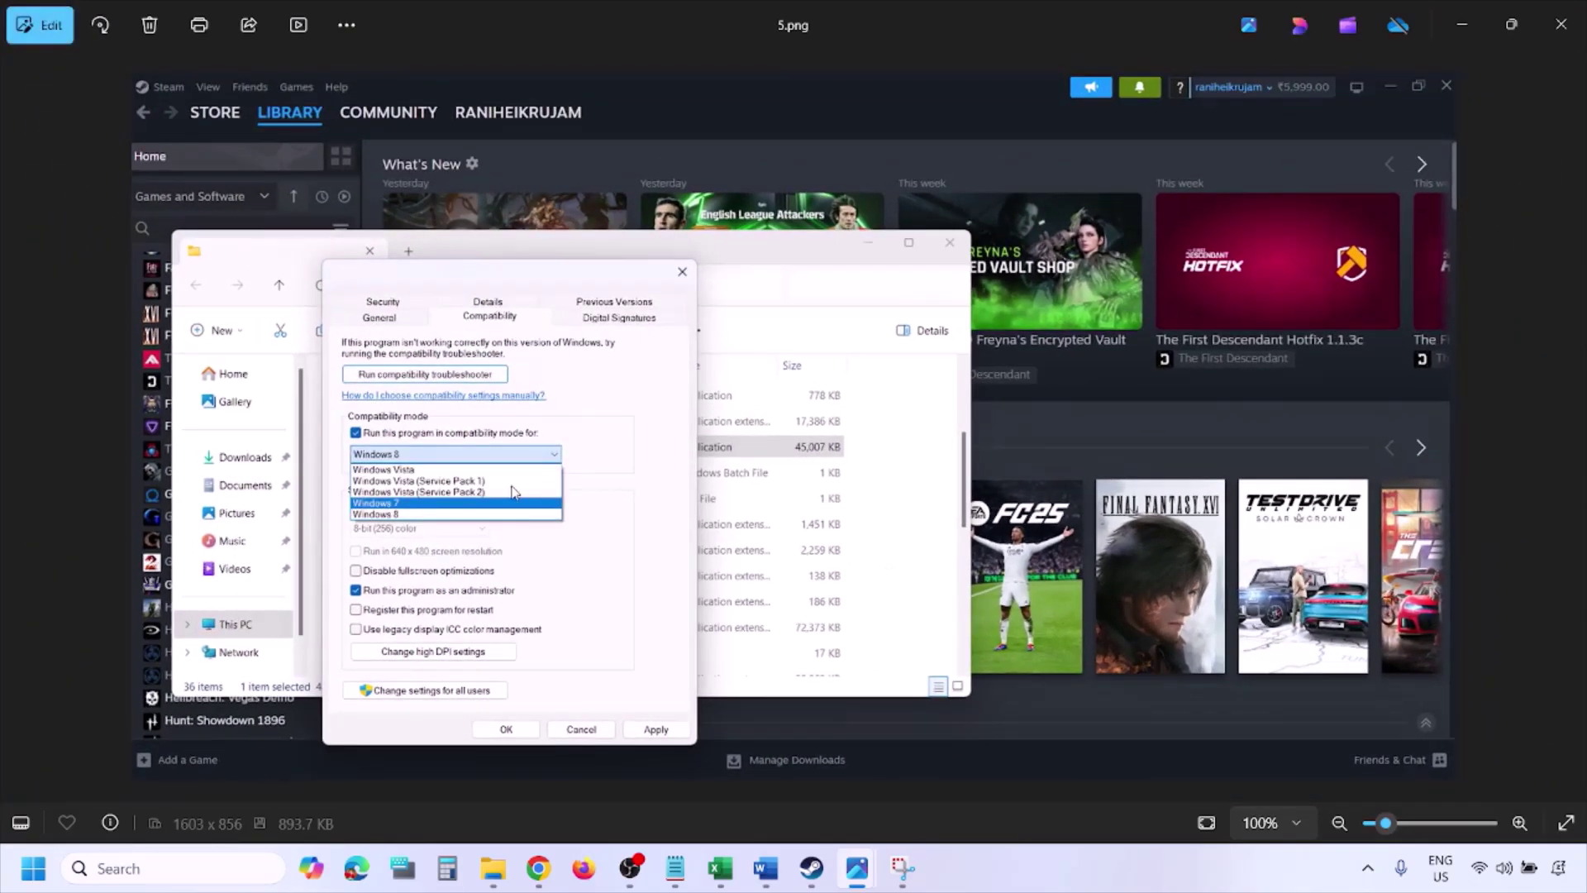
scroll(514, 493, "up", 2)
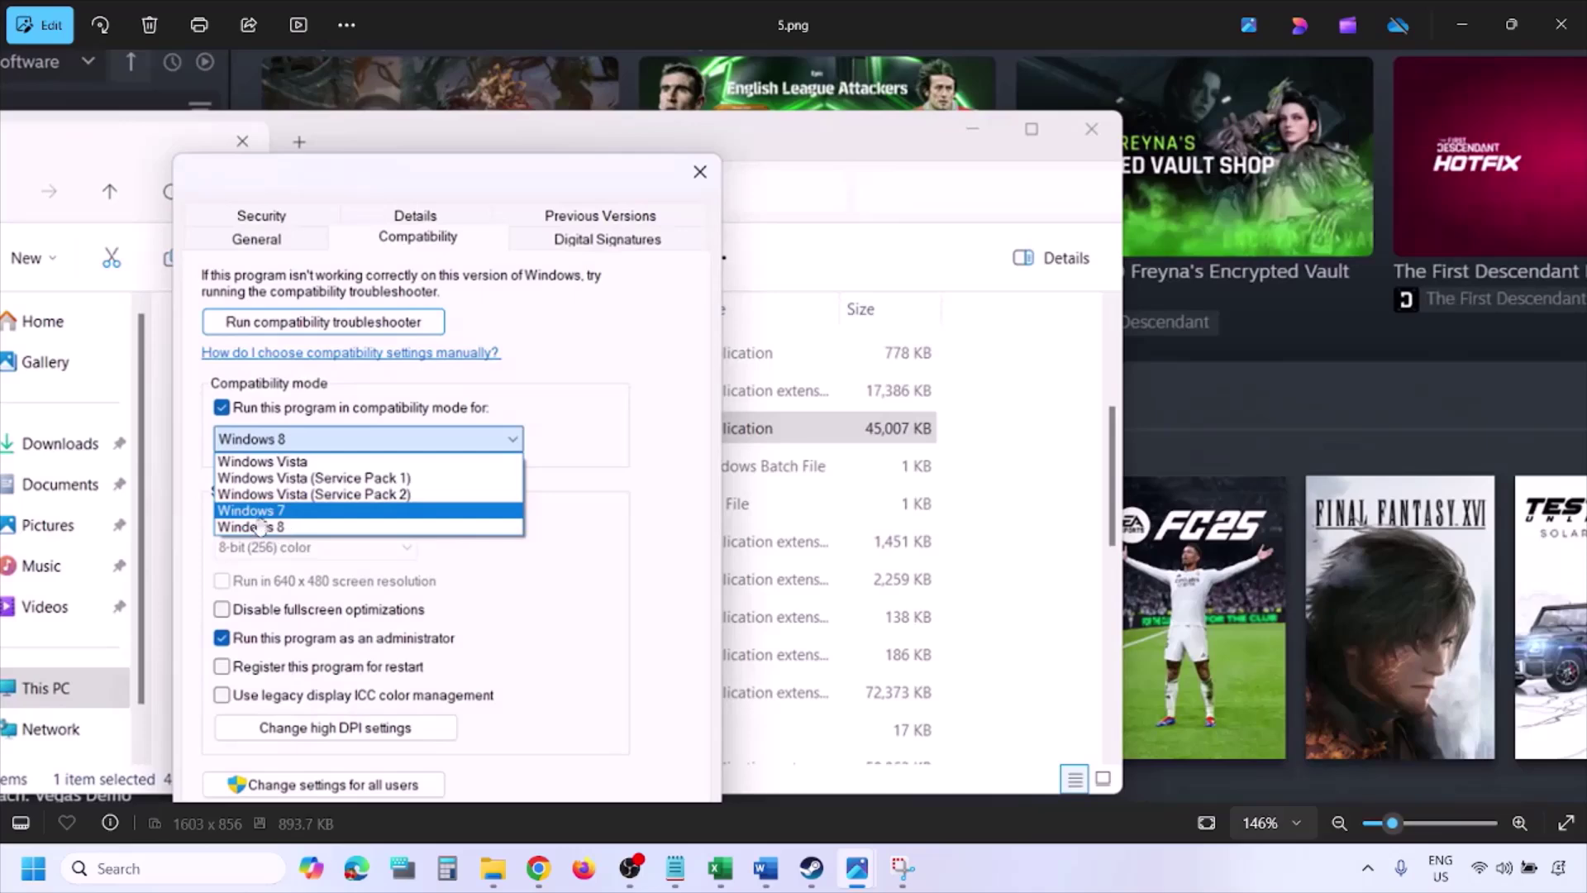
scroll(299, 521, "down", 2)
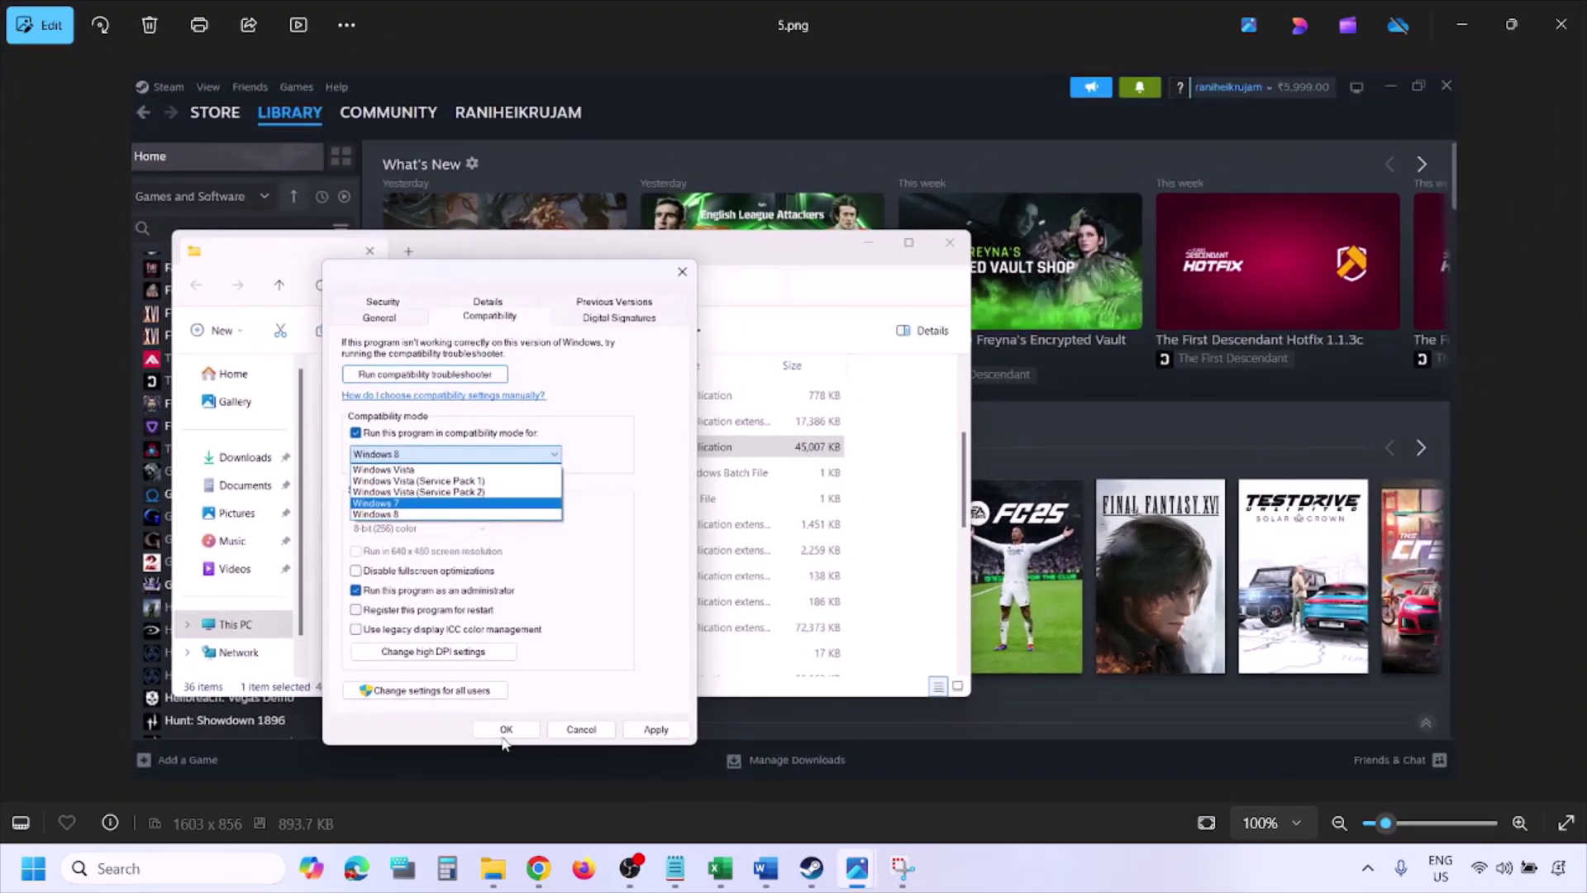
Step: Show 6.png and examine the Windows 7 compatibility, fullscreen optimization and administrator settings up close
key("Right")
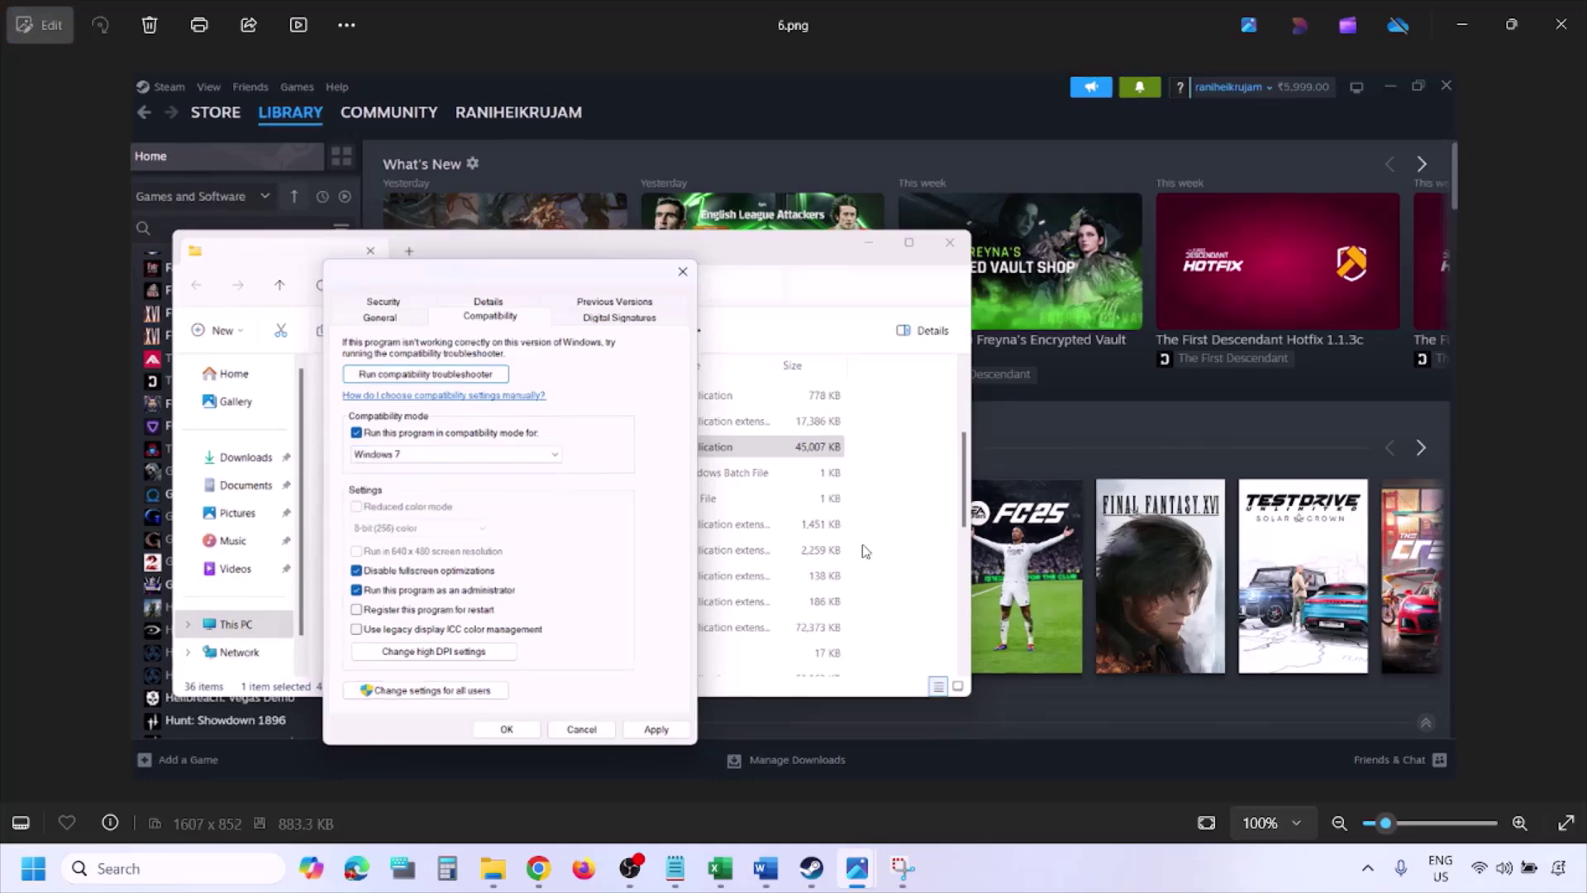
scroll(519, 490, "up", 2)
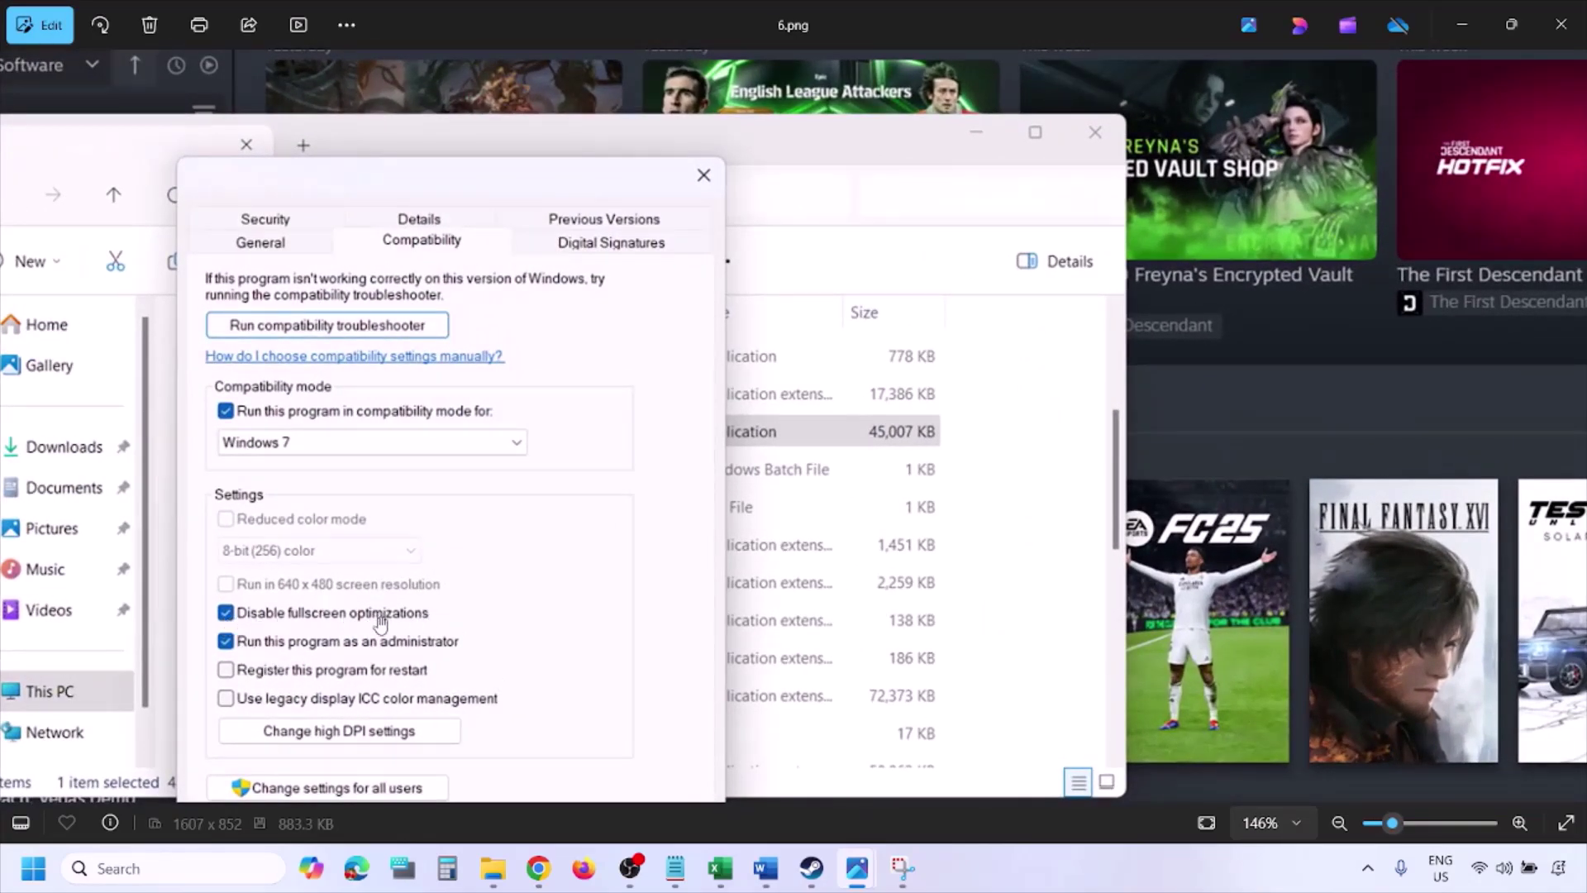
left_click_drag(451, 592, 523, 425)
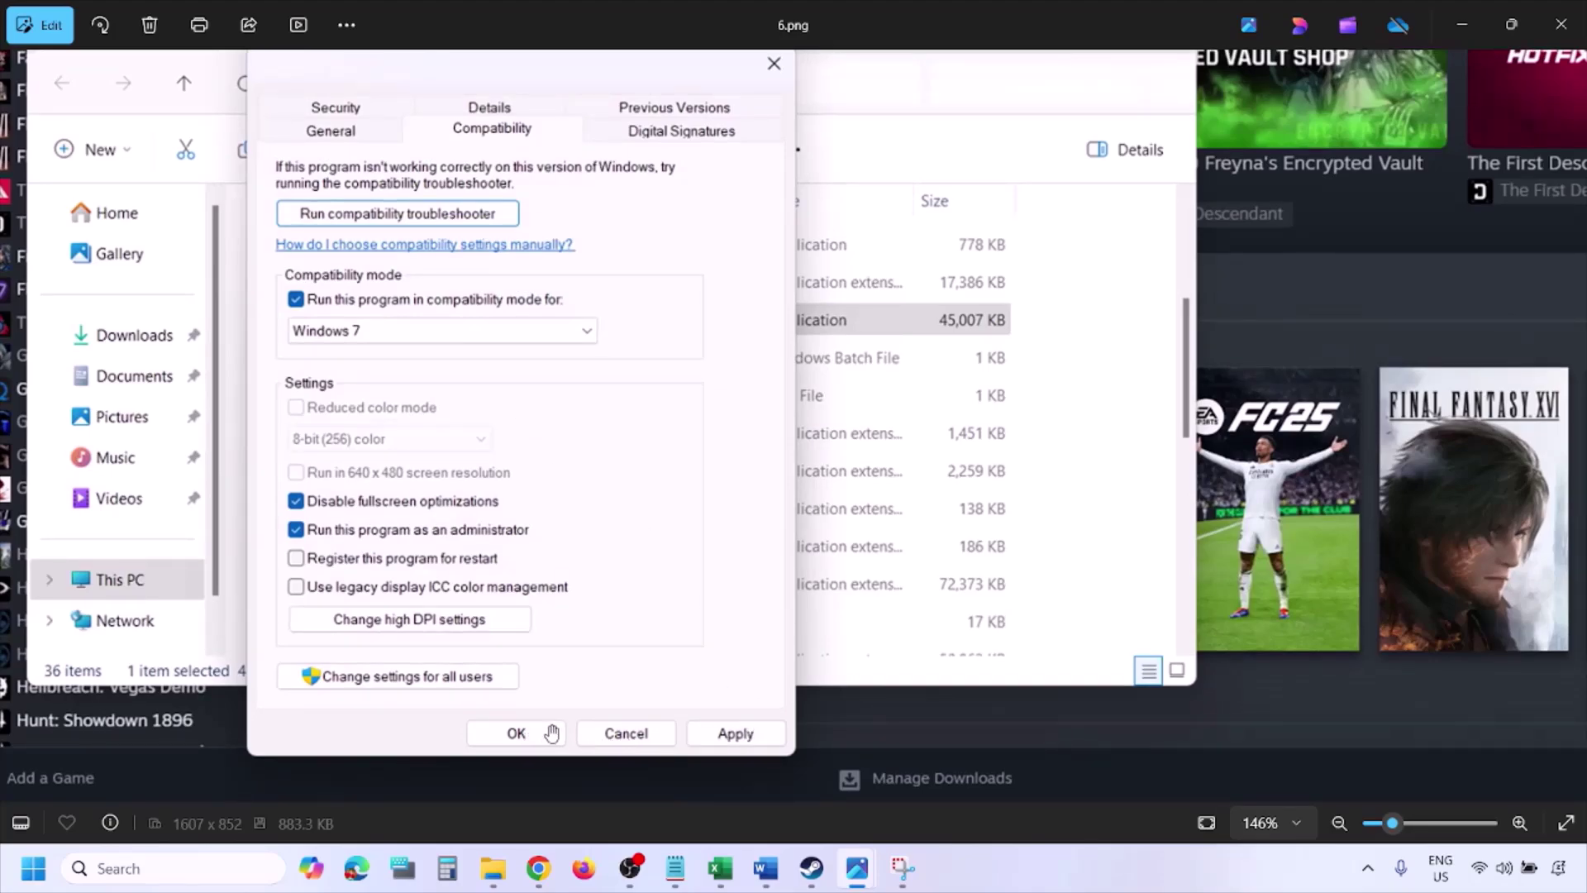
scroll(550, 735, "down", 3)
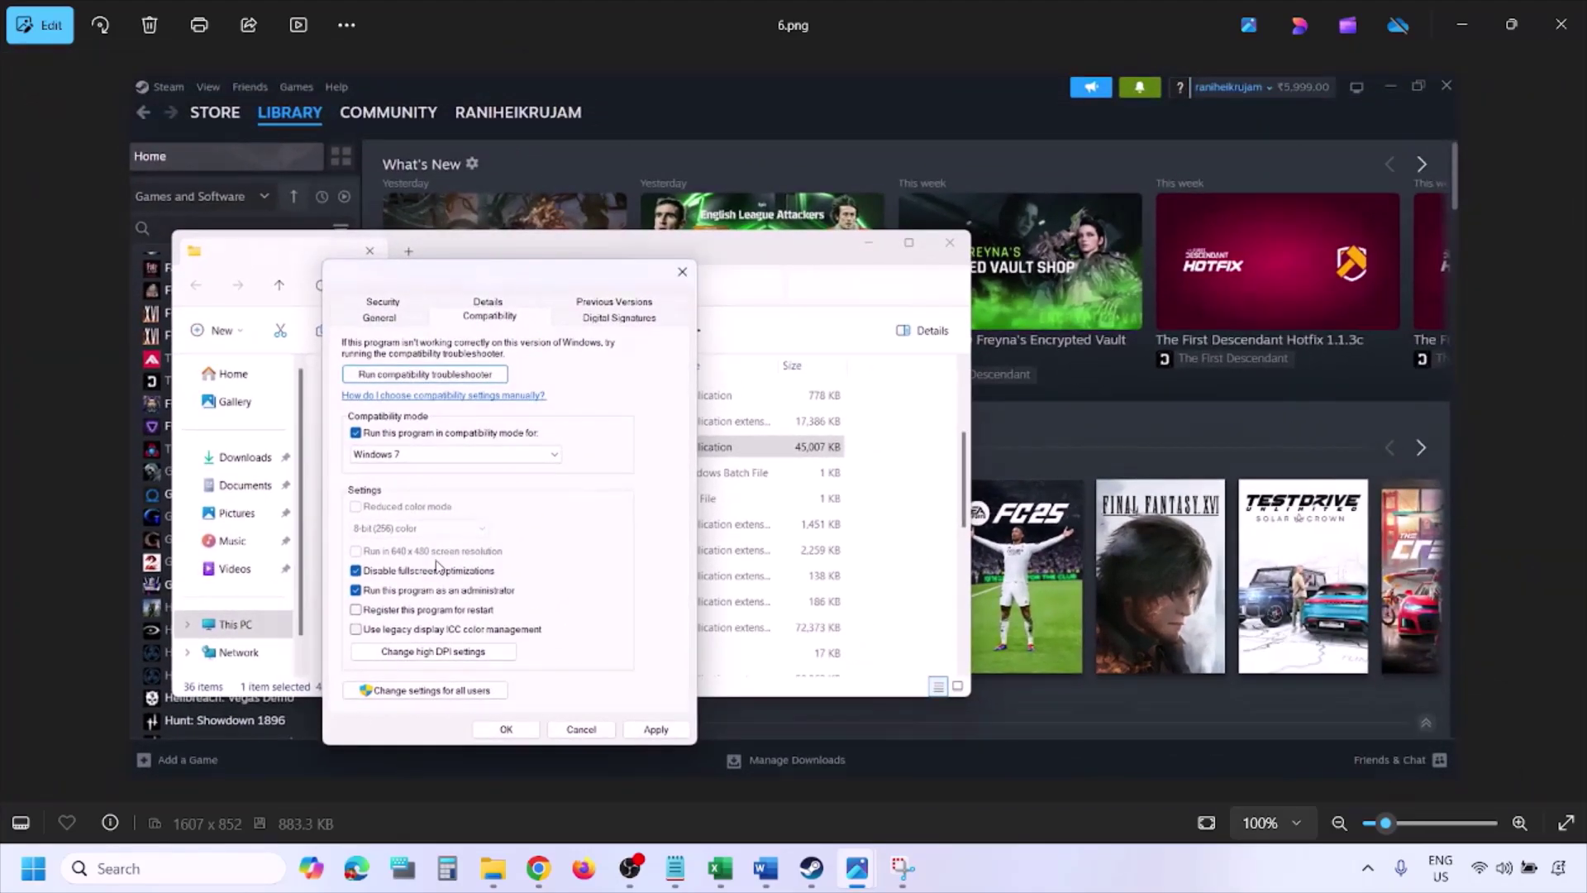
scroll(439, 567, "up", 3)
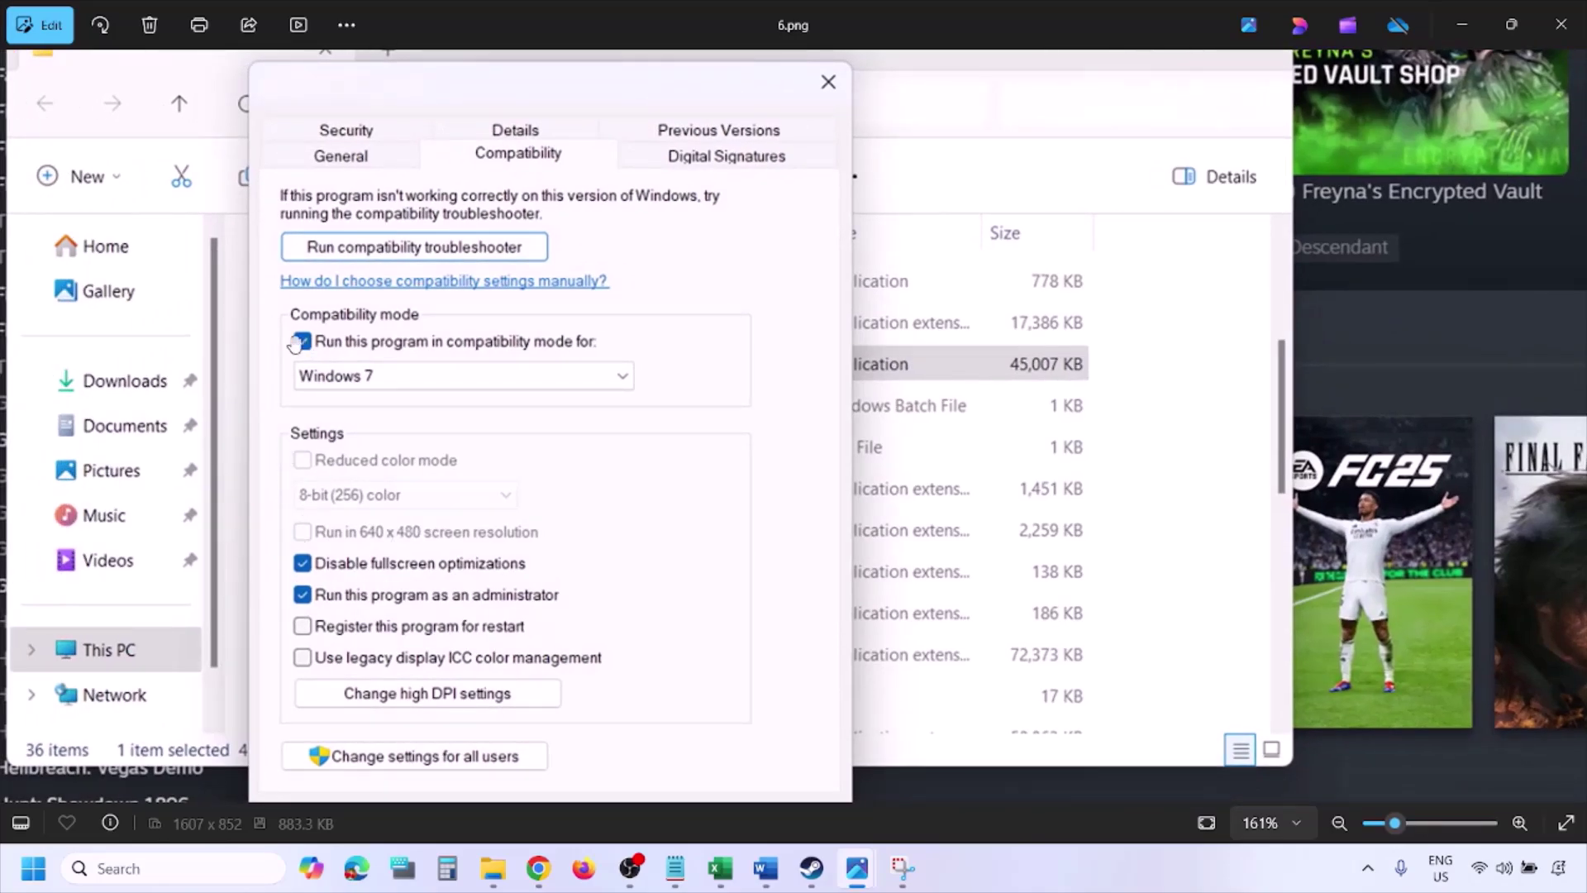
scroll(451, 484, "down", 3)
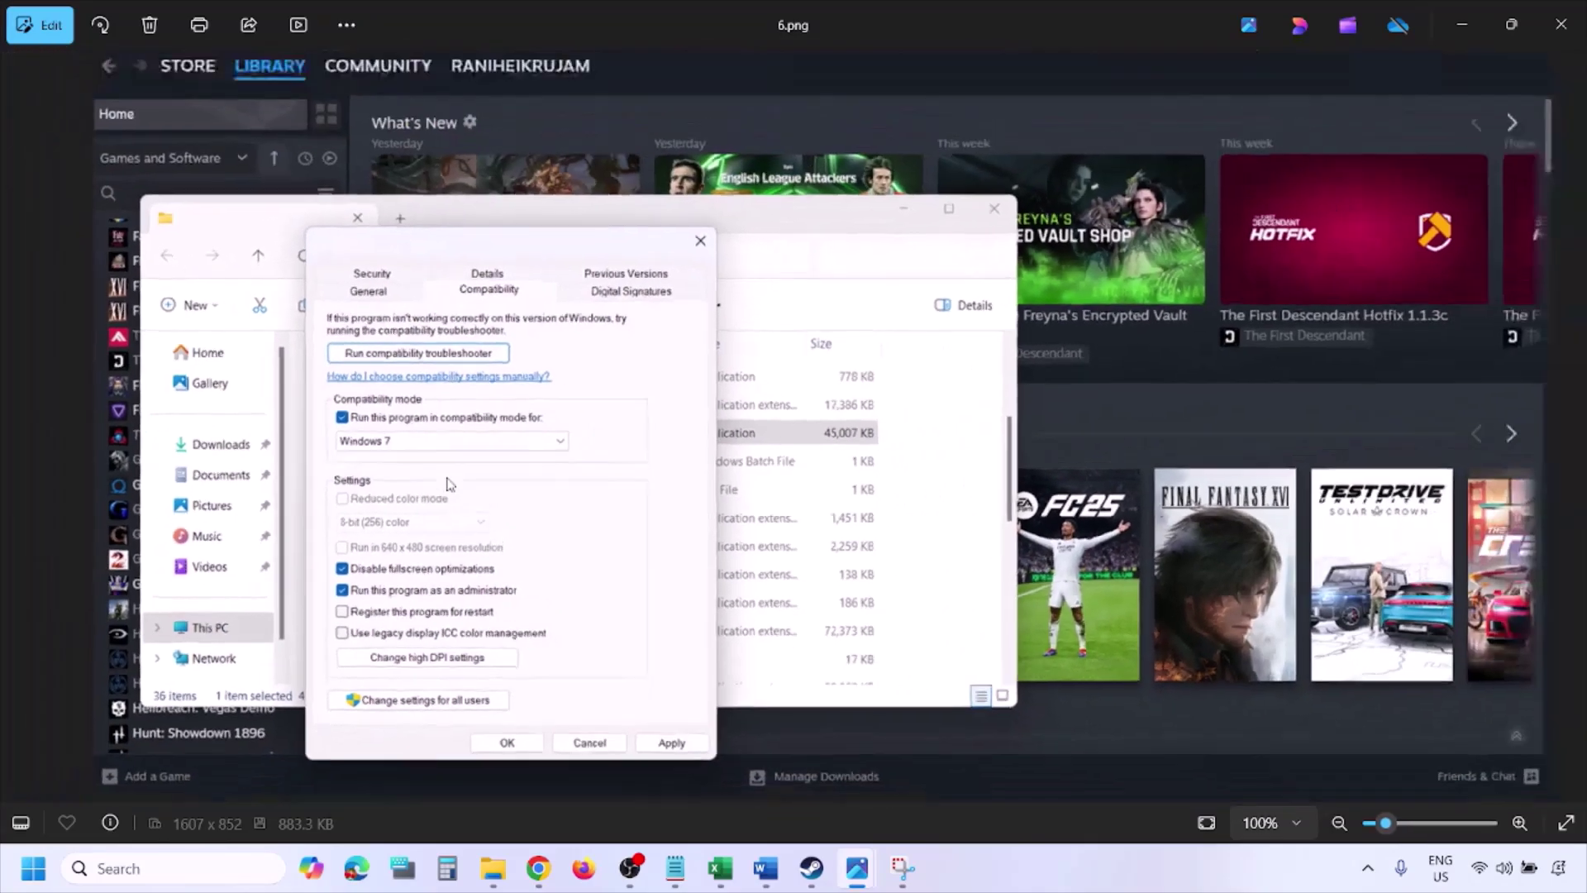
Step: Show 7.png and examine the Compatibility settings with all options cleared
key("Right")
scroll(451, 484, "up", 4)
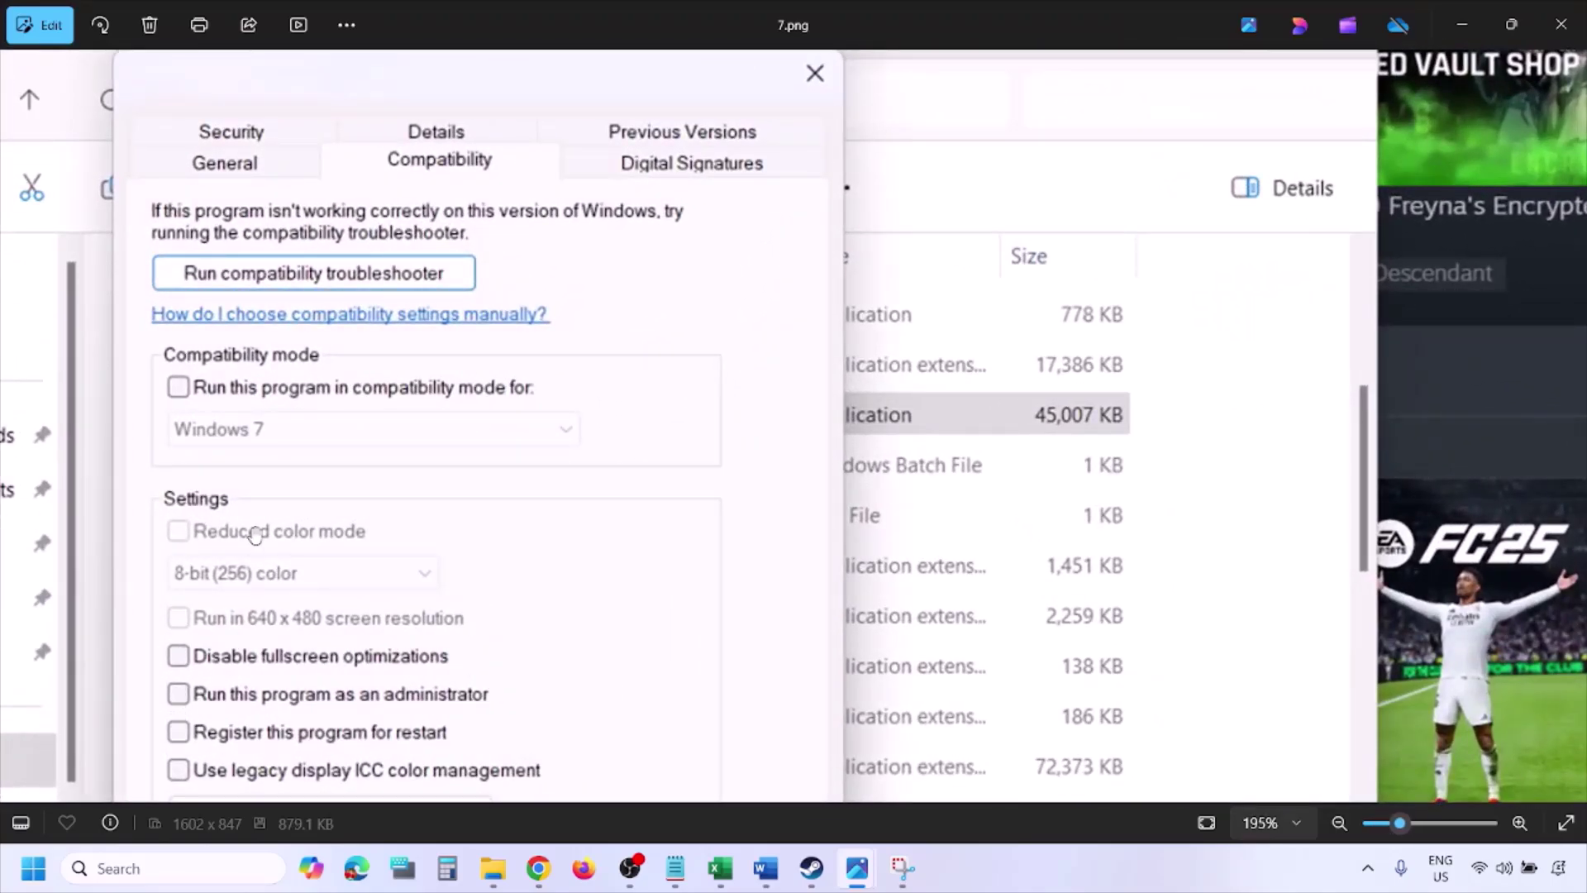
scroll(255, 536, "down", 3)
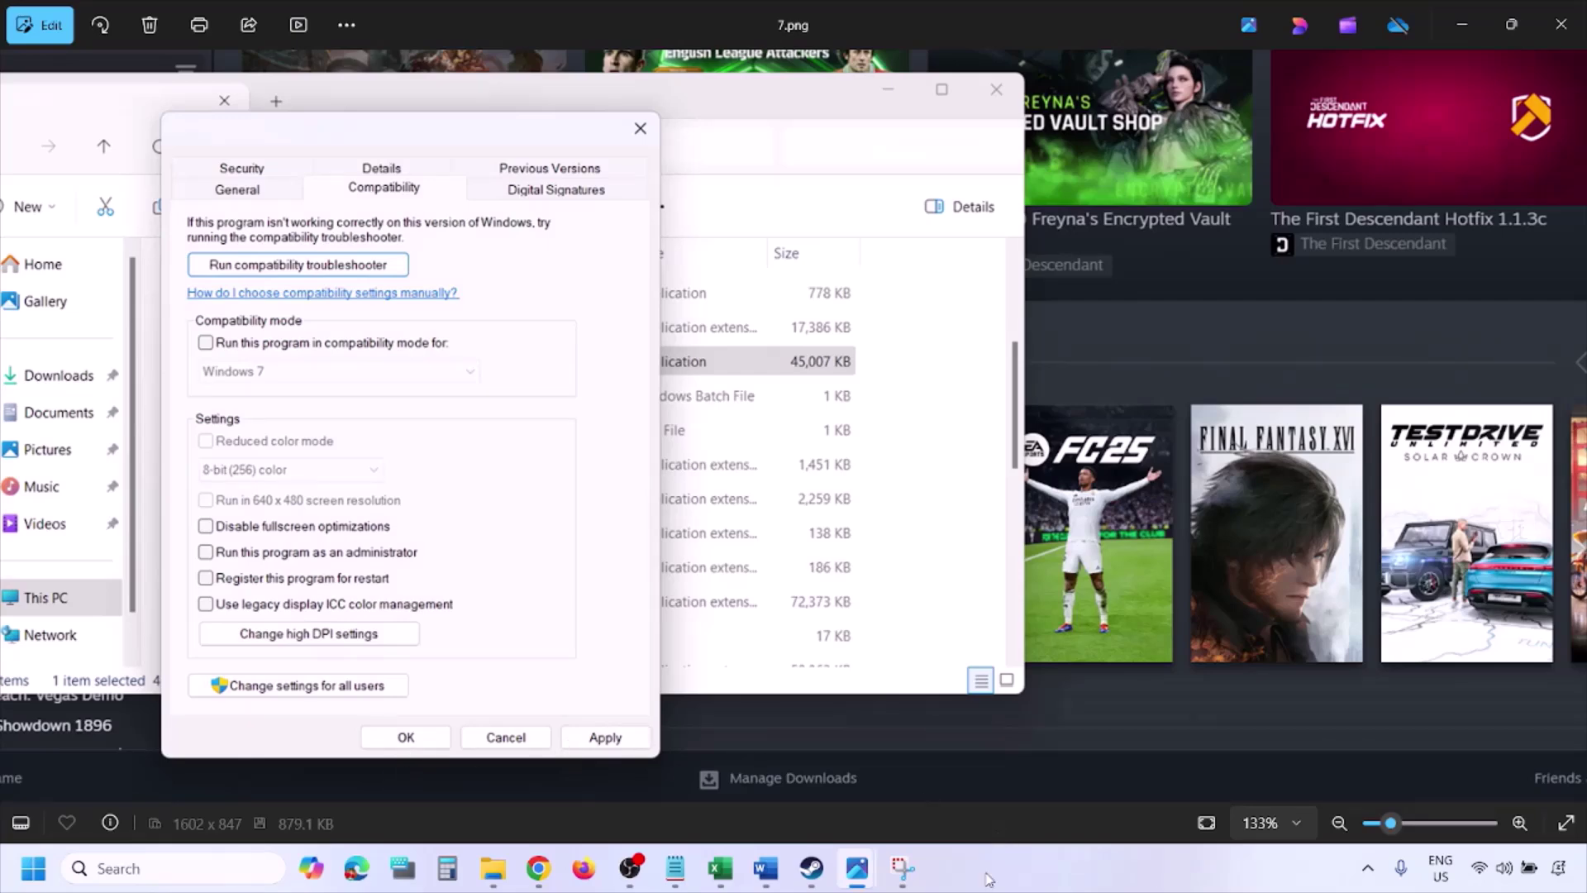
Step: Return to the Word document, read on to Step 3 about verifying game files, and show 0.png with the game's Properties command
left_click(990, 879)
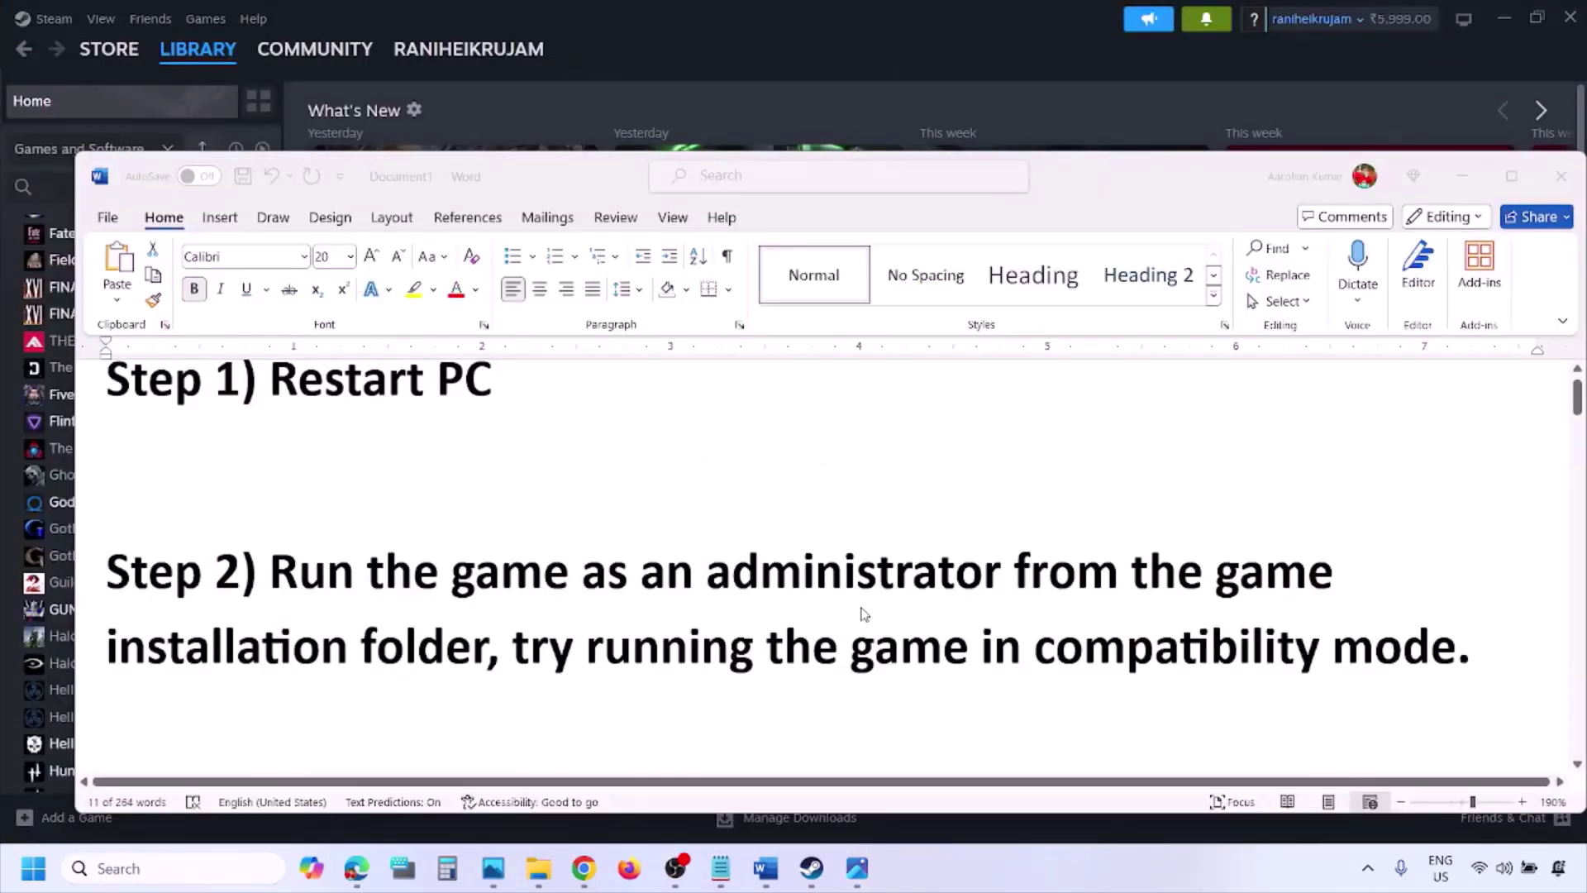
scroll(860, 610, "down", 2)
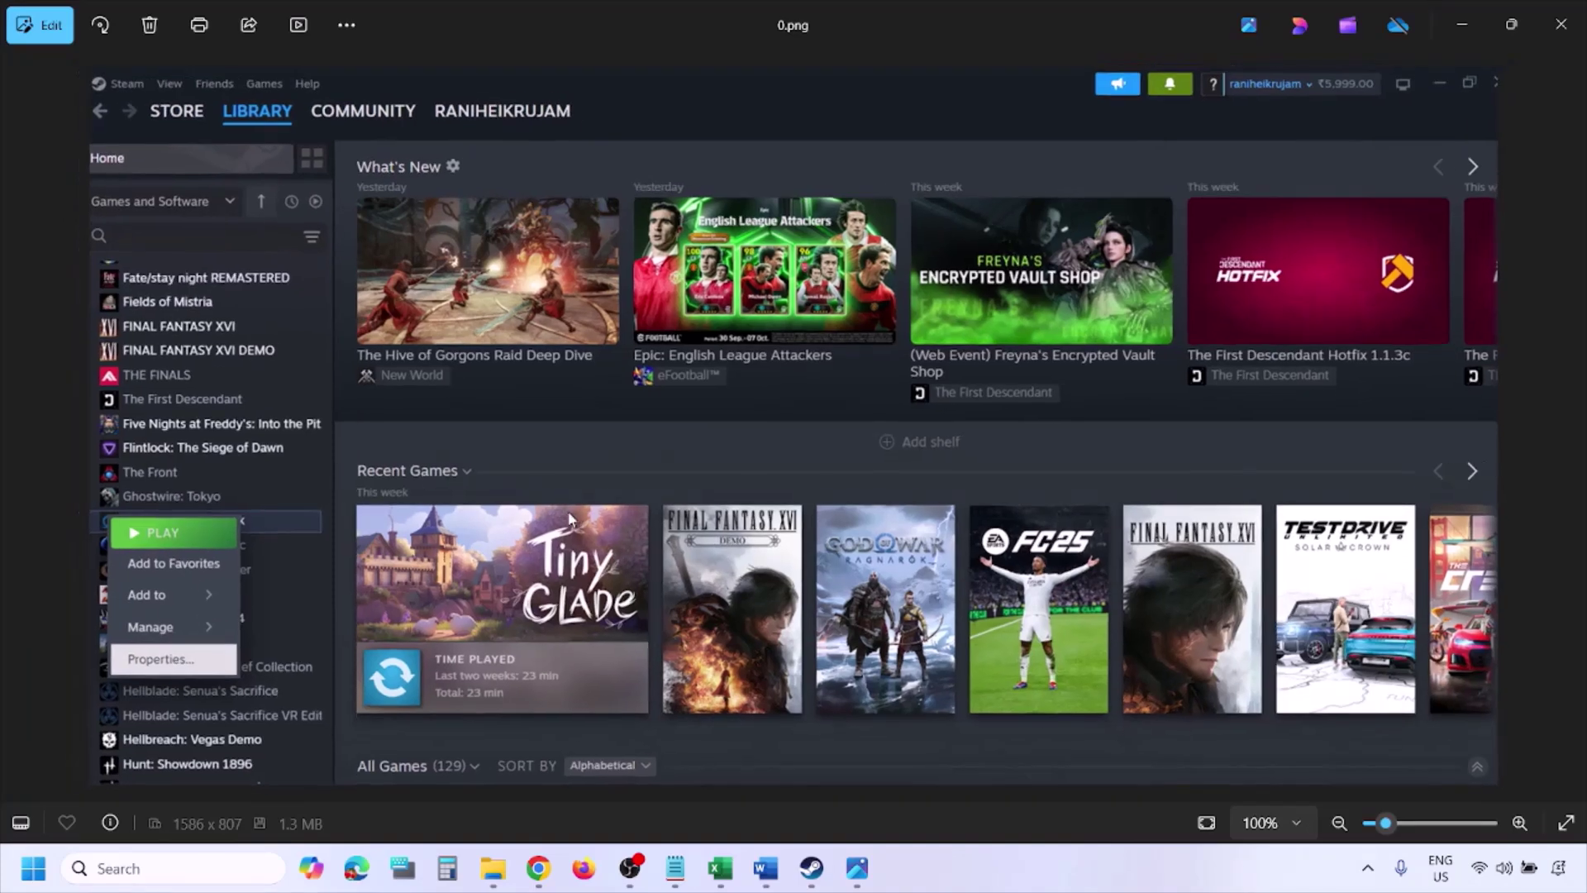
scroll(570, 519, "down", 1)
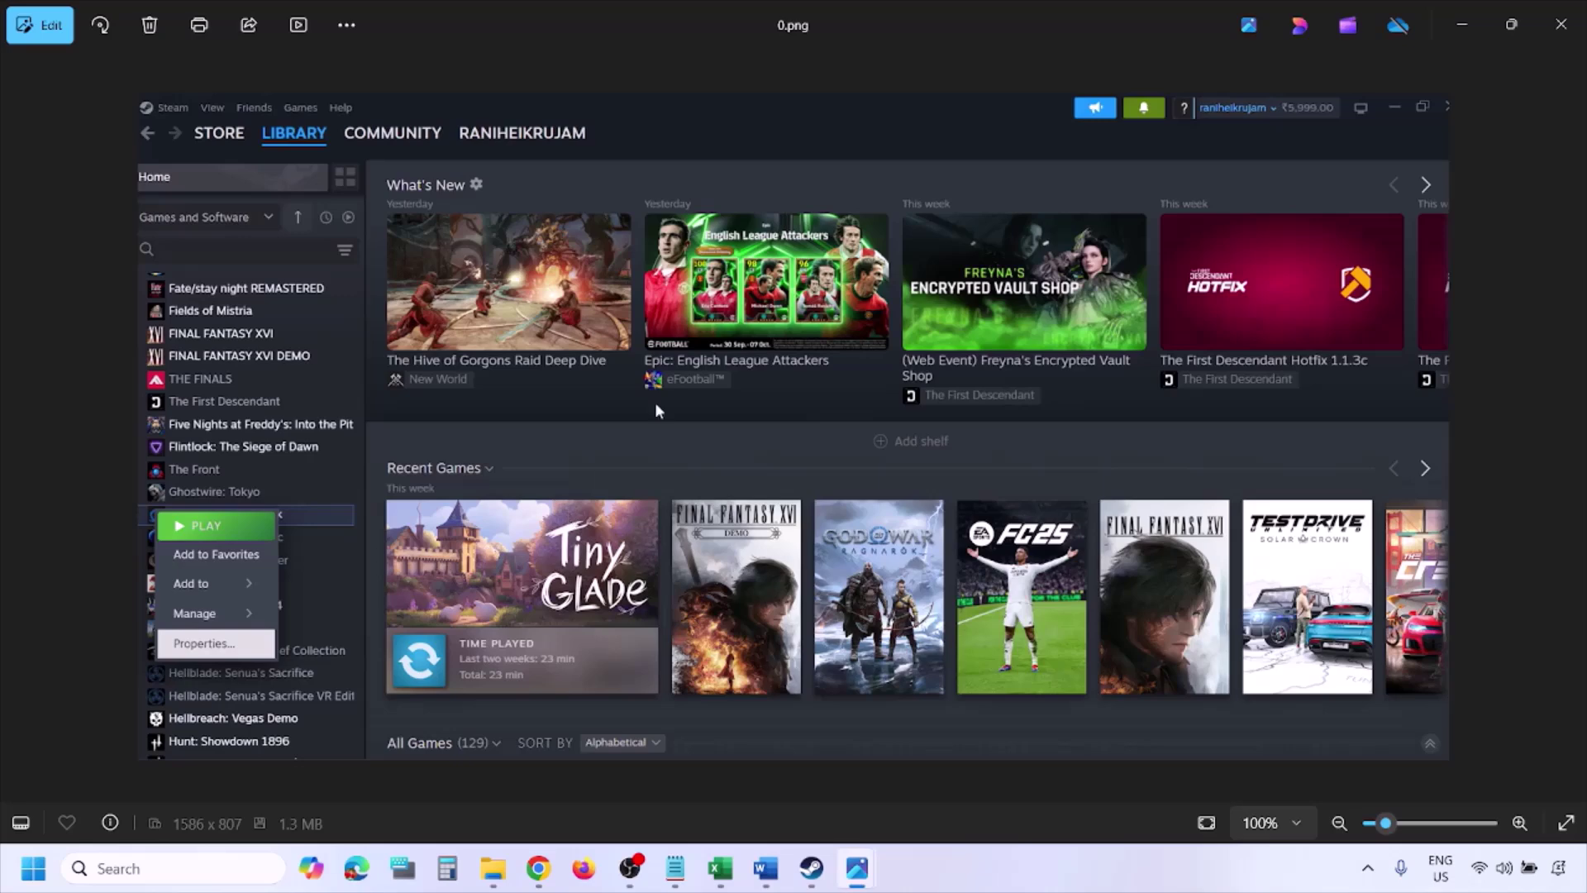
key("Right")
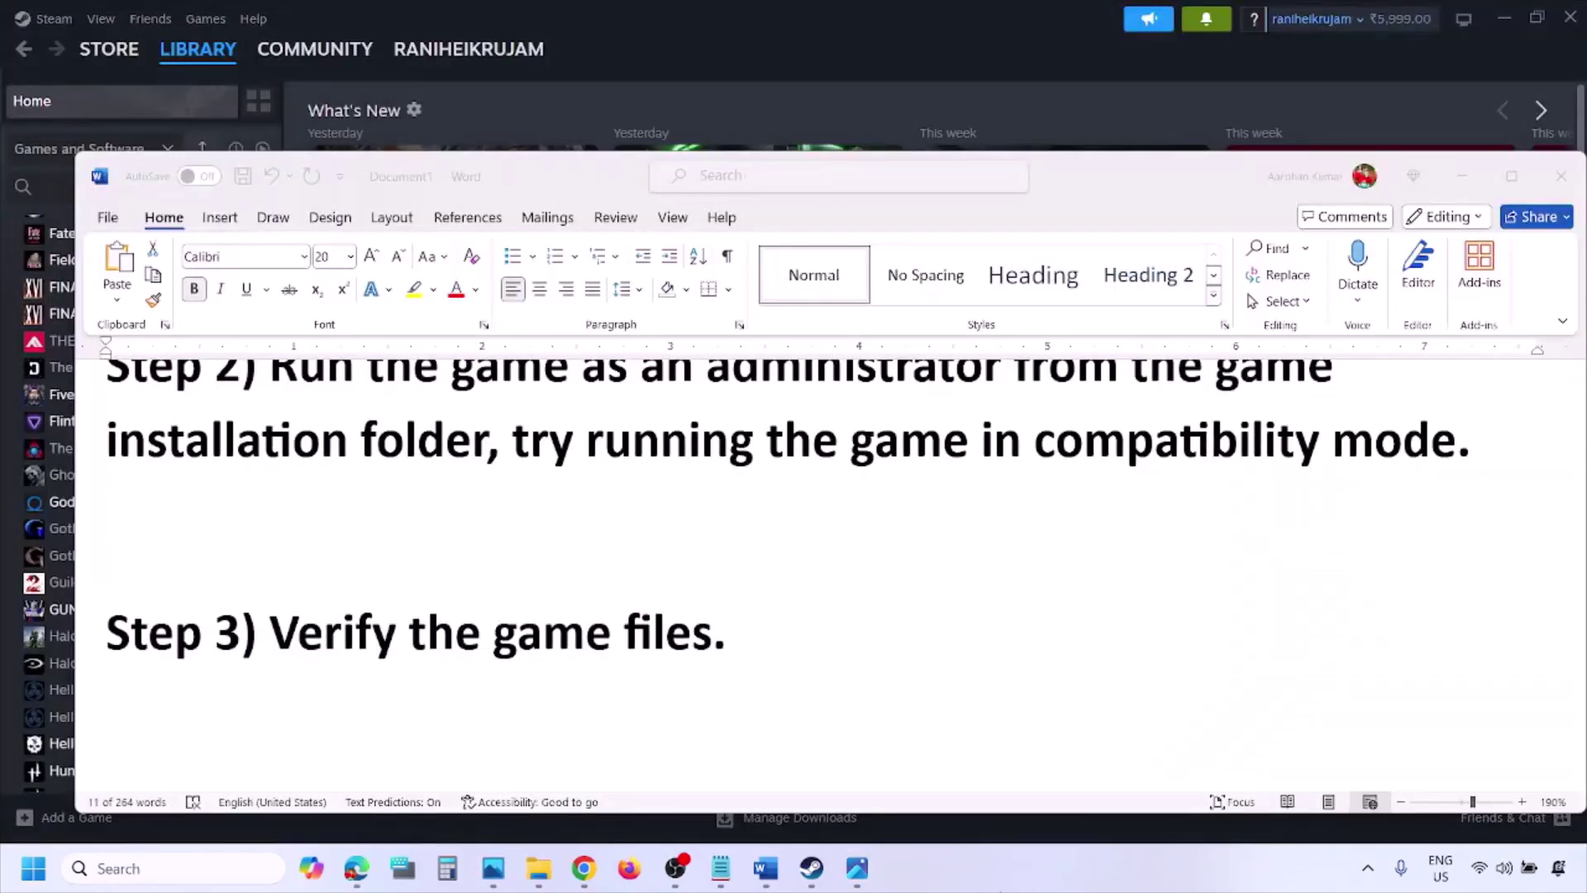
Step: Read Step 4 in the Word document about allowing the game exe file and highlight "Windows Security" in its text
scroll(844, 766, "down", 3)
scroll(844, 765, "down", 1)
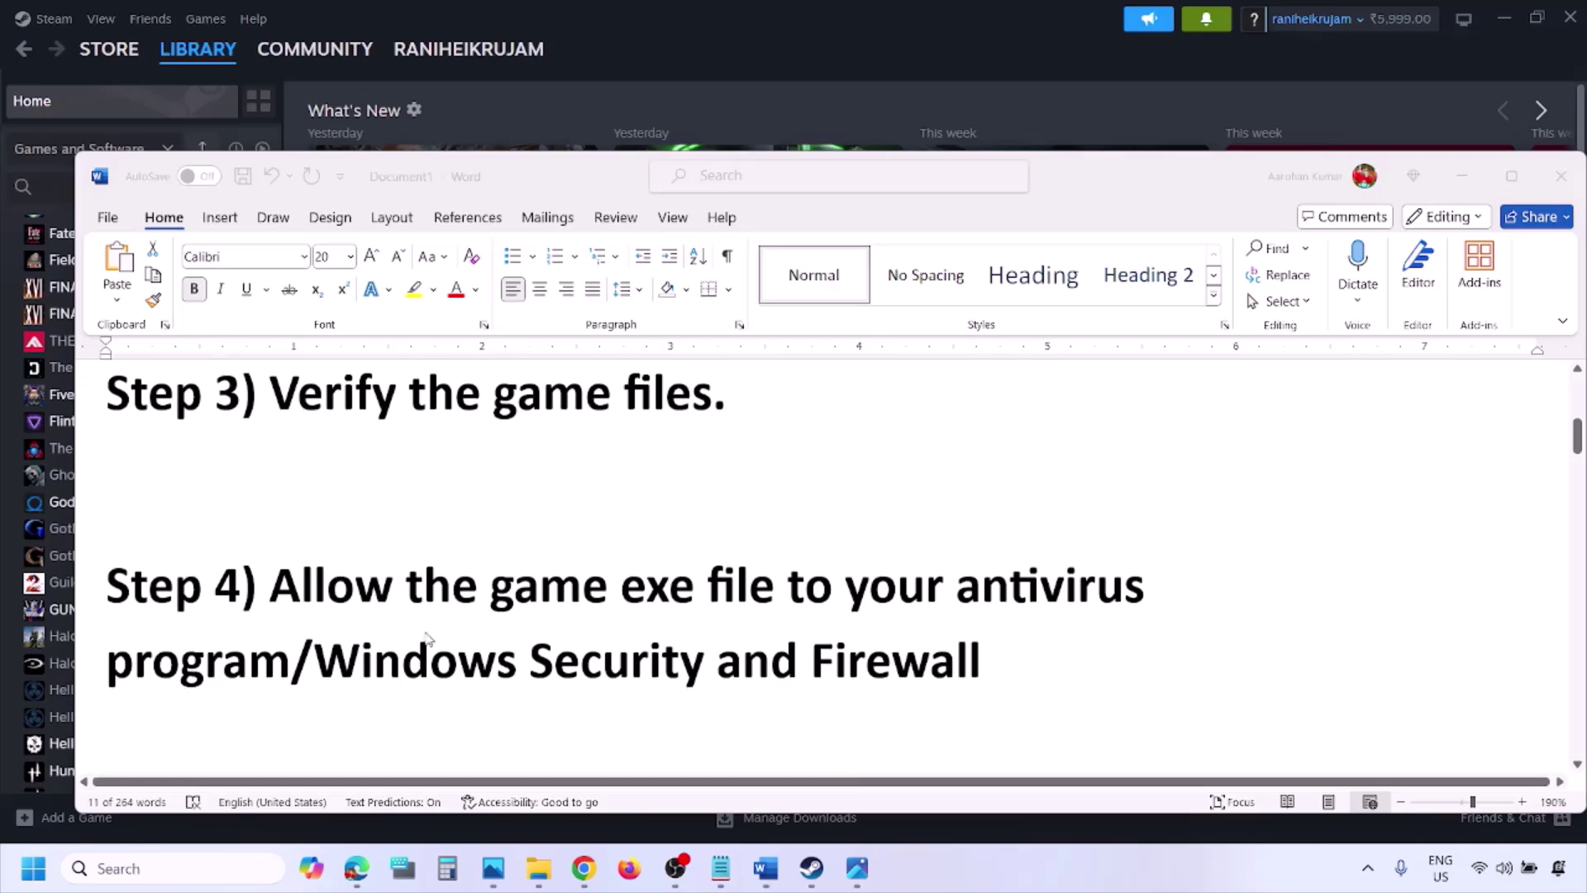
left_click(291, 659)
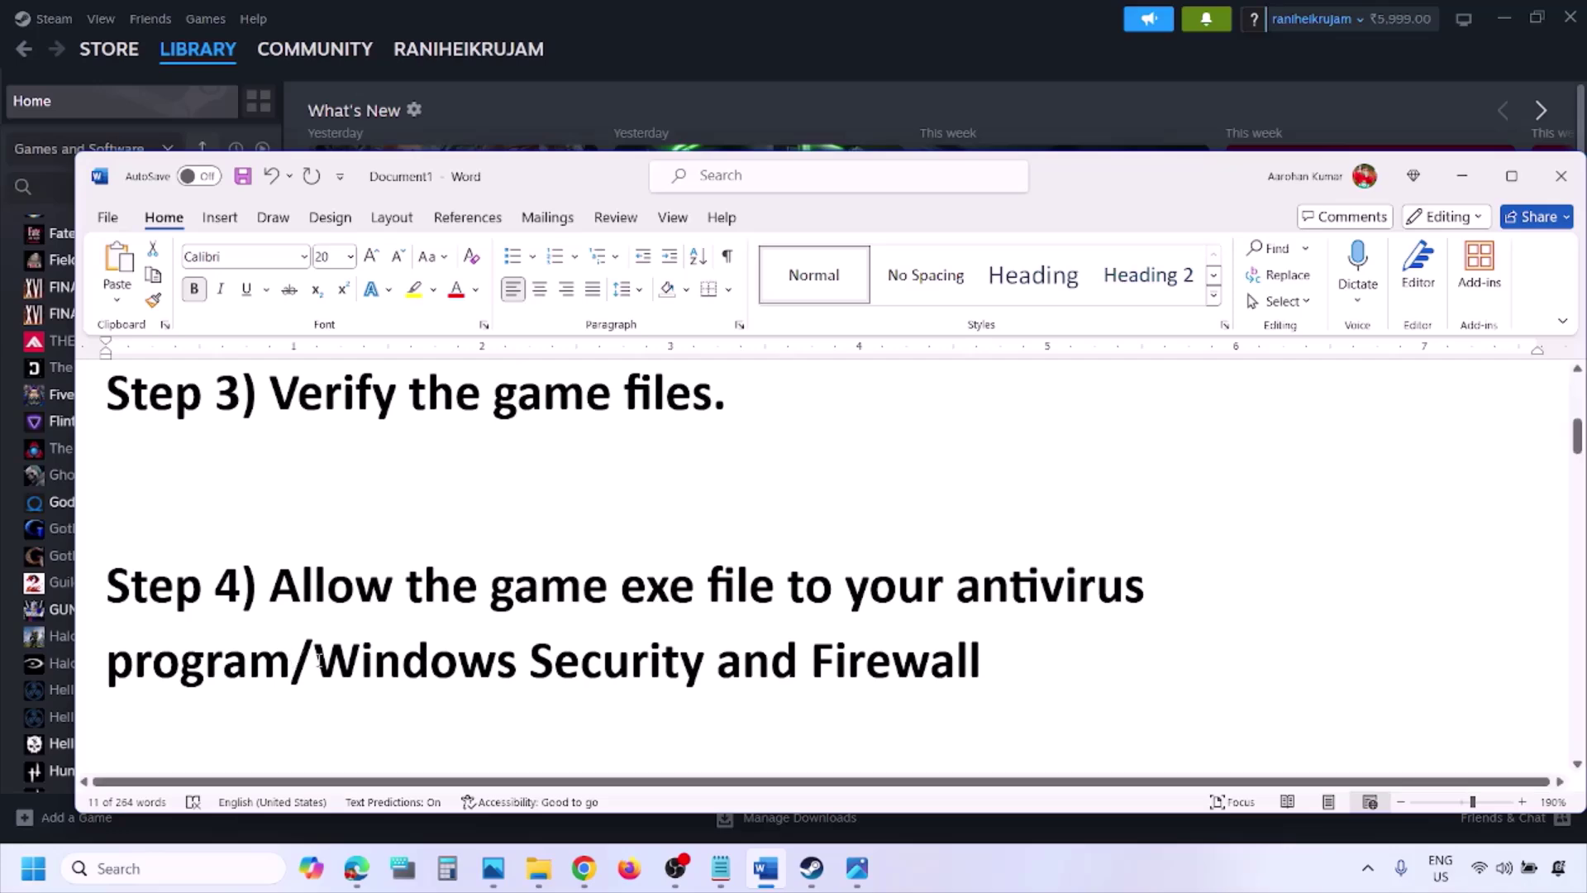
left_click_drag(314, 659, 651, 662)
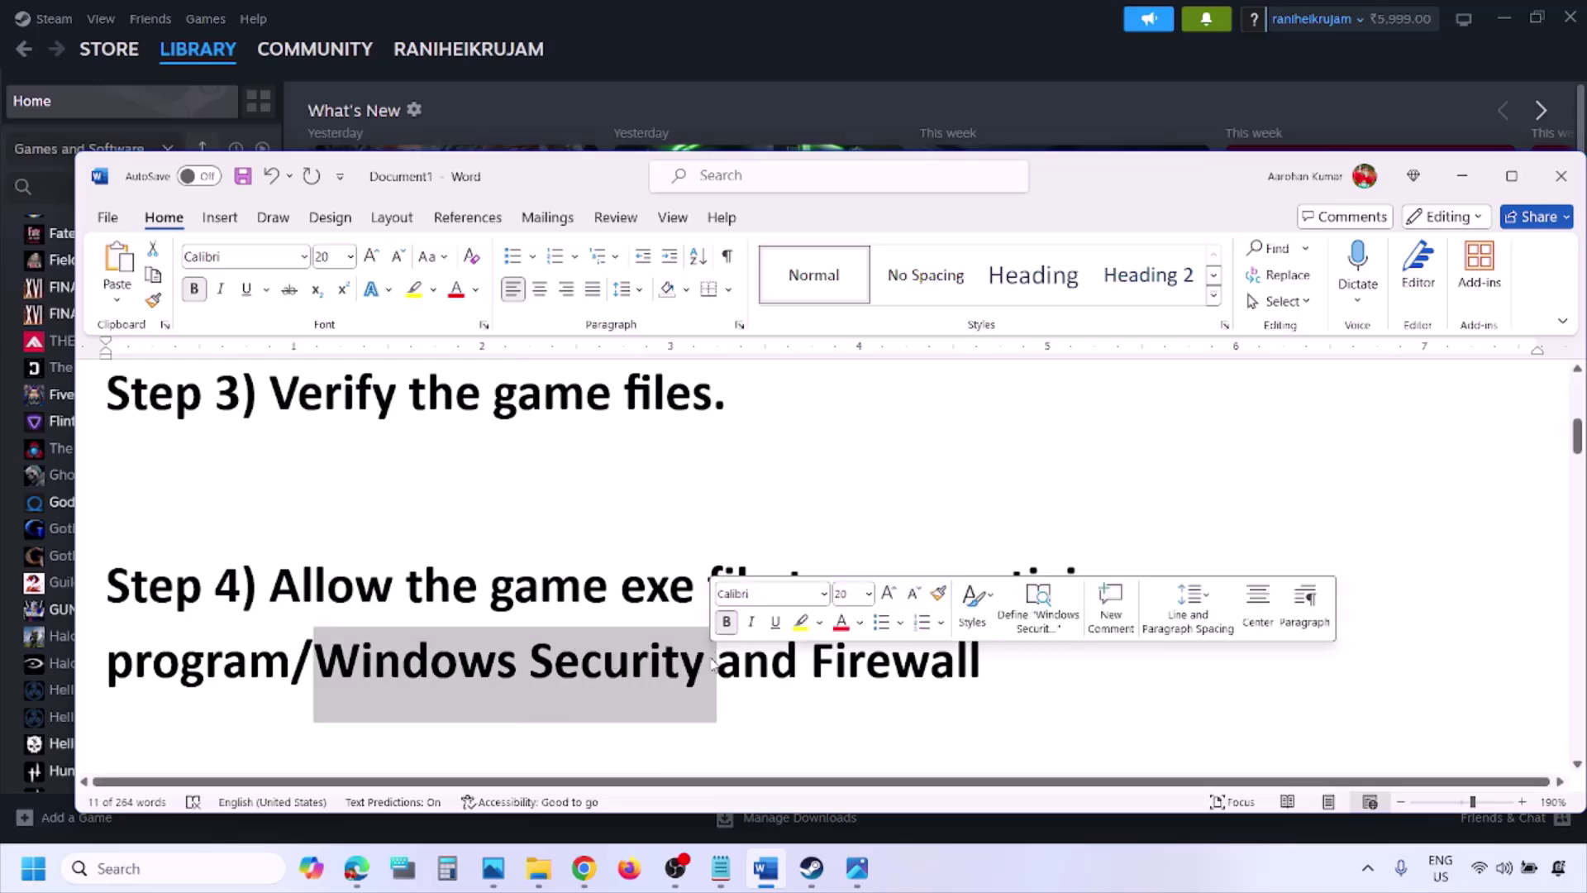
left_click(1054, 883)
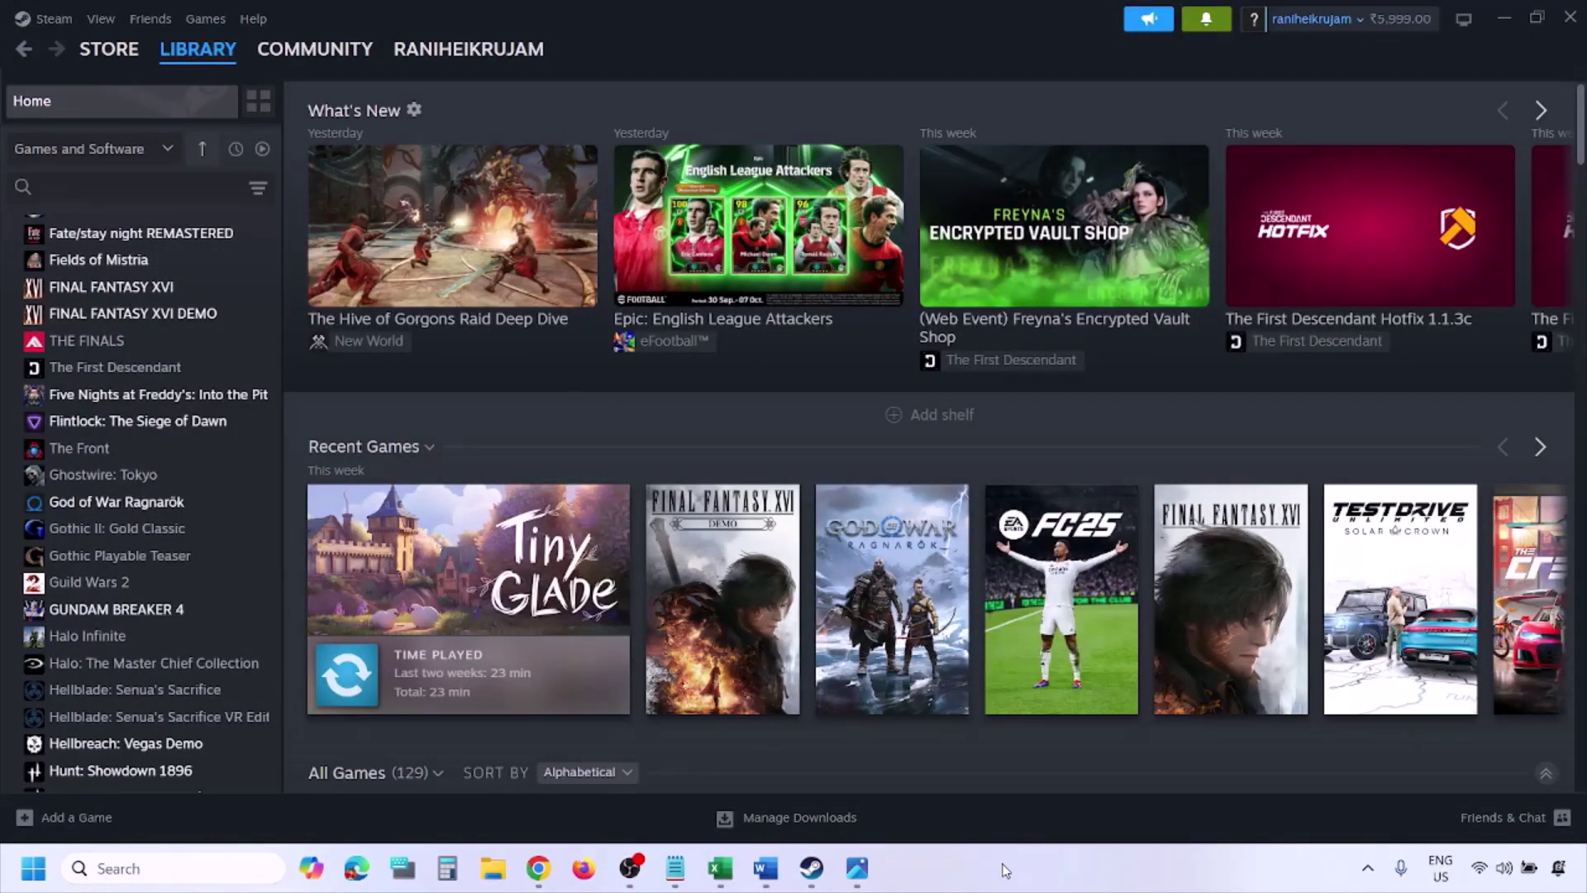
Step: Open Virus & threat protection in Windows Security through the Privacy & security section of Windows Settings
key("super+i")
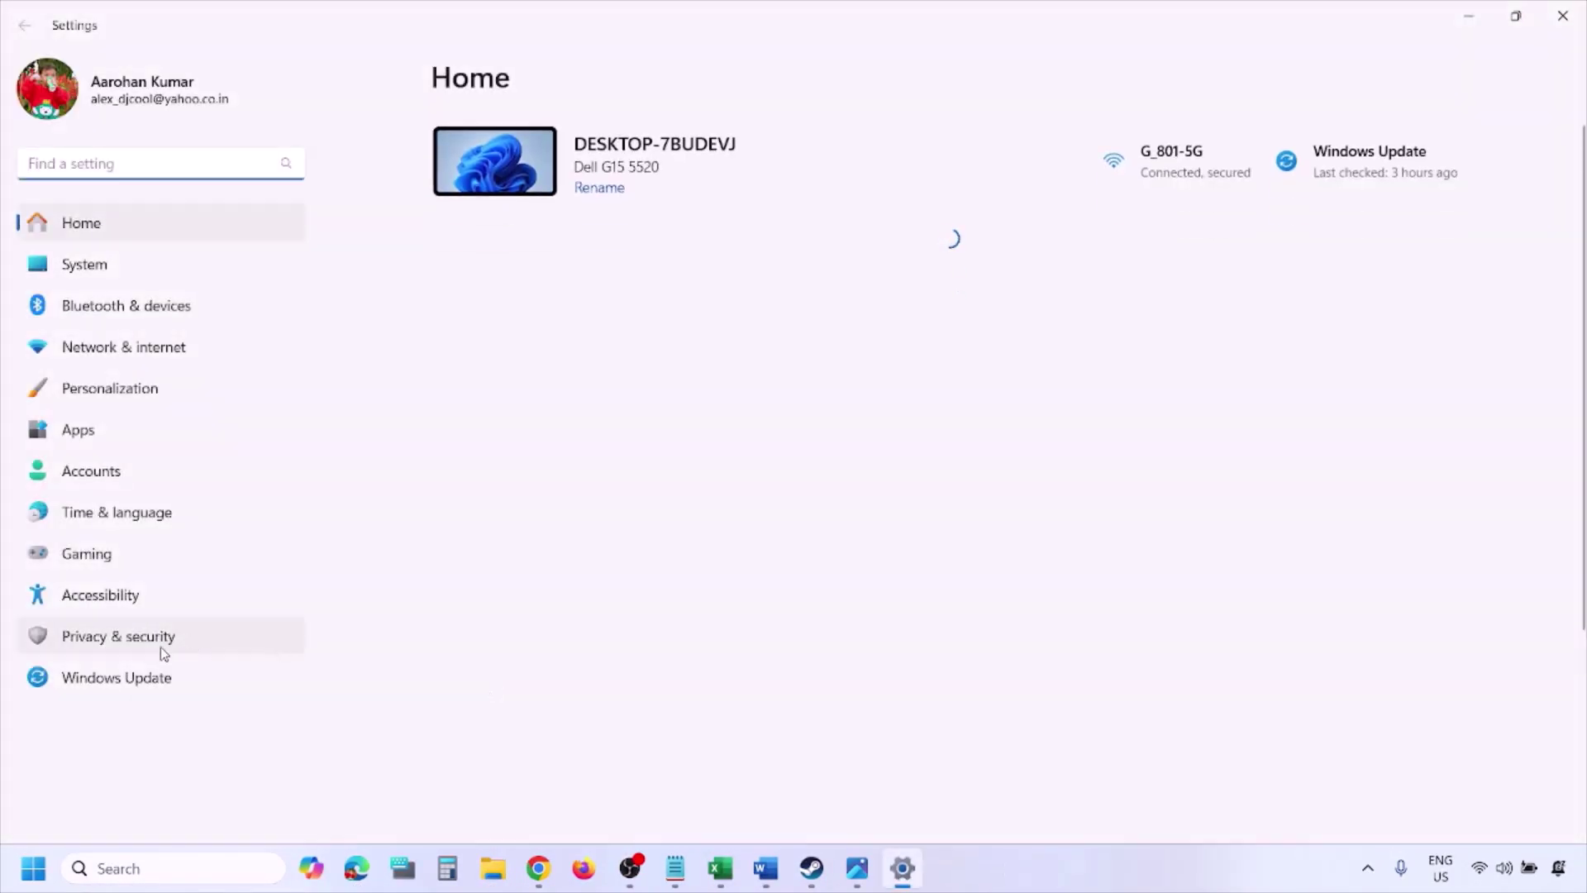
left_click(165, 648)
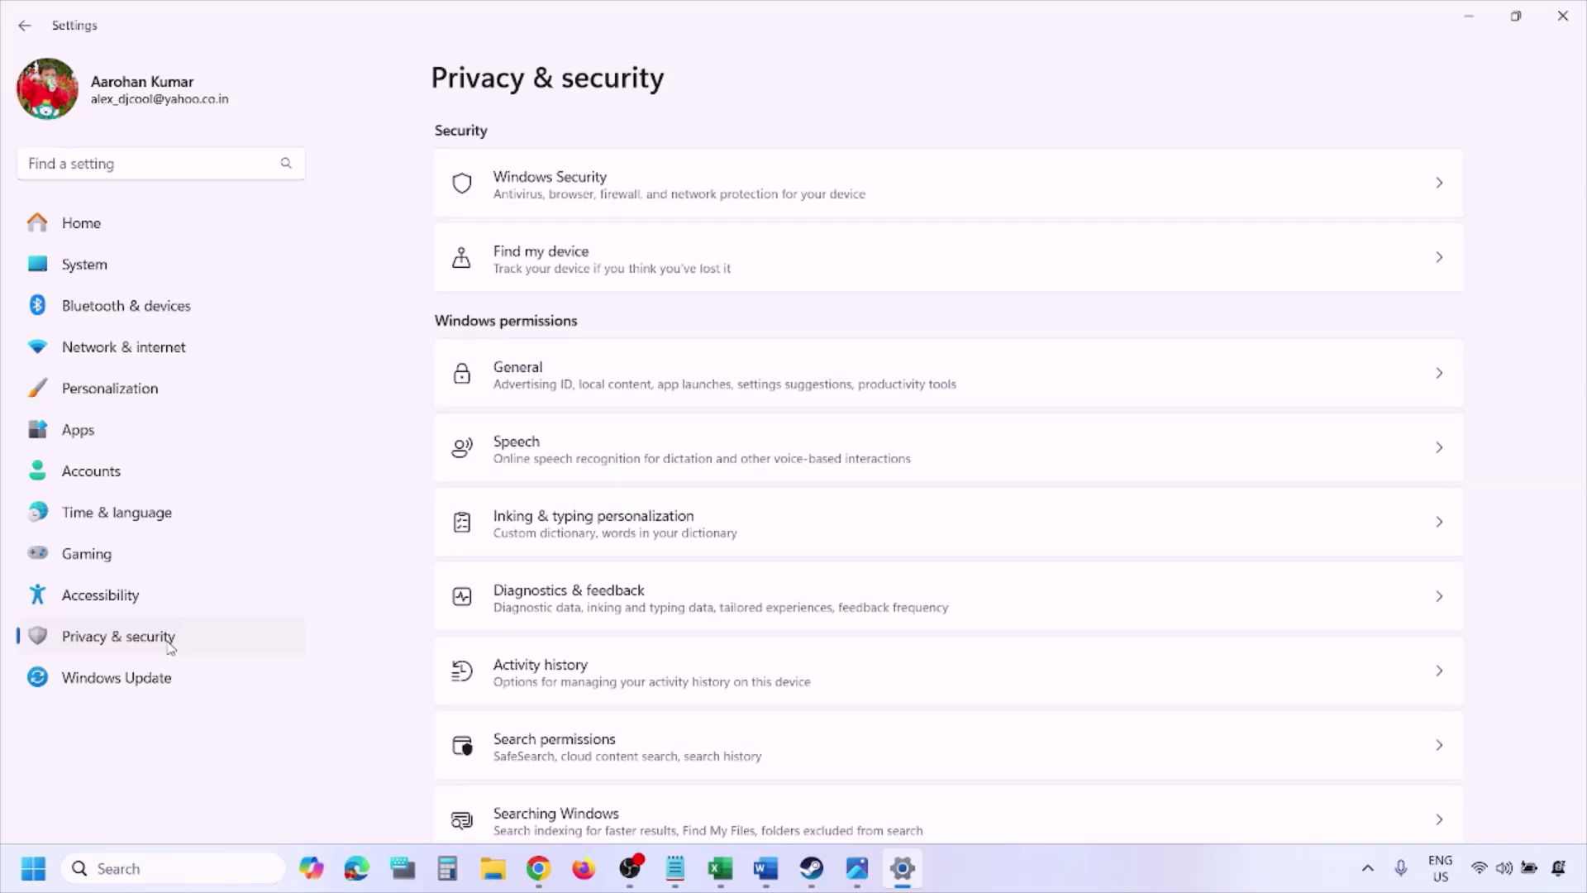
left_click(573, 197)
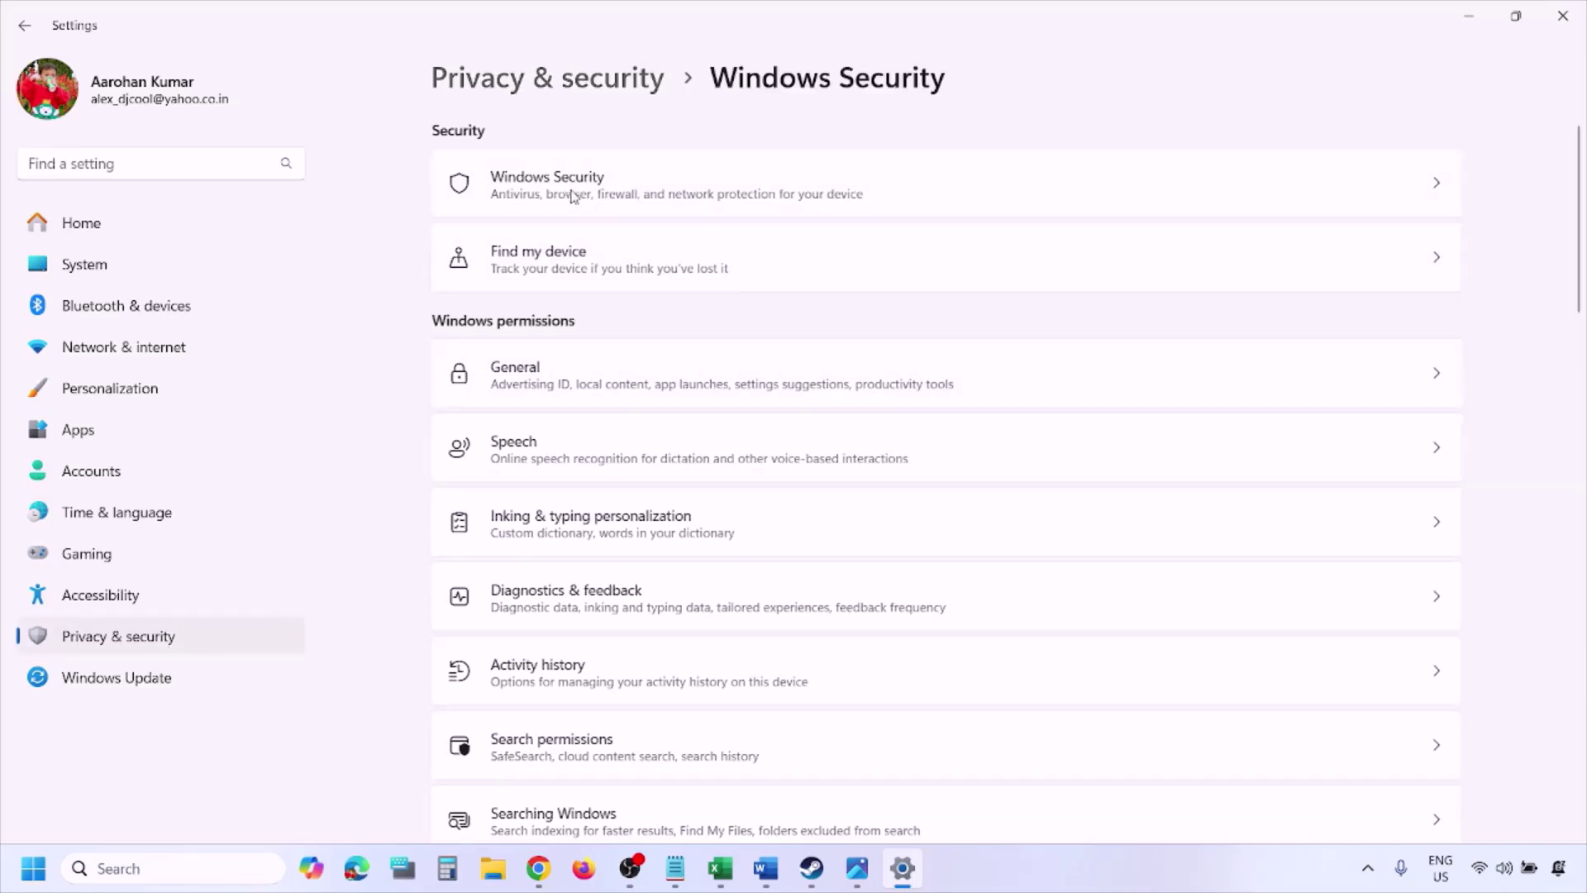
left_click(579, 316)
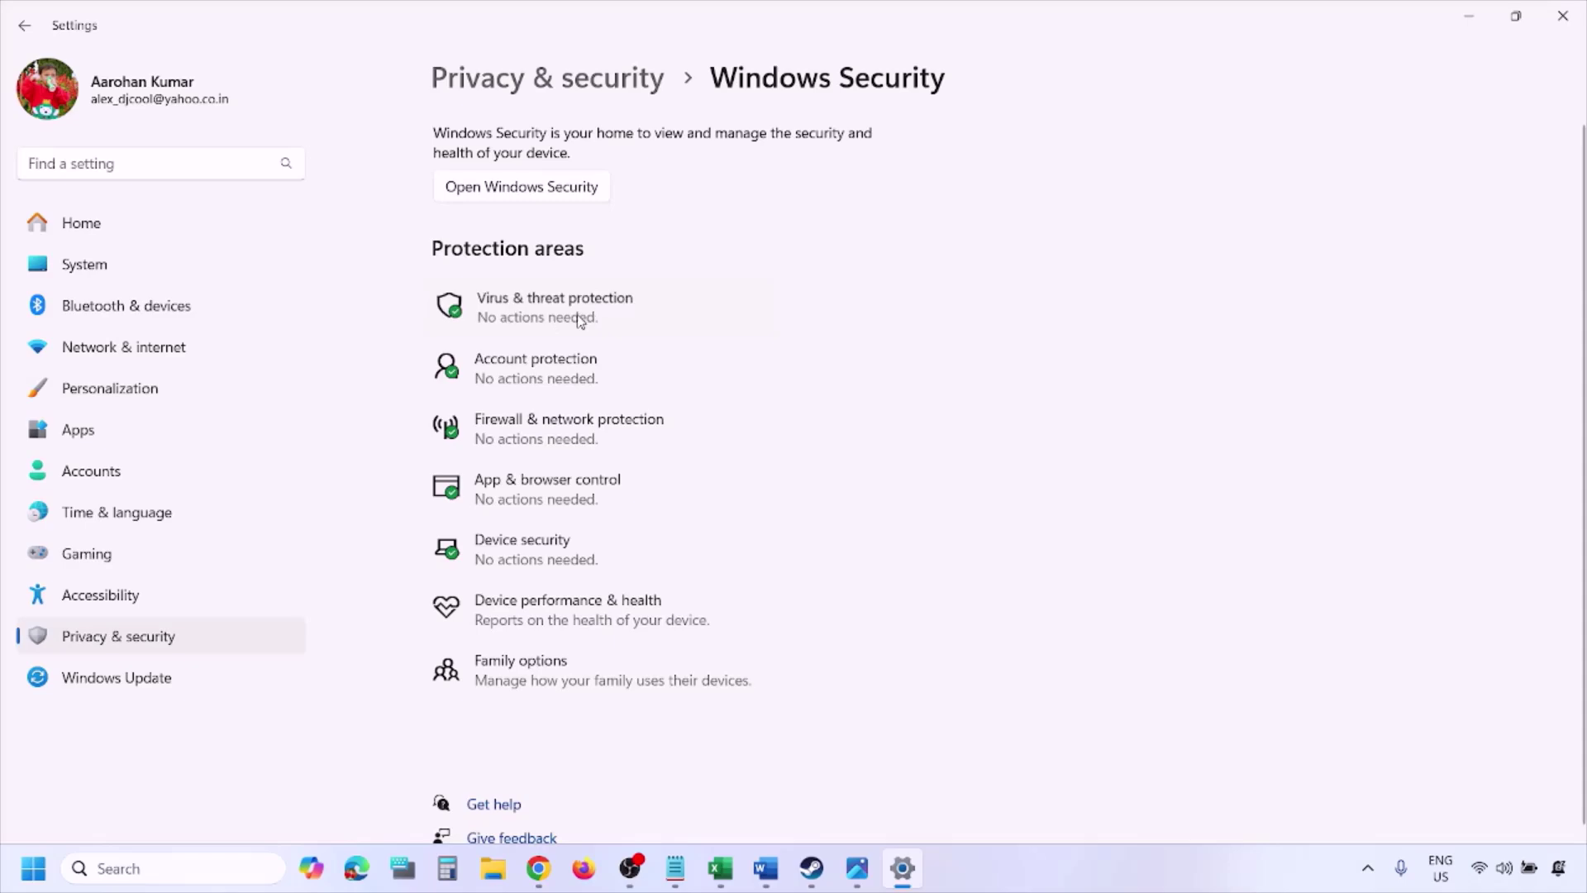
Step: Open the ransomware protection settings and show the list of apps allowed through Controlled folder access
scroll(606, 574, "down", 3)
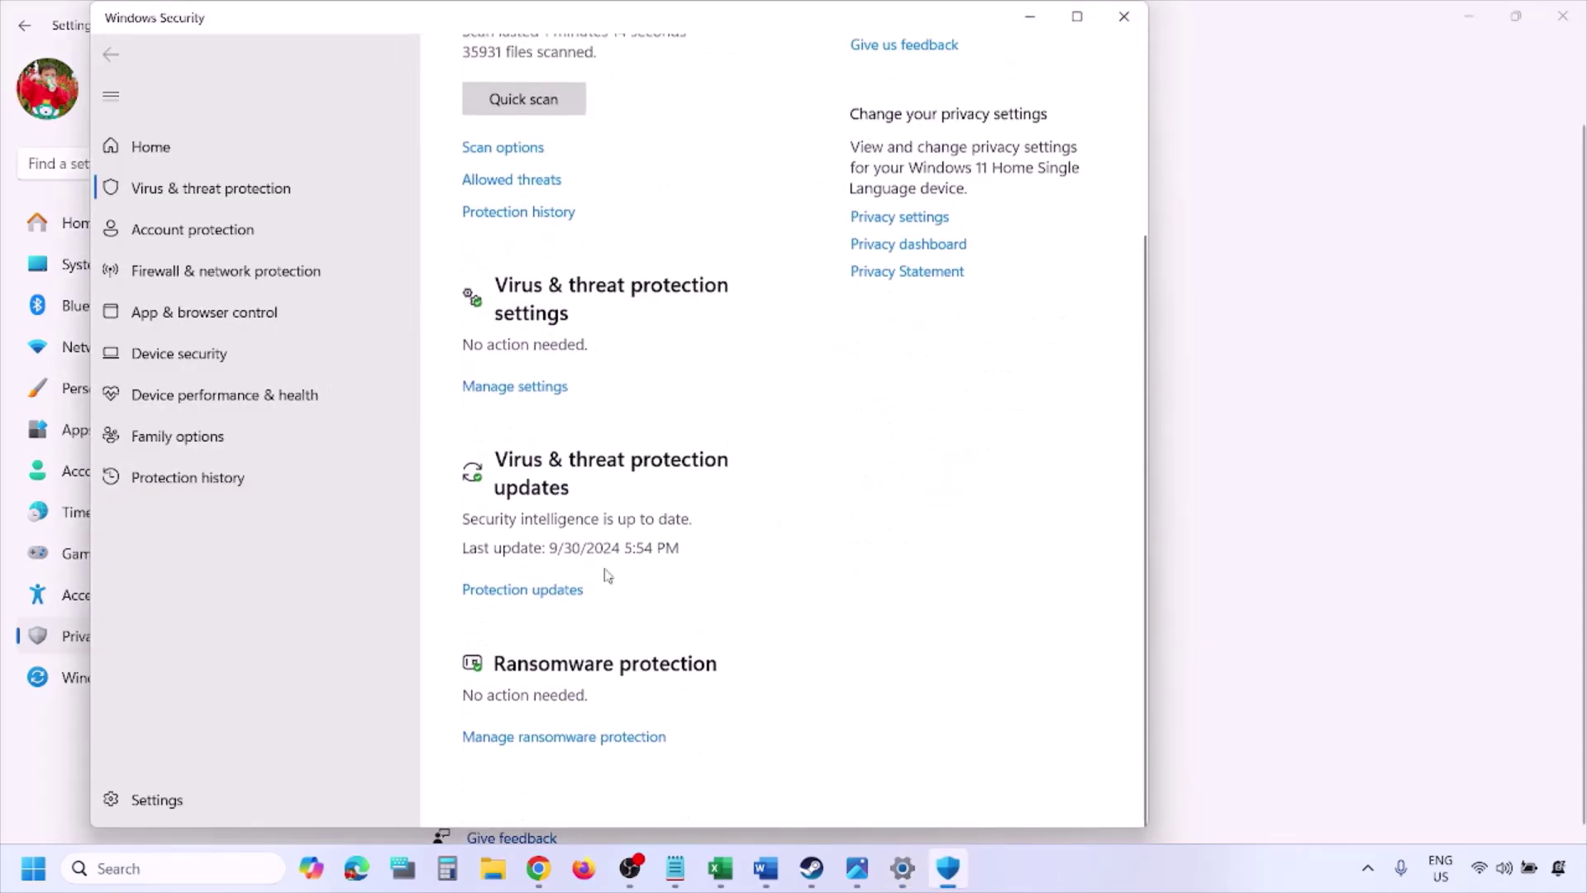
left_click(581, 751)
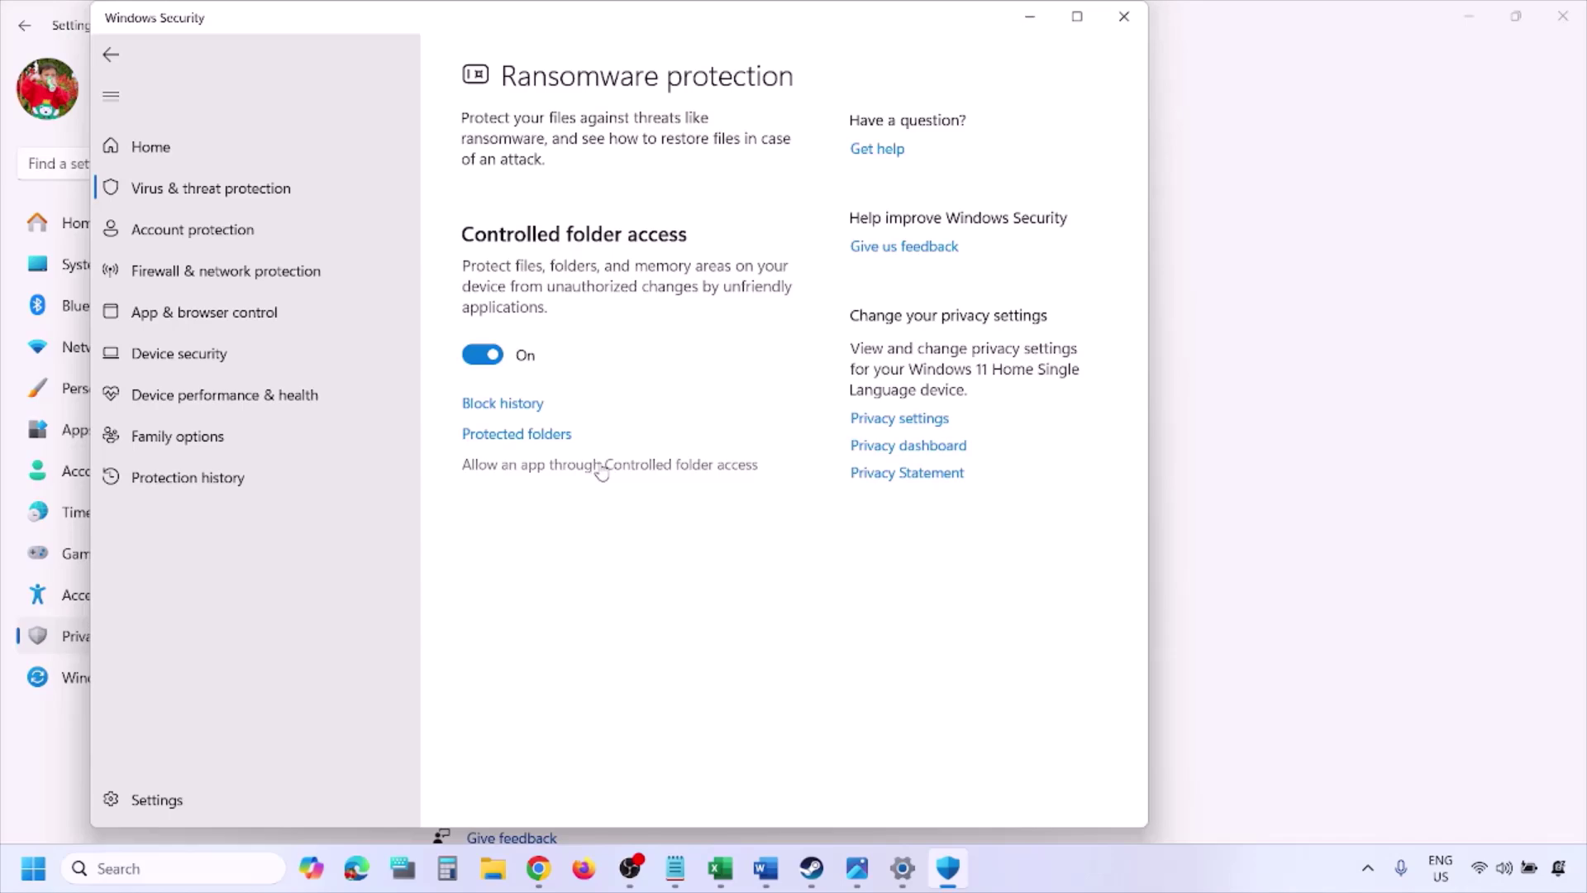
left_click(601, 467)
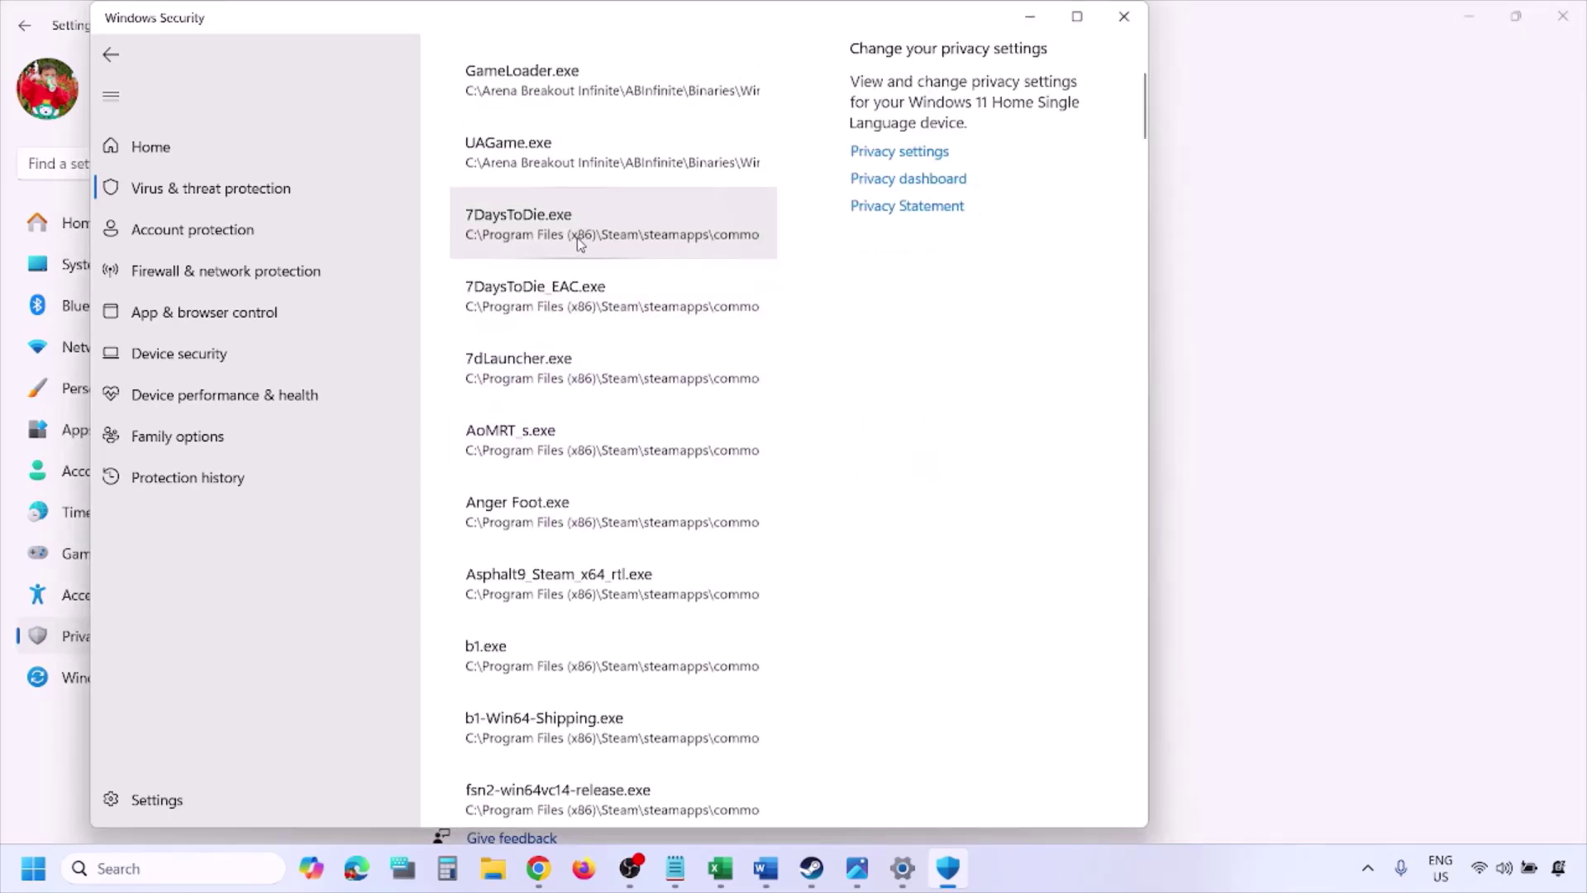
scroll(577, 237, "up", 4)
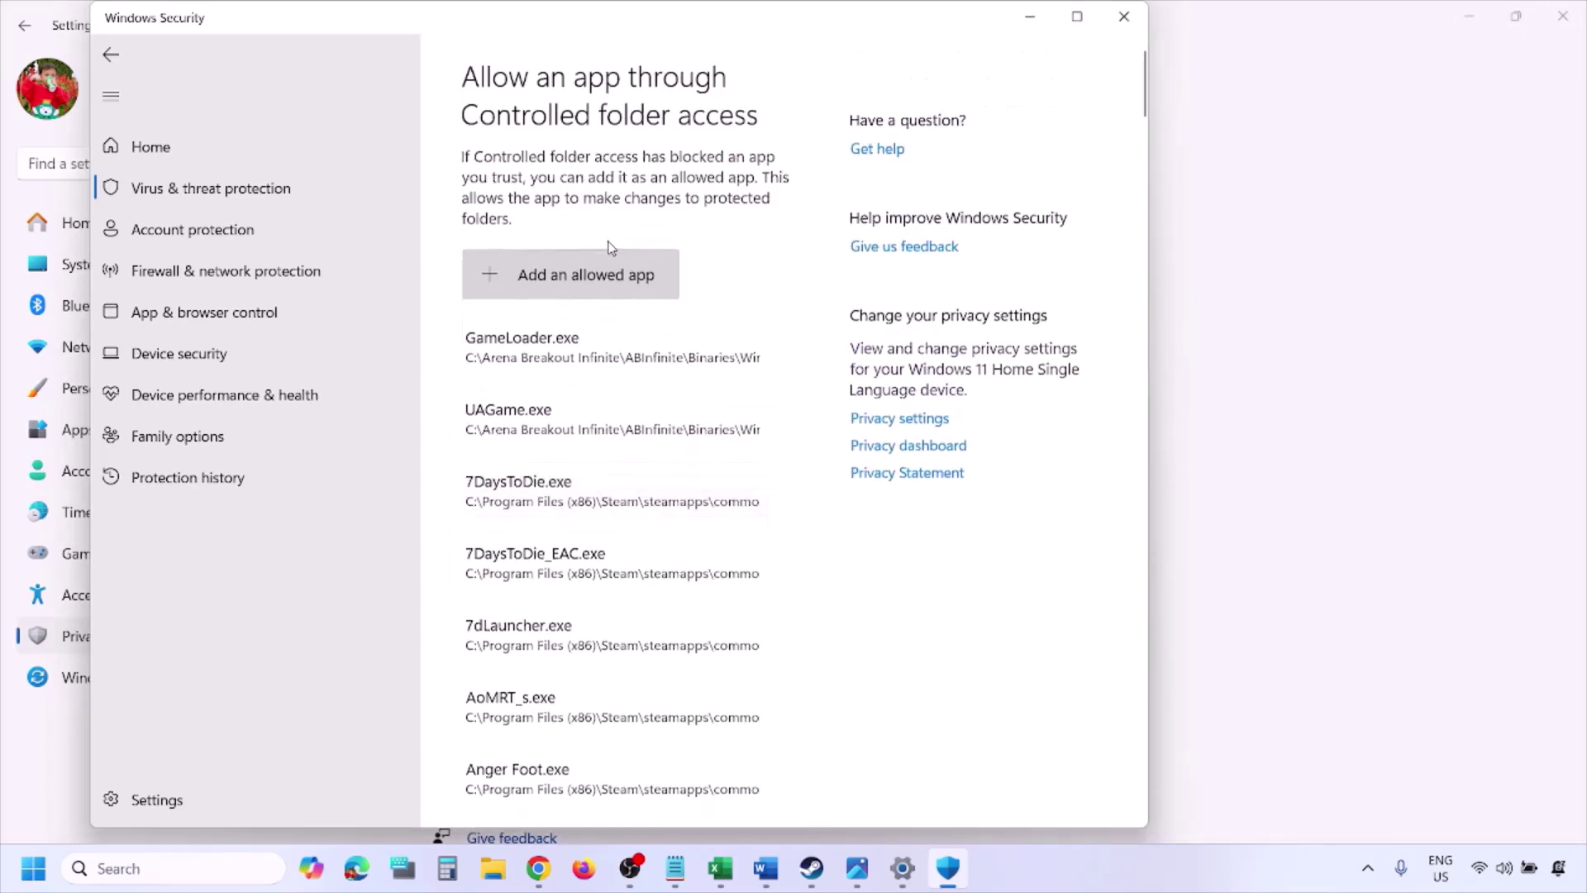
Step: Try to add an allowed app by browsing to C:\Program Files (x86)\Steam\steamapps, and cancel the file selection
left_click(589, 276)
left_click(597, 358)
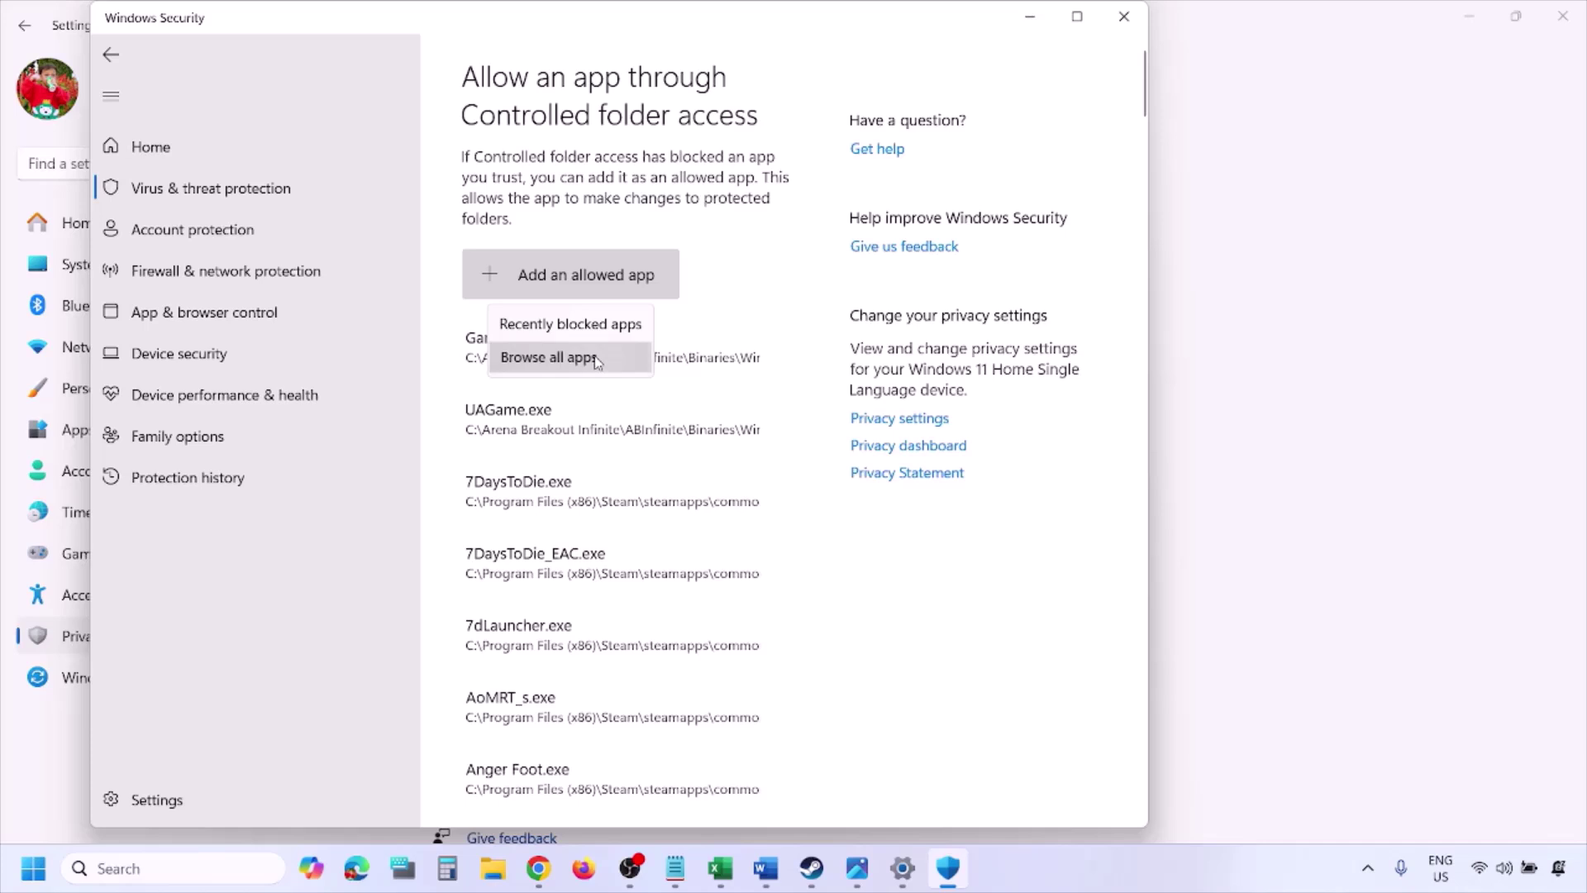
left_click(185, 442)
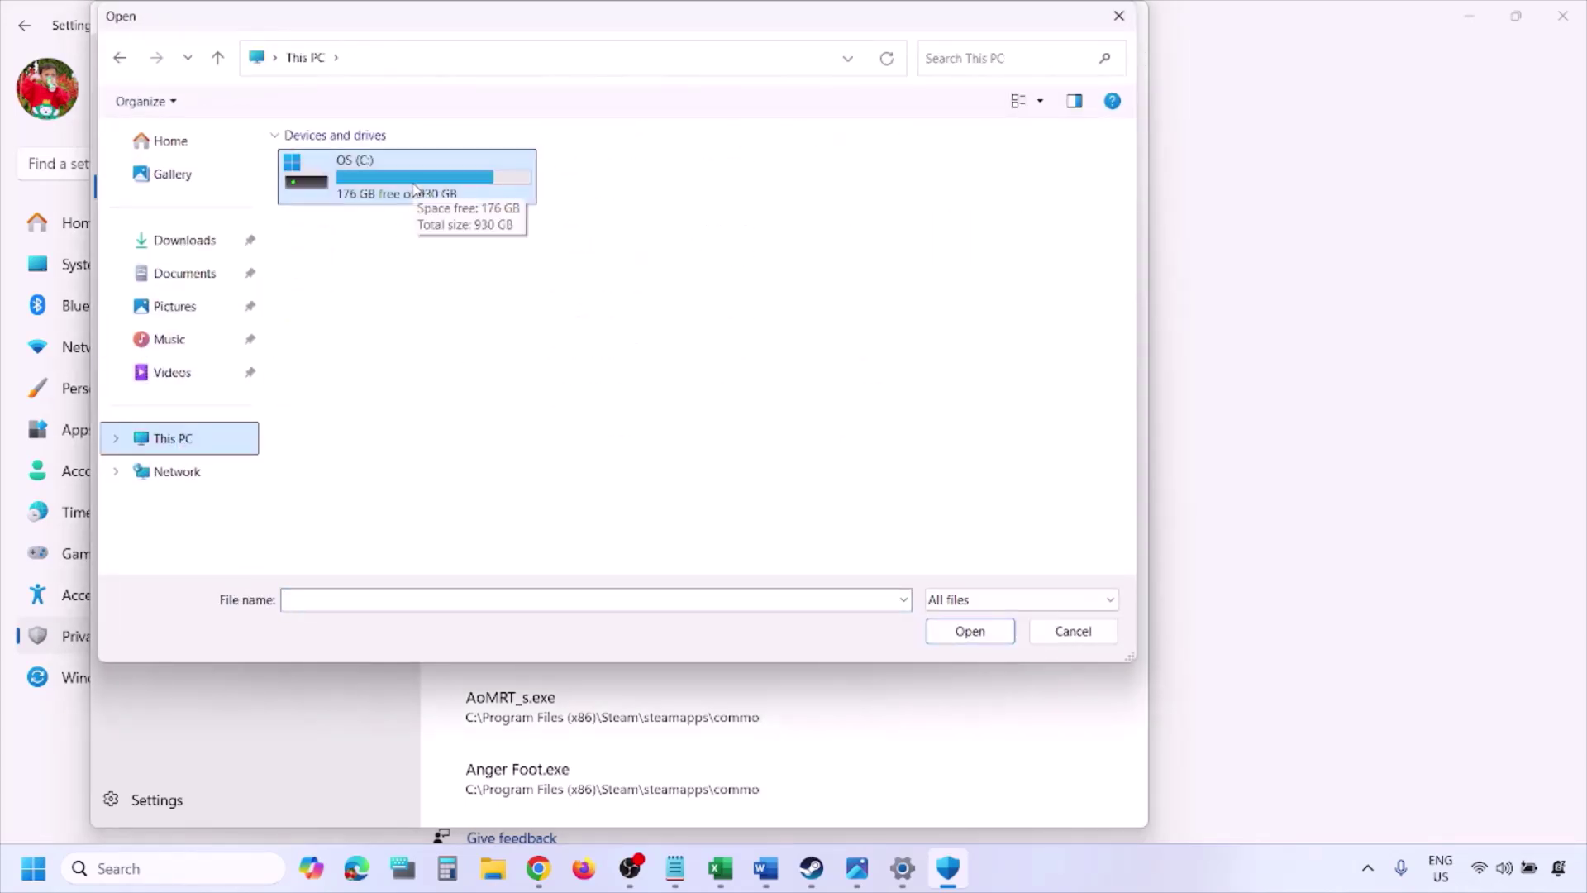
double_click(415, 189)
scroll(417, 191, "down", 3)
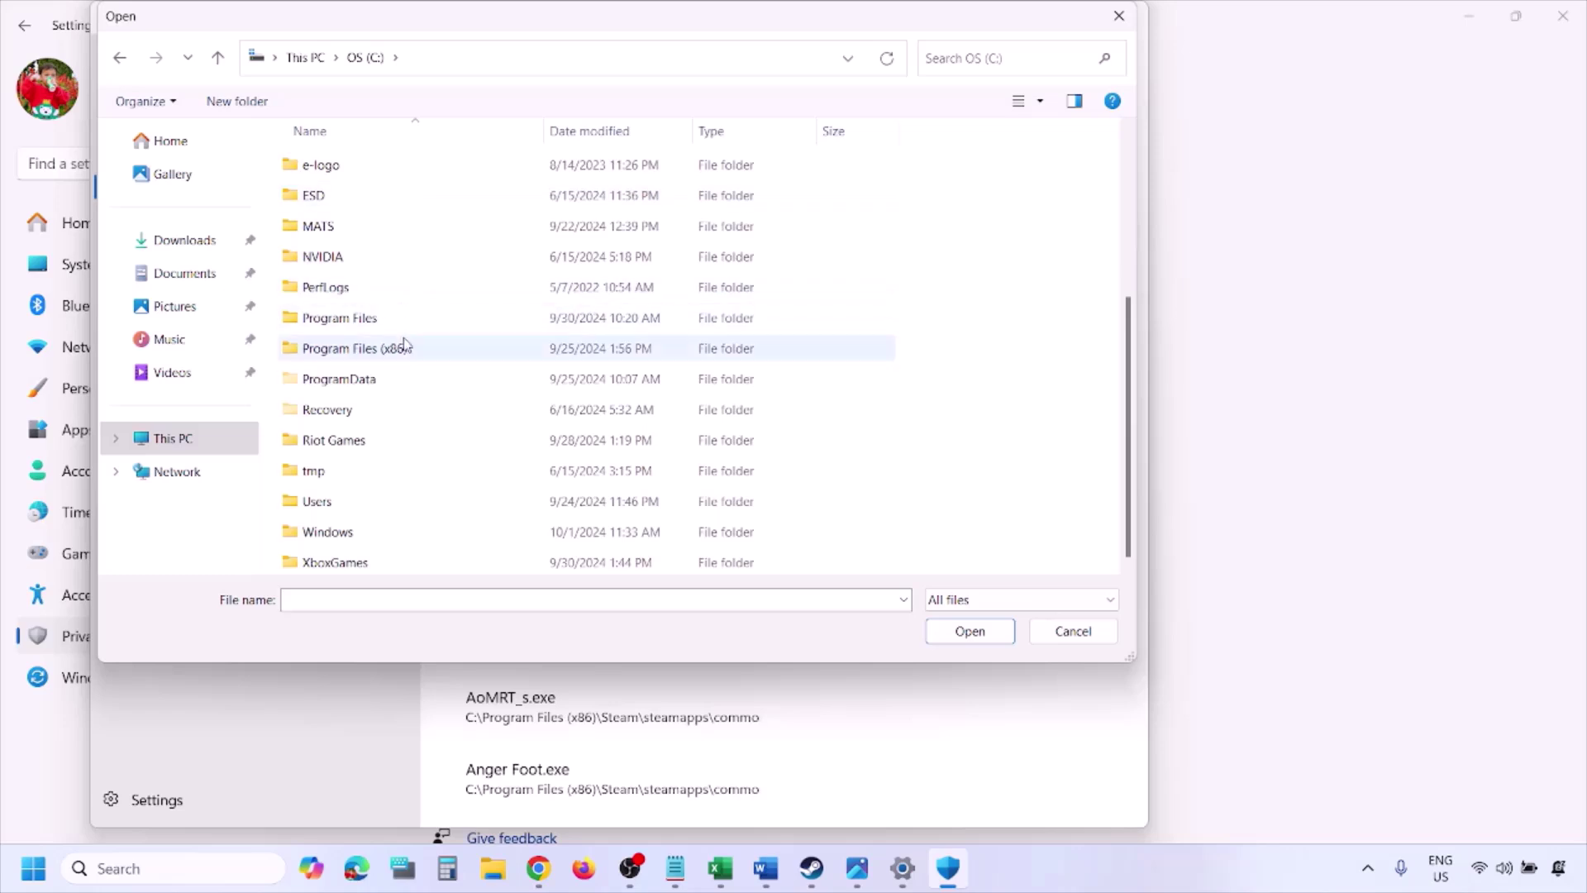
double_click(400, 348)
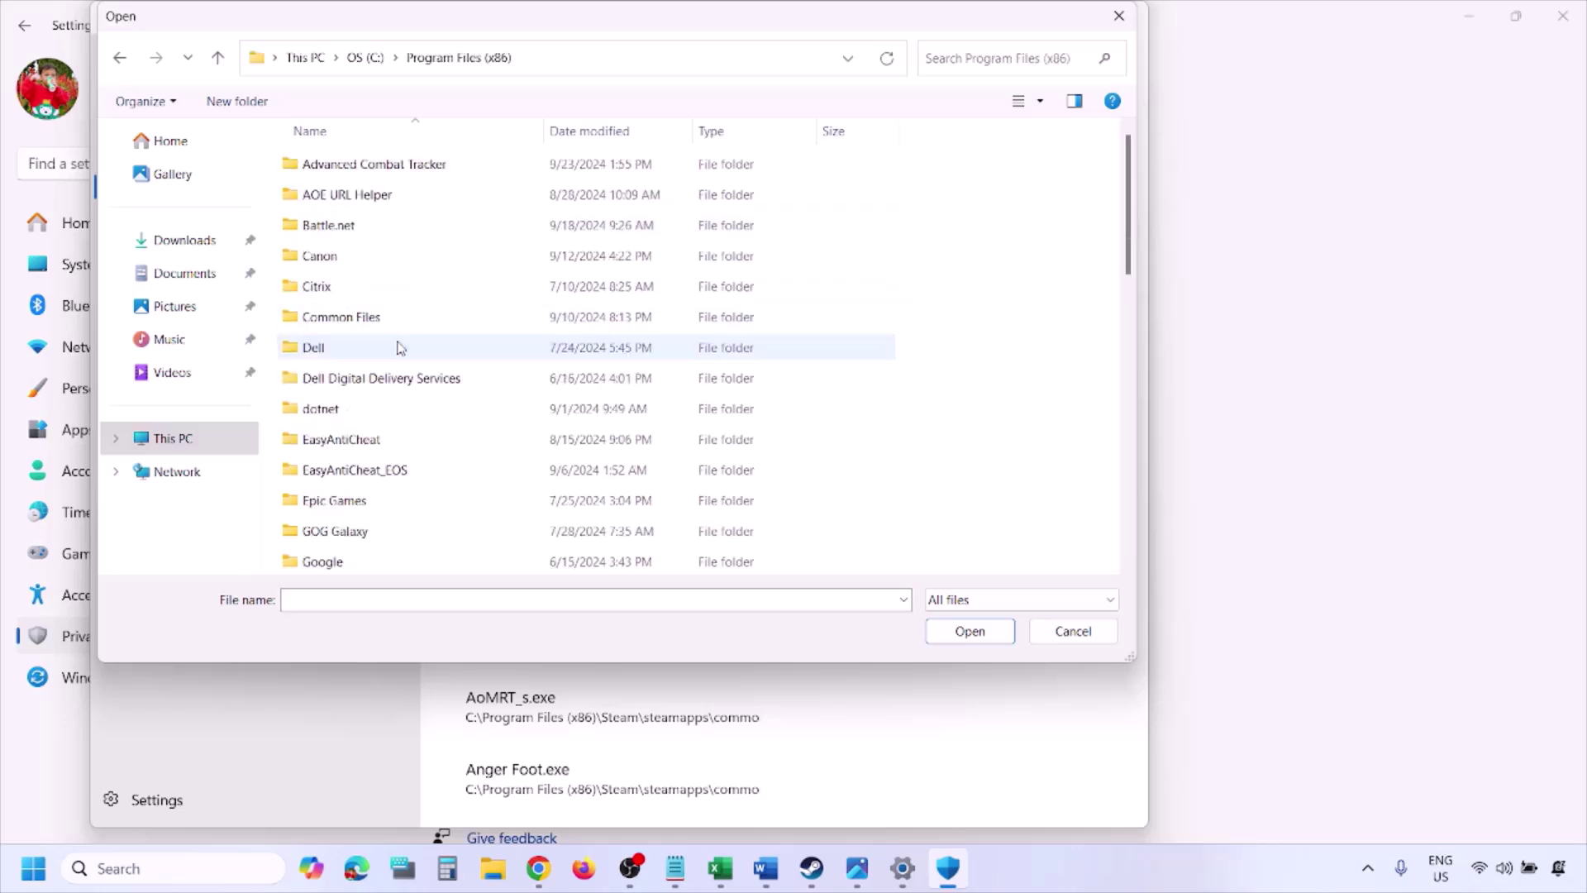
scroll(399, 348, "down", 8)
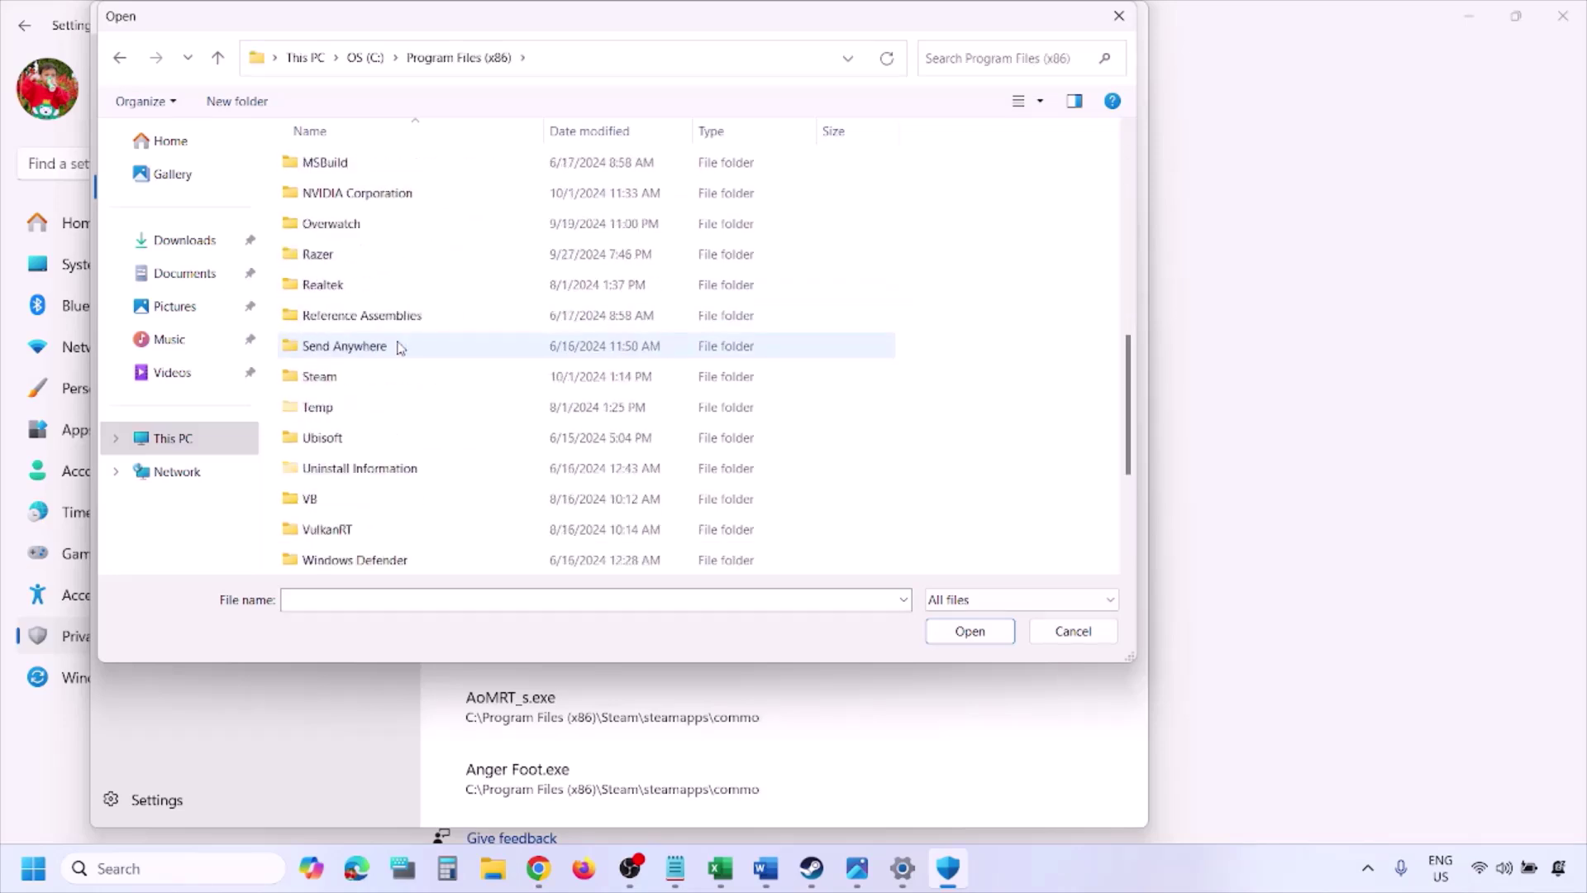
double_click(372, 286)
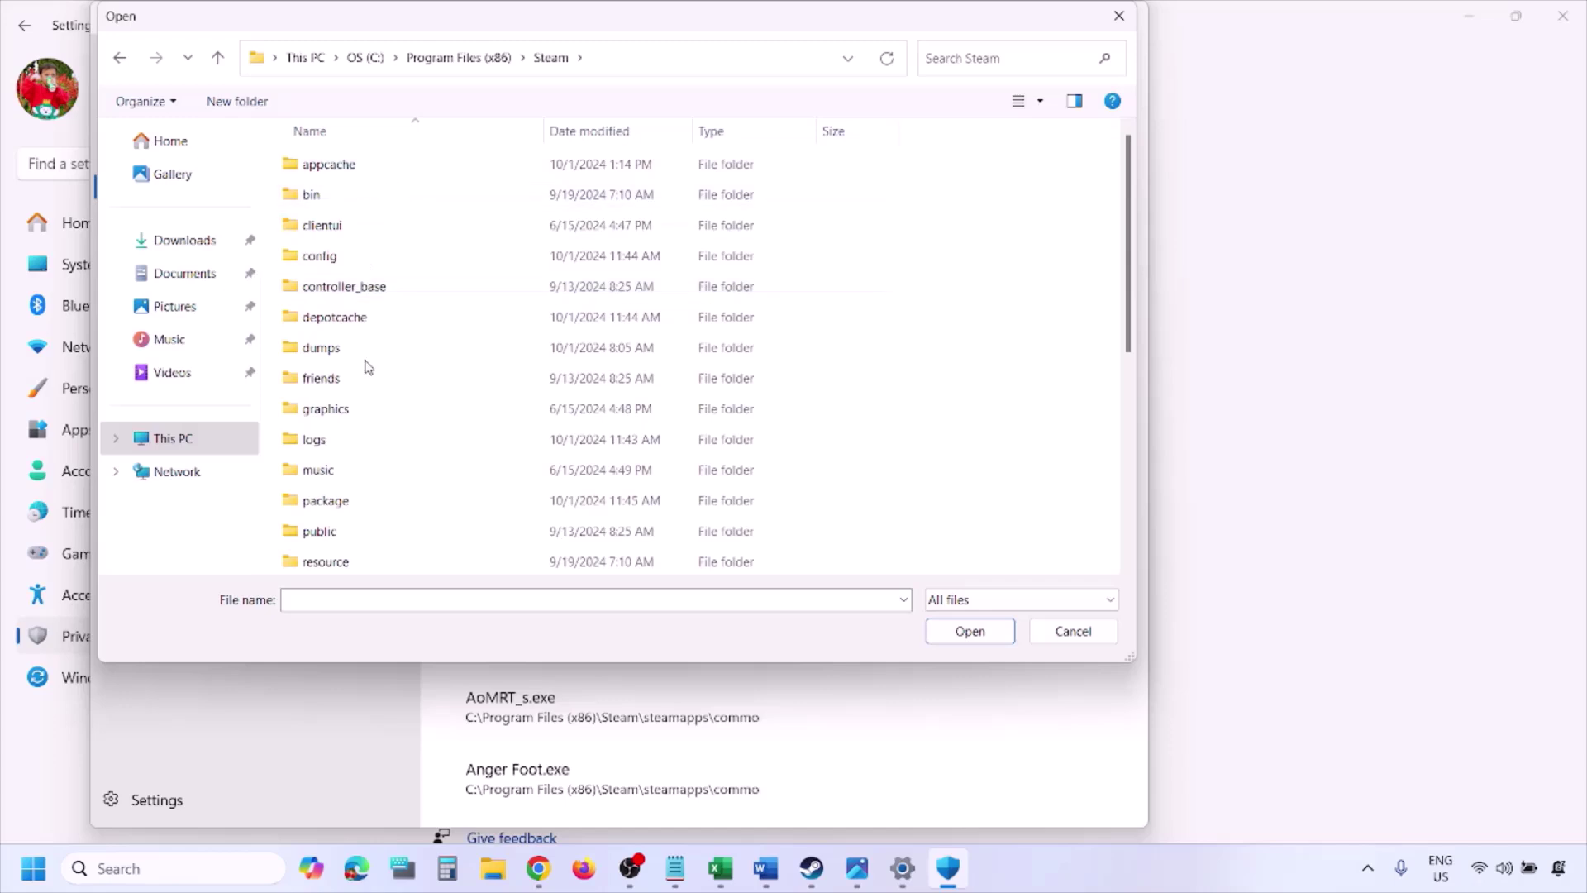
scroll(363, 355, "down", 3)
double_click(362, 322)
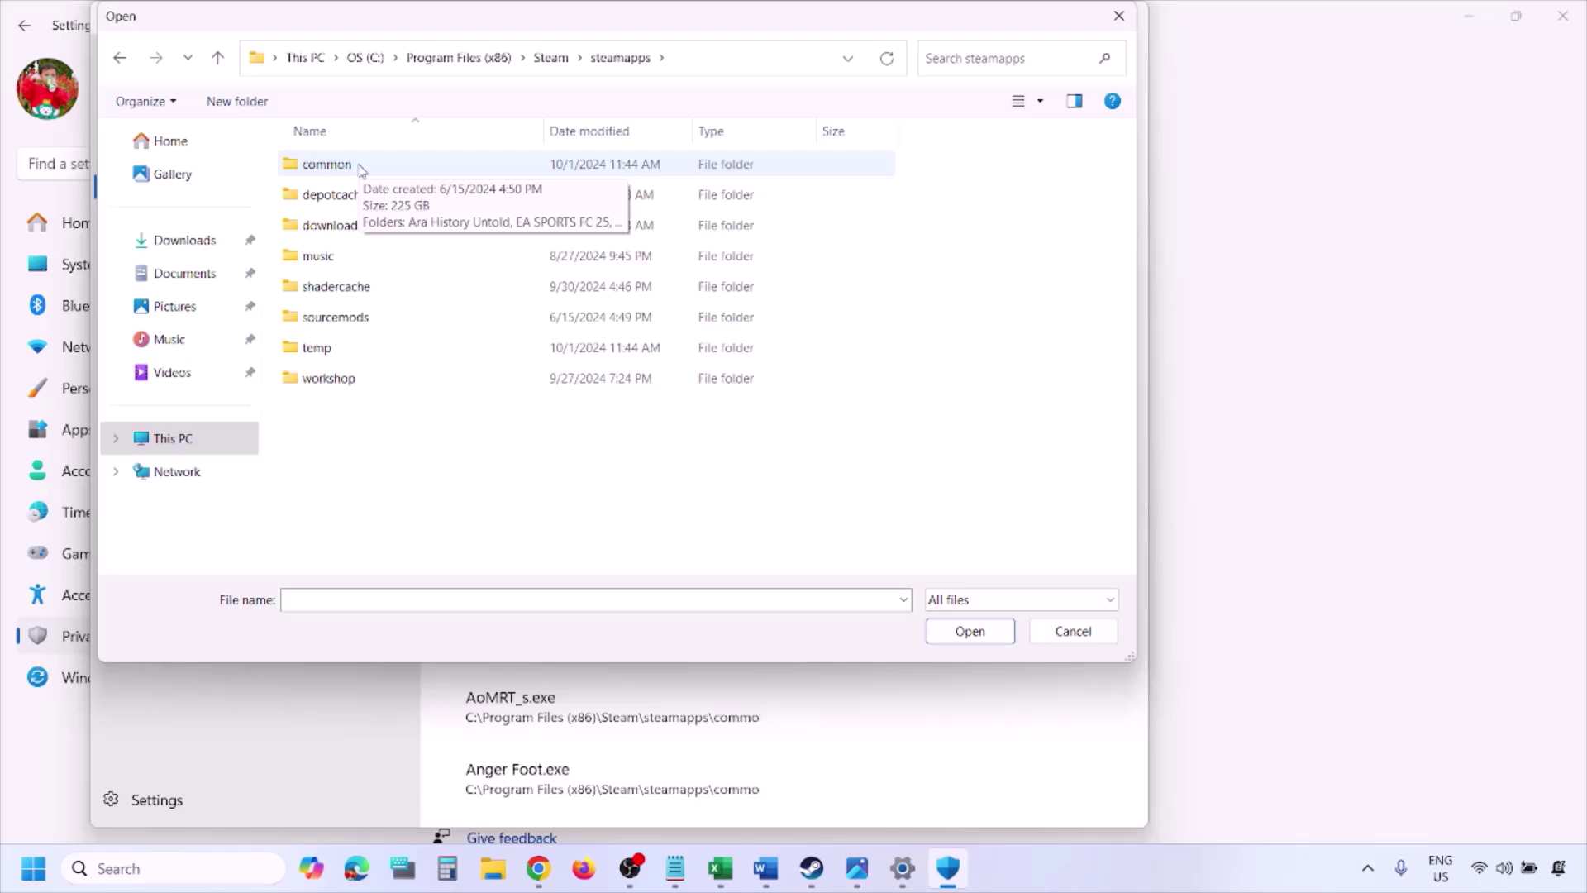
left_click(1070, 635)
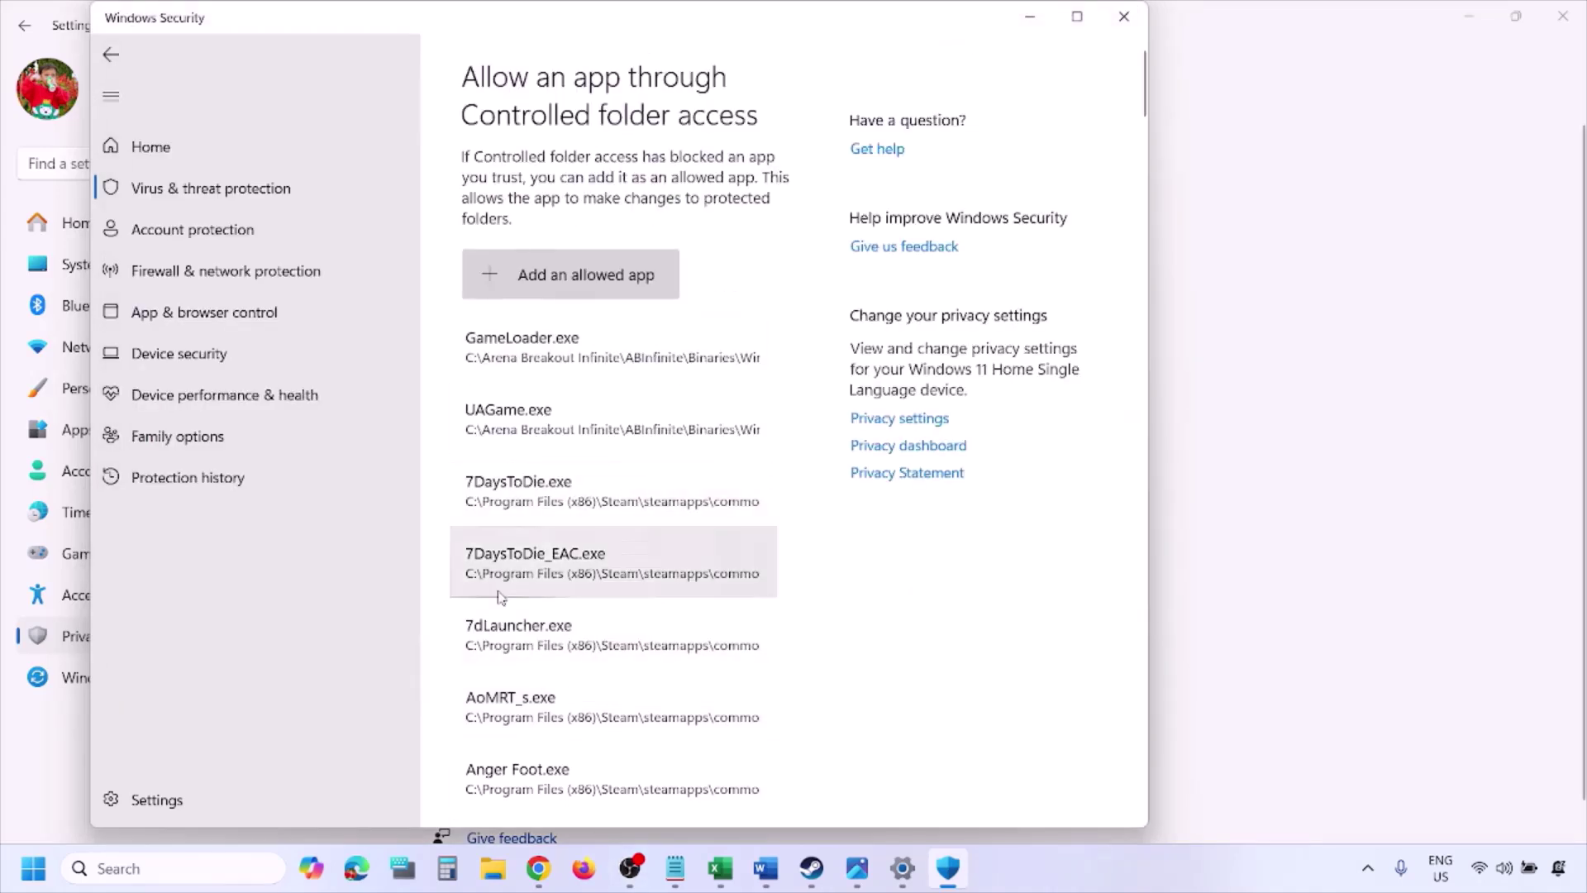
Step: Switch to Control Panel and open the list of apps allowed through Windows Defender Firewall under System and Security
left_click(163, 868)
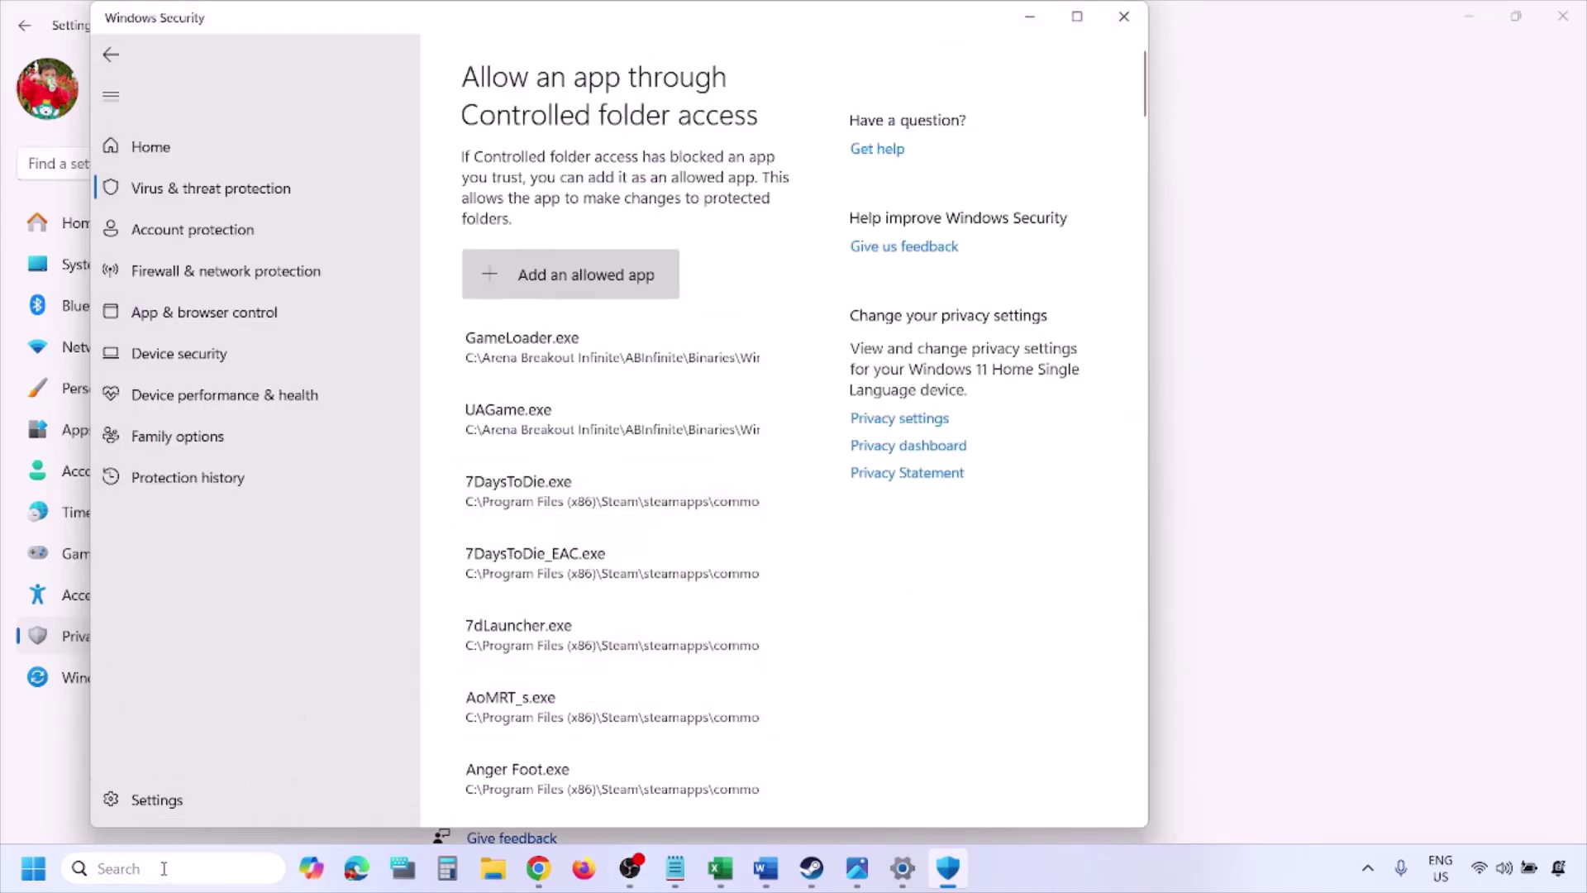
type("ontrol")
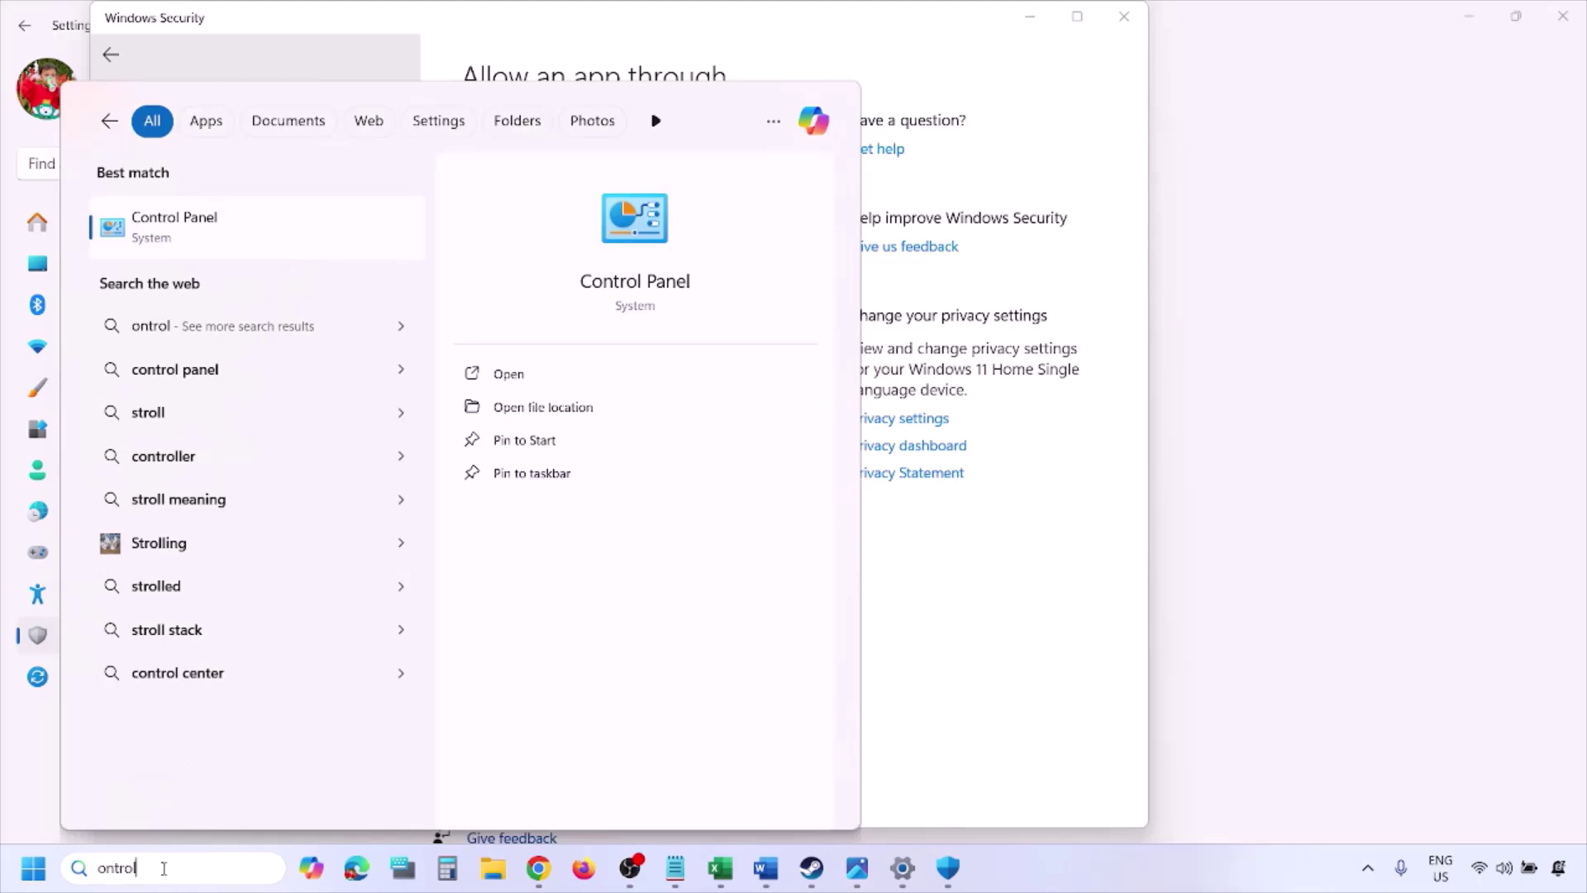
key("Return")
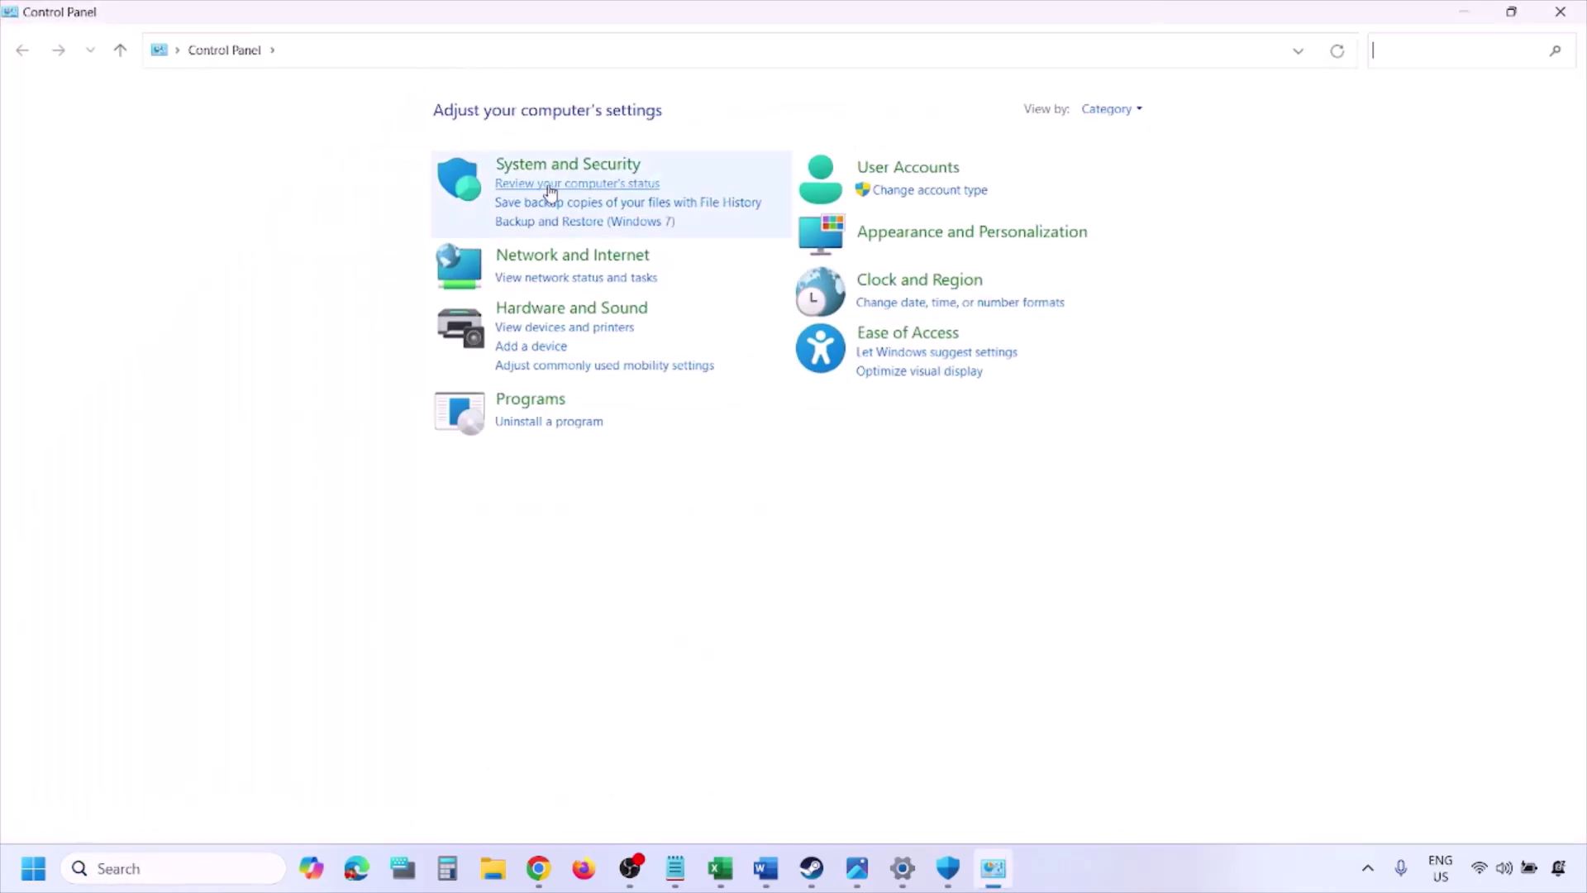
left_click(545, 168)
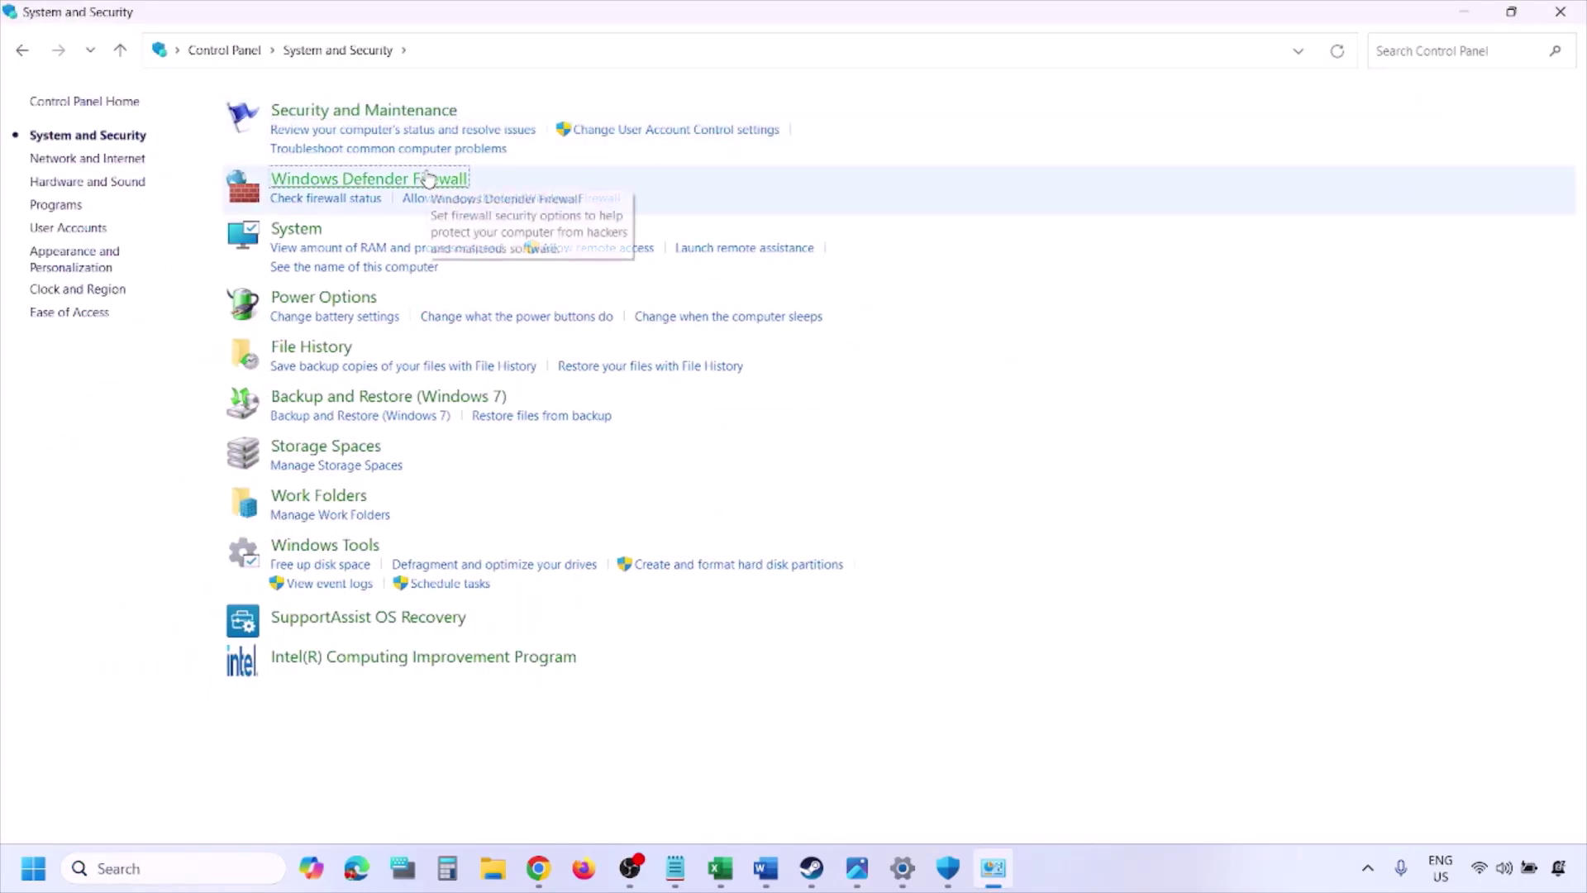
left_click(427, 180)
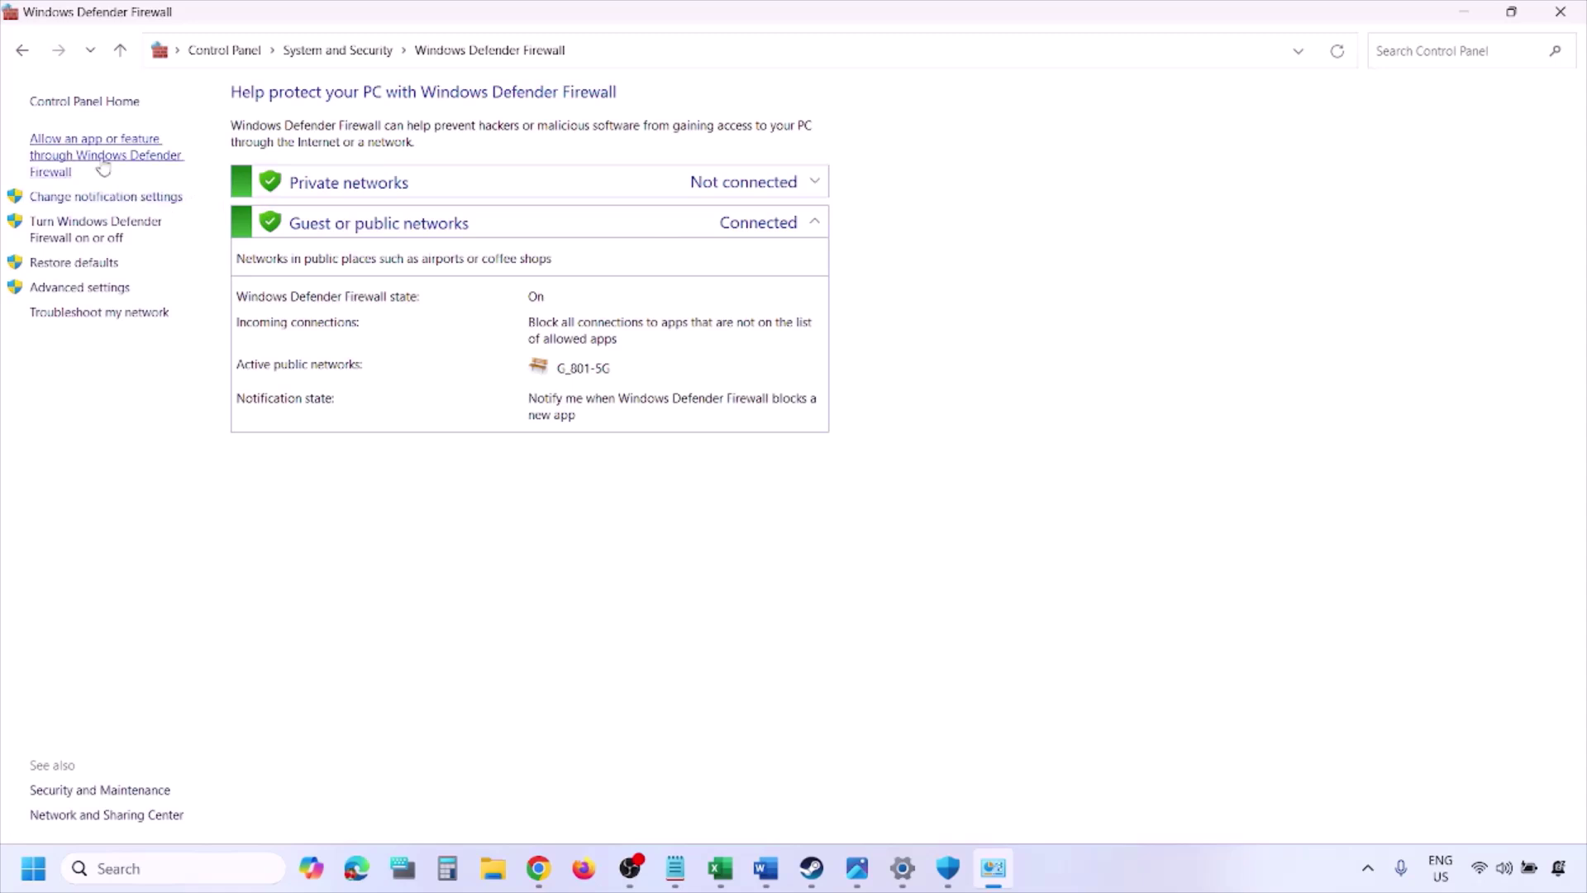
left_click(108, 153)
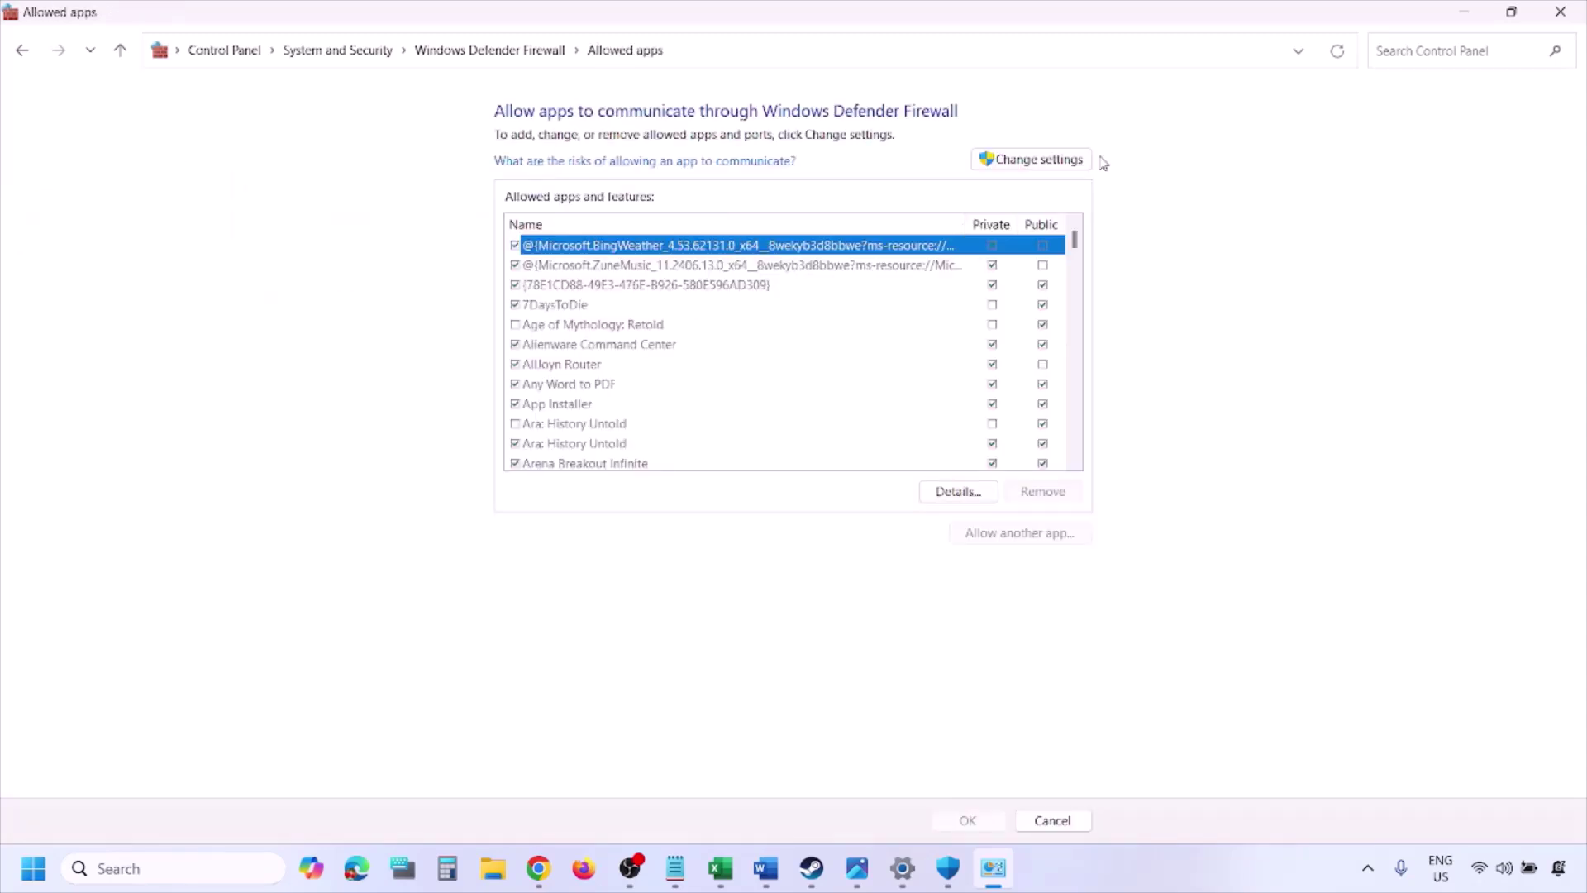
Step: Try to allow another app through Windows Defender Firewall by browsing This PC, cancel the addition and close the Allowed apps window
left_click(1066, 159)
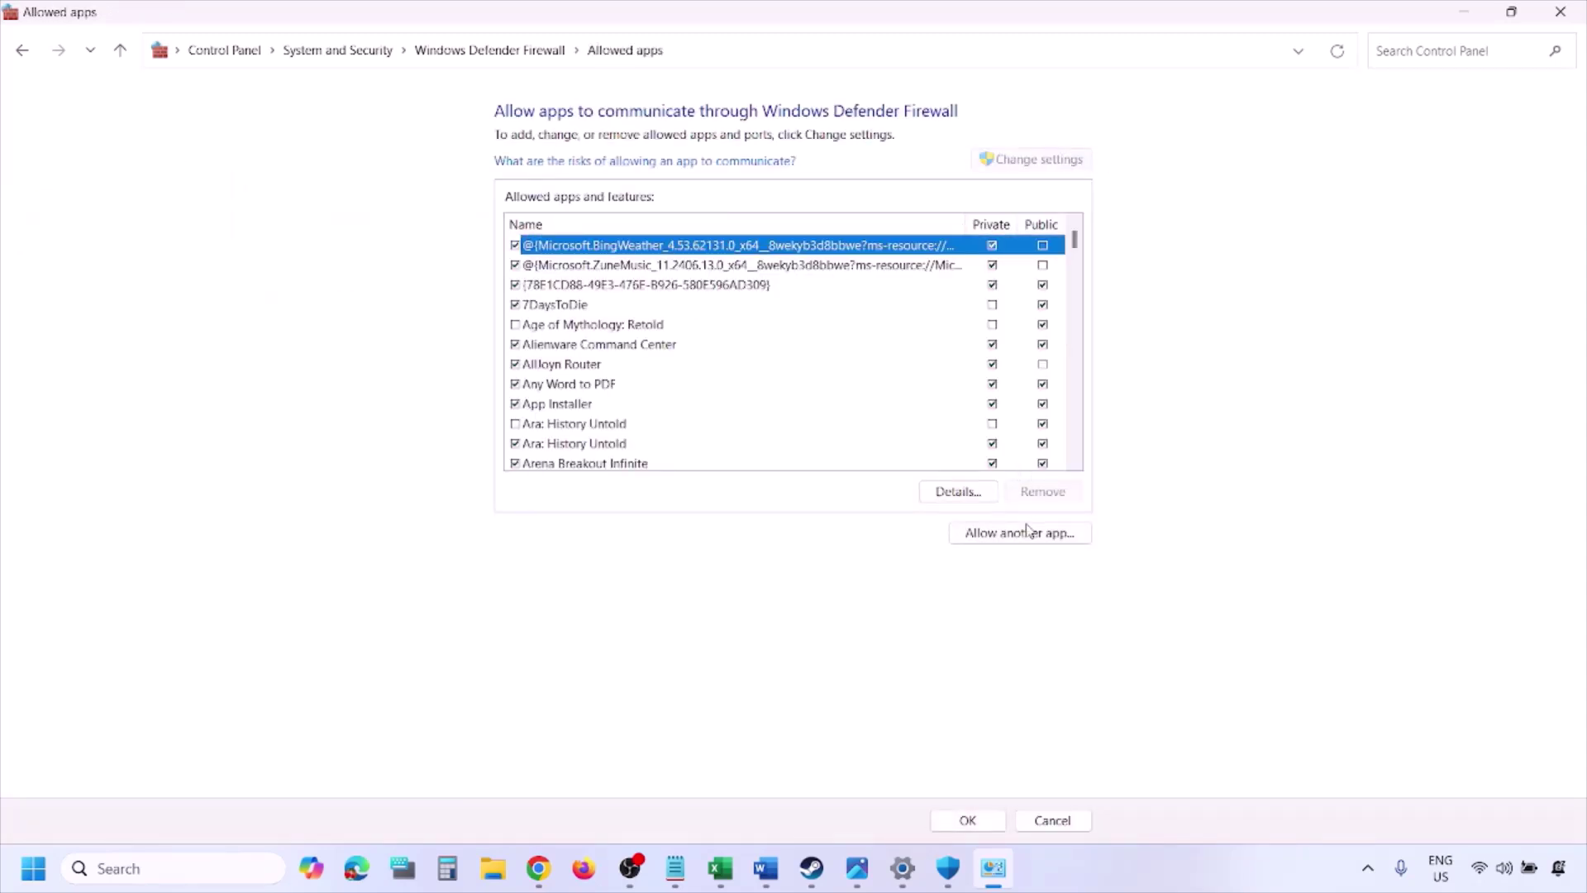
left_click(1021, 534)
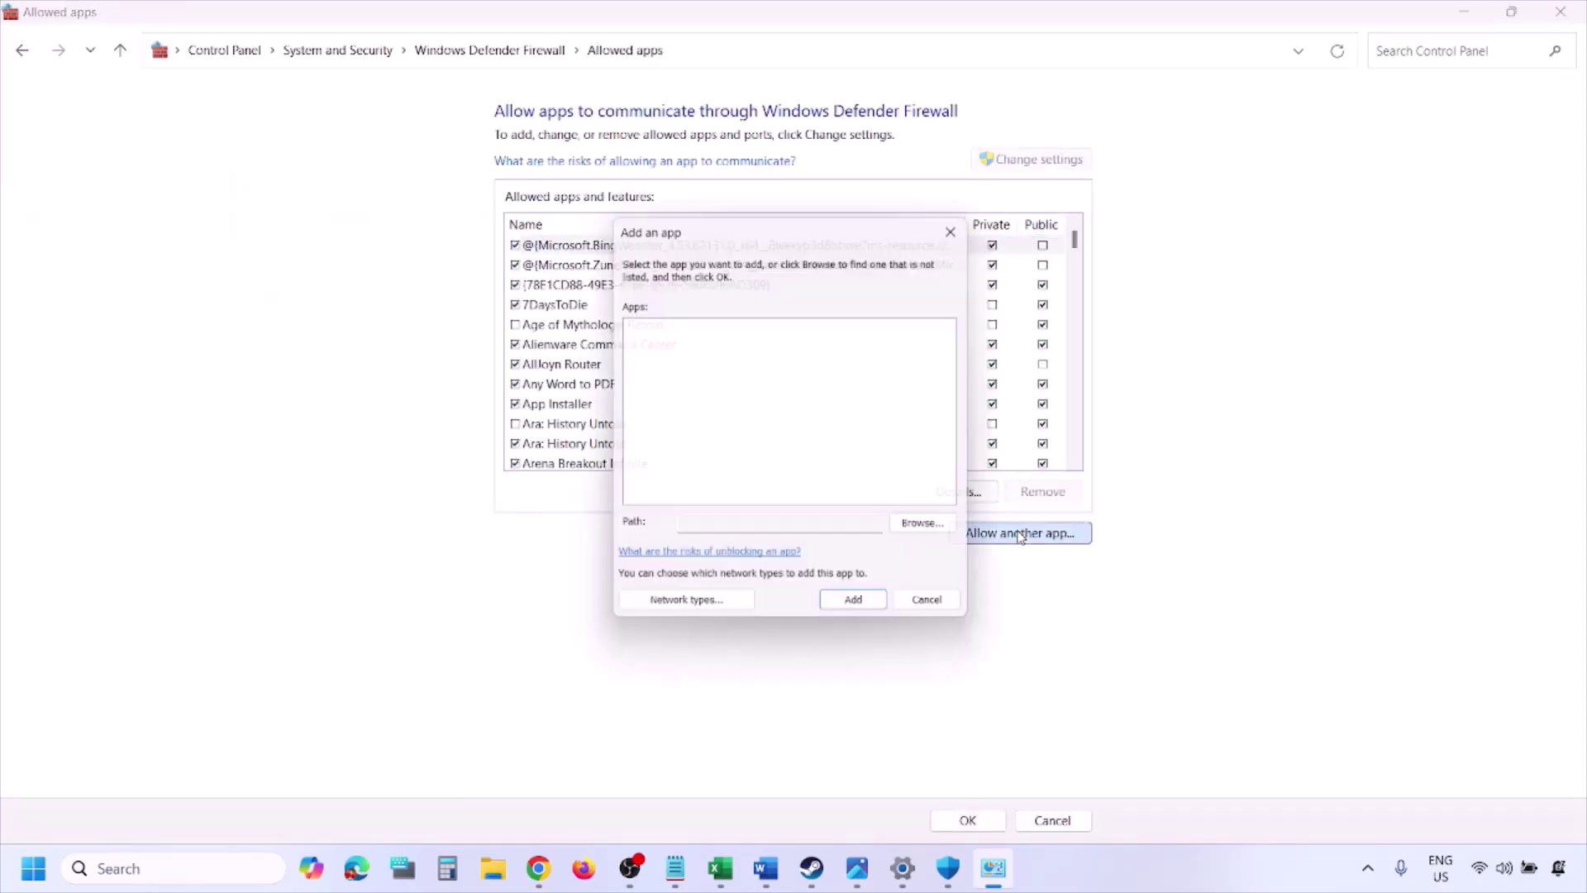
left_click(934, 530)
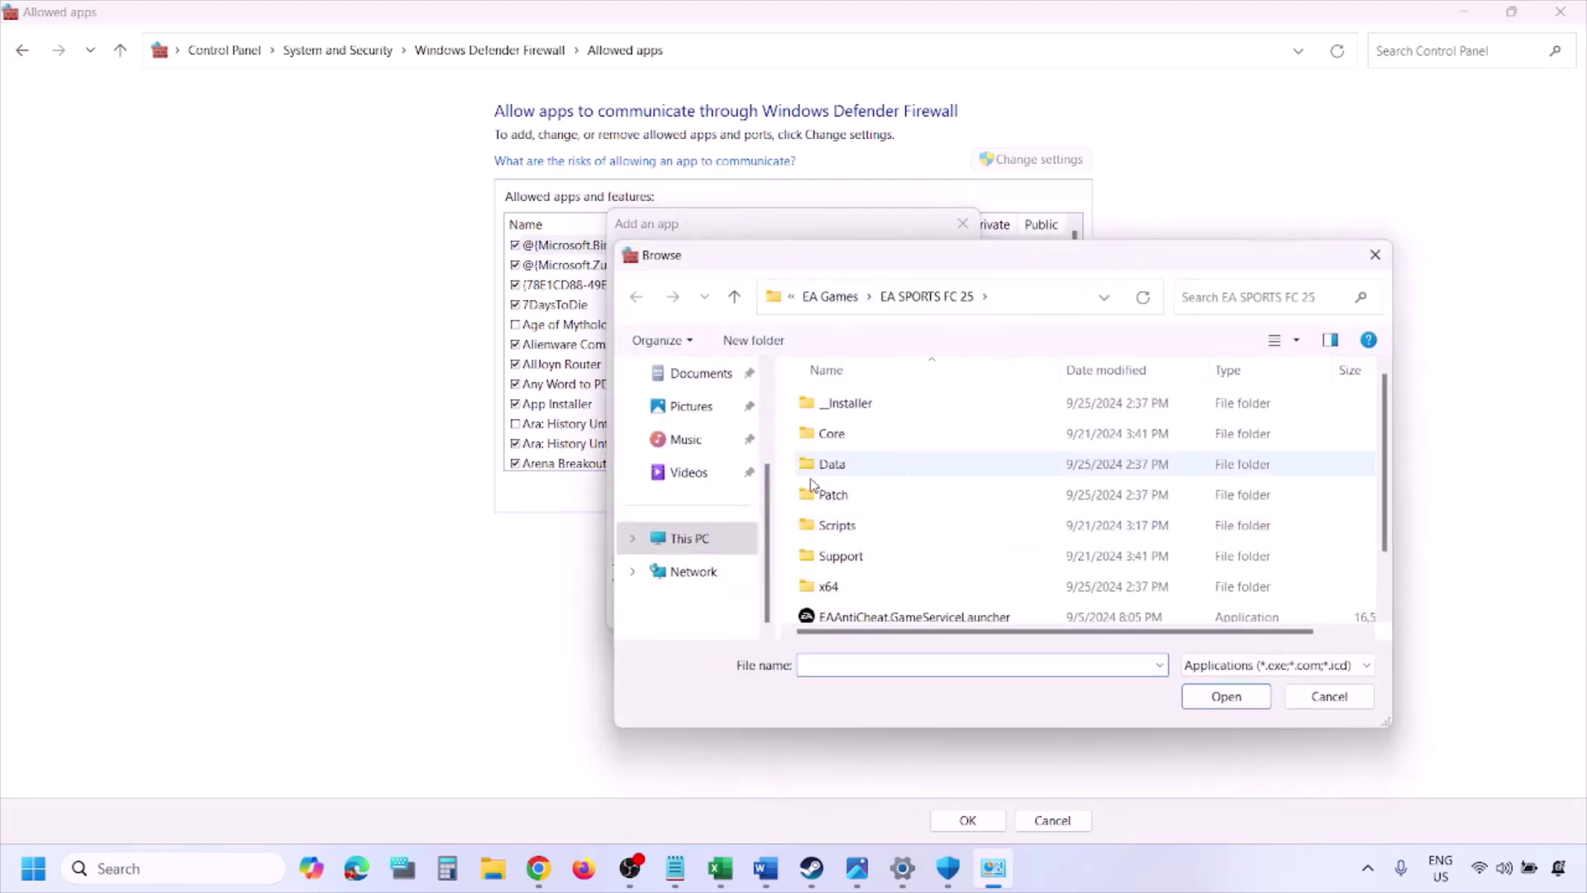
left_click(728, 544)
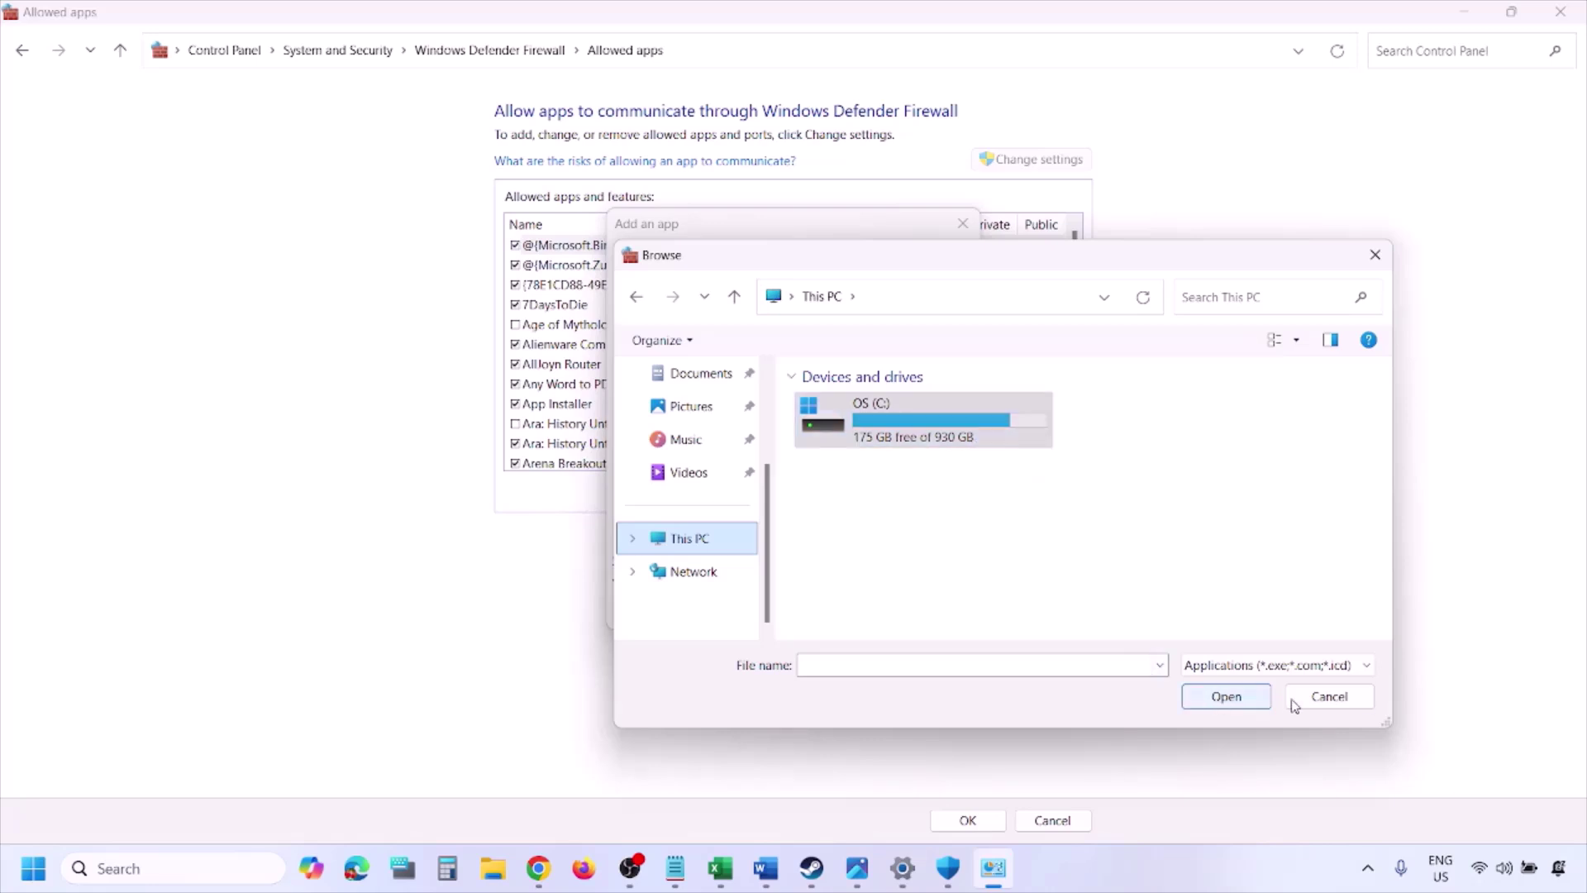
left_click(1311, 705)
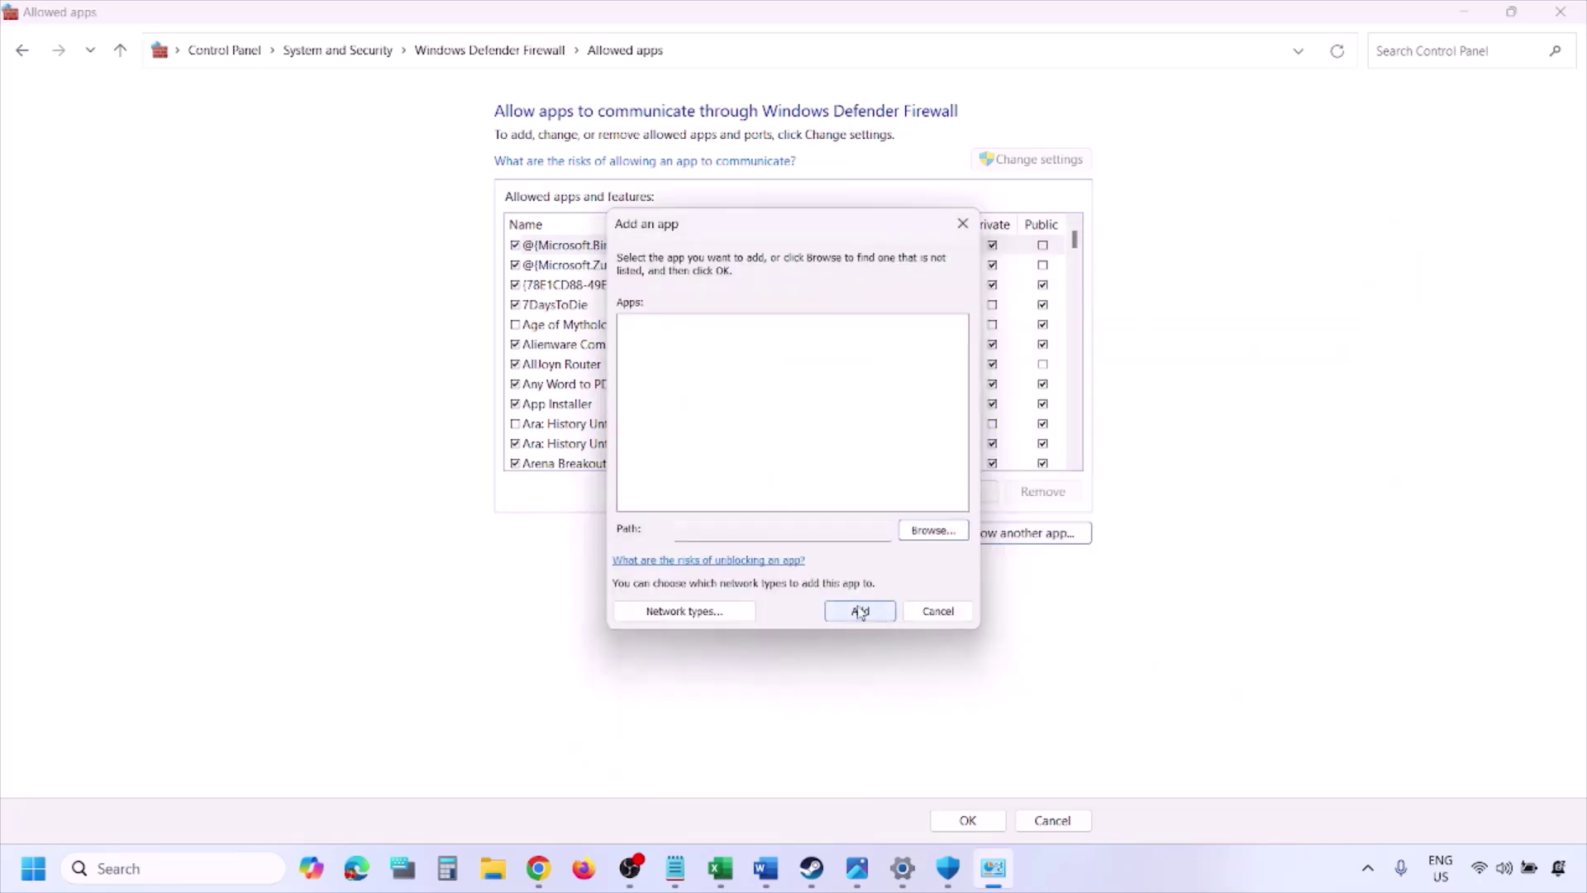
left_click(926, 613)
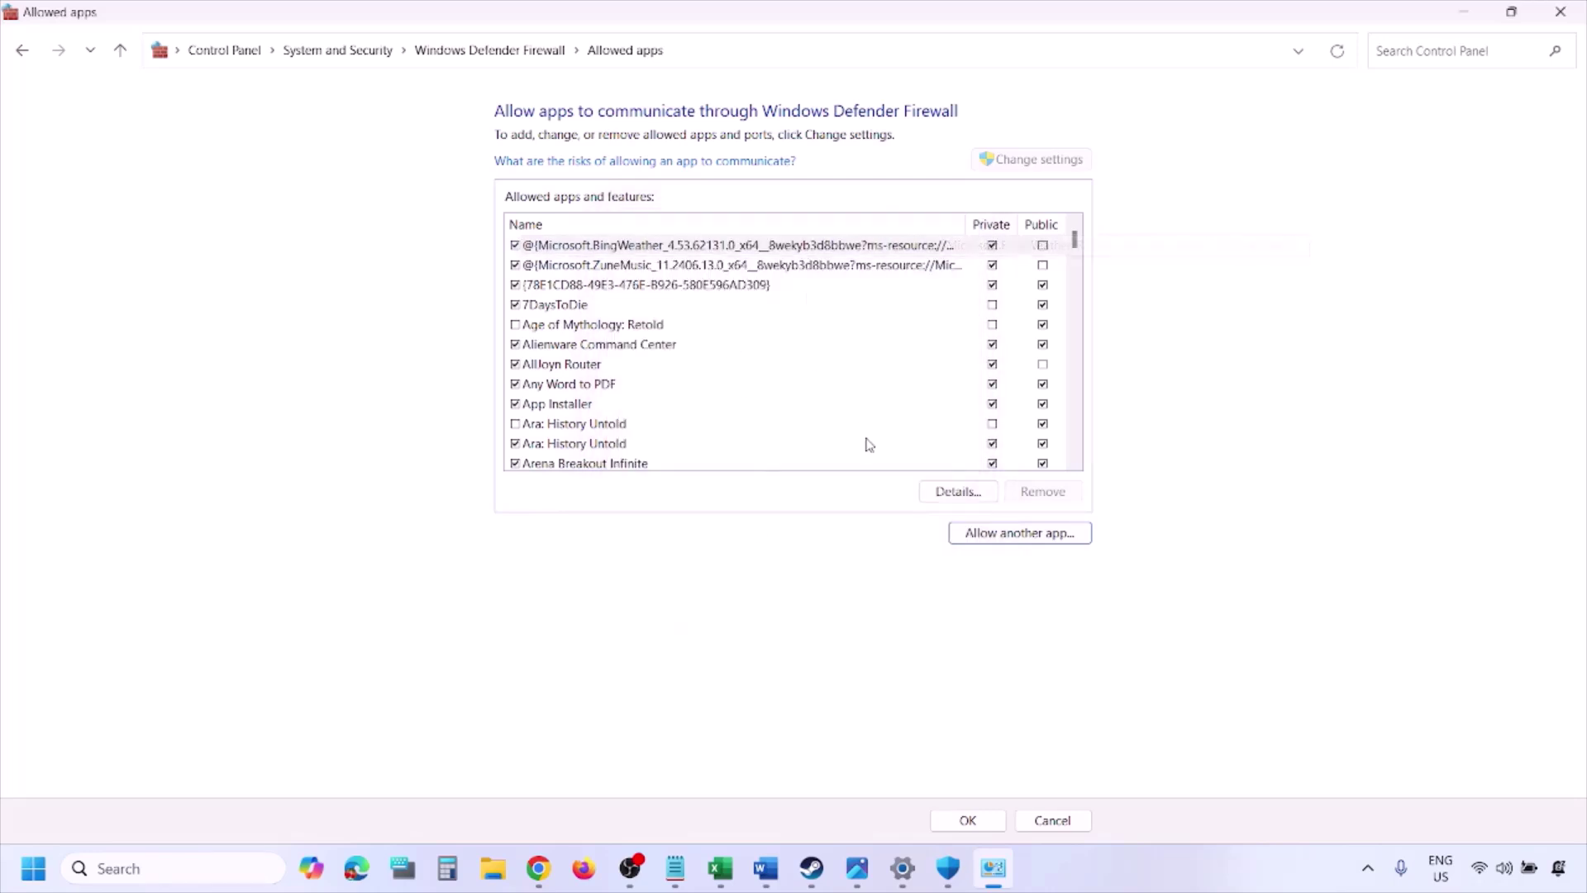
left_click(1561, 12)
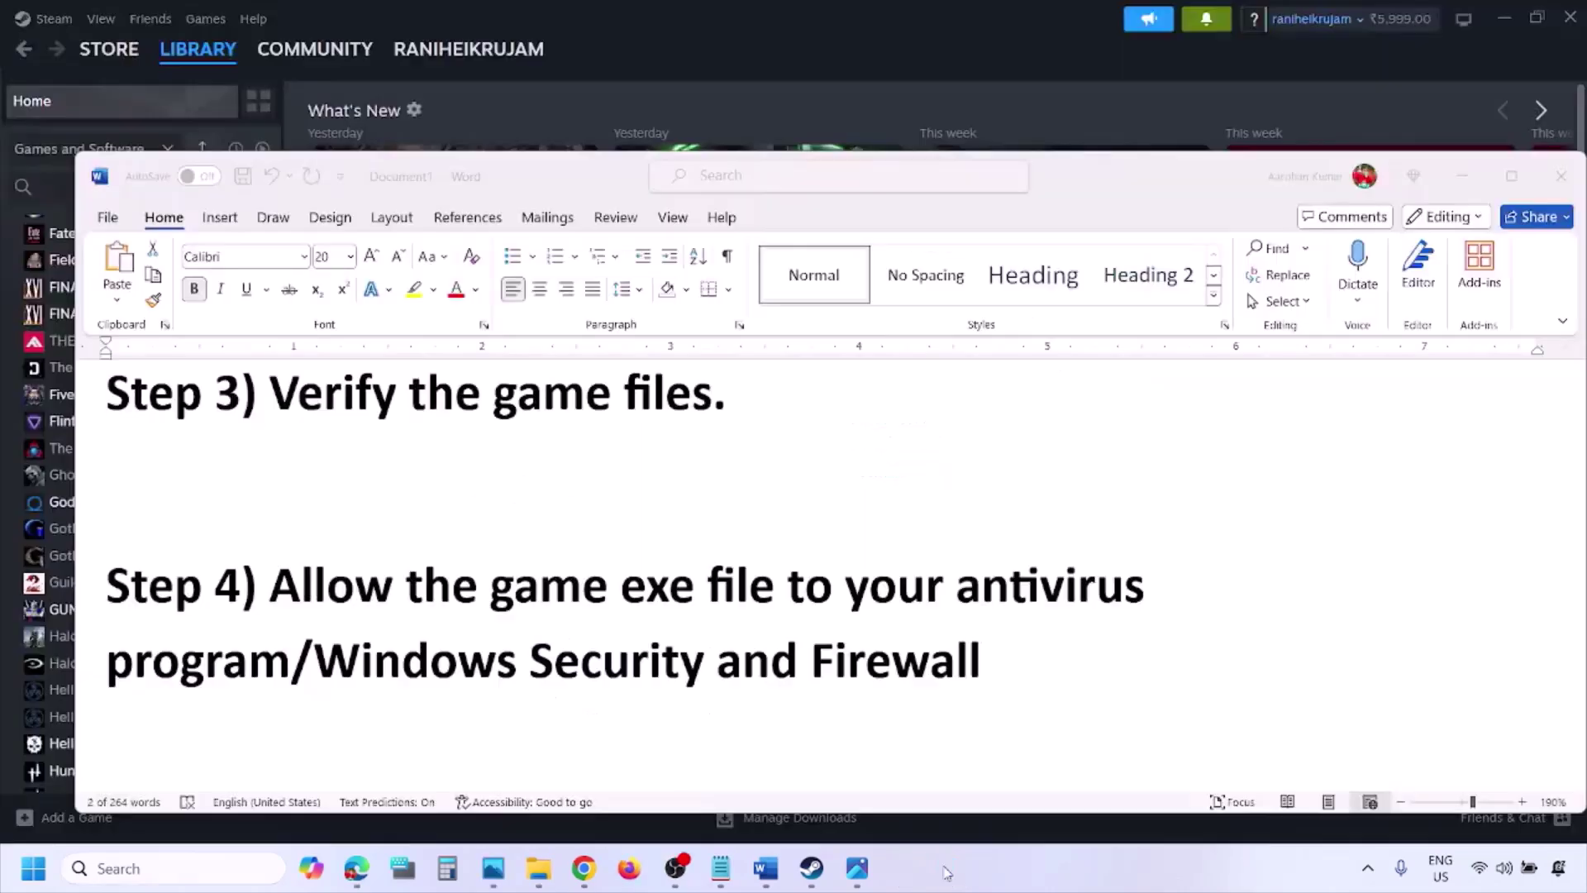
Step: Read Step 5 on clean graphics driver installation in the Word document and highlight parts of its NVIDIA and AMD links
scroll(661, 578, "down", 3)
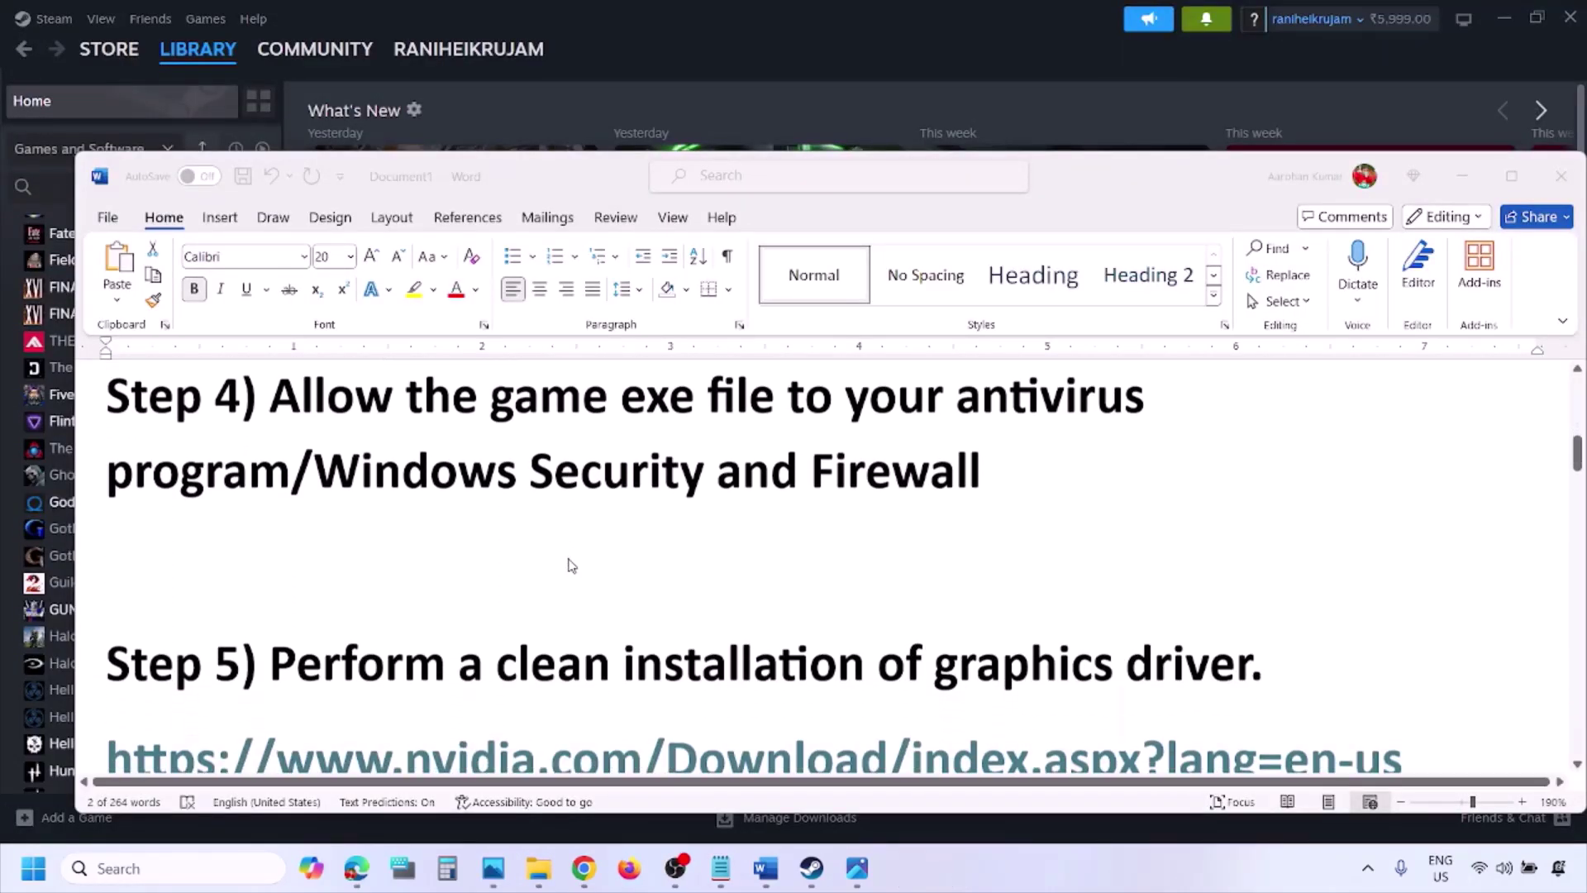
scroll(519, 595, "down", 2)
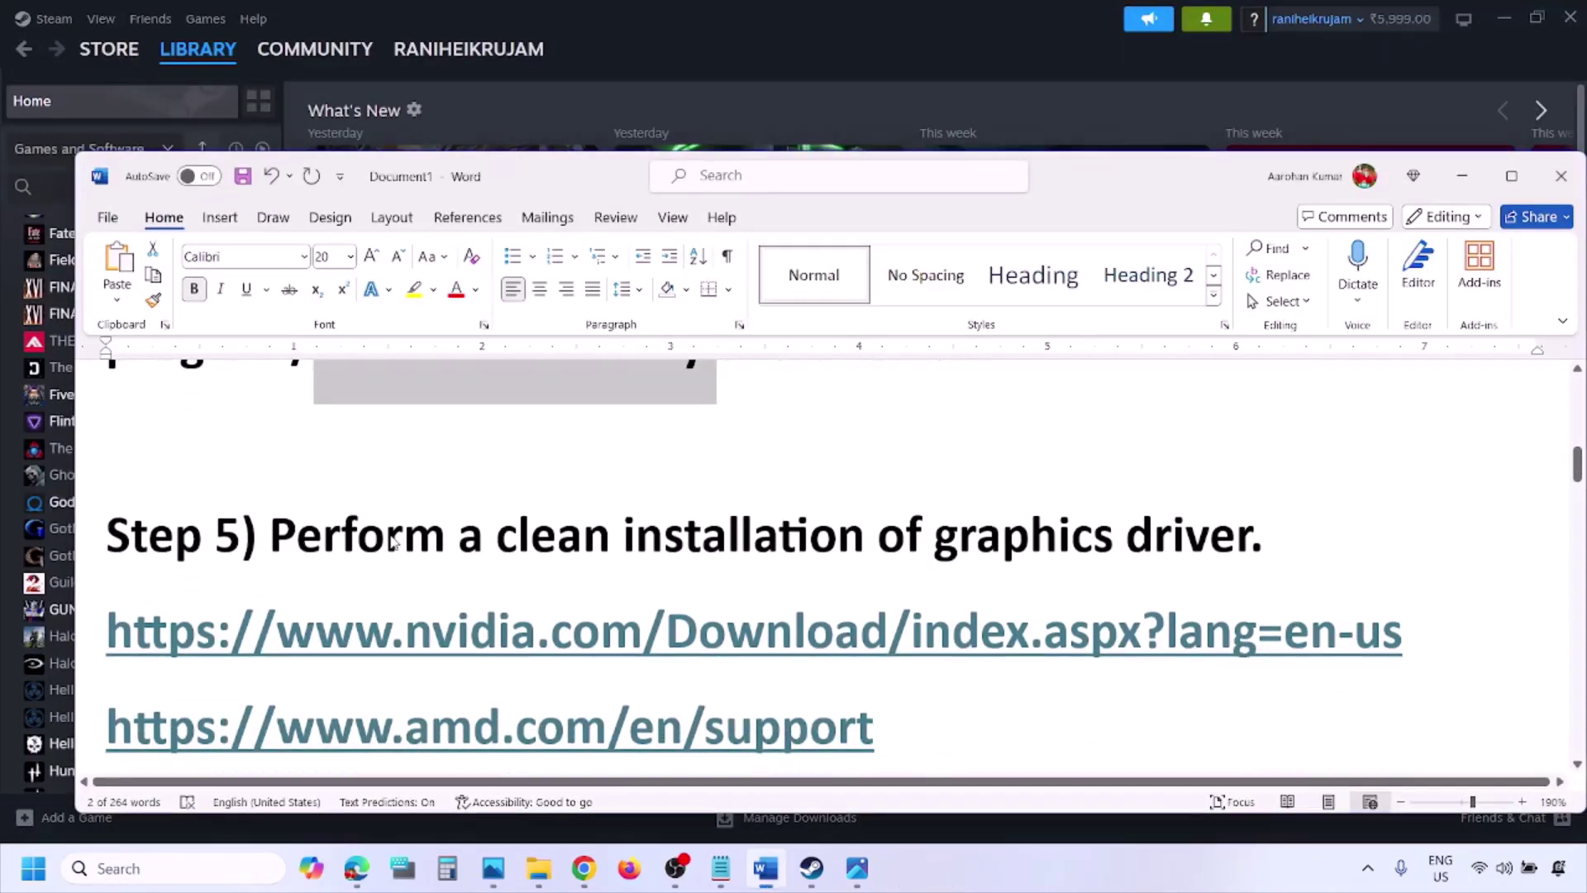
double_click(393, 542)
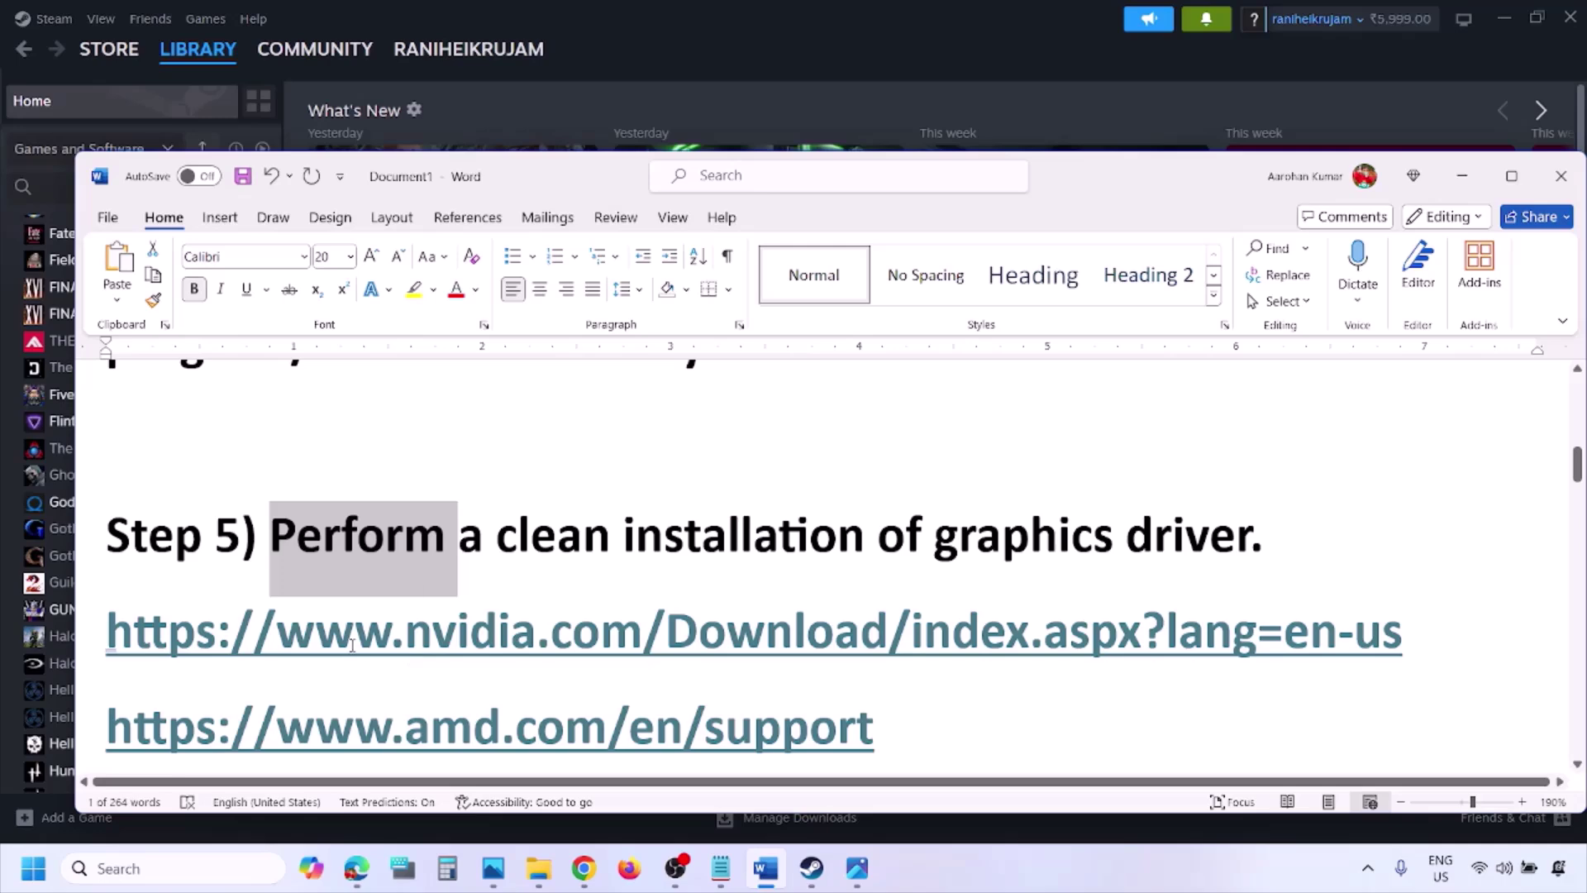
left_click_drag(352, 645, 567, 651)
scroll(567, 651, "down", 1)
left_click_drag(355, 661, 838, 690)
Step: Switch to the NVIDIA drivers page in Chrome and find drivers for the GeForce RTX 3050 Laptop GPU on Windows 11
left_click(1043, 856)
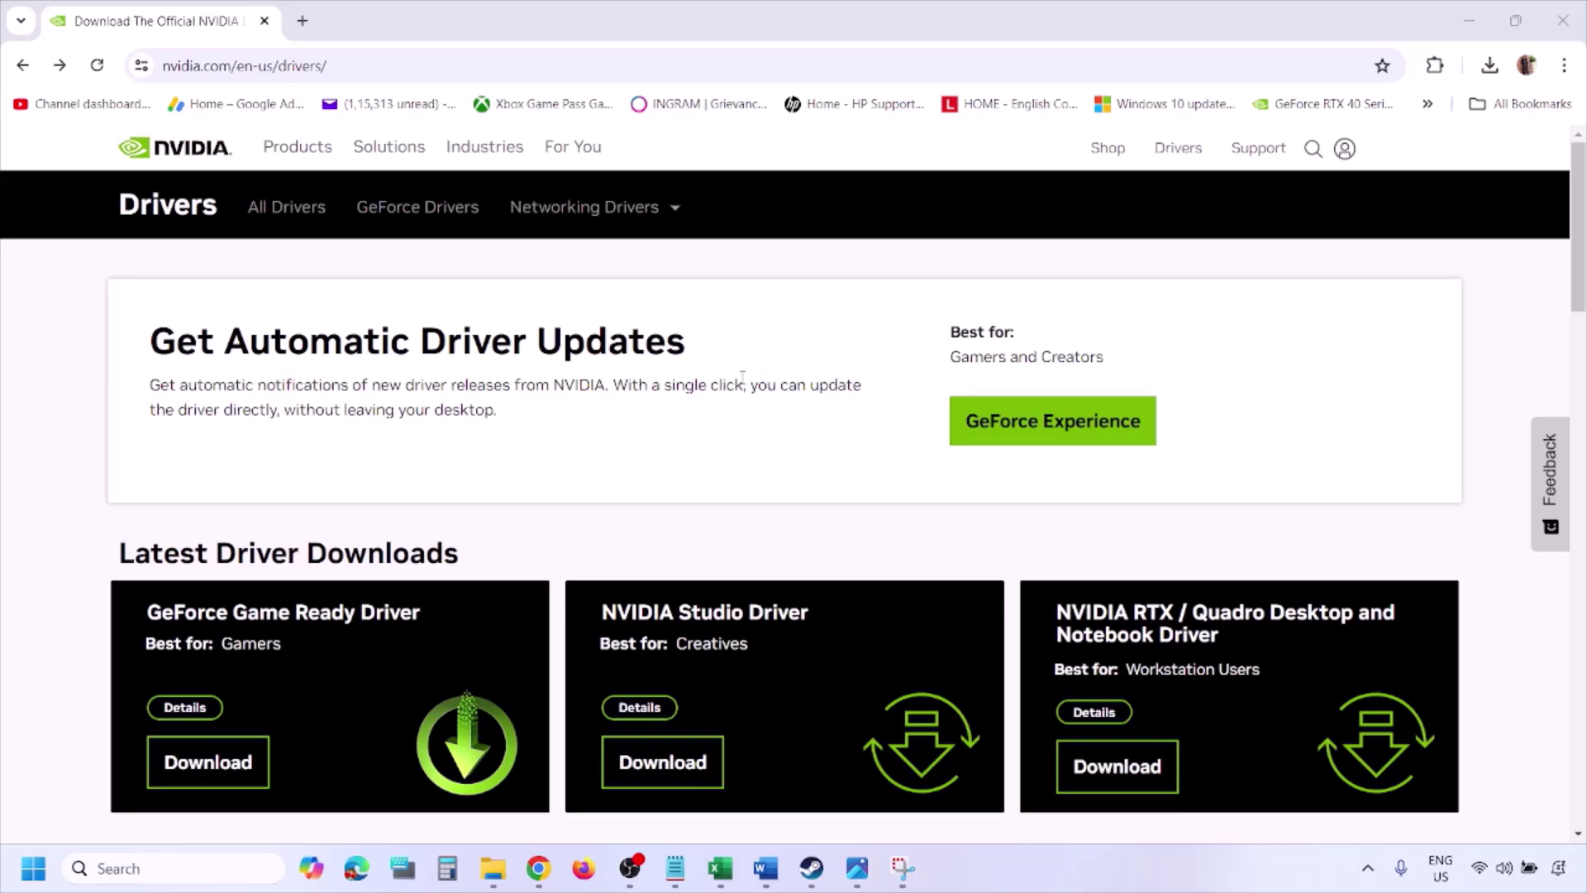
scroll(371, 506, "down", 8)
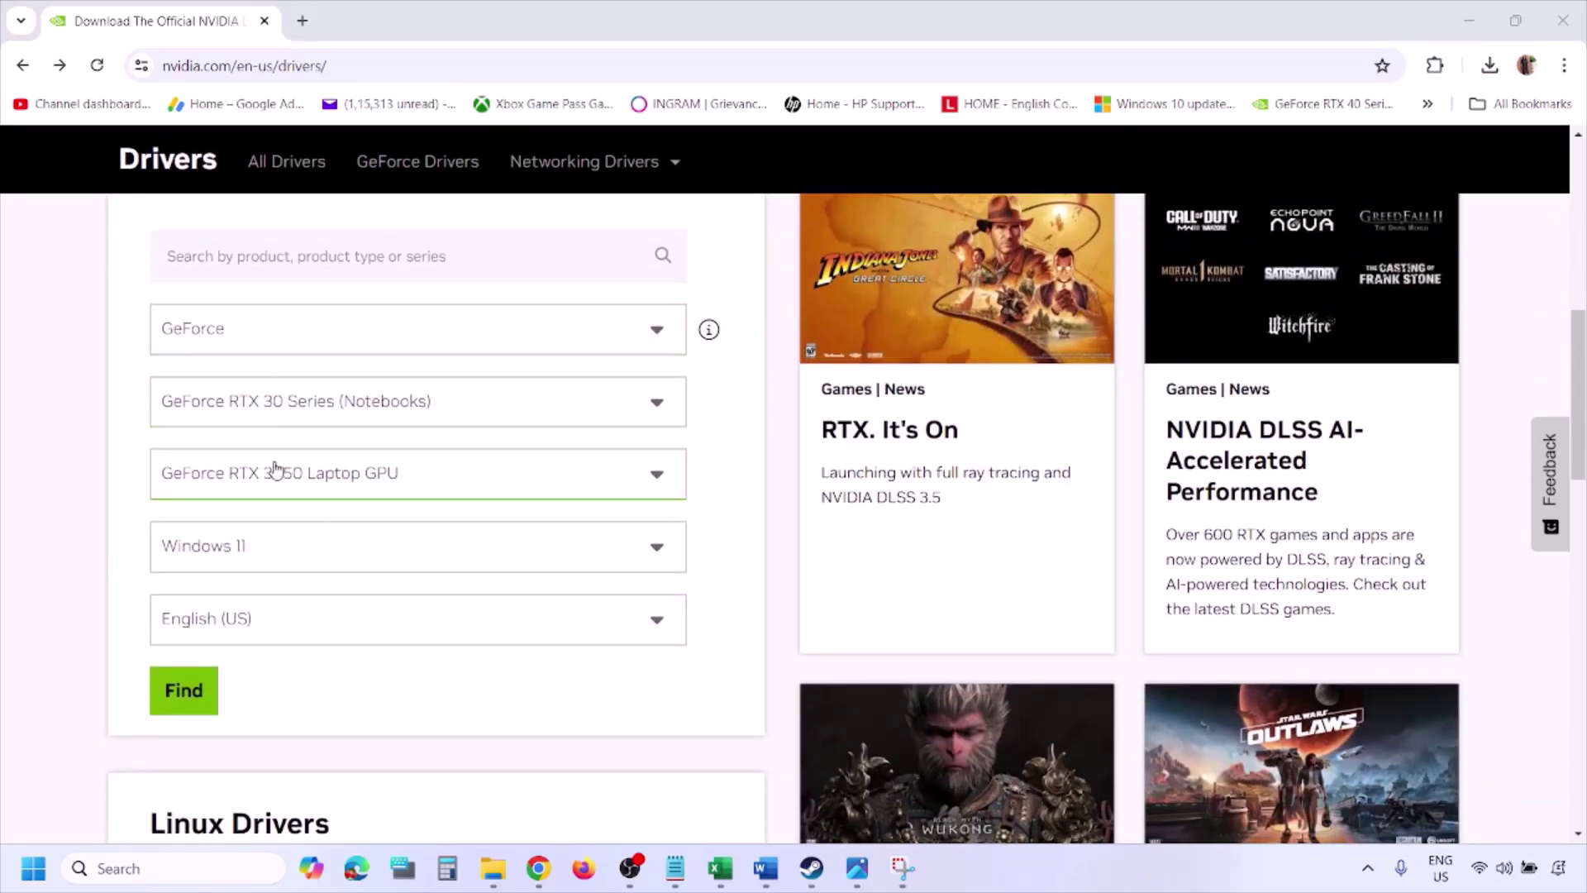
left_click(262, 550)
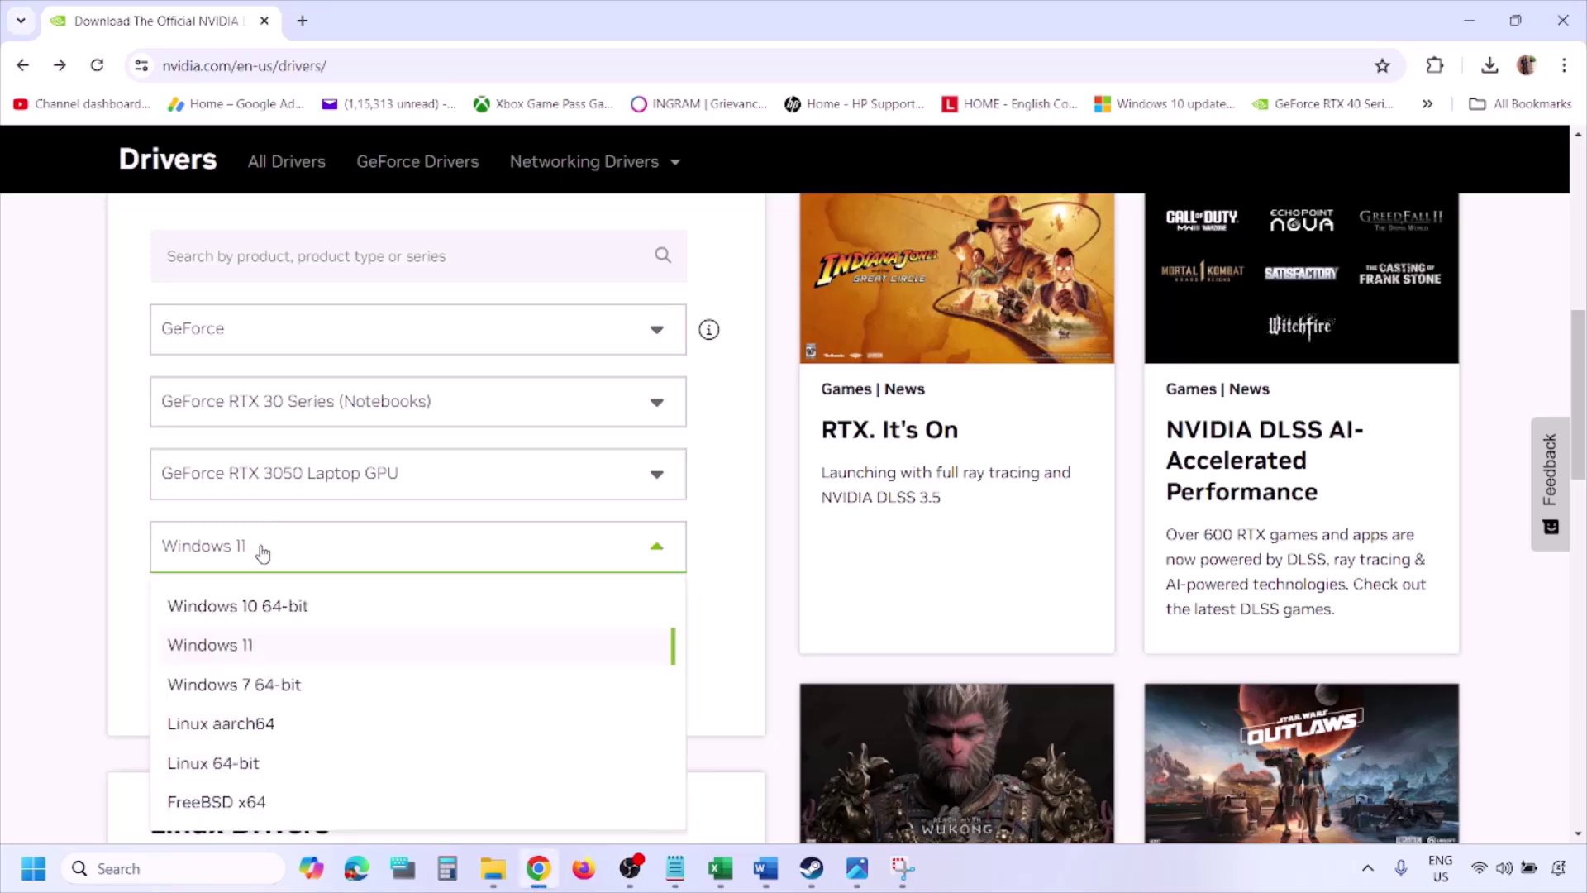
left_click(231, 652)
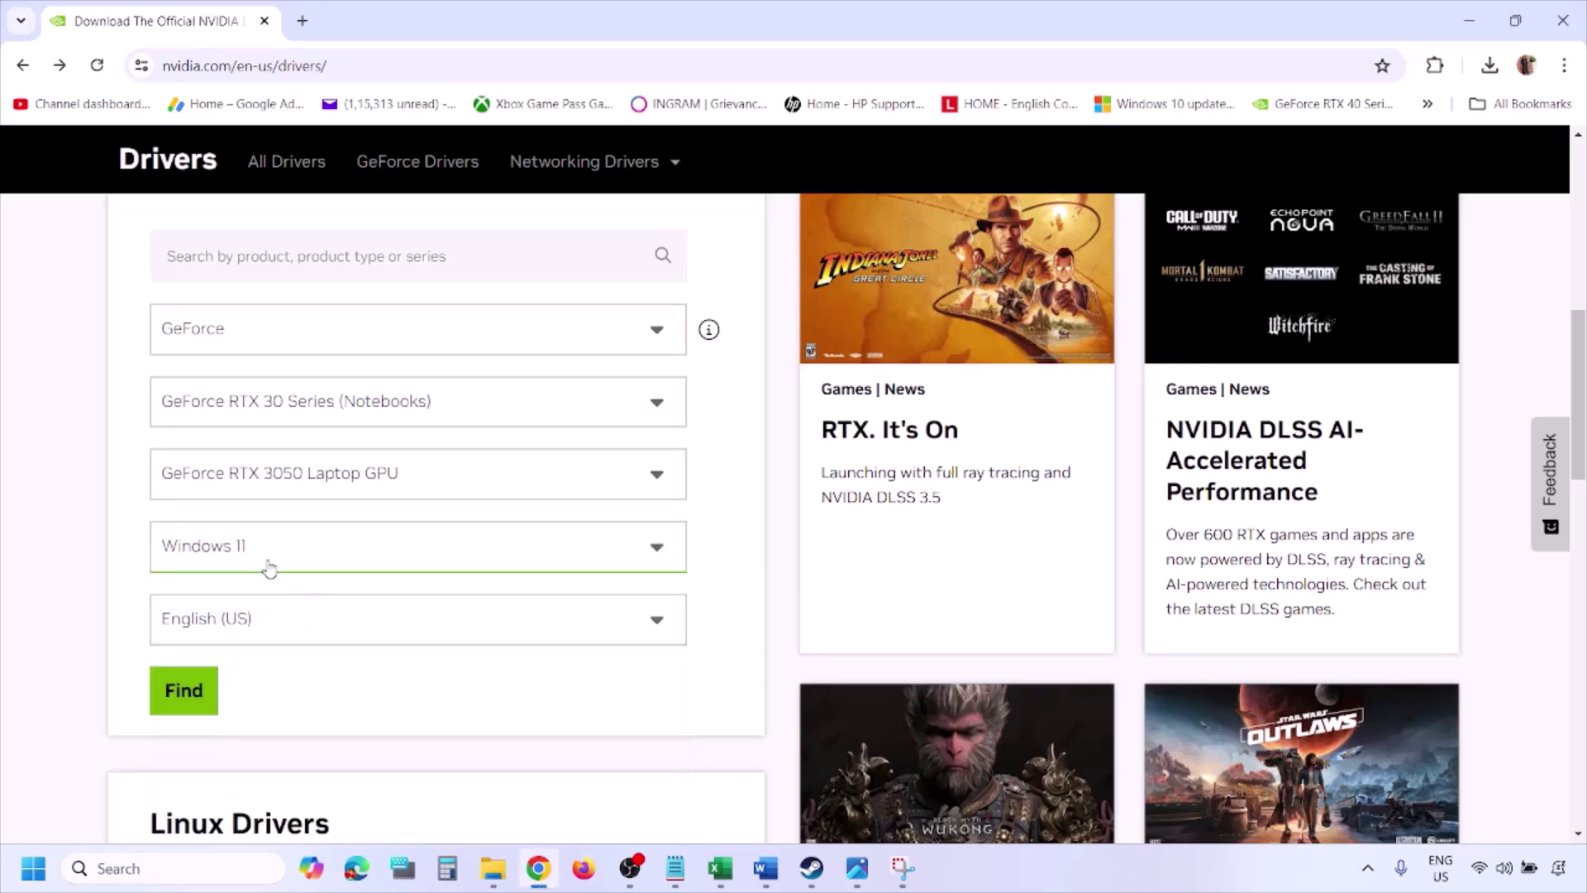
left_click(183, 692)
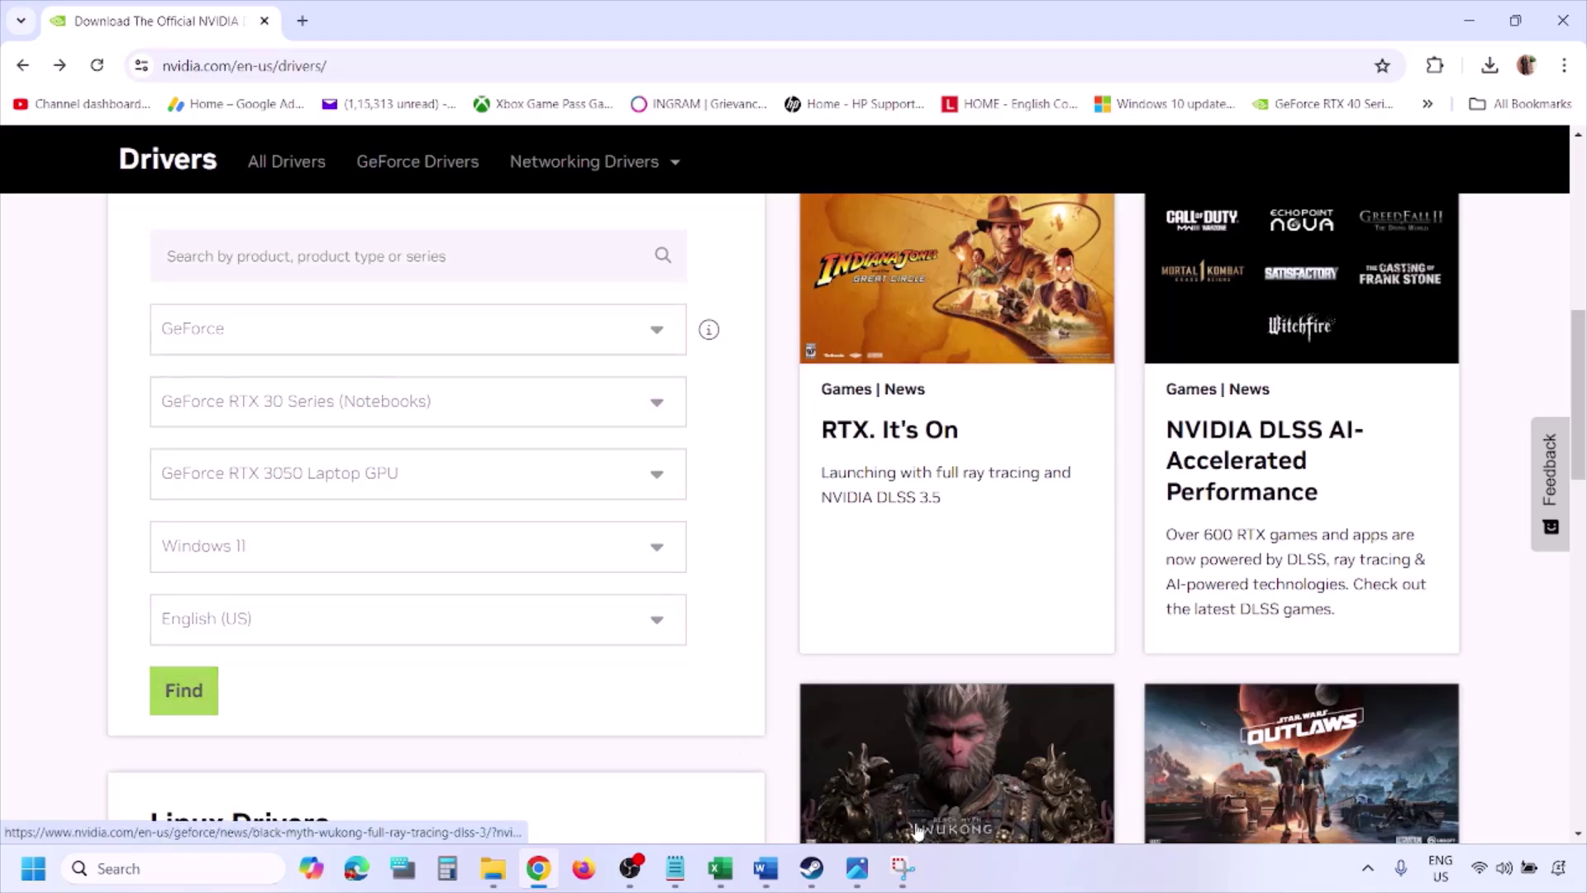
Step: Switch to Photos and view the NVIDIA driver download and clean installation screenshots from 1.png through 5.png
left_click(860, 881)
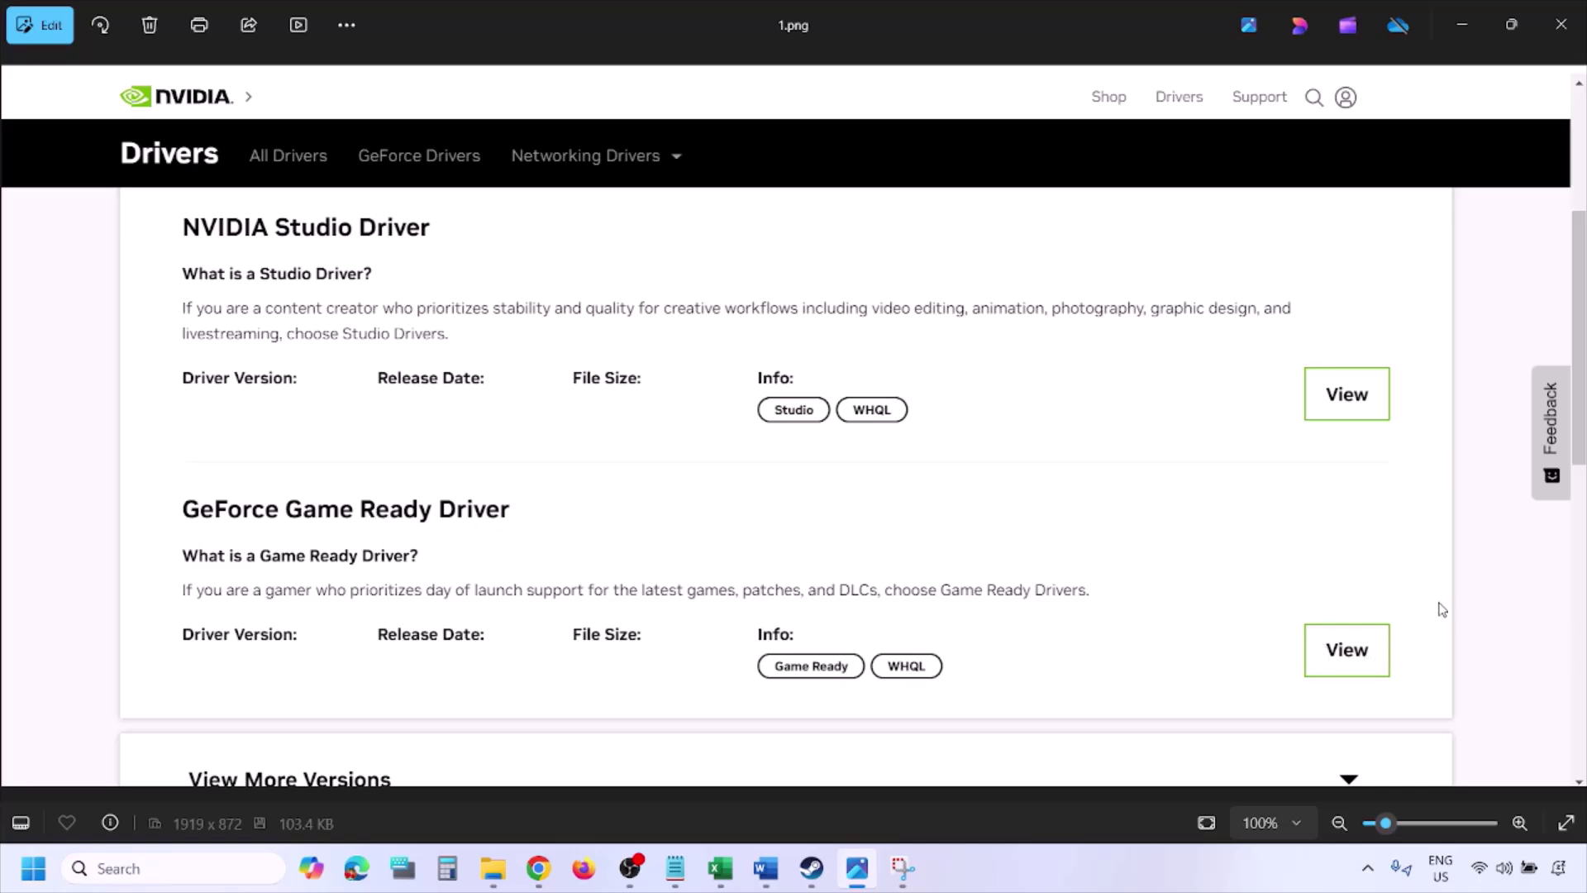
key("Right")
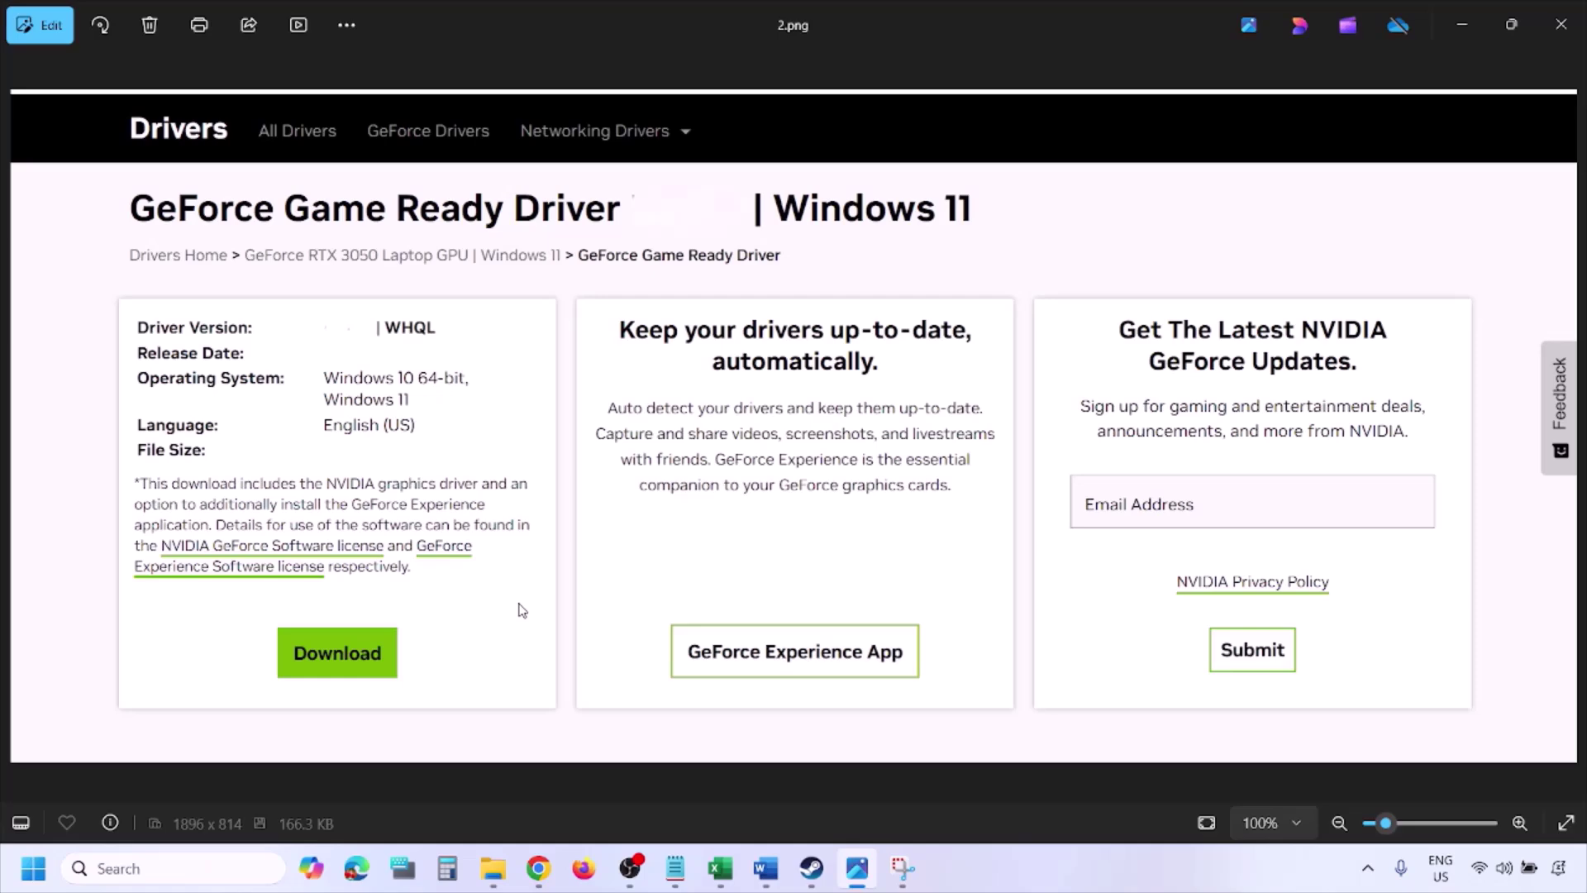
key("Right")
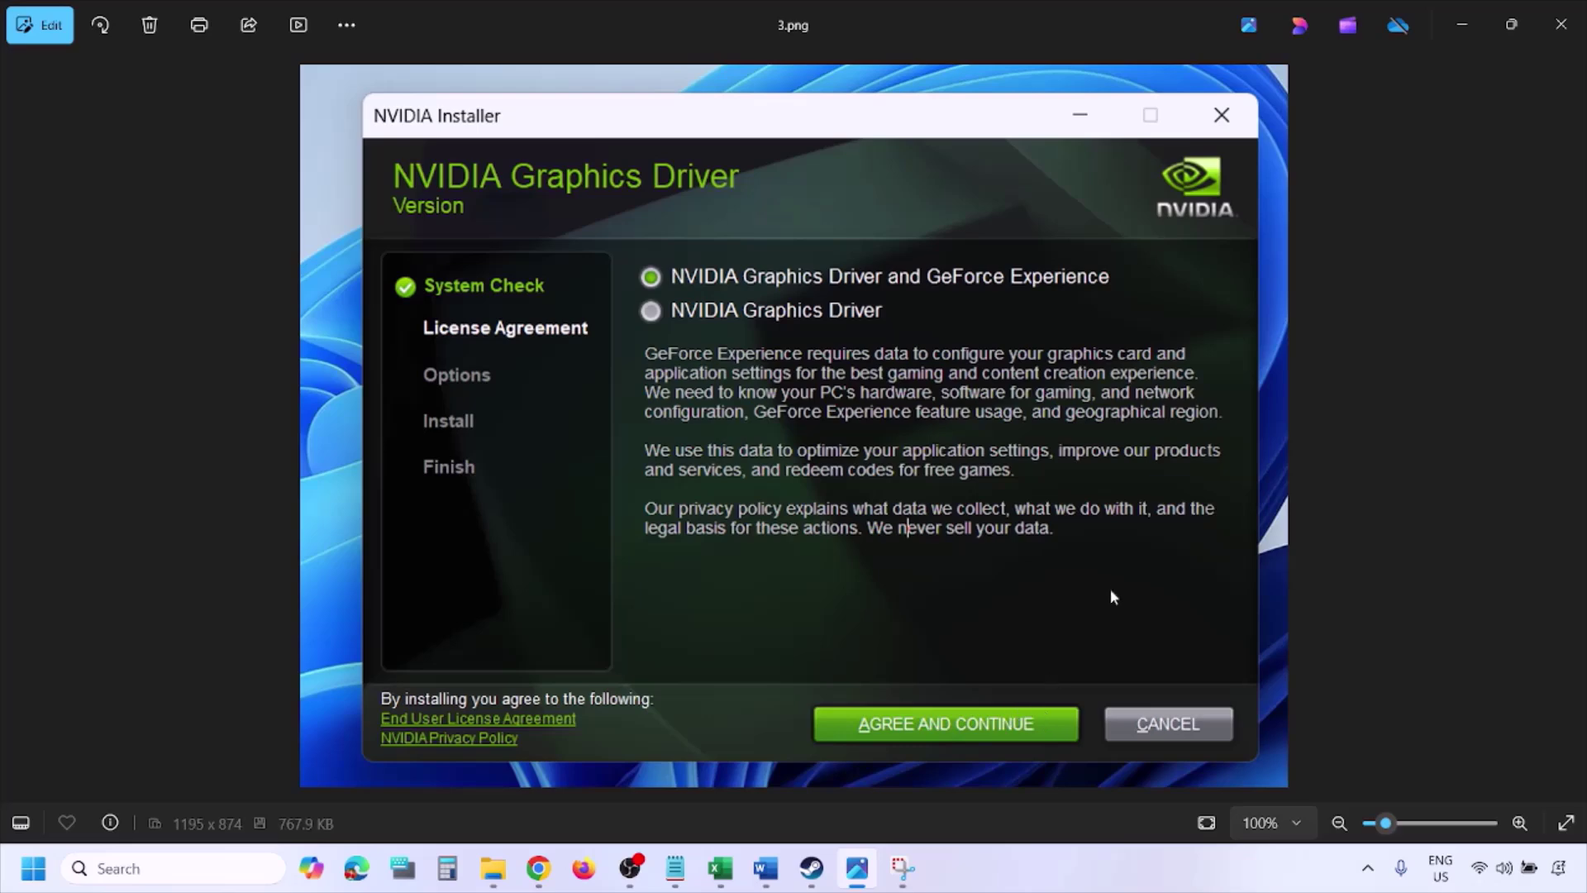
key("Right")
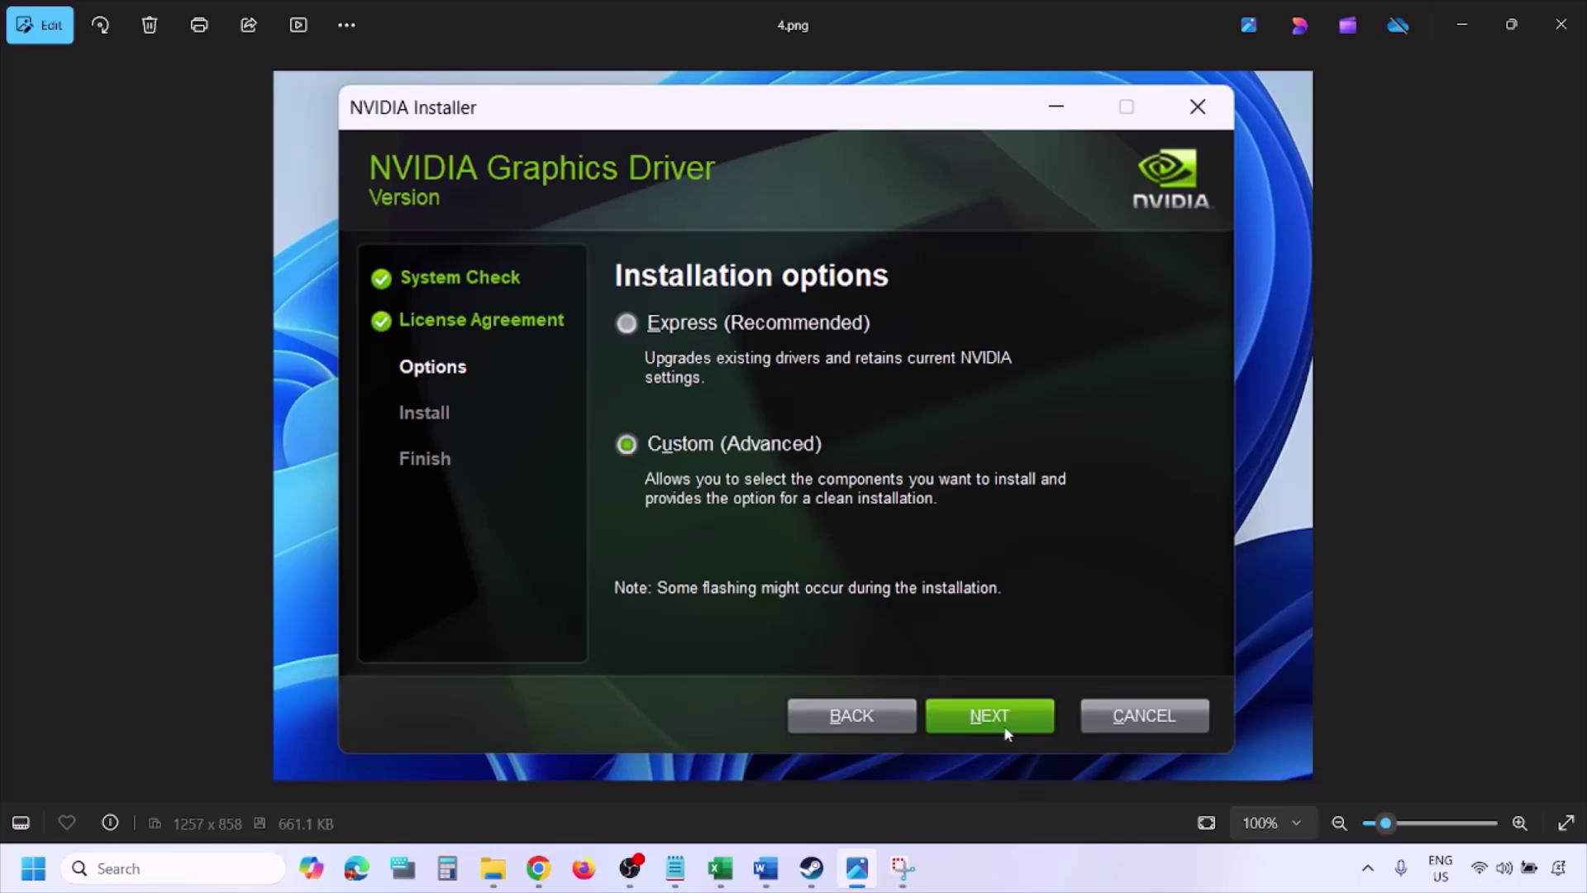
key("Right")
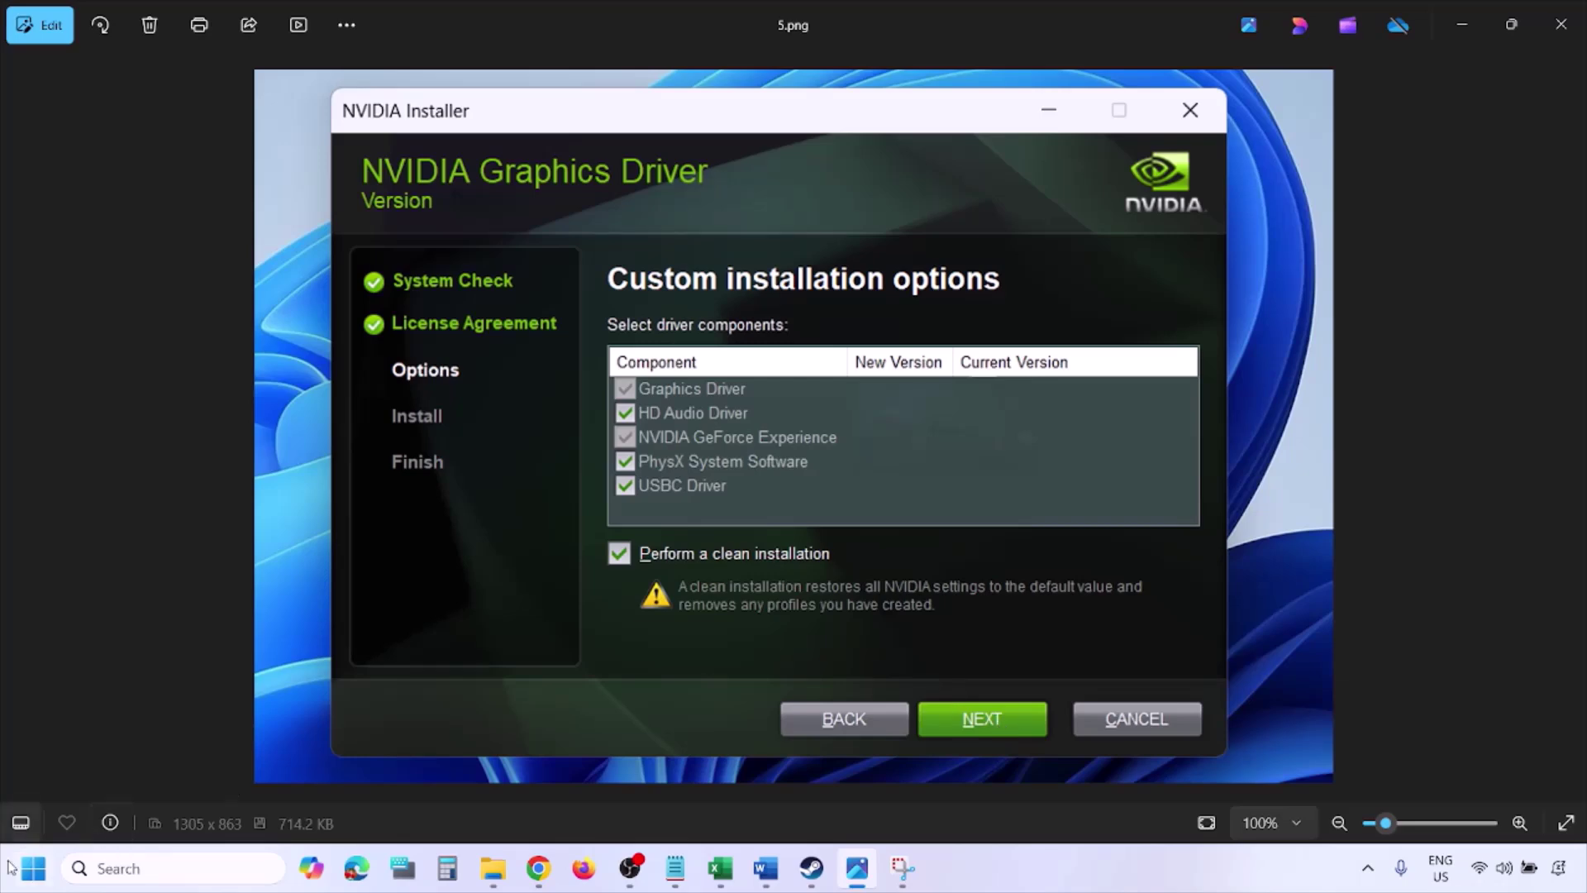
Step: Show the Windows power options containing Restart and dismiss them without choosing one
left_click(33, 868)
left_click(609, 805)
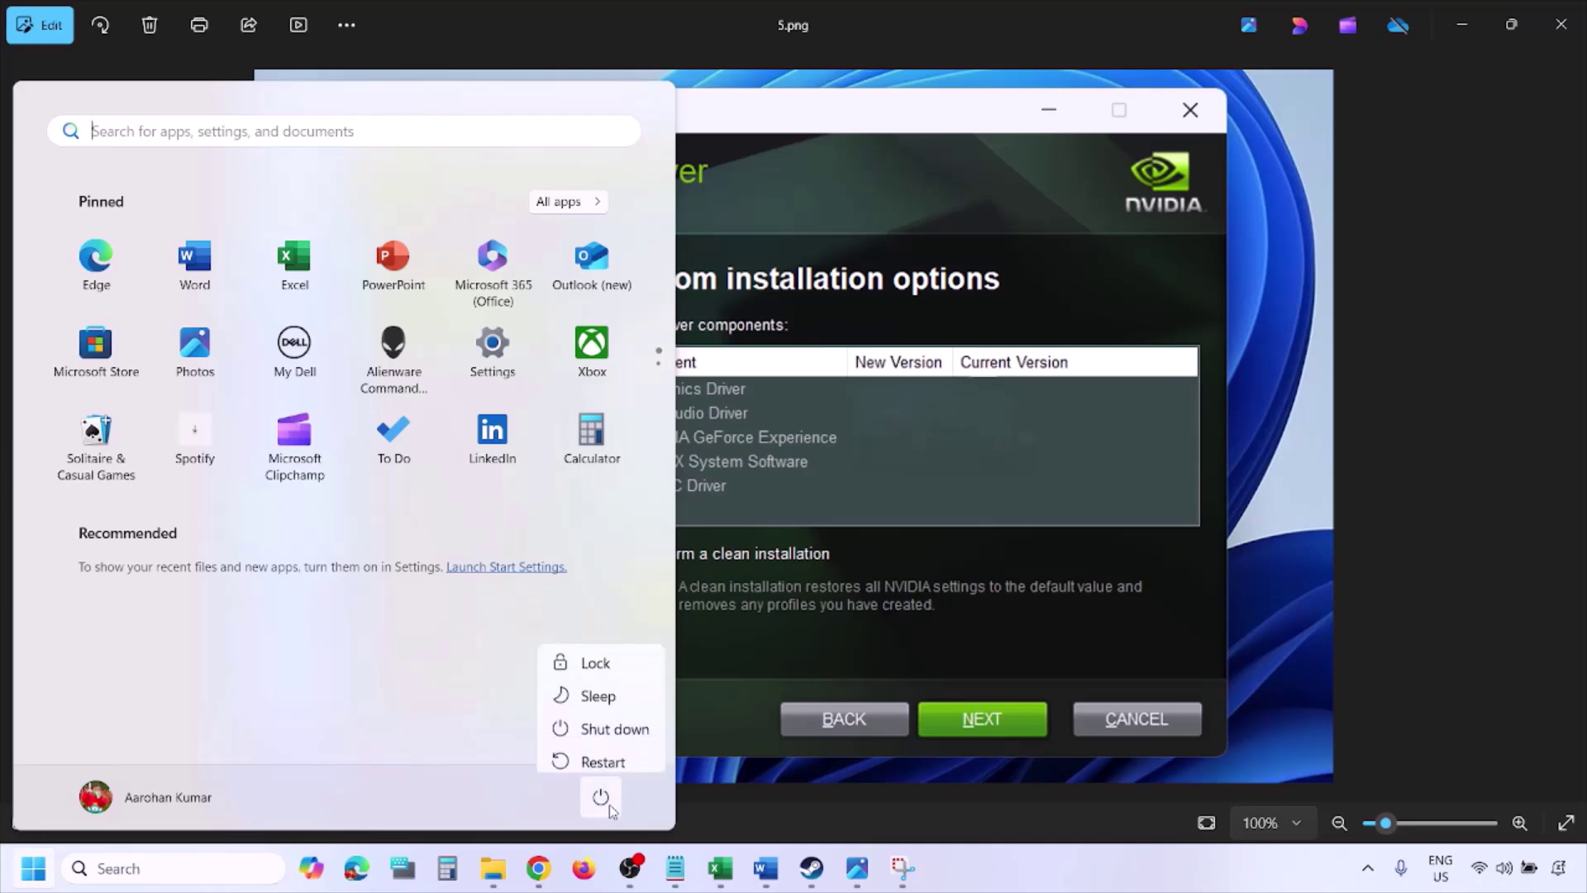
left_click(1083, 883)
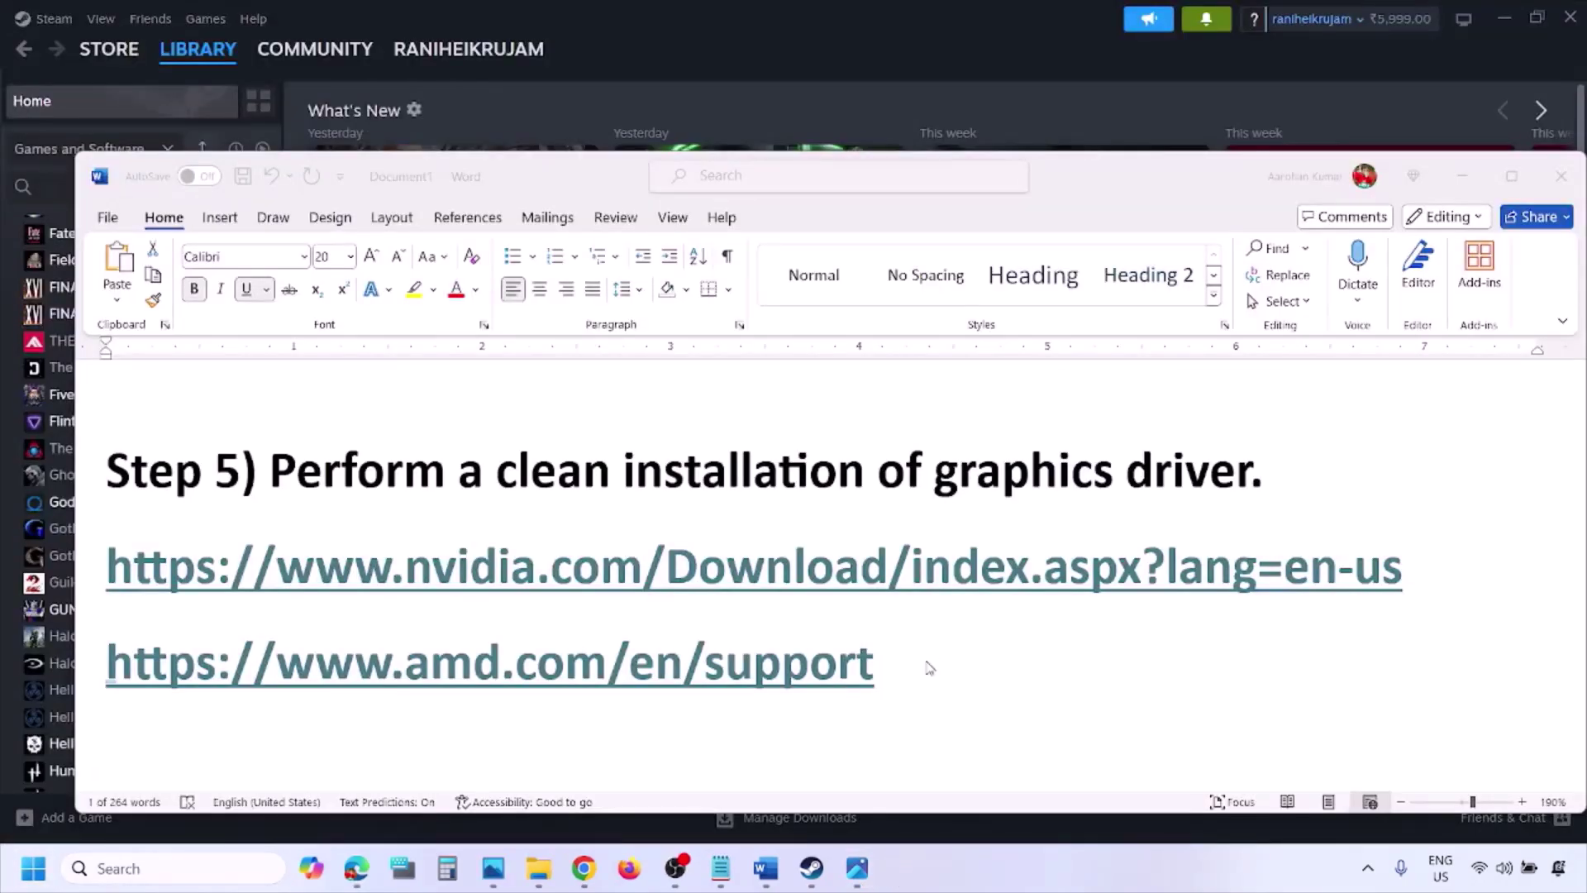
Step: Select the AMD support link under Step 5 in Word, show the Windows power options again, and delete the link
left_click(935, 666)
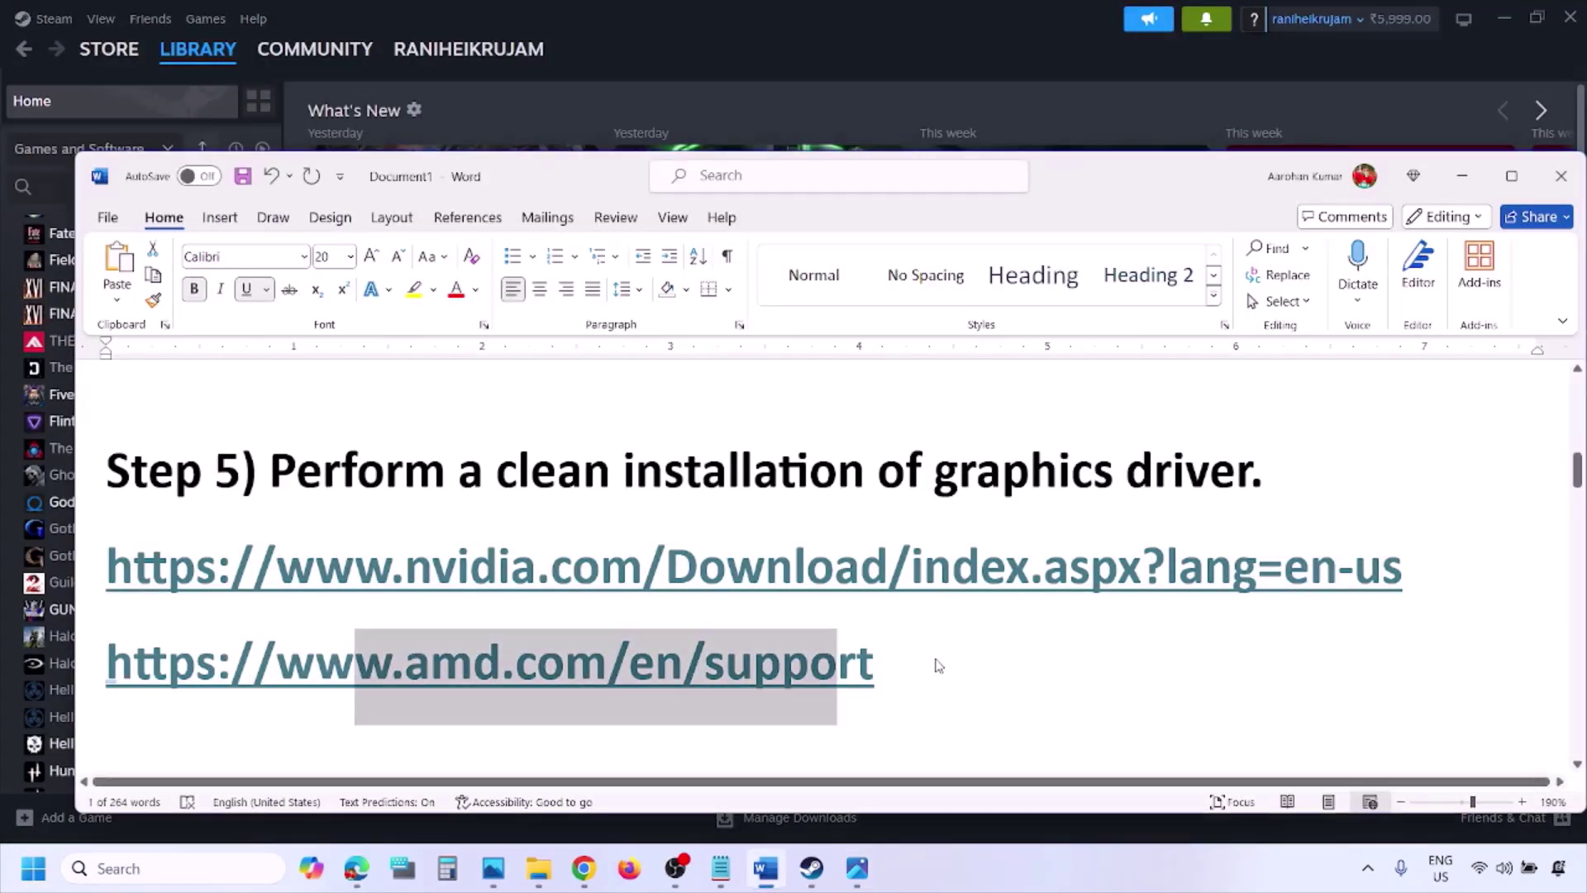
triple_click(893, 667)
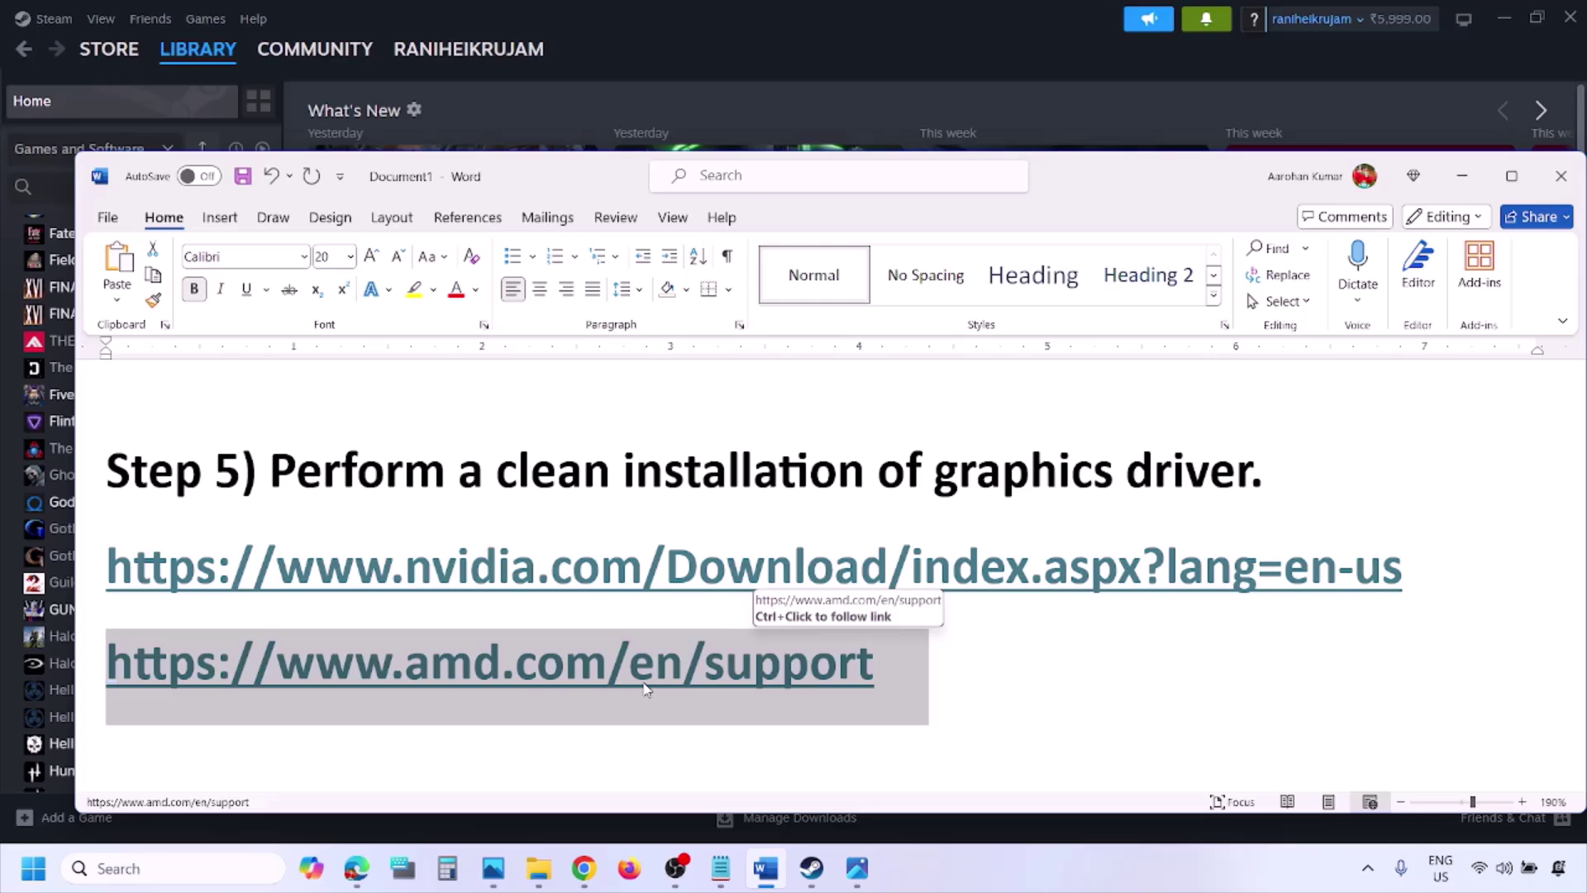
left_click(33, 868)
left_click(599, 799)
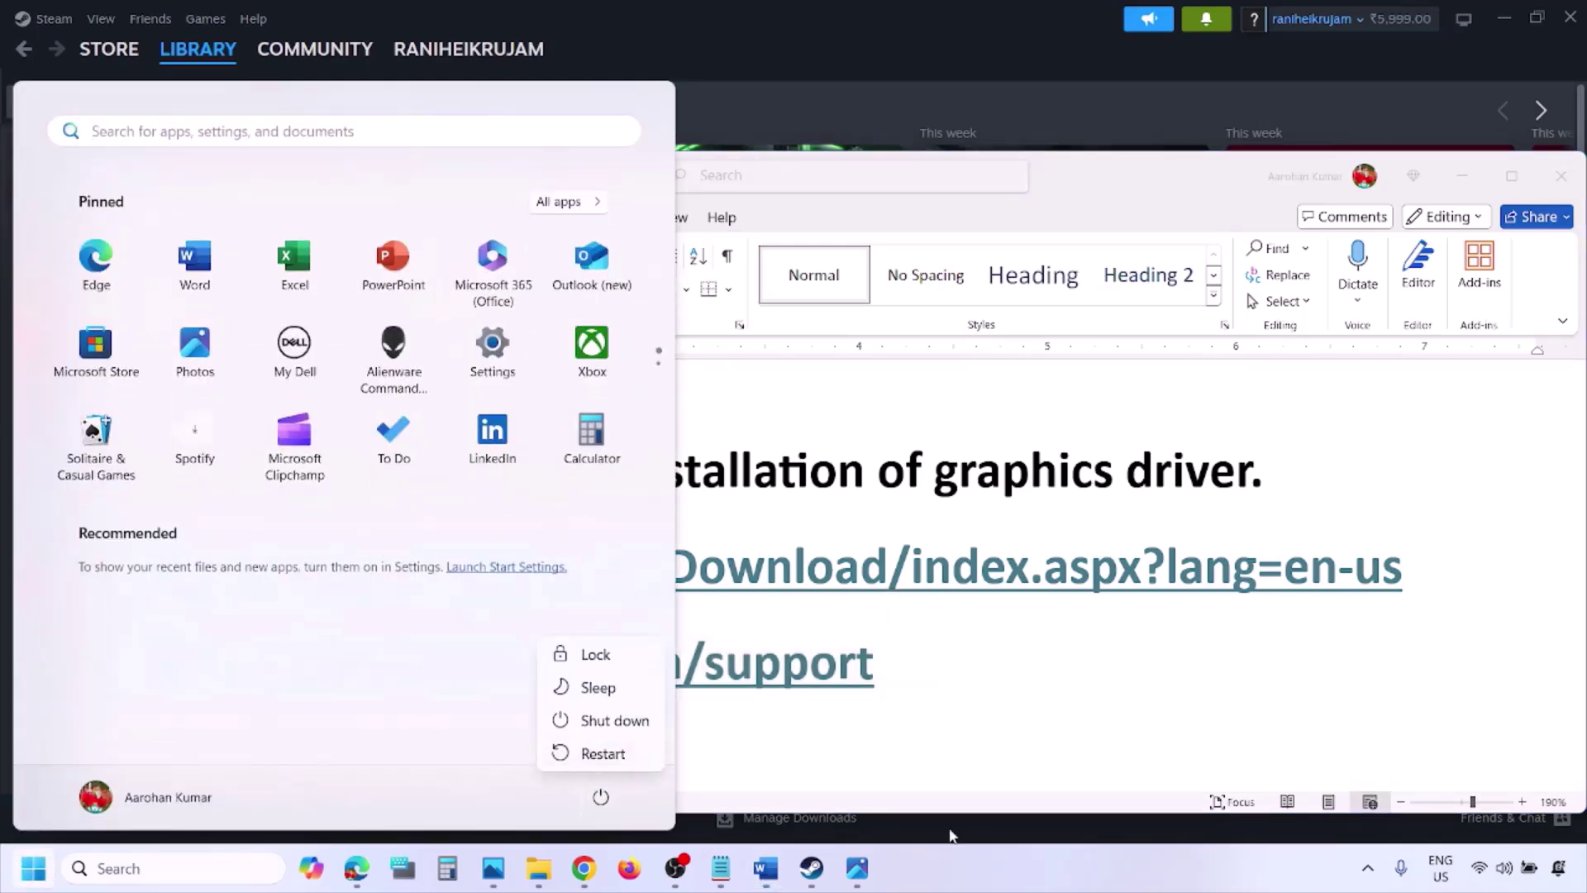
left_click(1001, 871)
key("Delete")
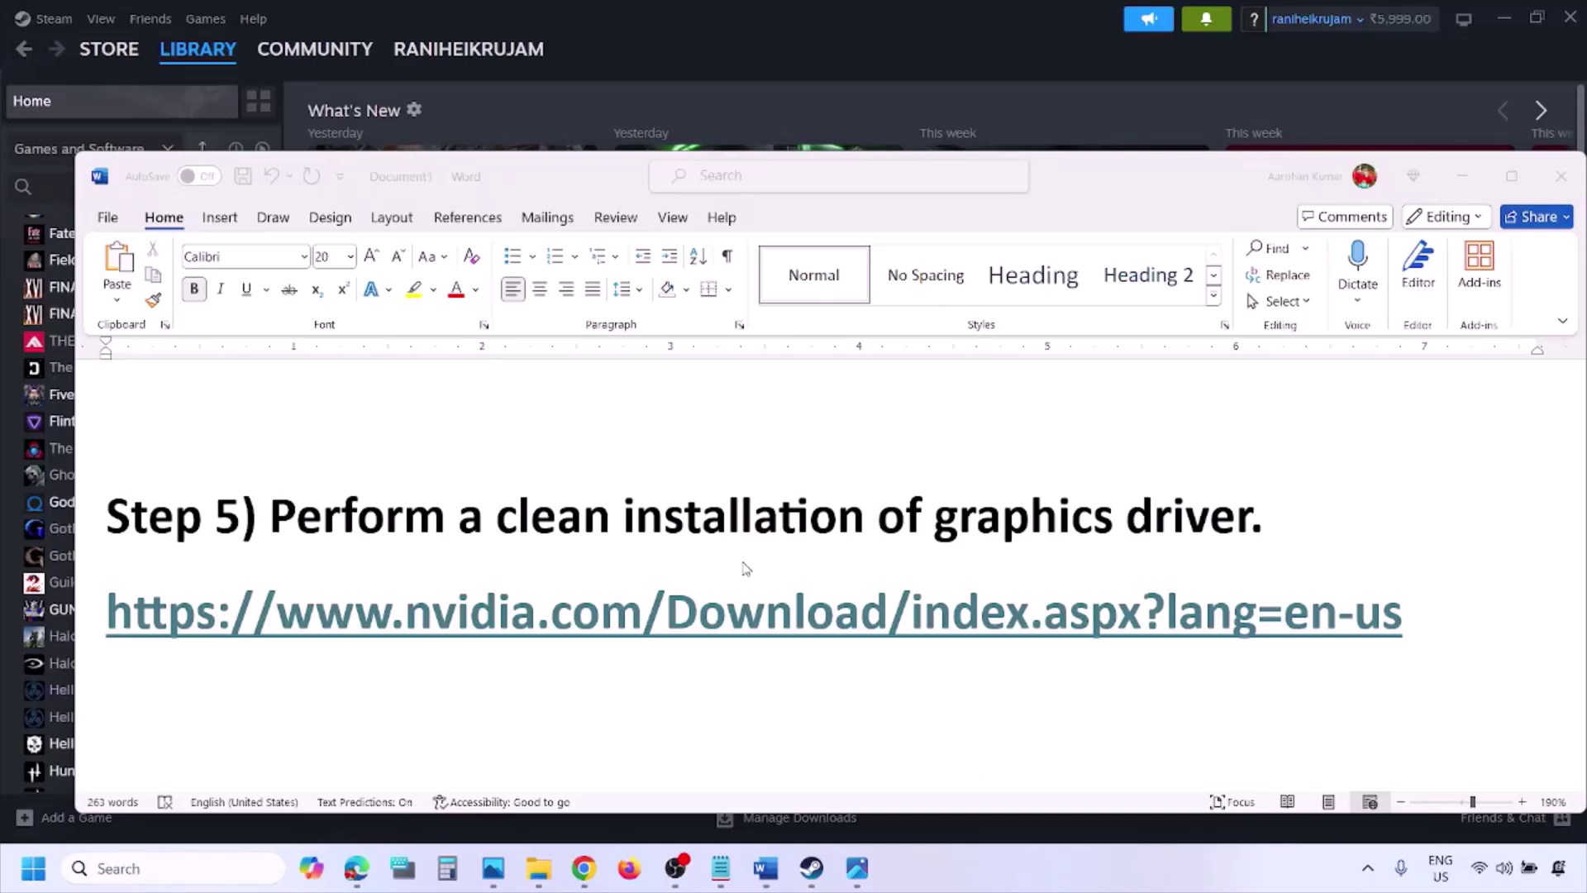
scroll(744, 567, "down", 4)
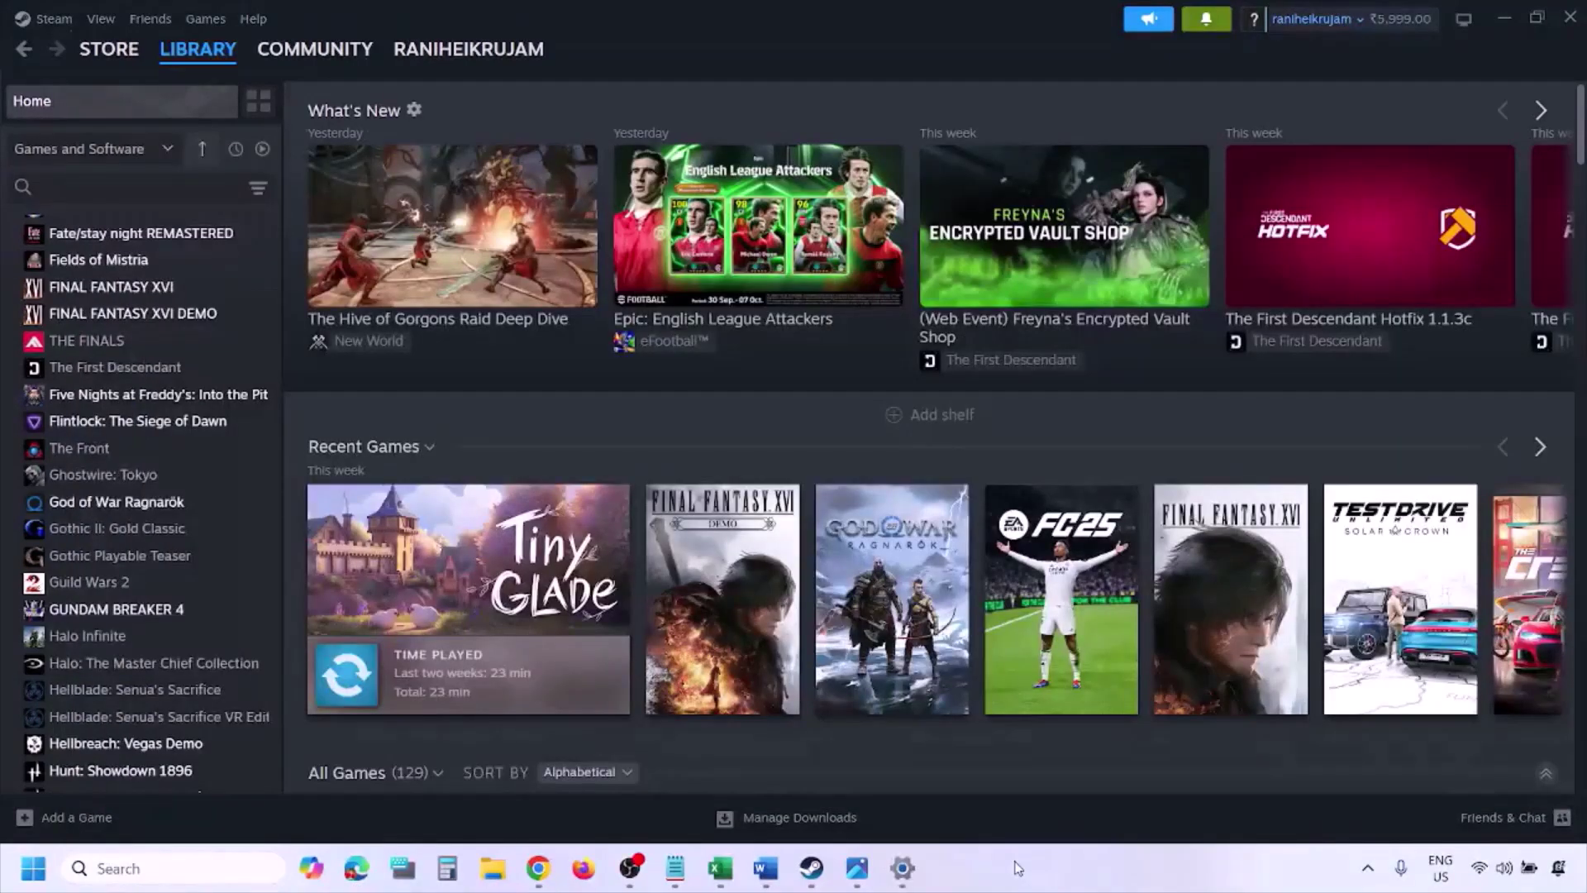
Step: Search Windows for "graphics" and open the Graphics settings page
left_click(191, 862)
type("graphi")
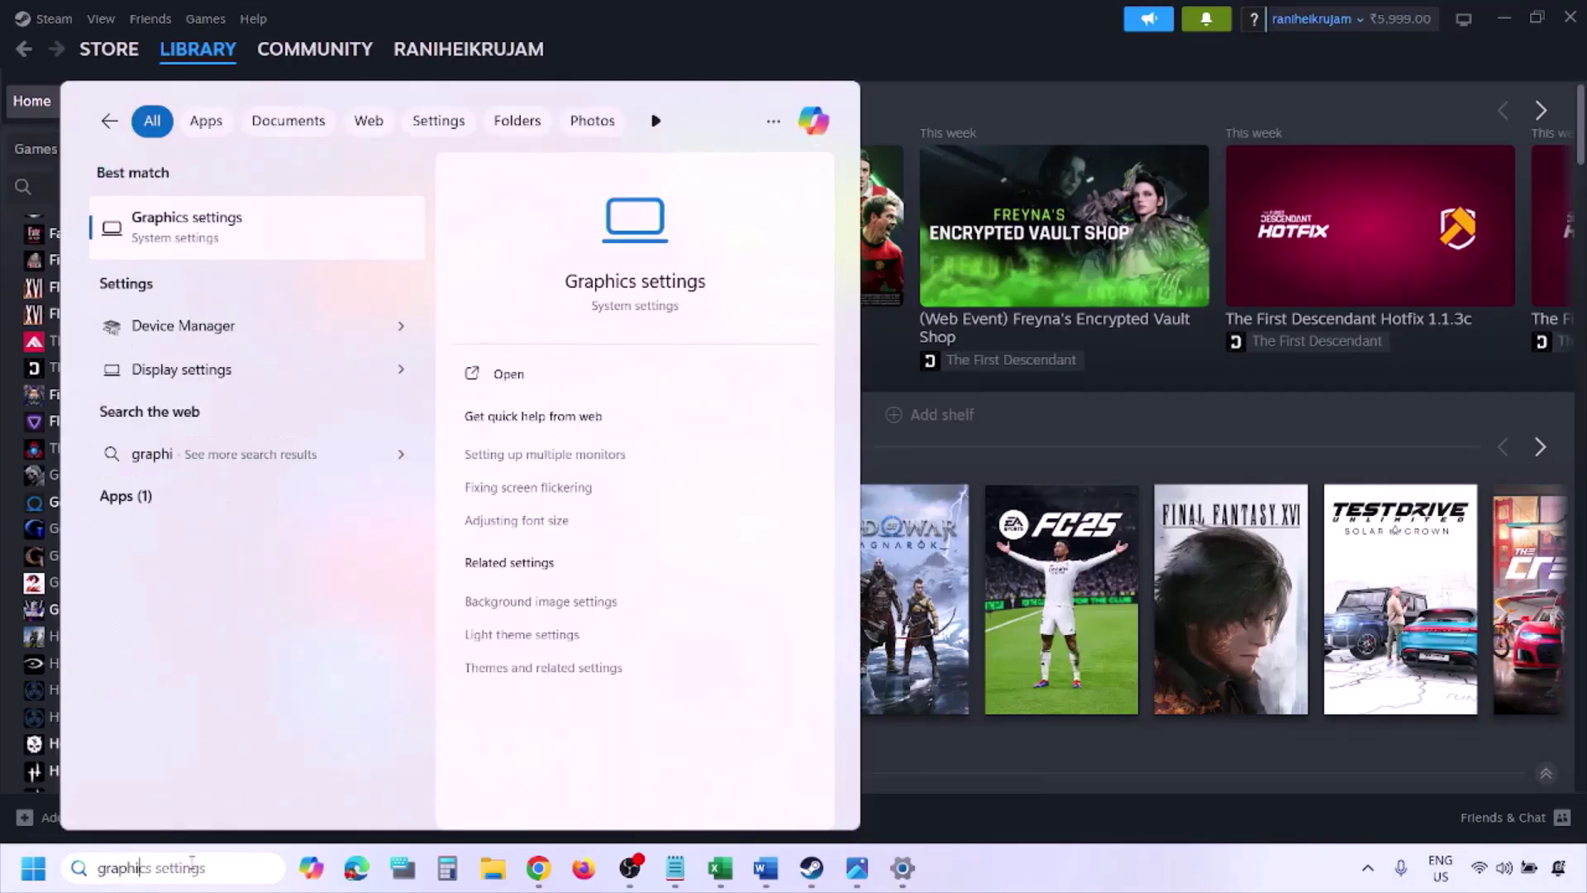
type("cs")
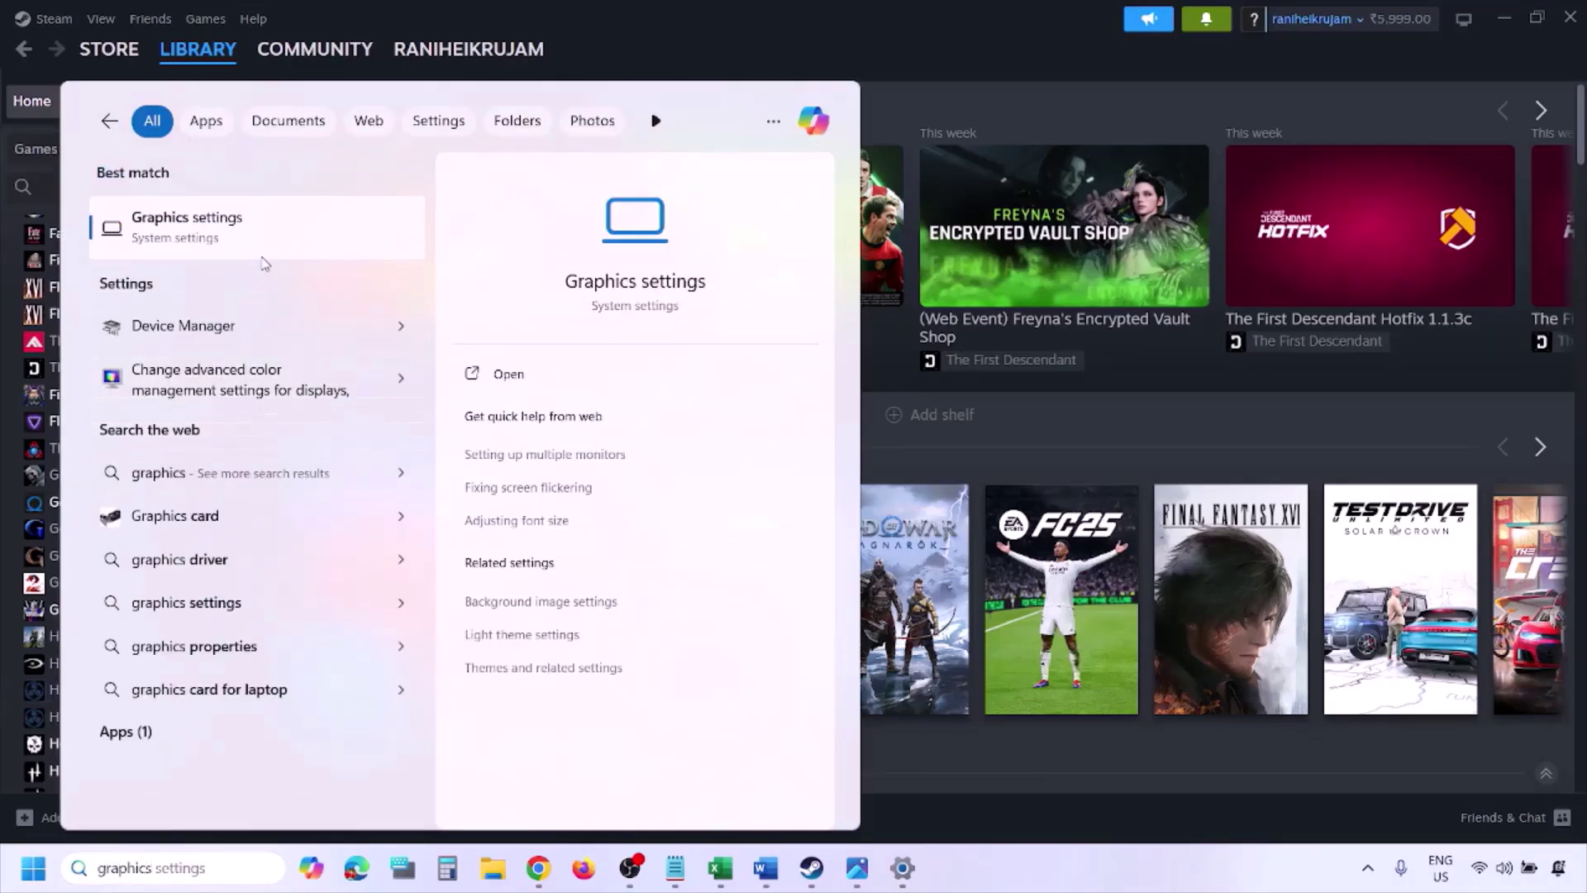
left_click(234, 238)
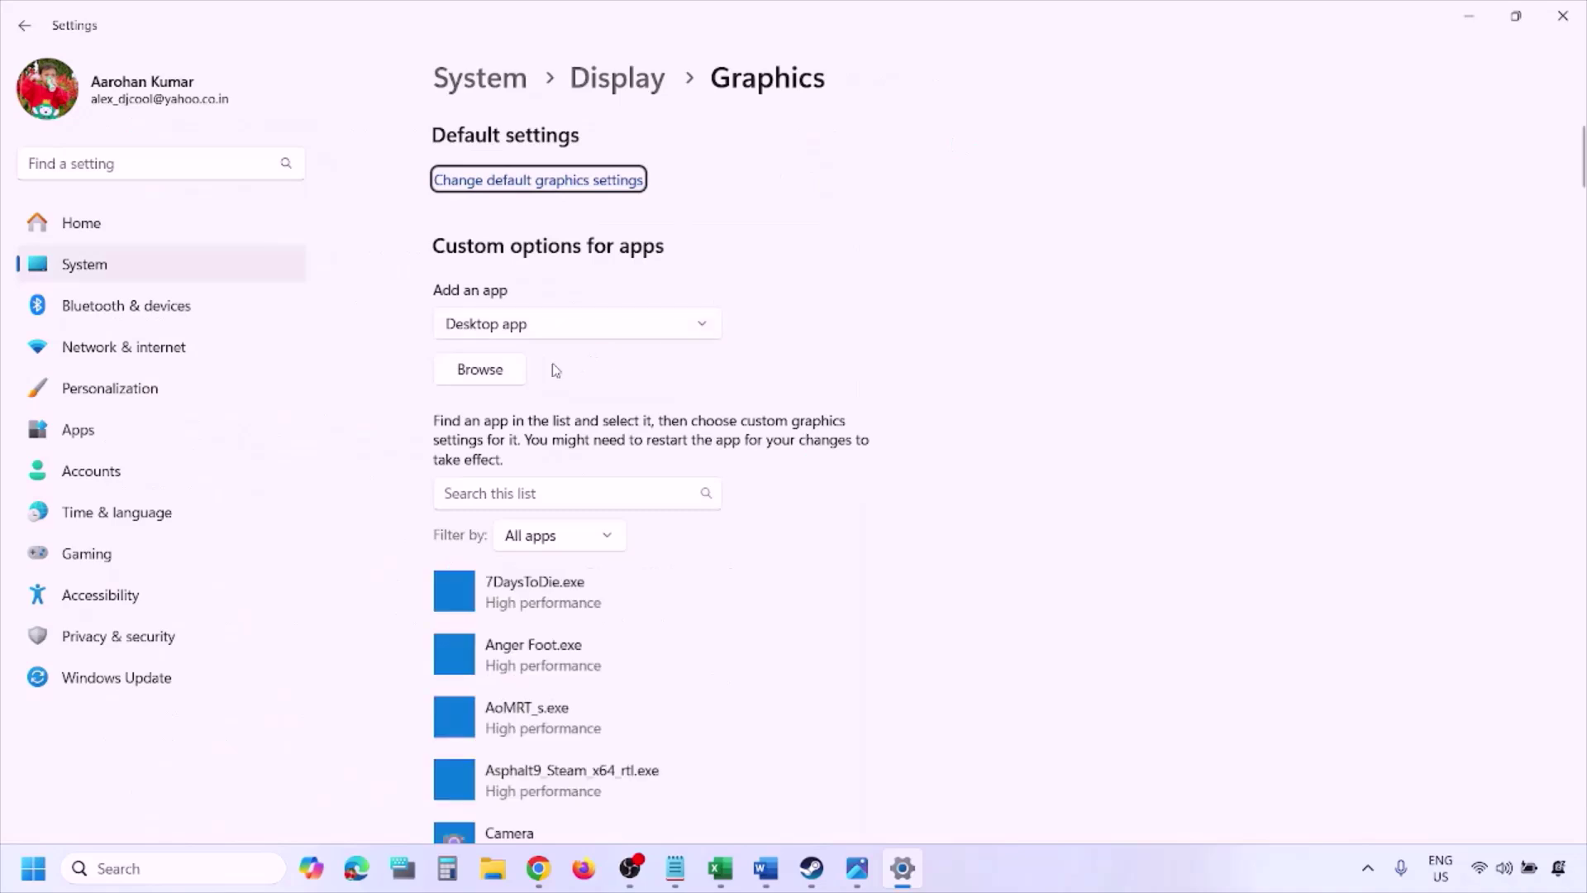
Step: Browse for a desktop app to add on the Graphics page as far as C:\Program Files (x86)\Steam\steamapps, and cancel the file selection
left_click(499, 377)
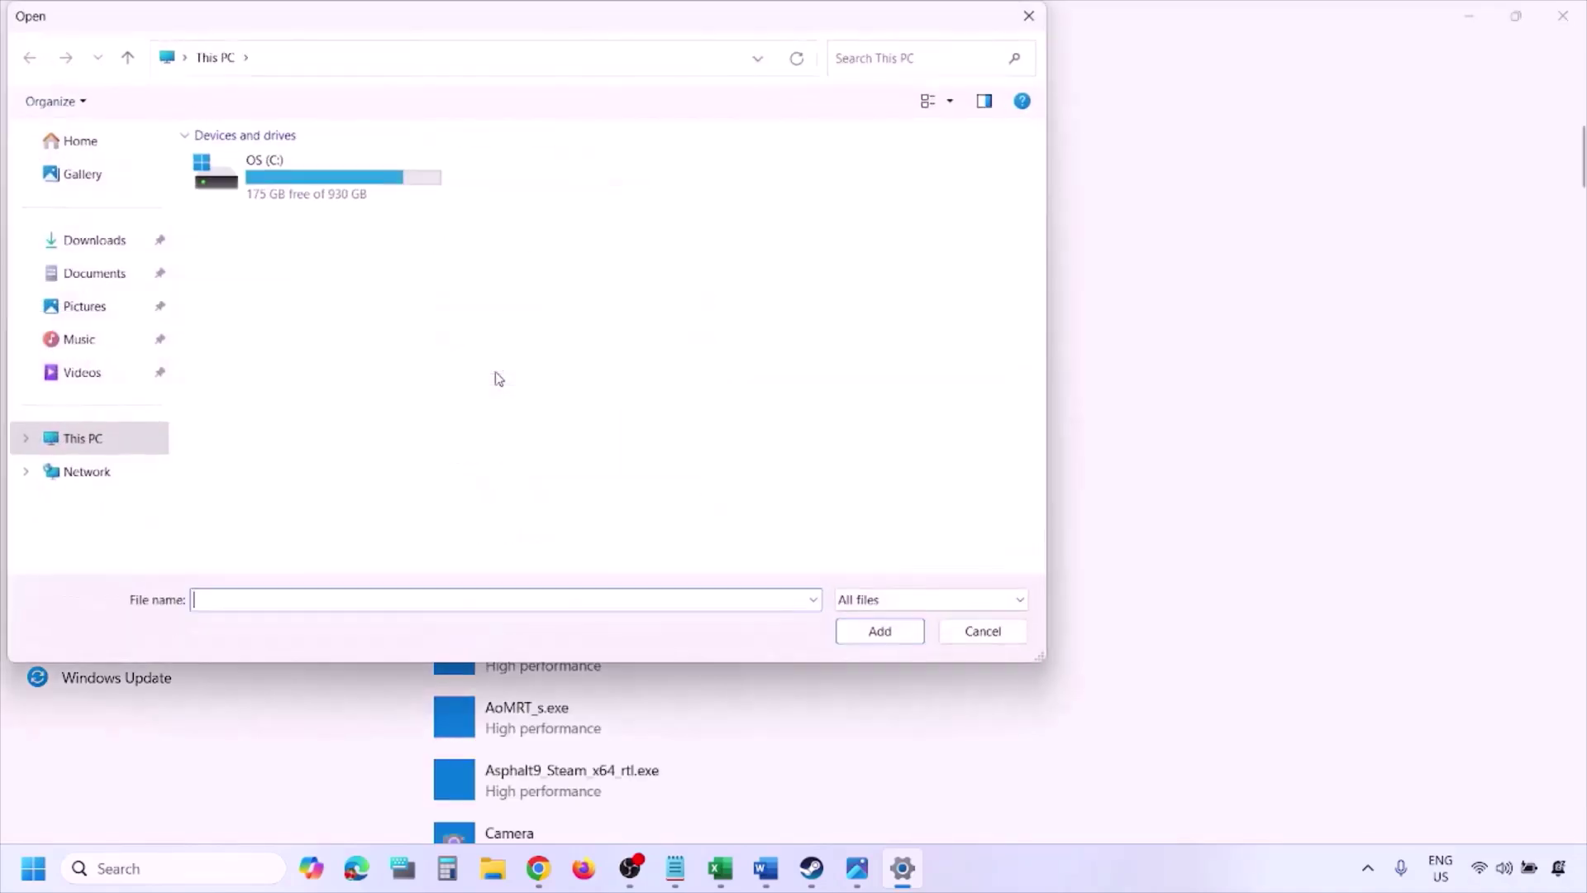
double_click(334, 190)
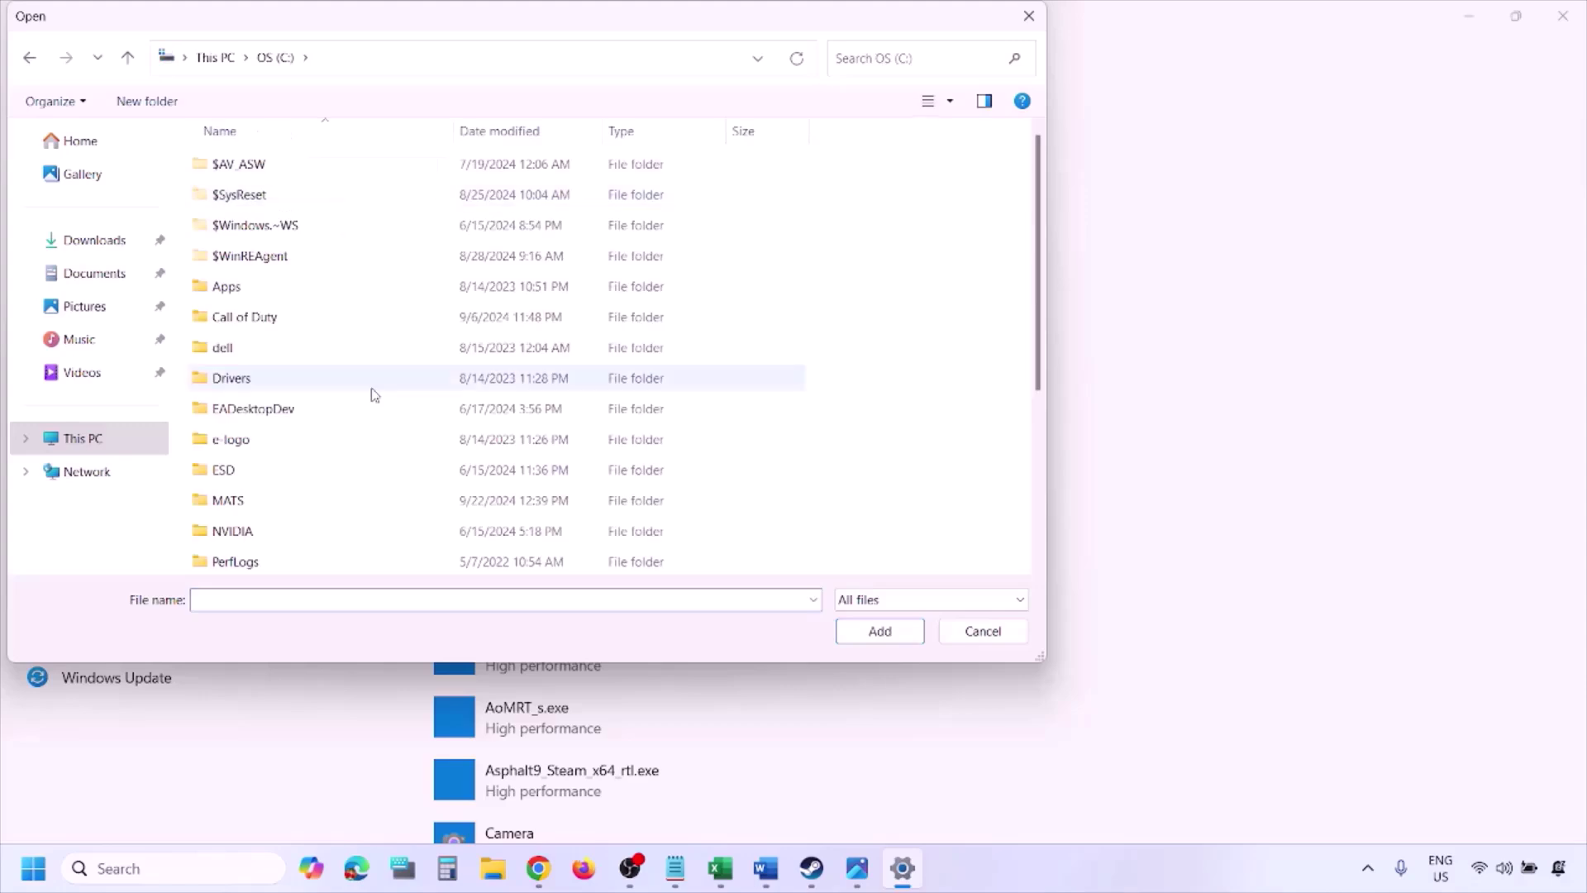
scroll(374, 394, "down", 3)
double_click(331, 353)
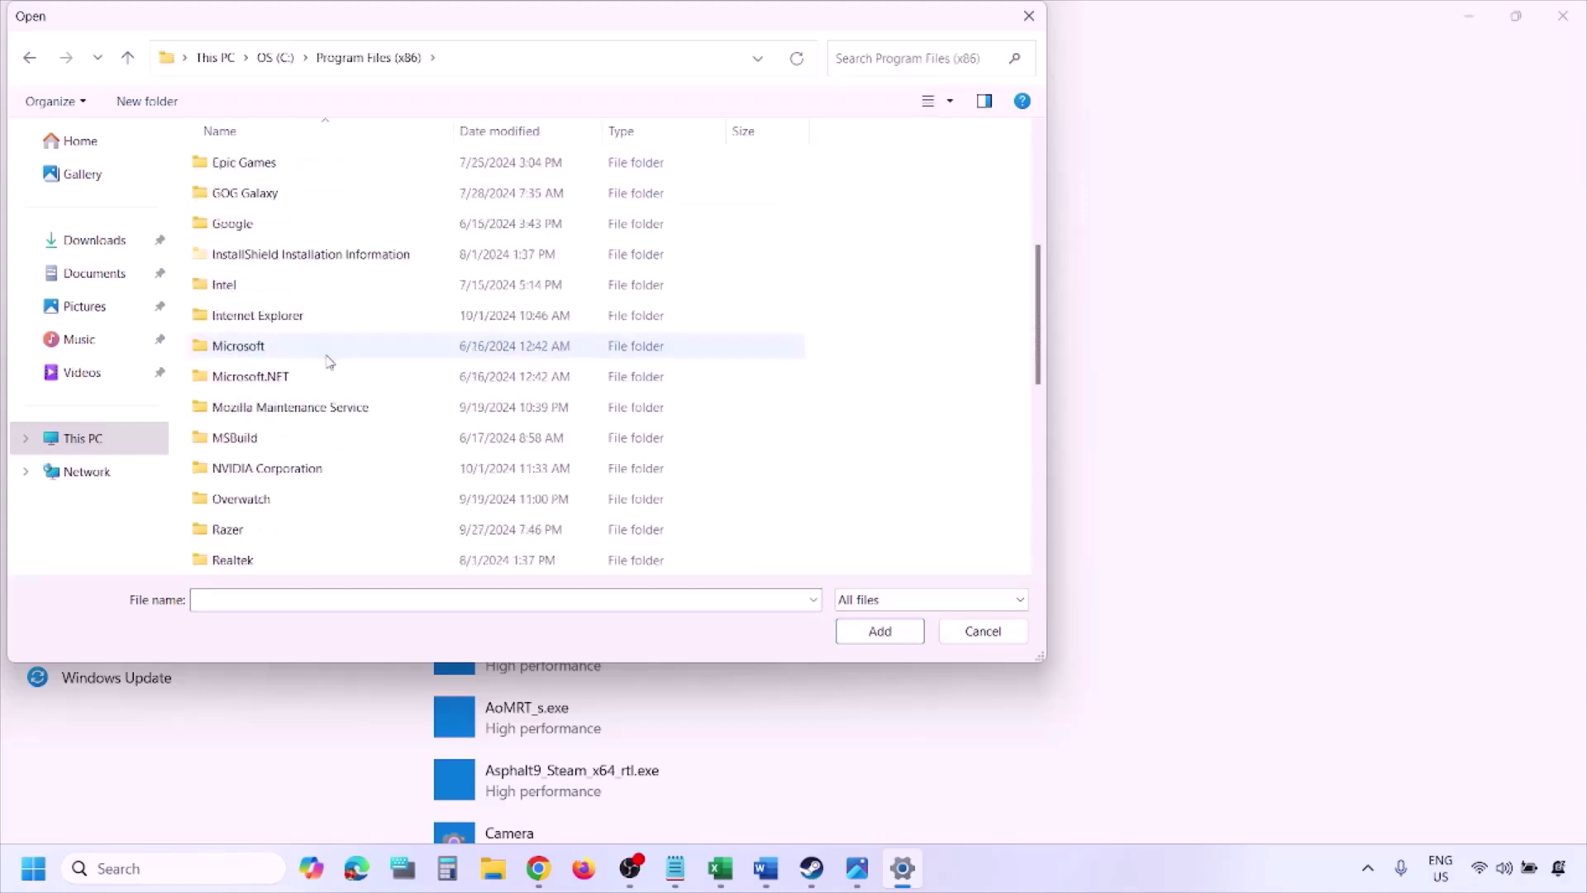
scroll(347, 351, "down", 1)
scroll(364, 344, "down", 3)
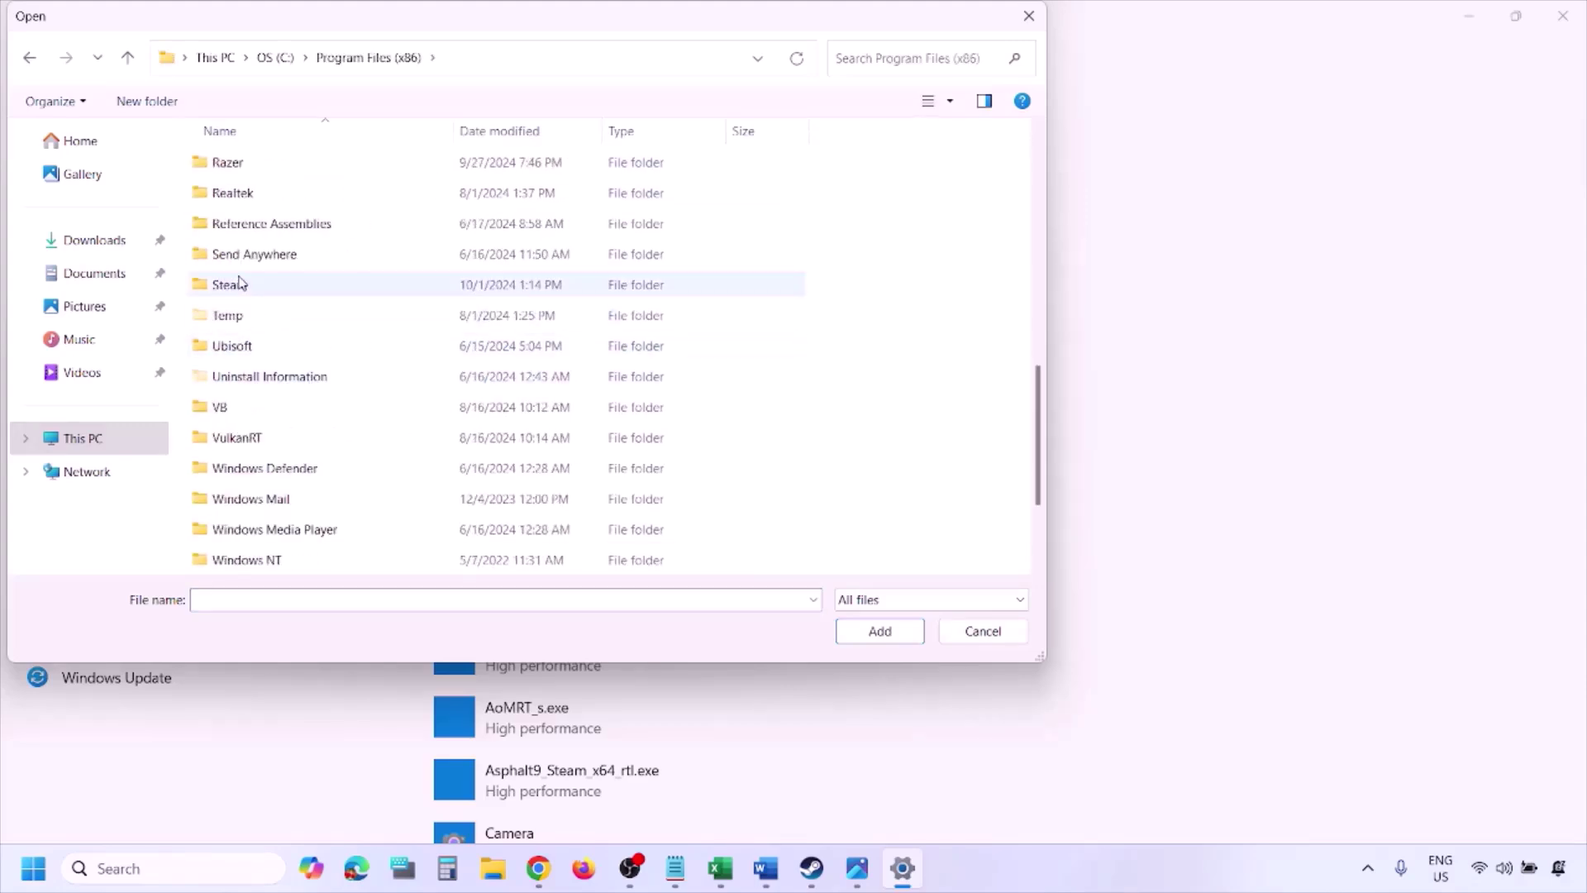
double_click(232, 285)
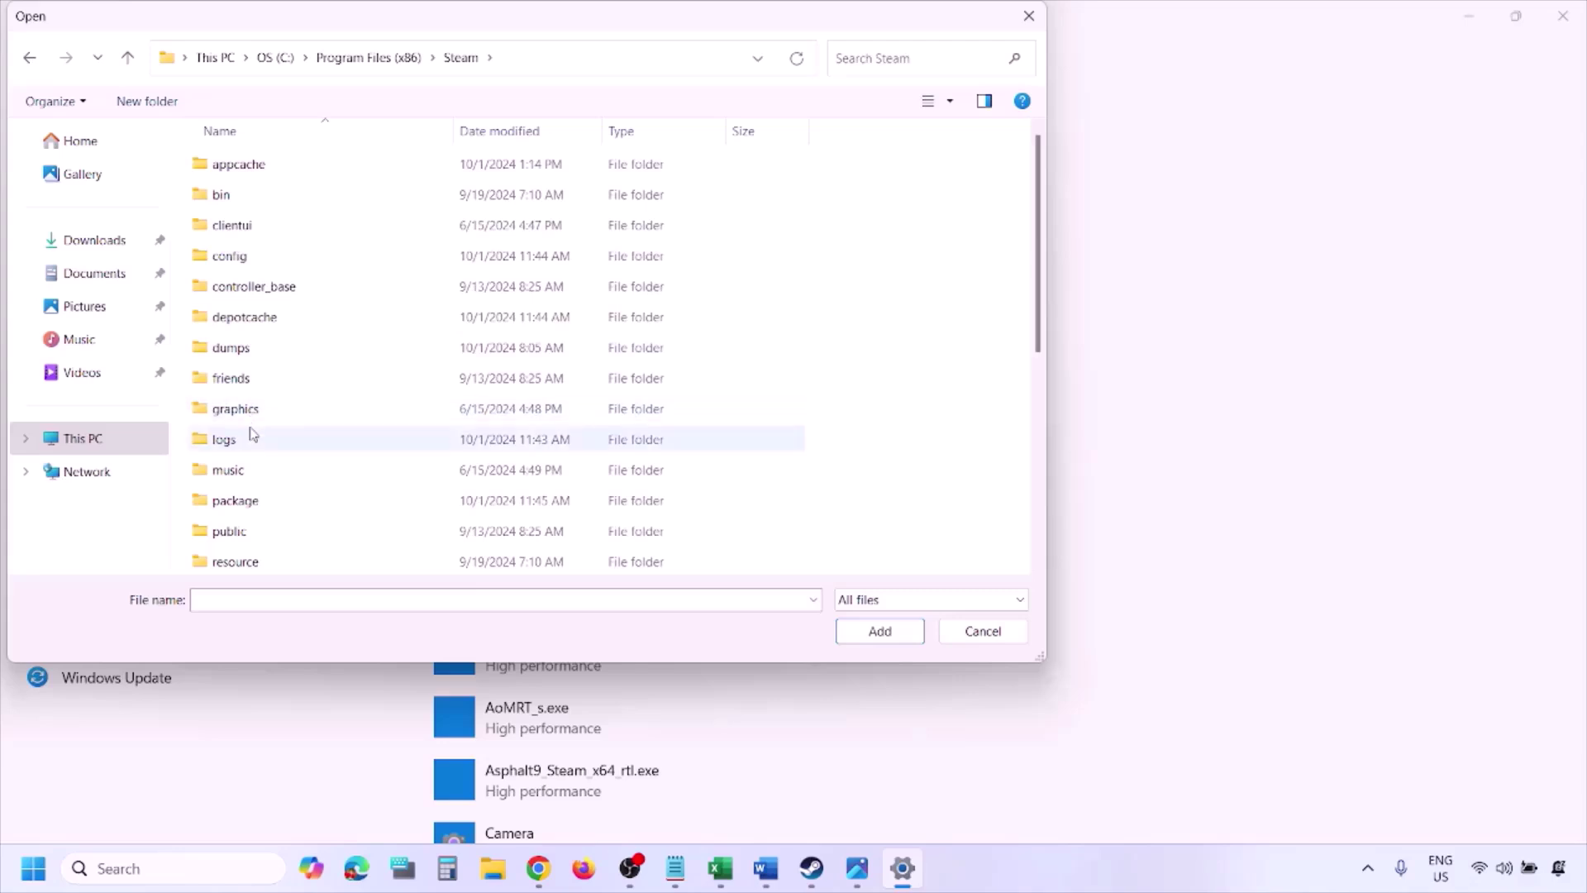
scroll(264, 422, "down", 2)
scroll(266, 372, "down", 2)
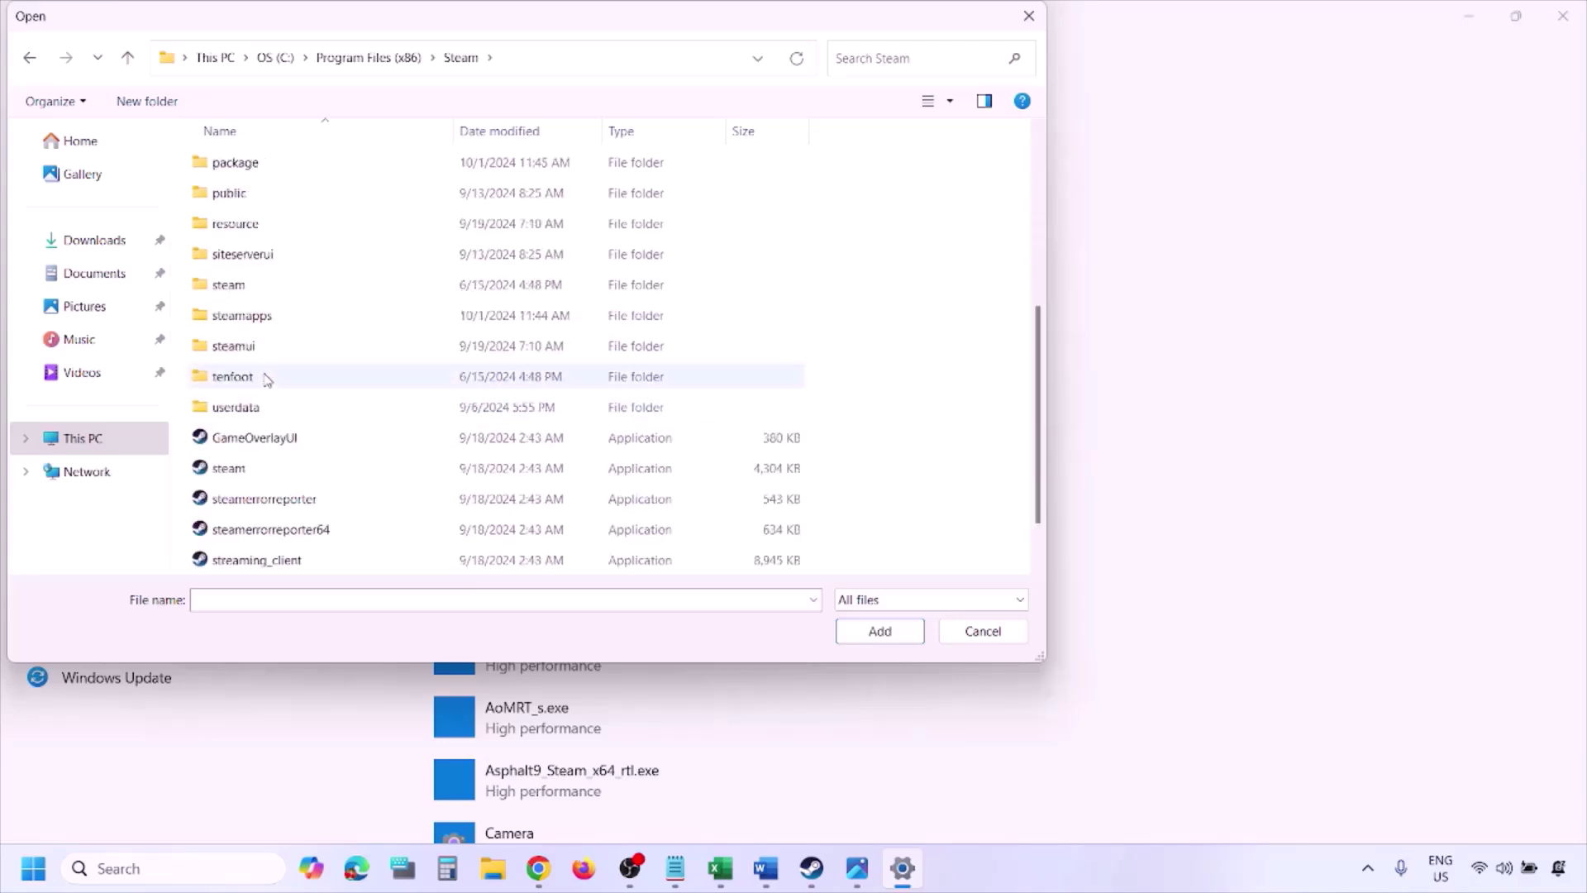
double_click(266, 312)
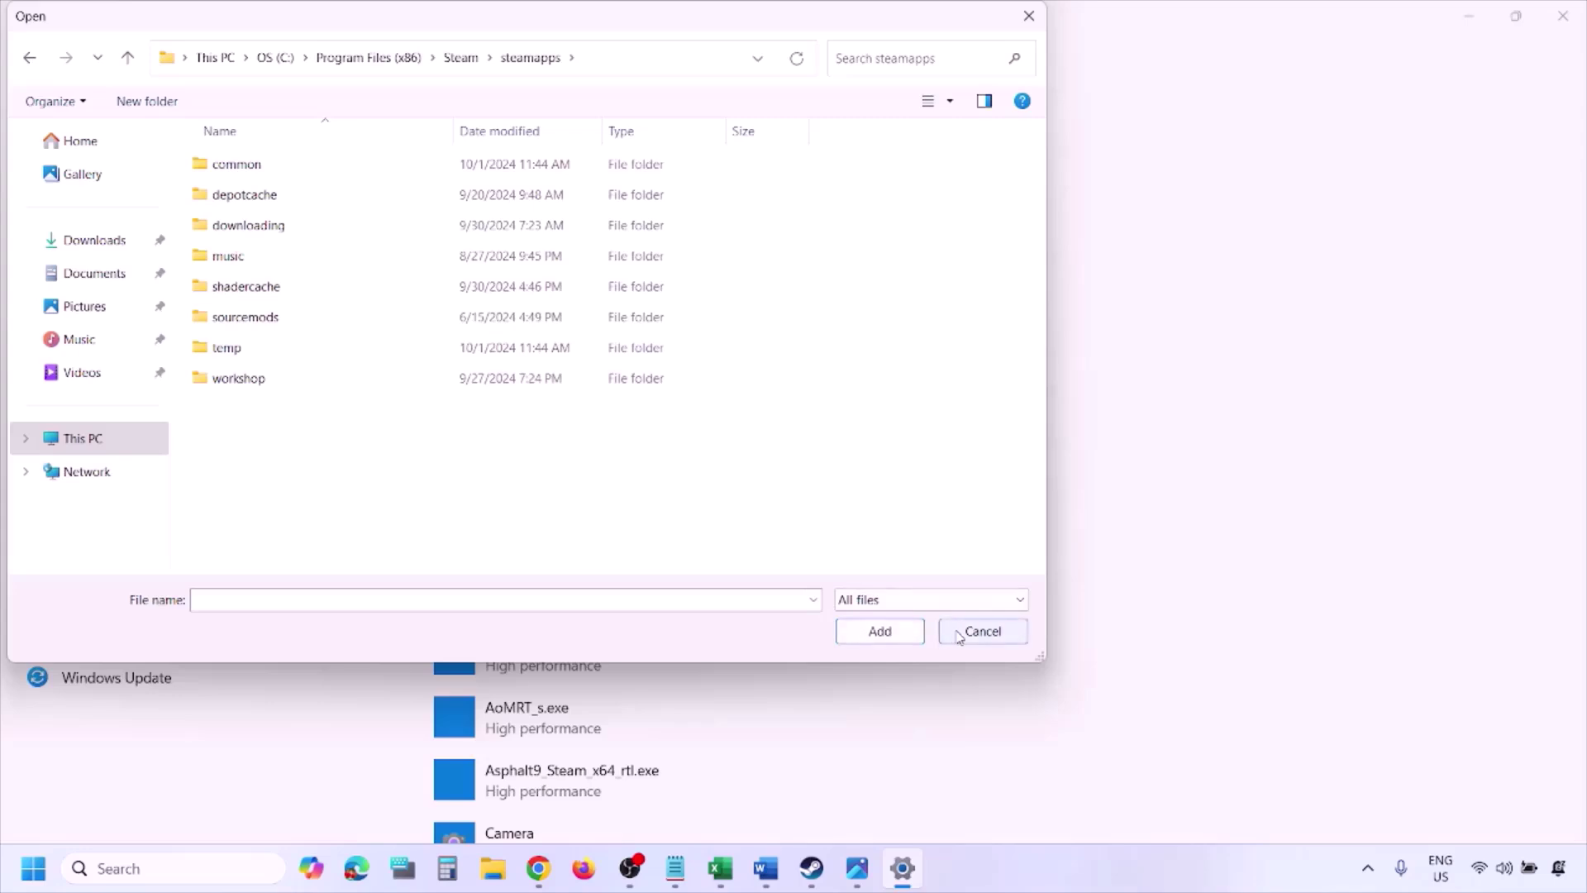
left_click(982, 631)
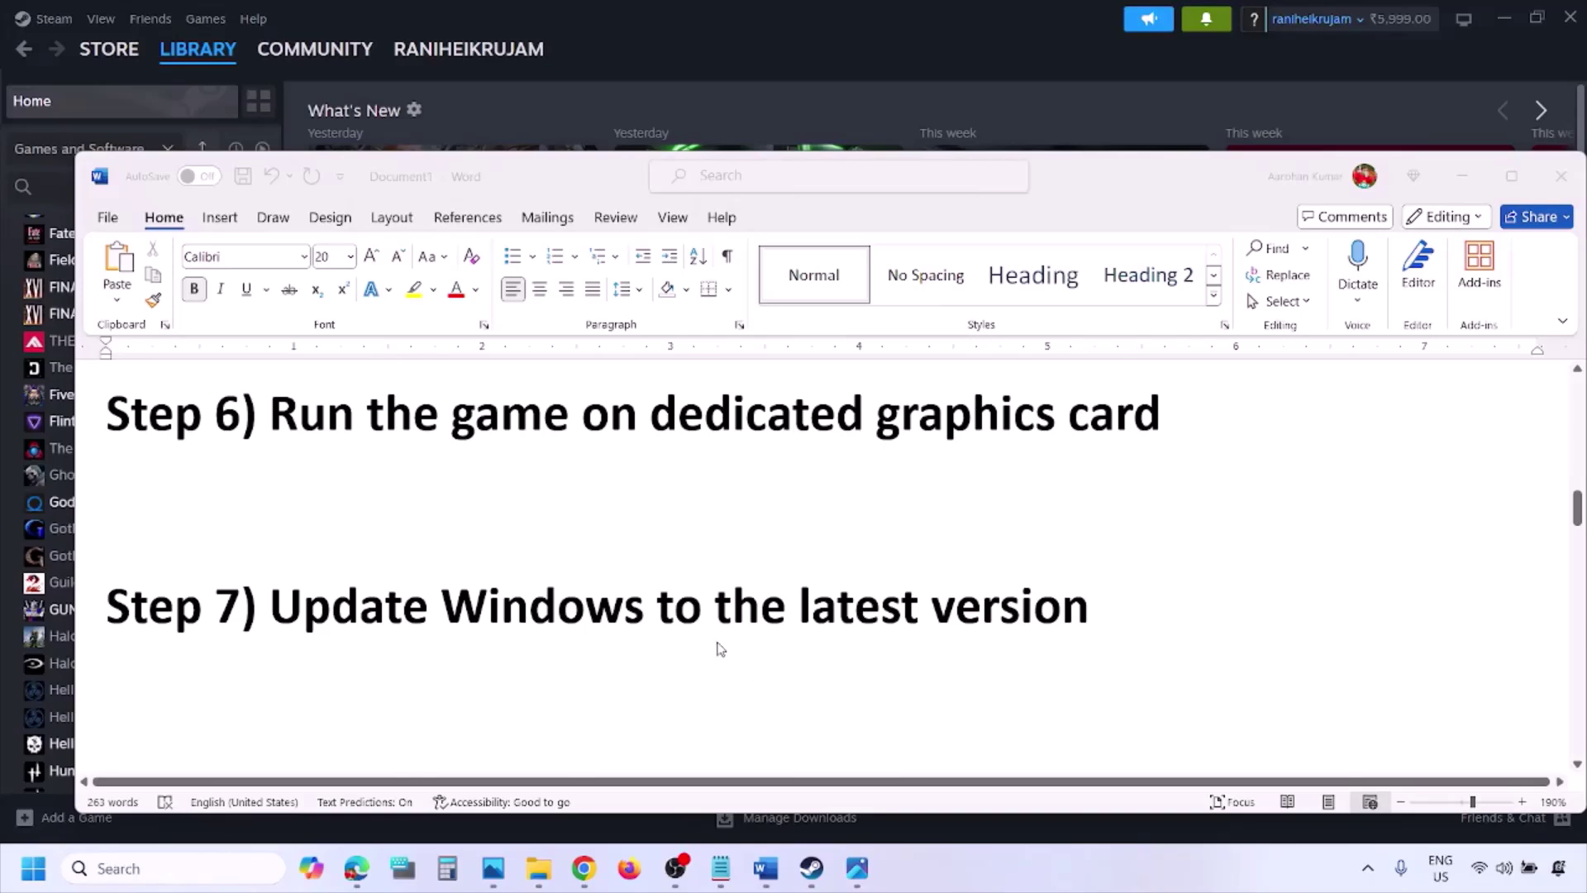
Step: Select the Step 7 text in Word, open Windows Update in Settings, and check for updates
left_click(353, 592)
left_click_drag(282, 606, 1068, 630)
key("super+i")
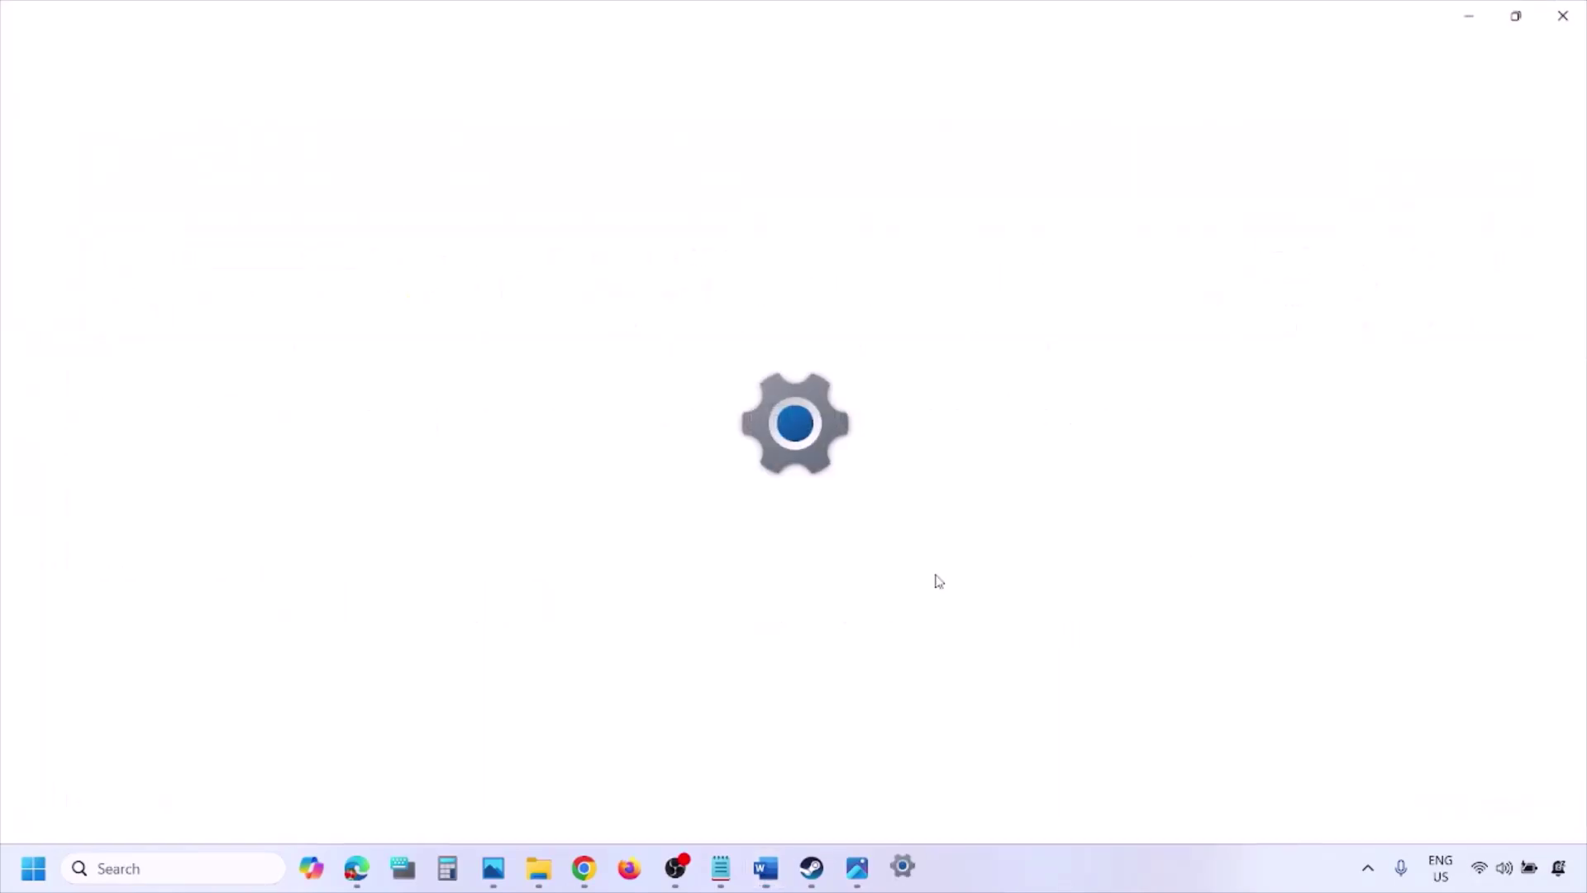
left_click(116, 678)
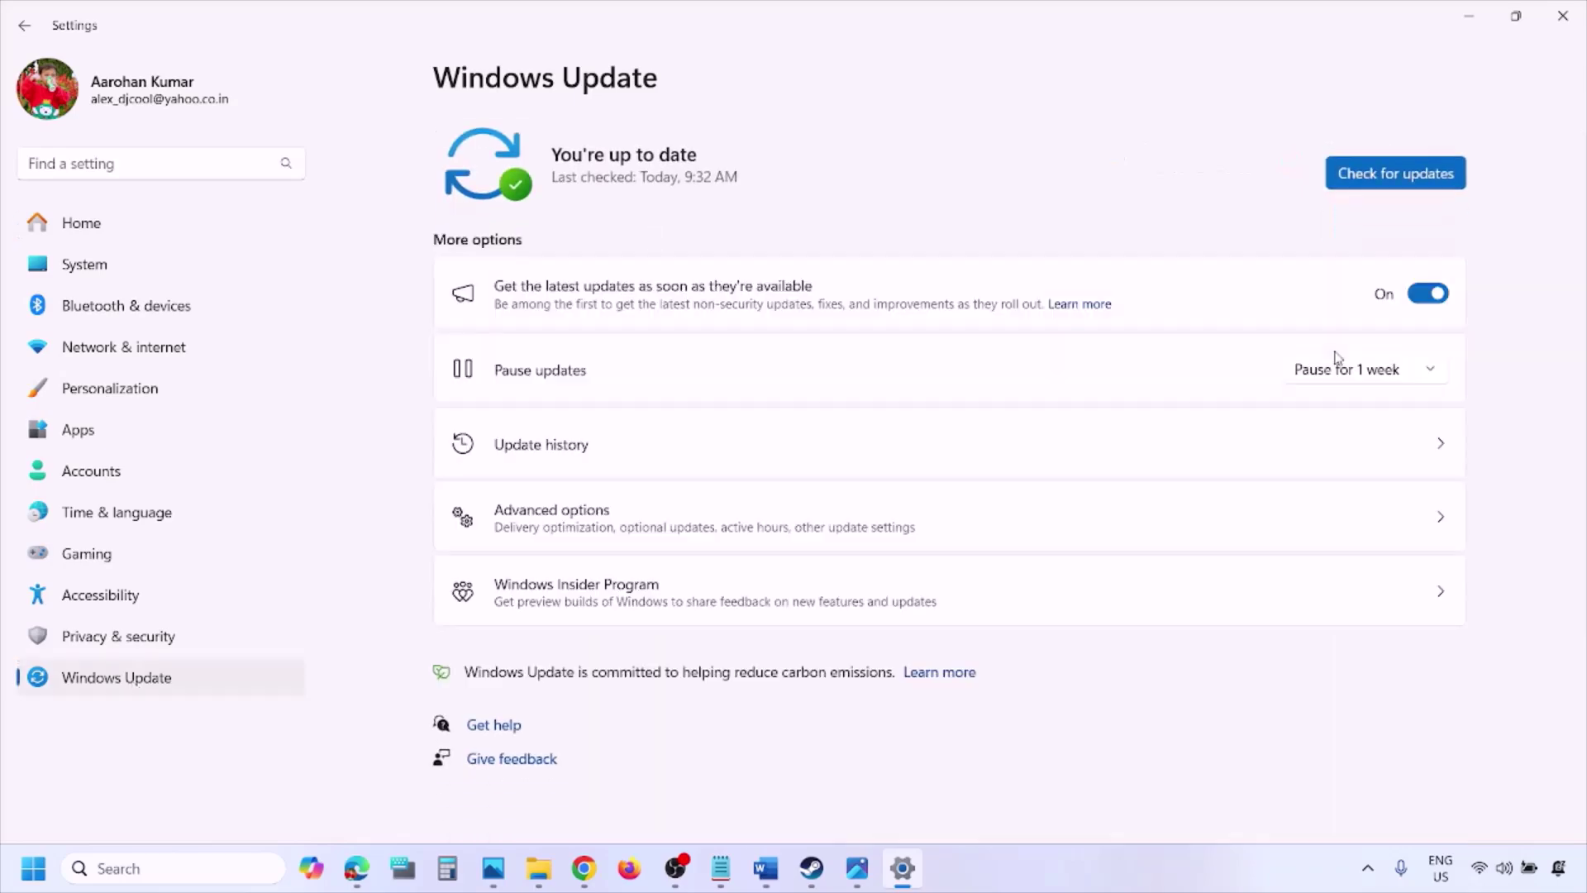
left_click(1401, 176)
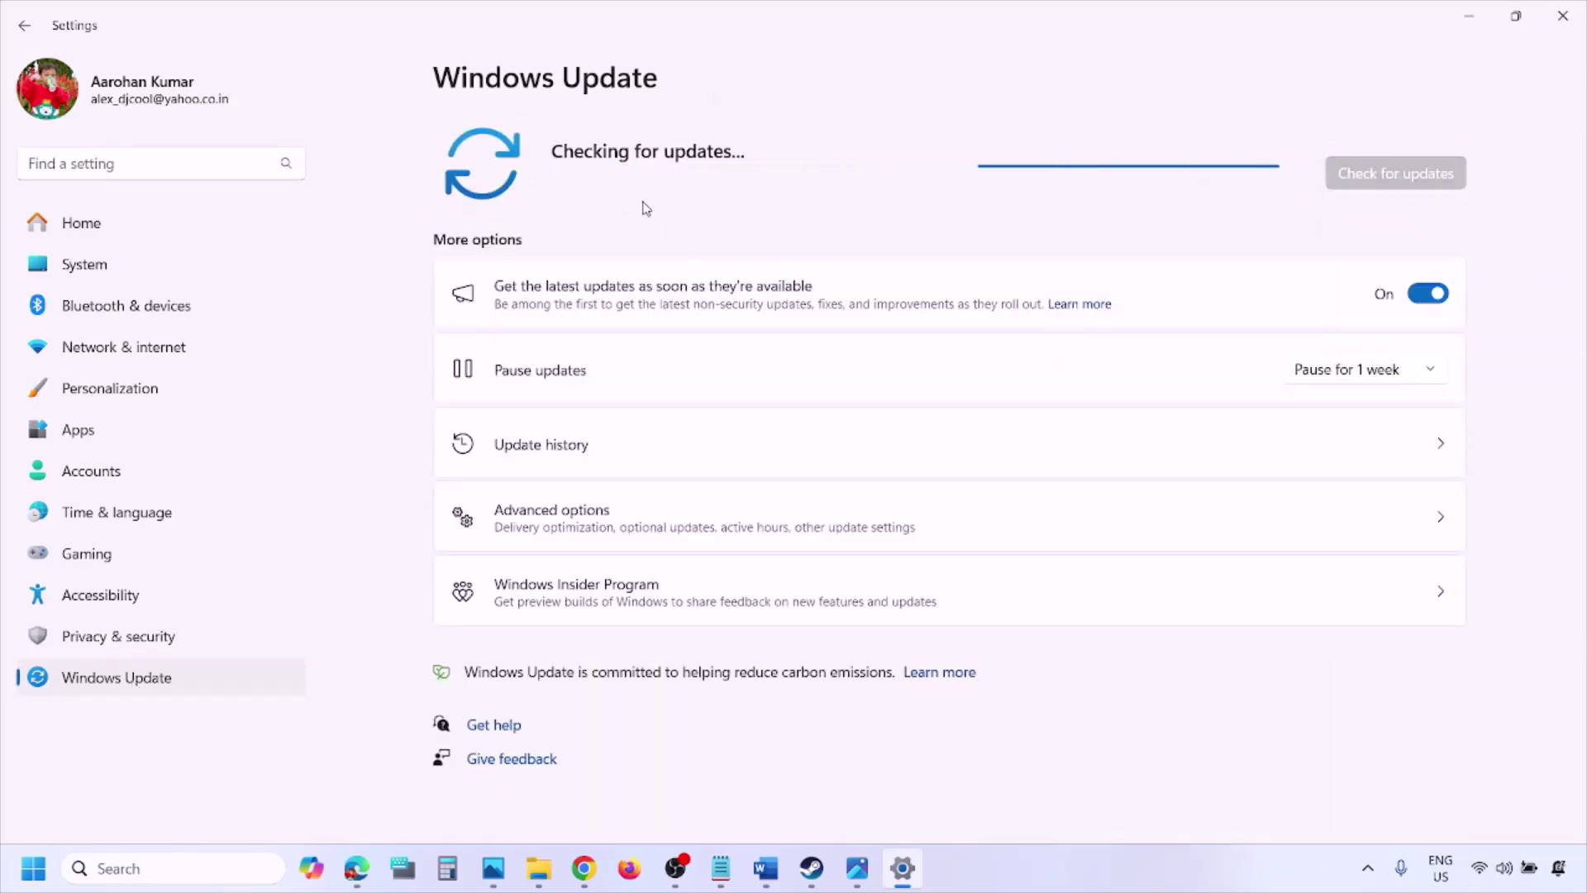
Step: Show the Windows power options containing Restart, and leave them by switching back to Word
left_click(33, 868)
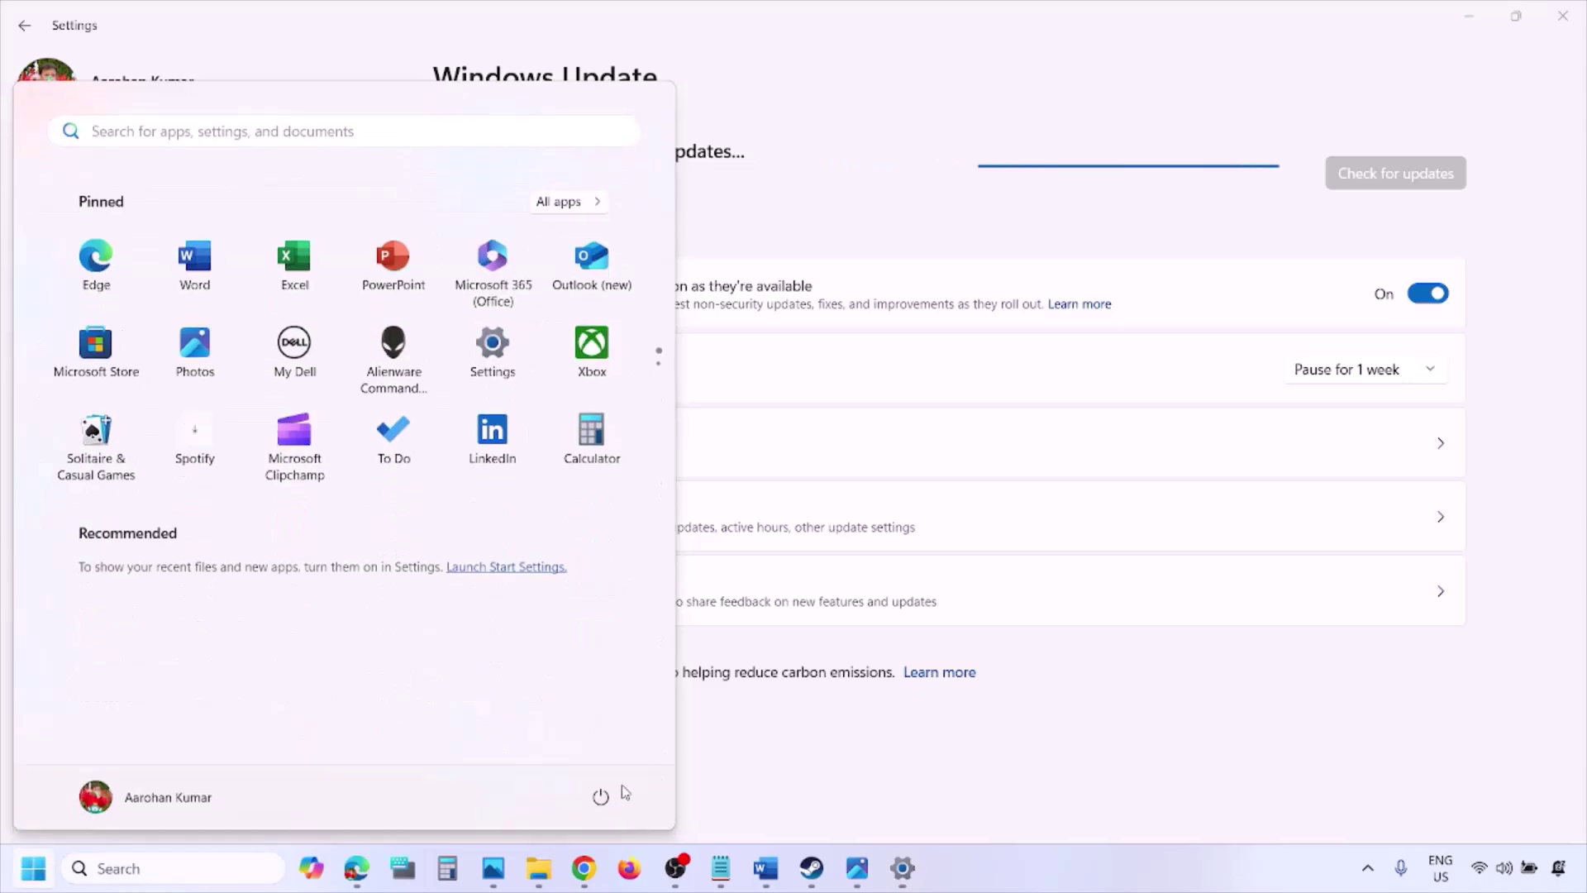
left_click(611, 798)
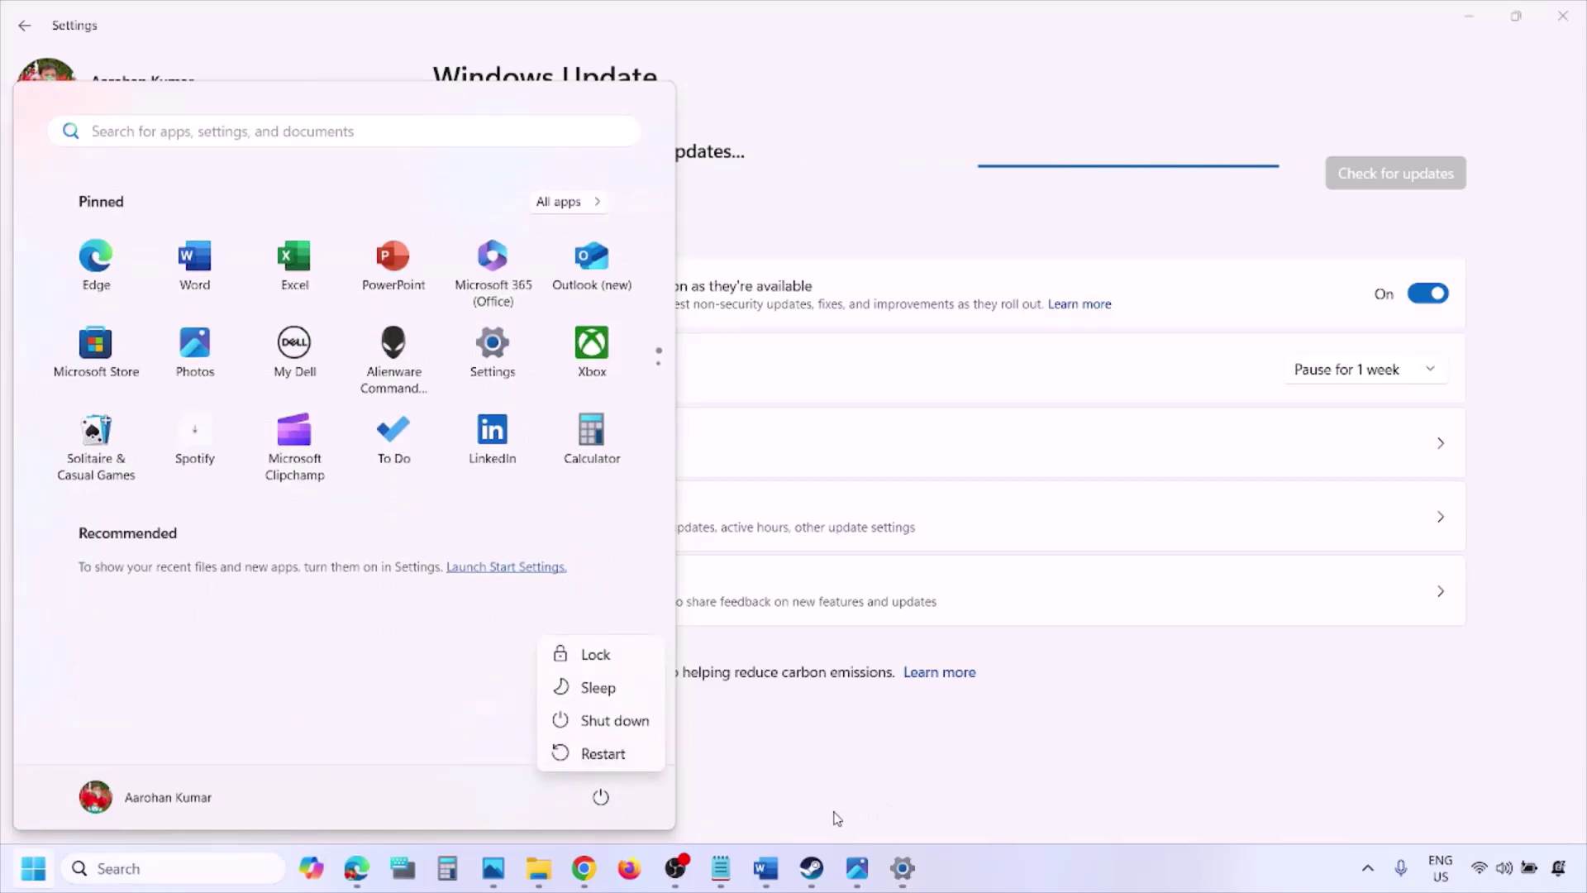
left_click(770, 883)
Step: Copy the Visual C++ link under Step 8 in Word and open it in a new Chrome window
scroll(695, 637, "down", 4)
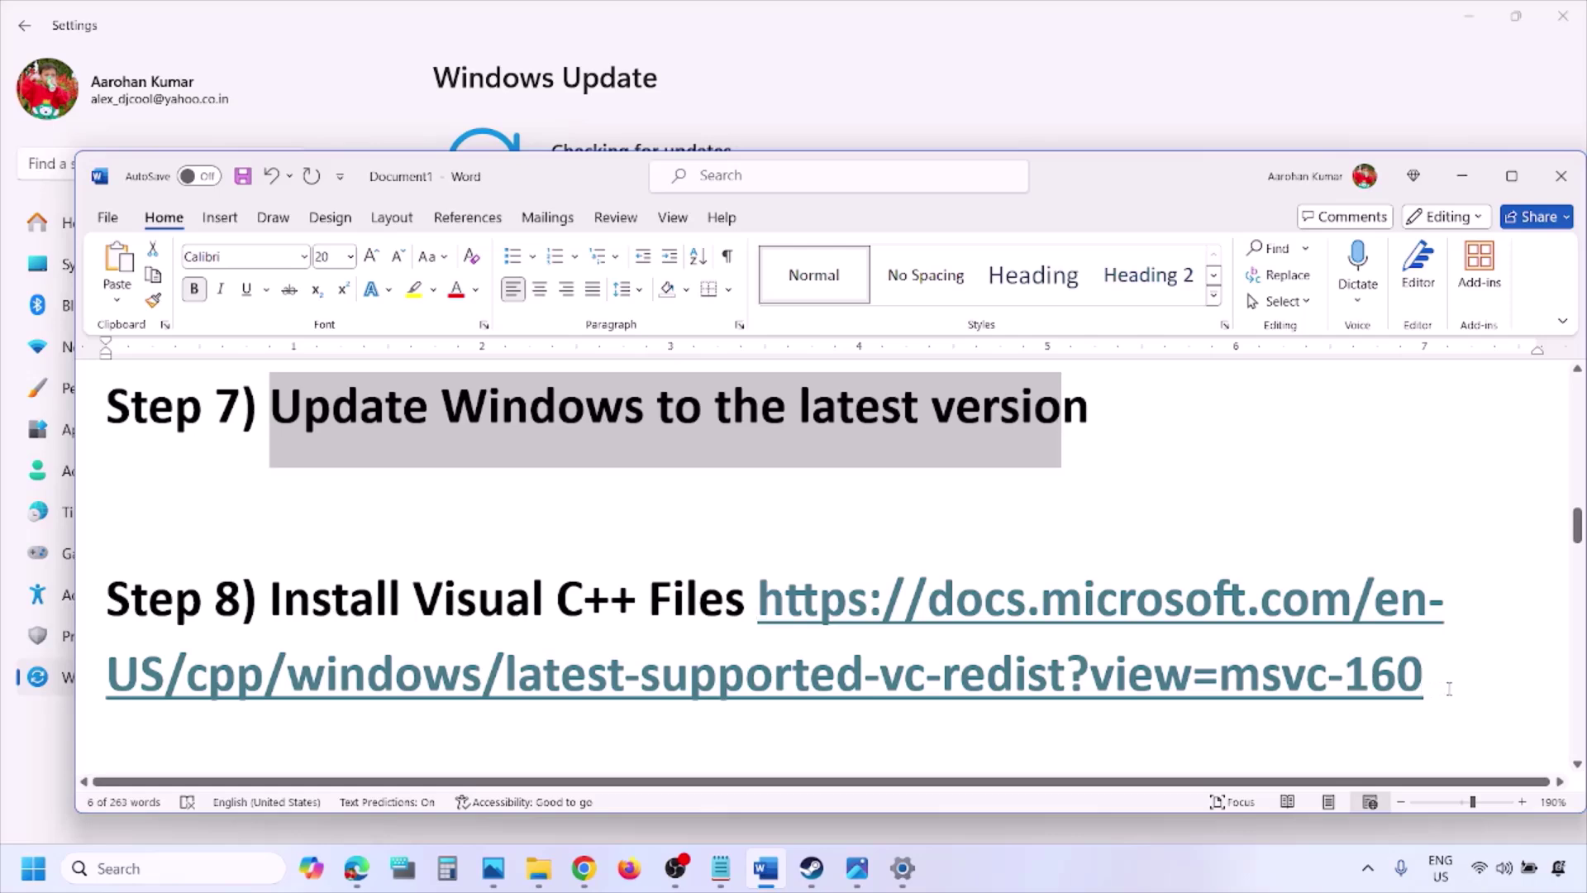
left_click_drag(1450, 688, 867, 603)
key("ctrl+c")
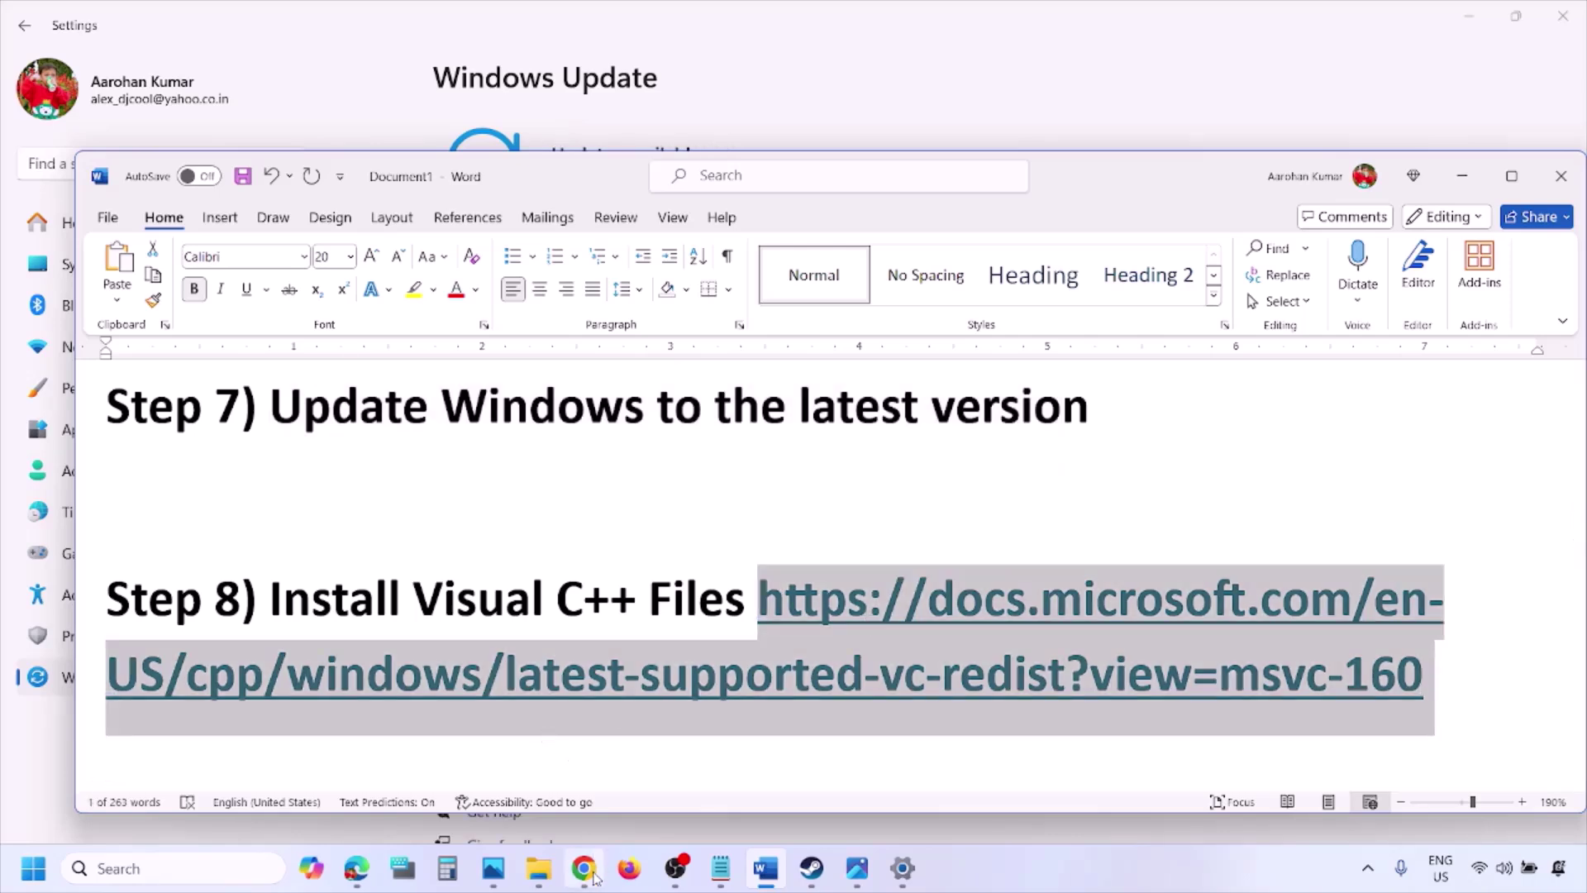
right_click(583, 868)
left_click(518, 686)
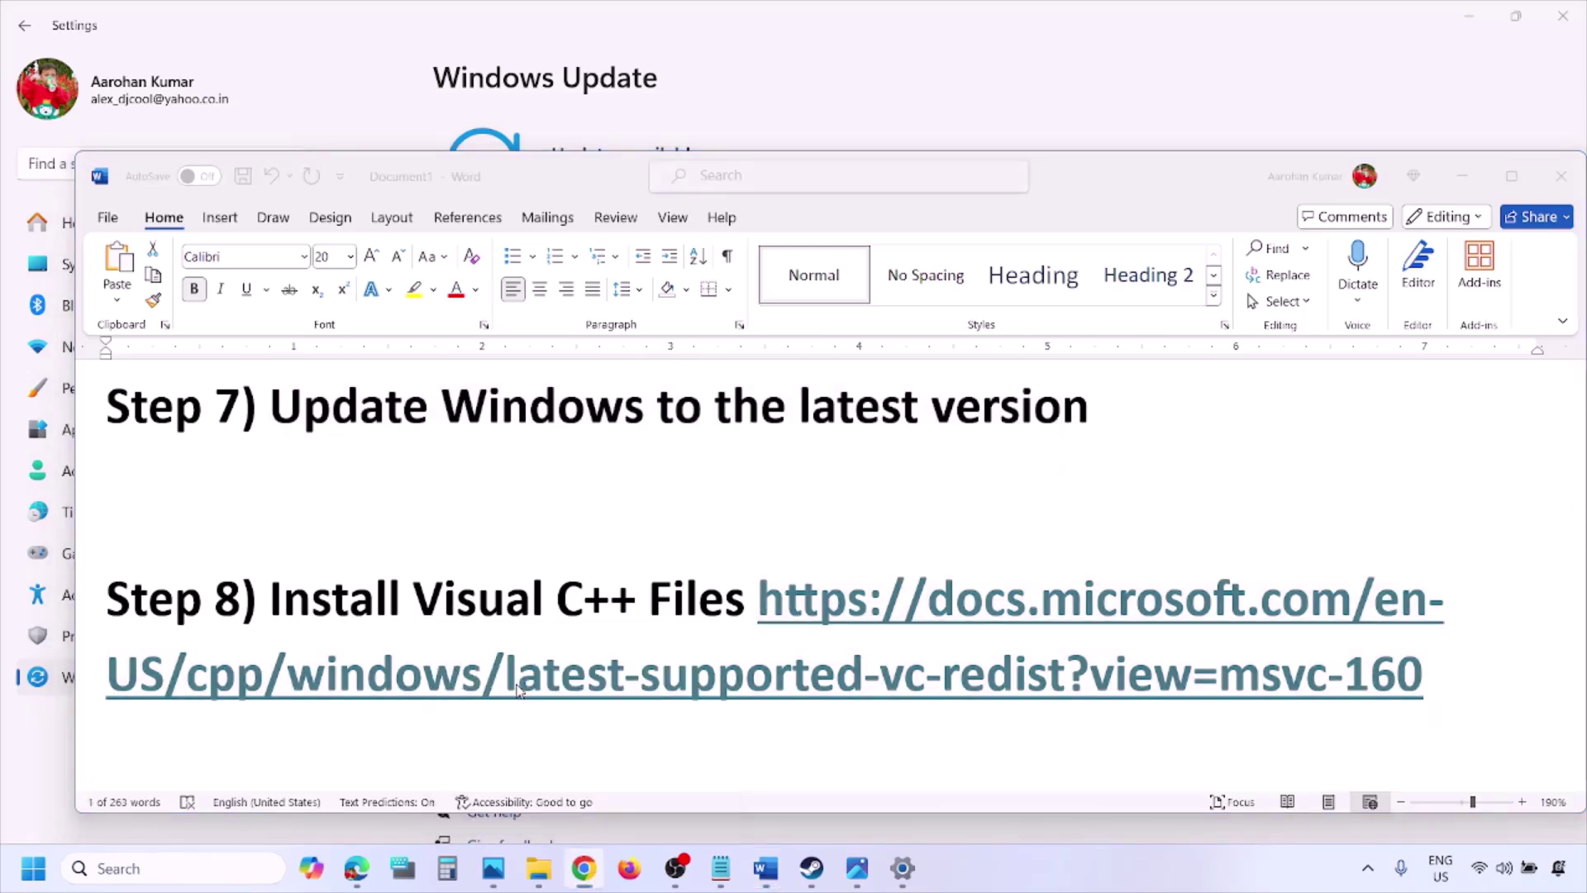
key("ctrl+v")
key("Return")
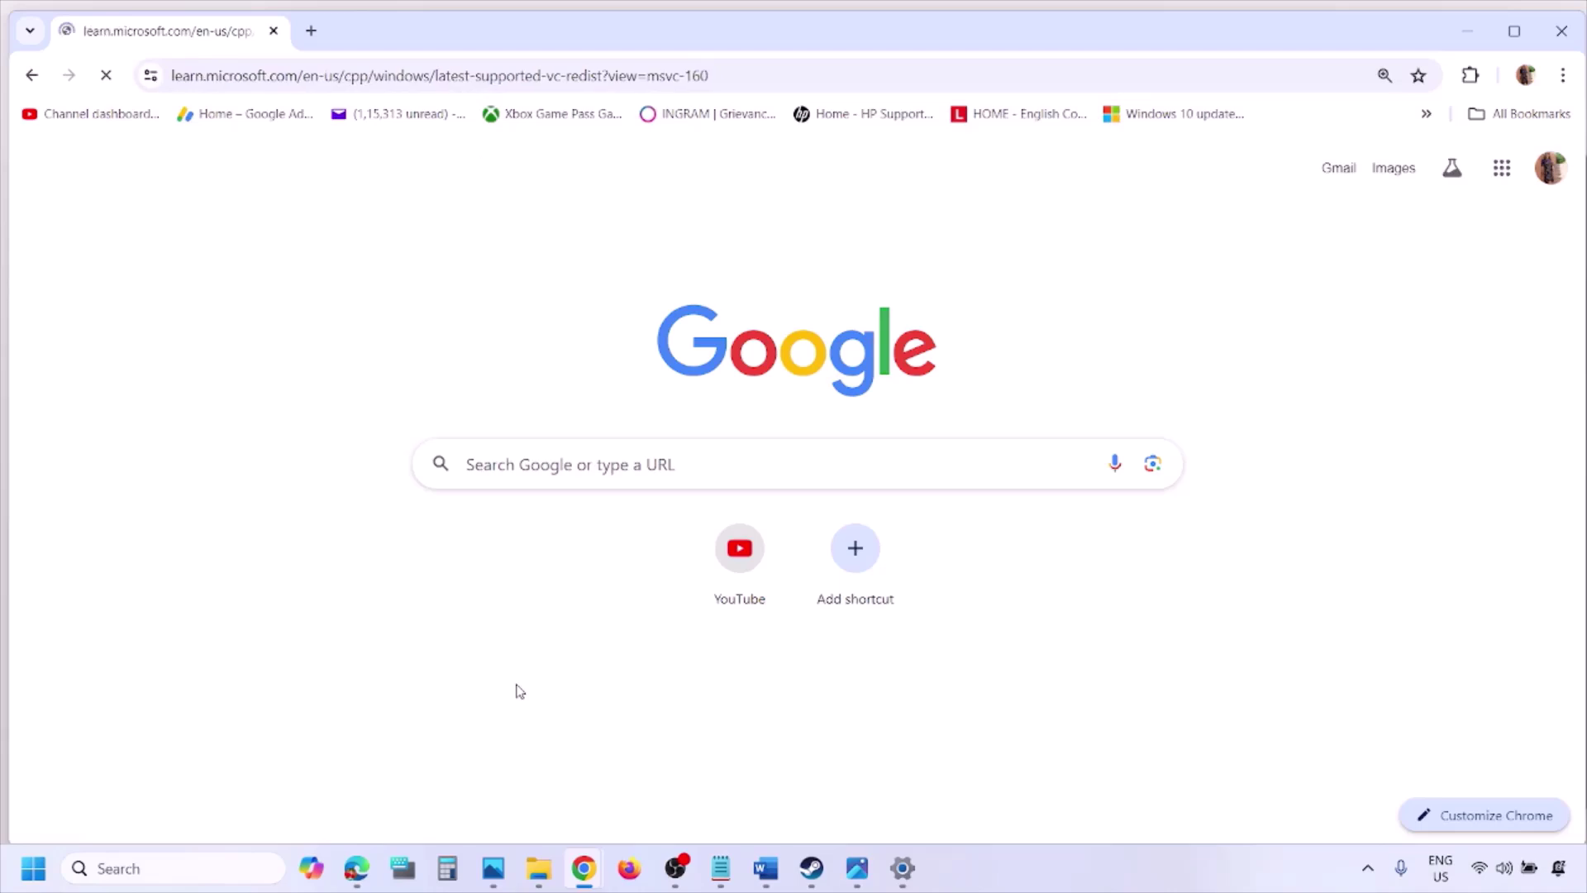
Step: Download and run the X86 package listed under Latest Microsoft Visual C++ Redistributable Version, and start its repair
scroll(691, 486, "down", 4)
scroll(691, 488, "down", 6)
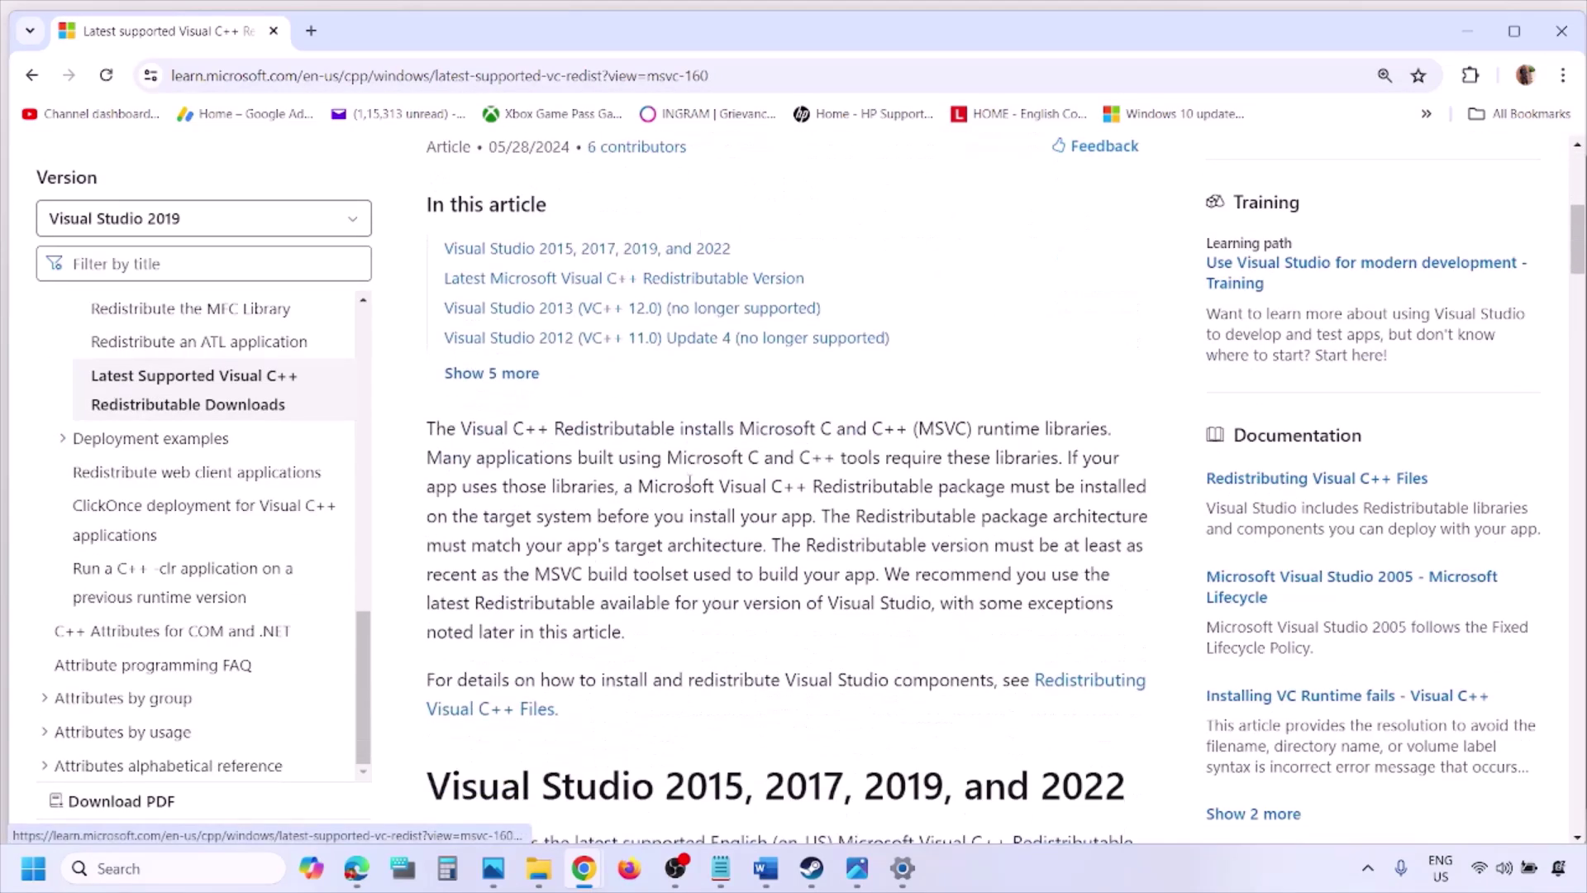
left_click_drag(511, 446, 1066, 443)
scroll(696, 591, "down", 9)
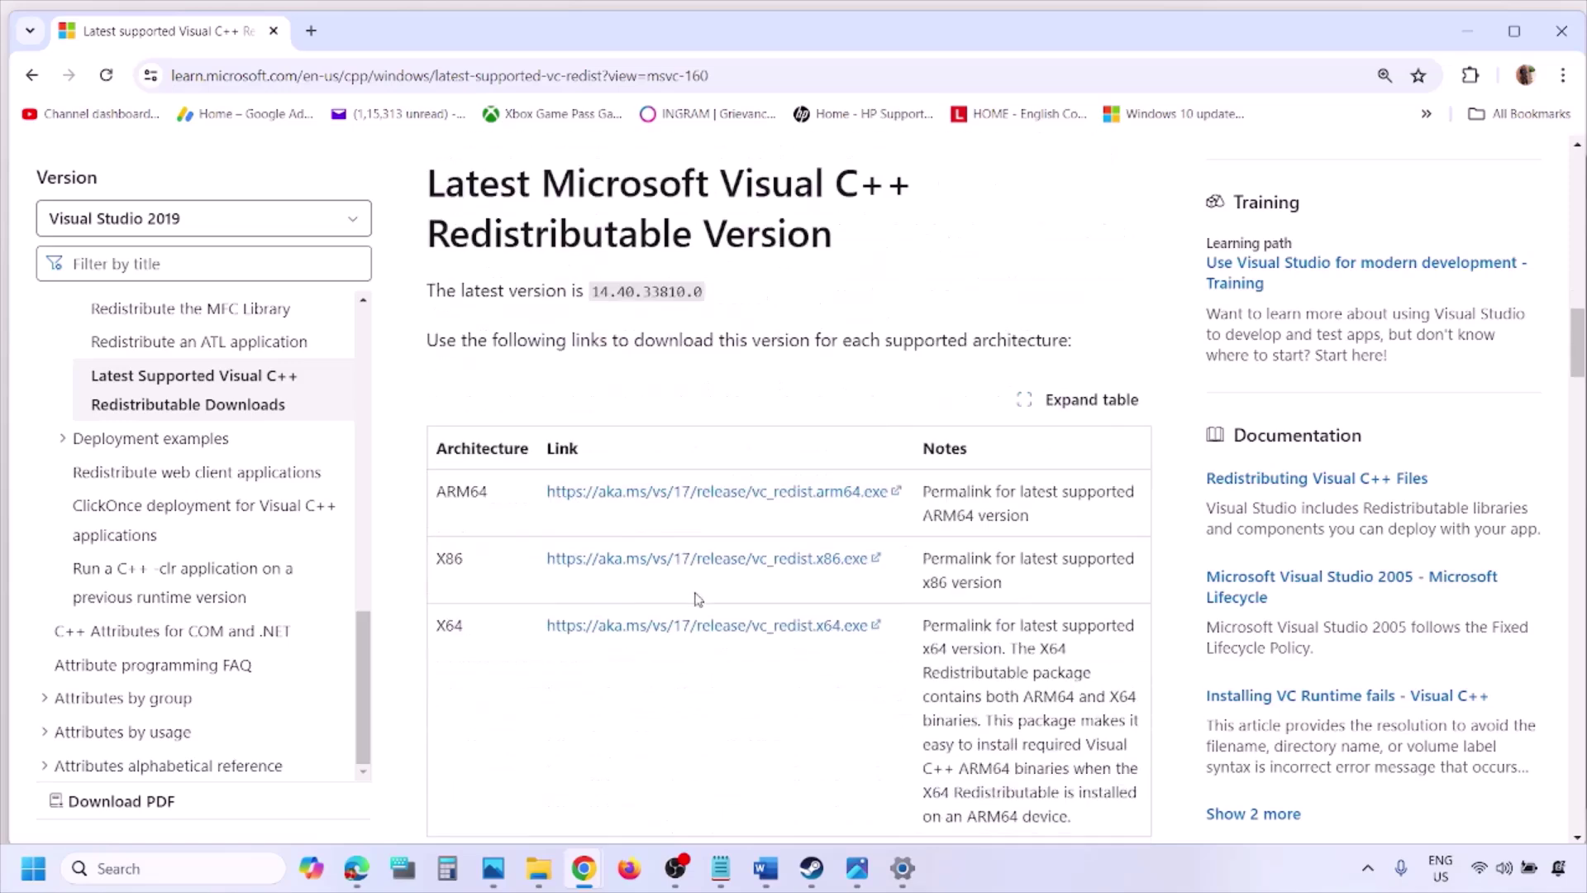
double_click(447, 477)
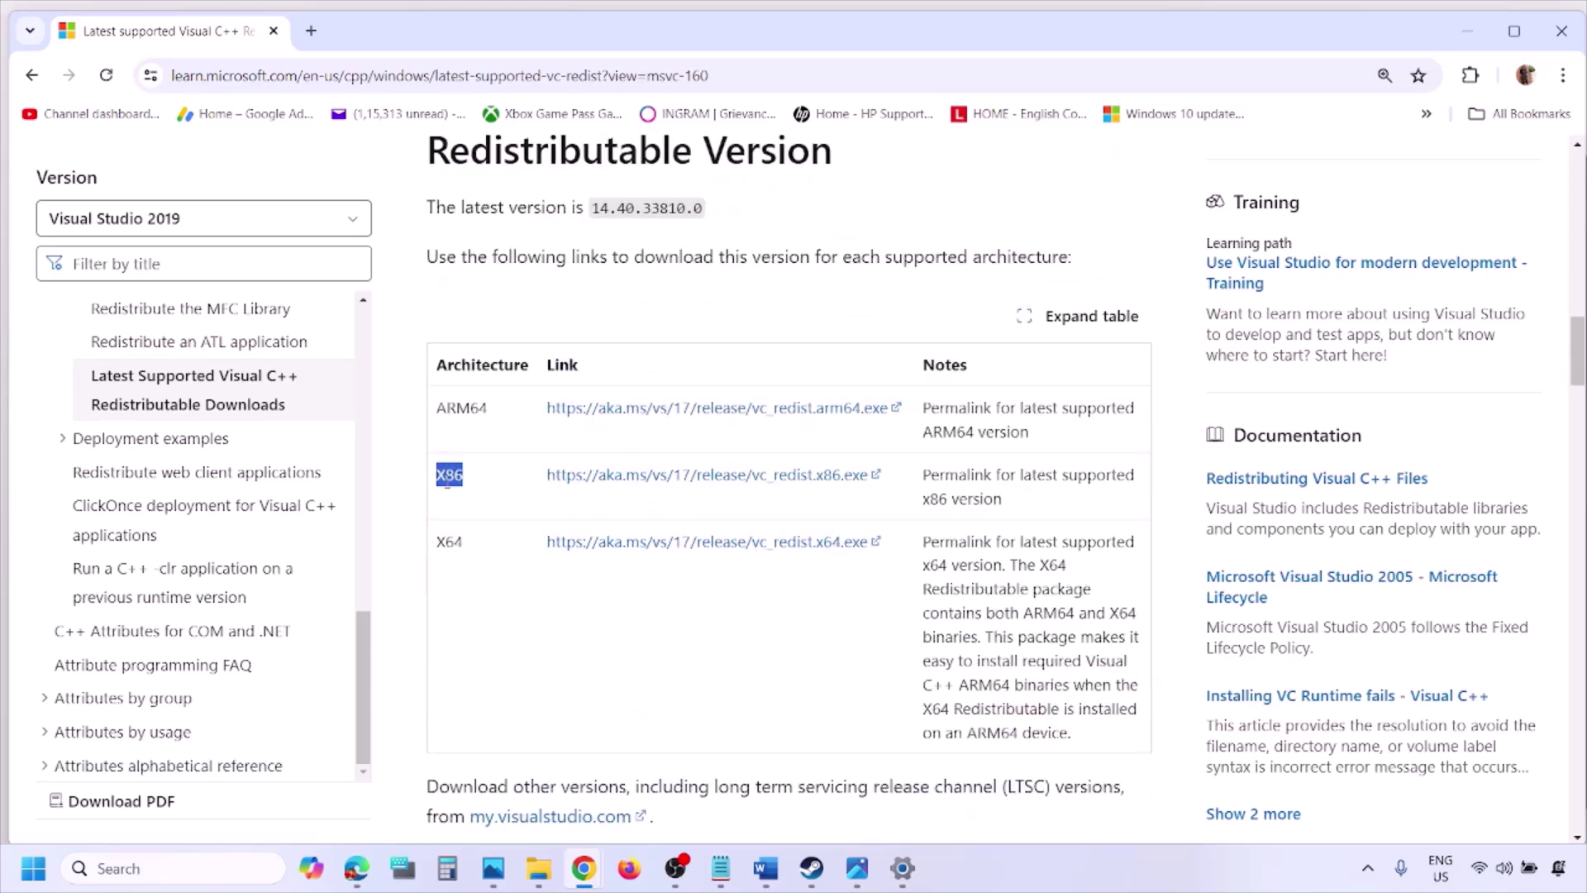
double_click(449, 542)
left_click_drag(445, 496, 780, 492)
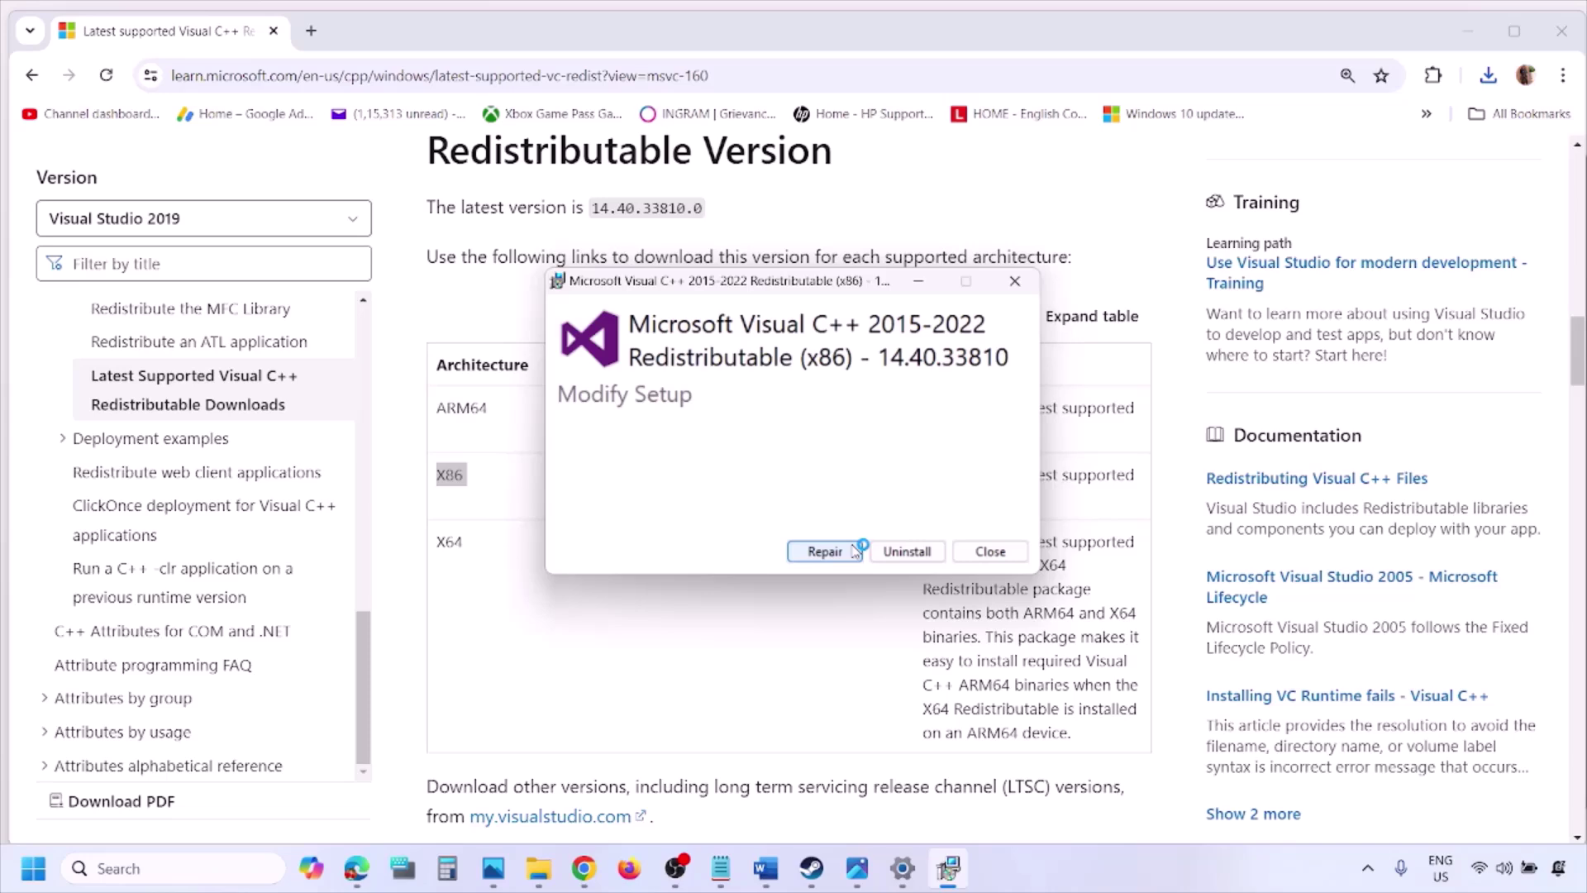
left_click(853, 551)
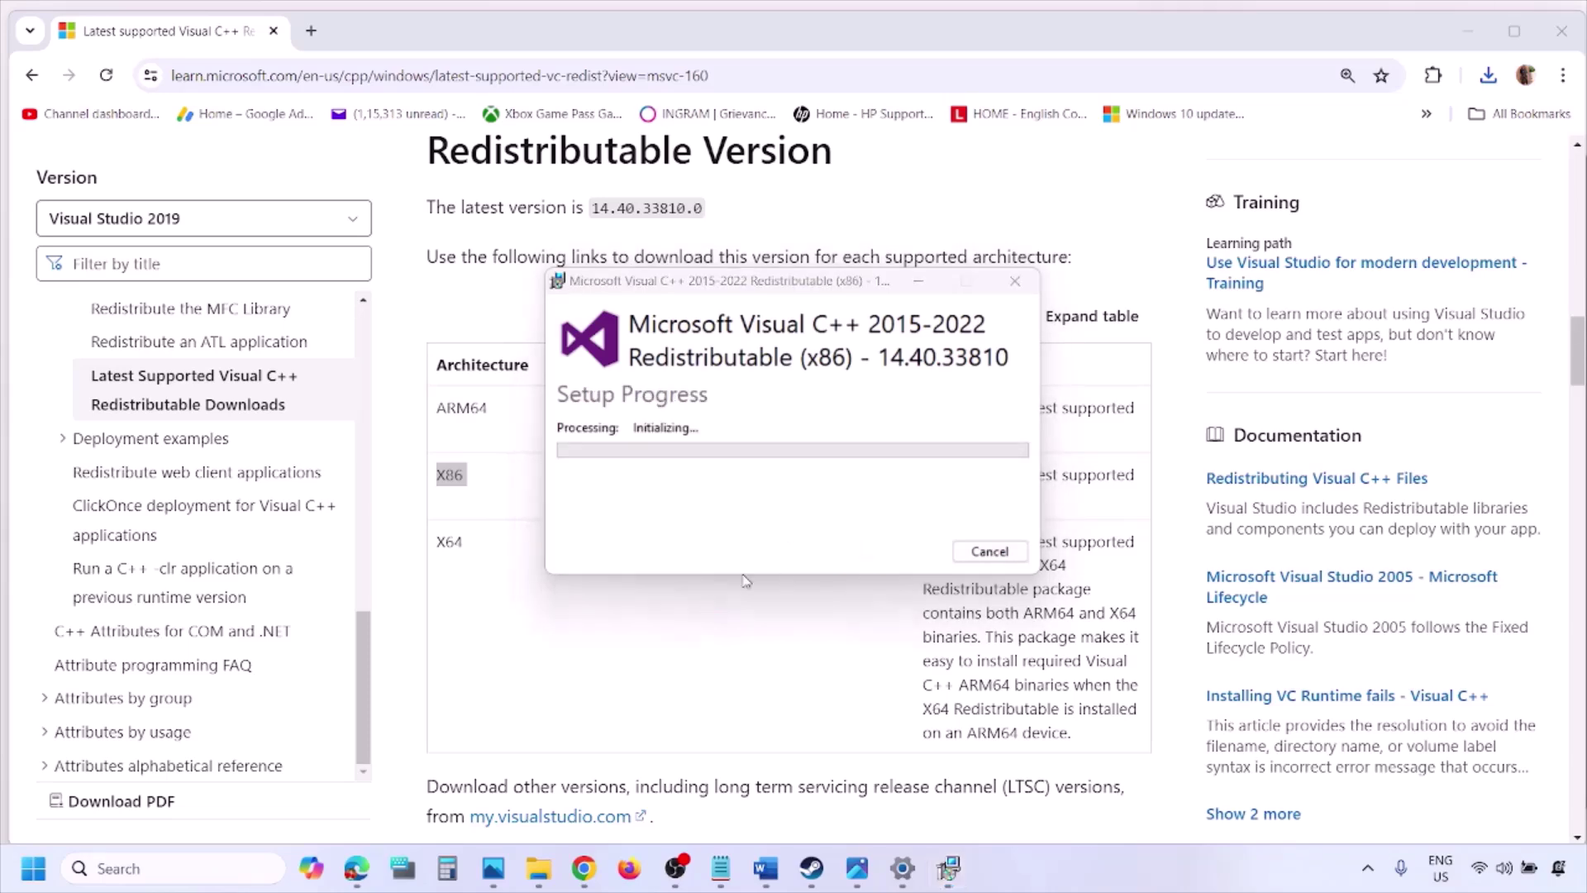
Step: Download the X64 package, run VC_redist.x64.exe, and start its repair
double_click(449, 542)
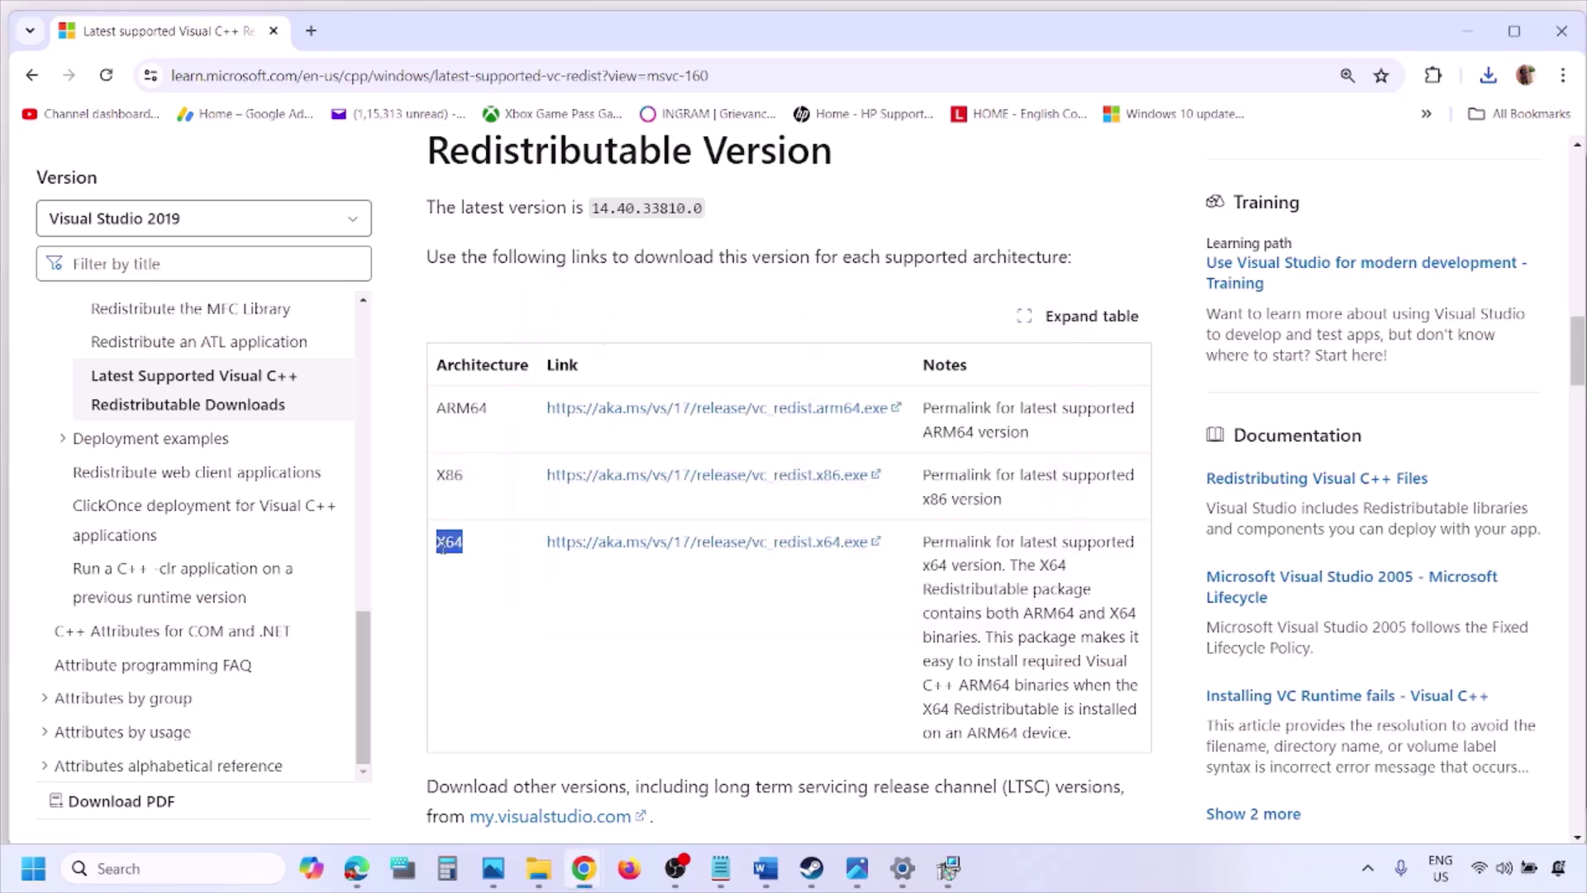
left_click(719, 552)
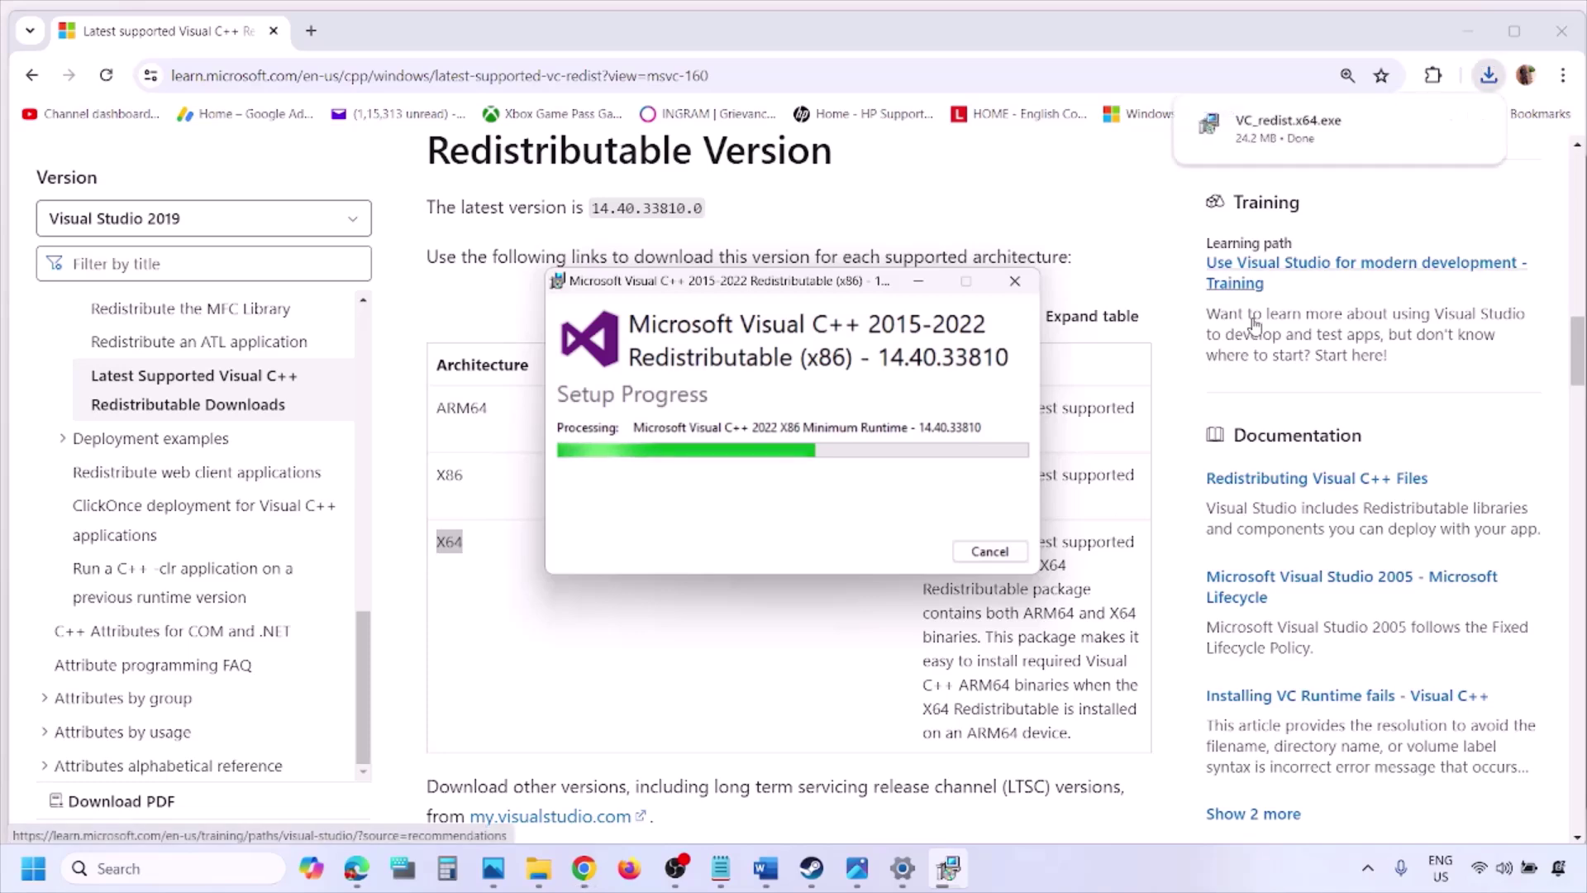
left_click(1323, 134)
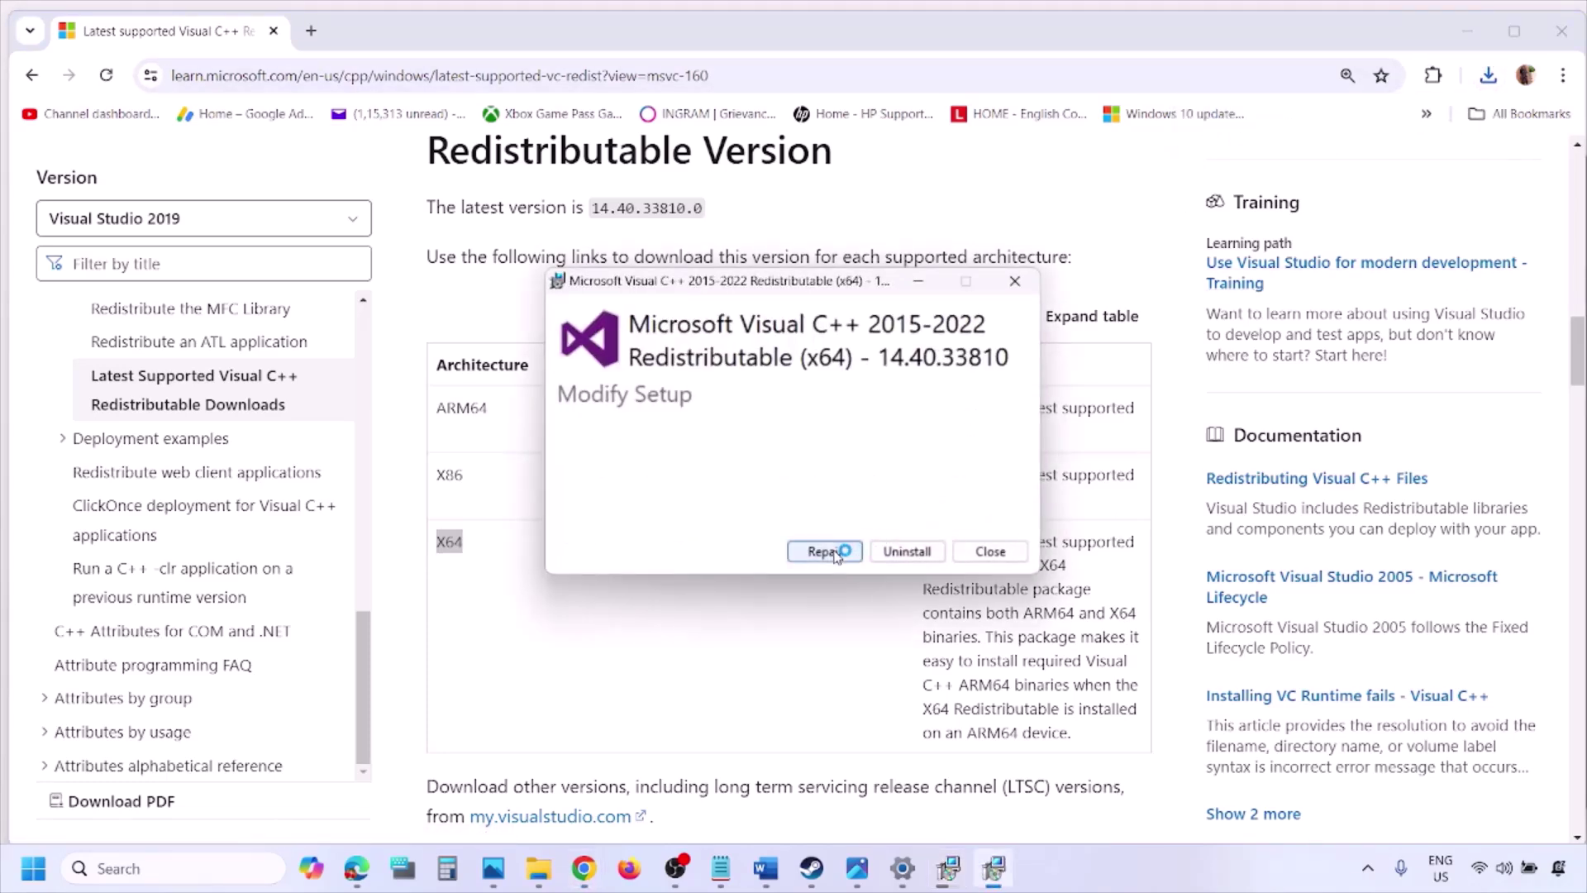
left_click(827, 552)
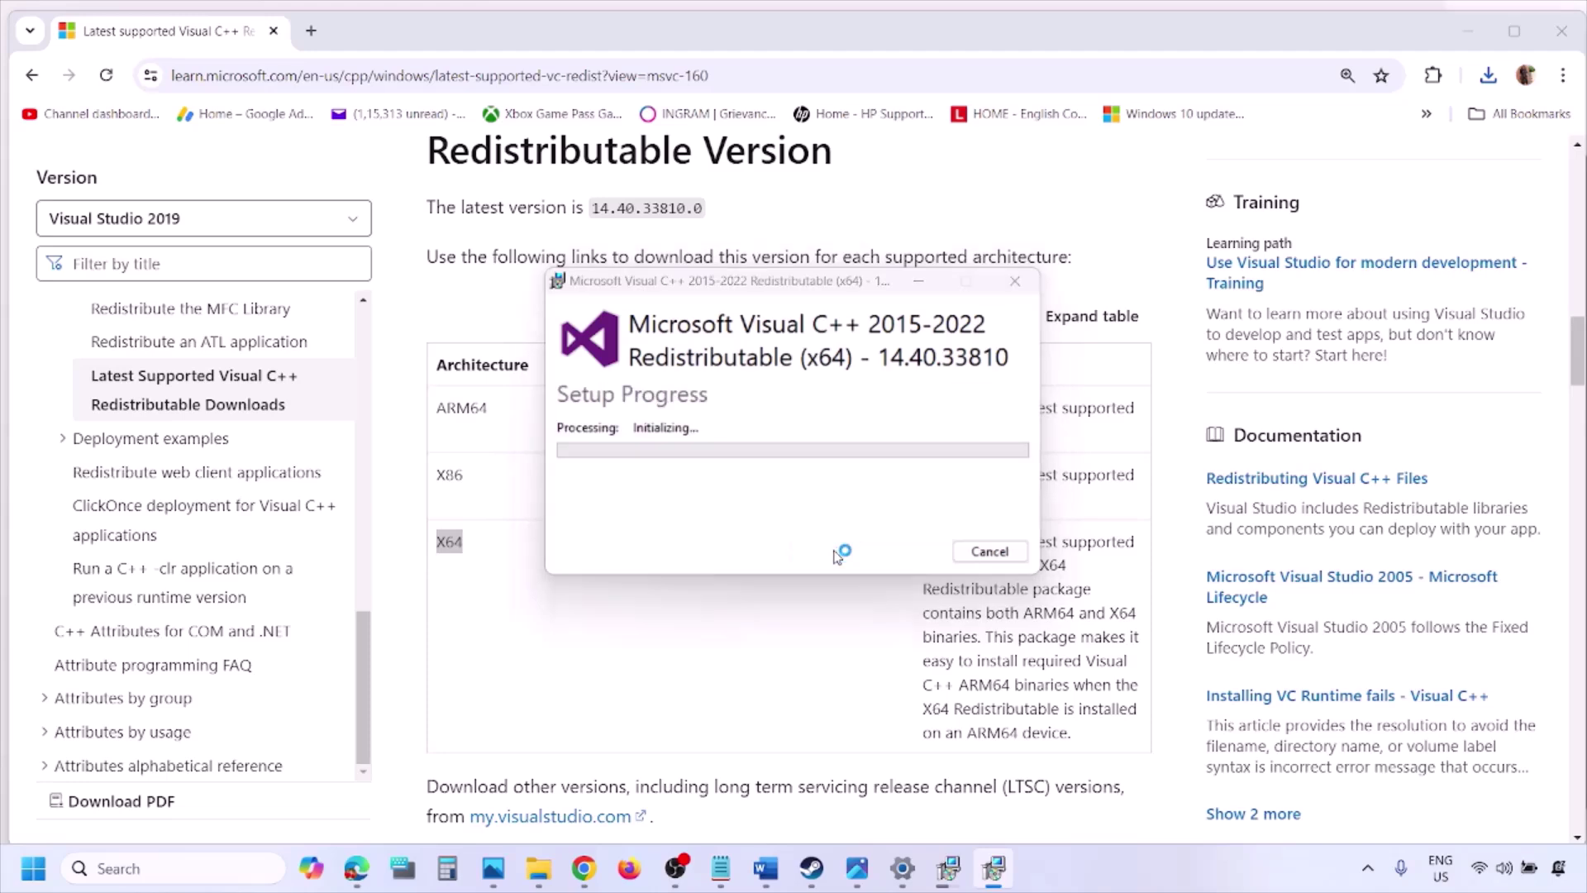
Step: Arrange the x86 and x64 redistributable setup windows side by side, and return to the Chrome page
left_click(969, 877)
left_click_drag(873, 282, 505, 353)
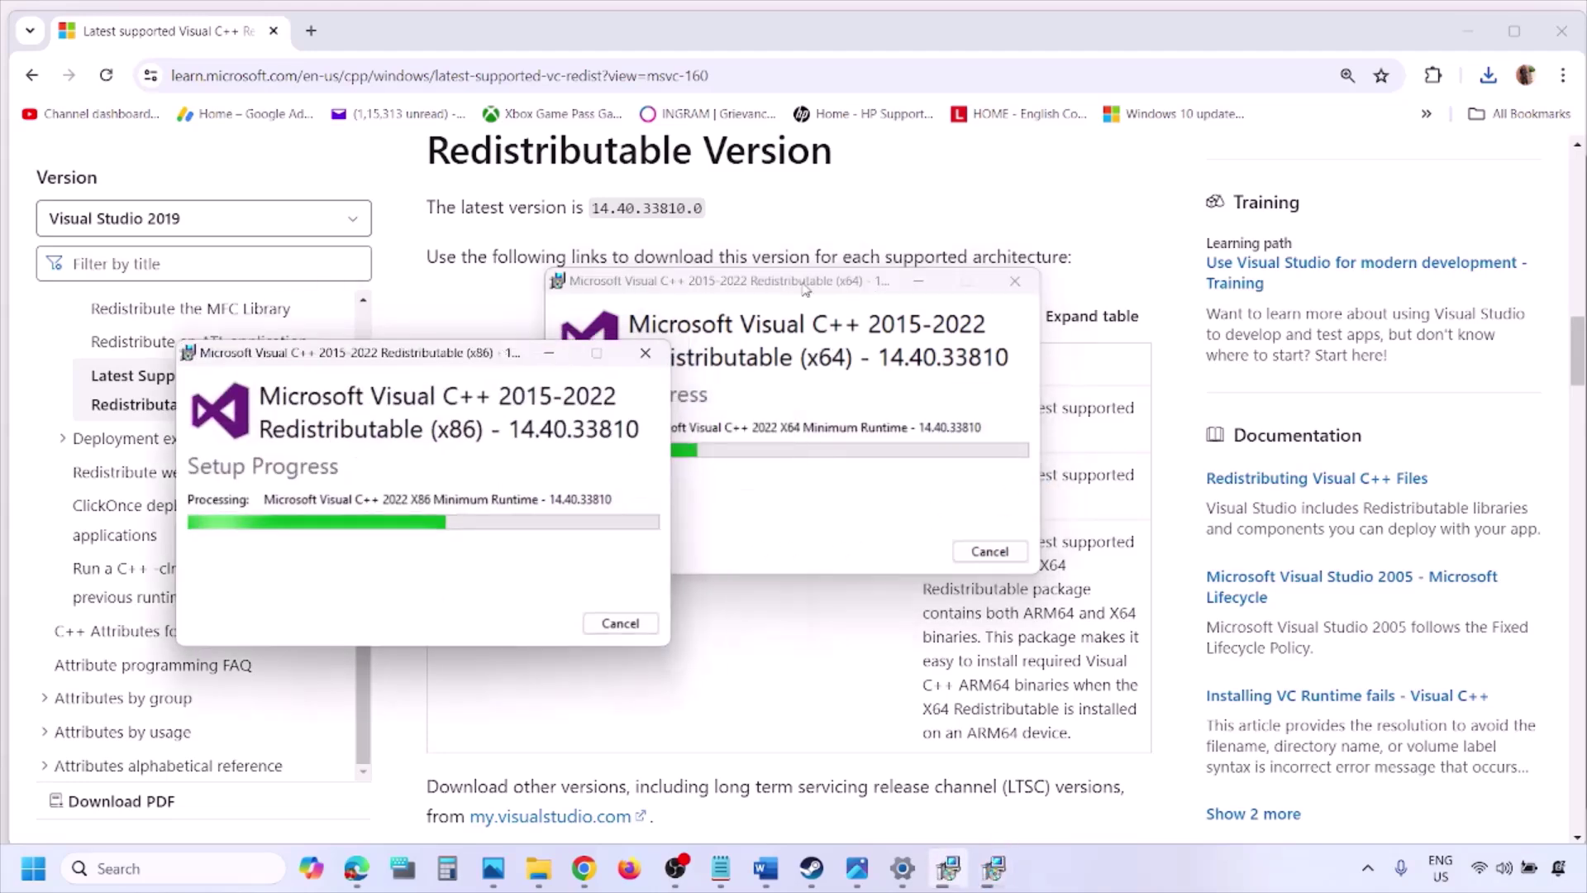
left_click_drag(827, 286, 1026, 368)
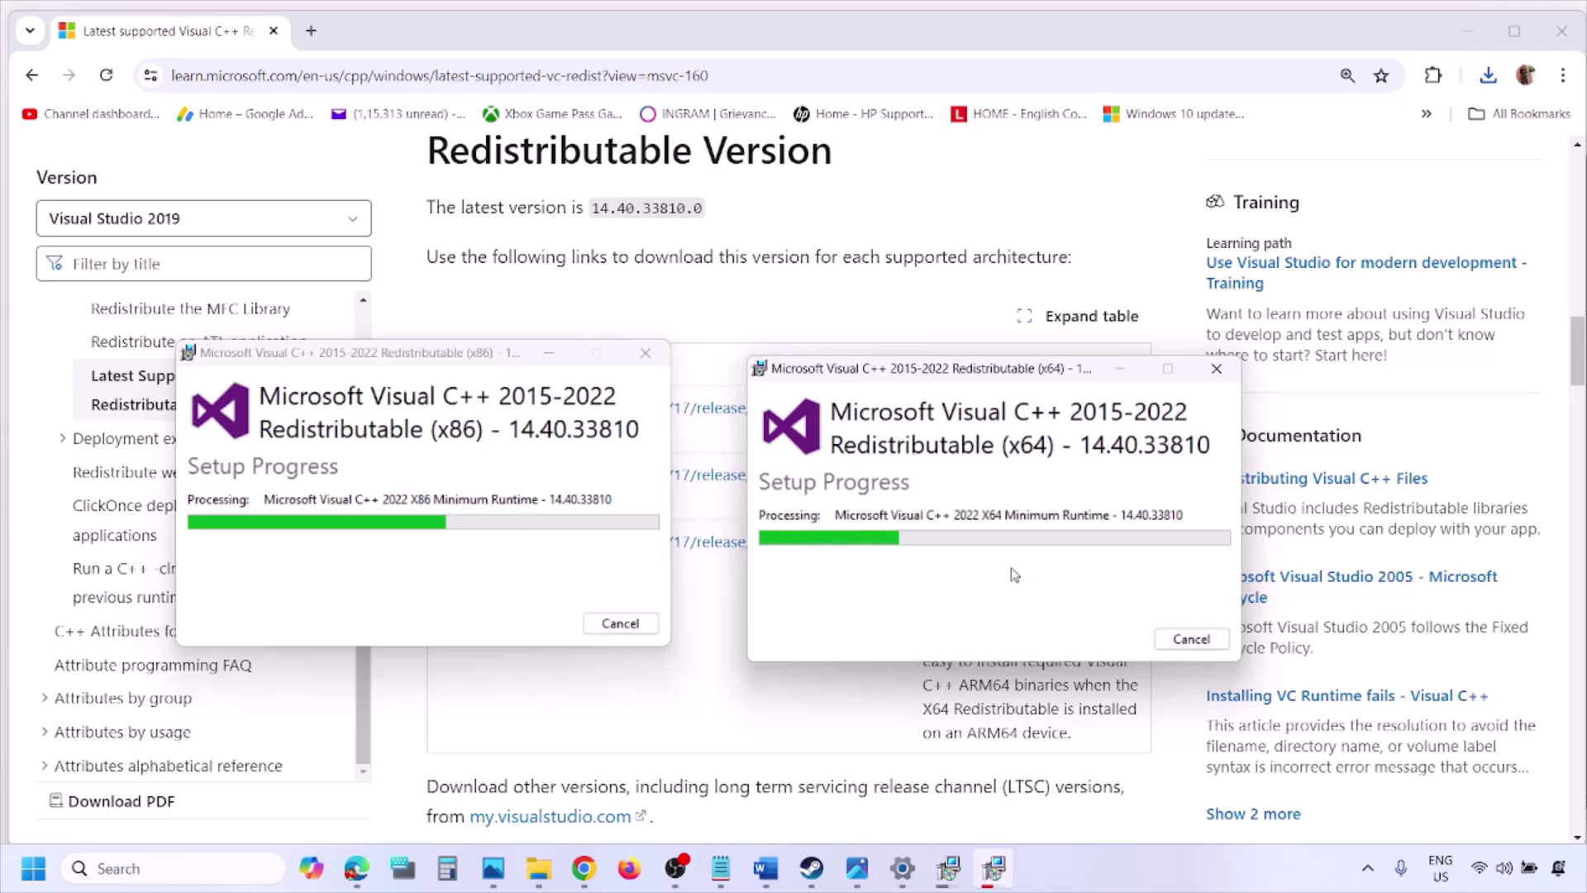
left_click(699, 715)
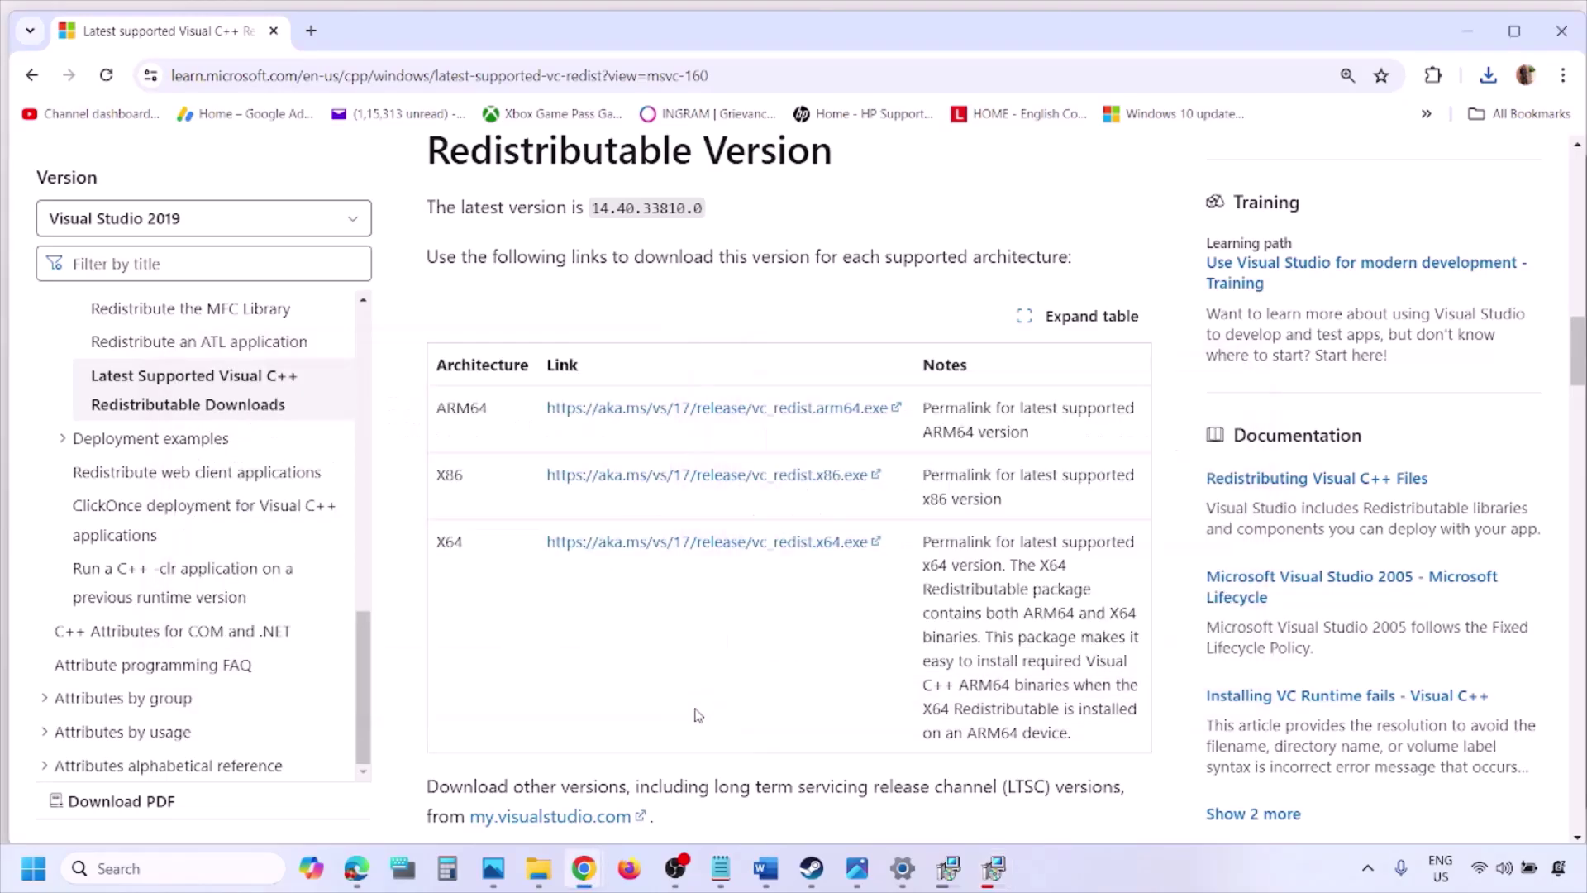
Step: Show the Windows power options containing Restart and dismiss them without choosing one
left_click(33, 868)
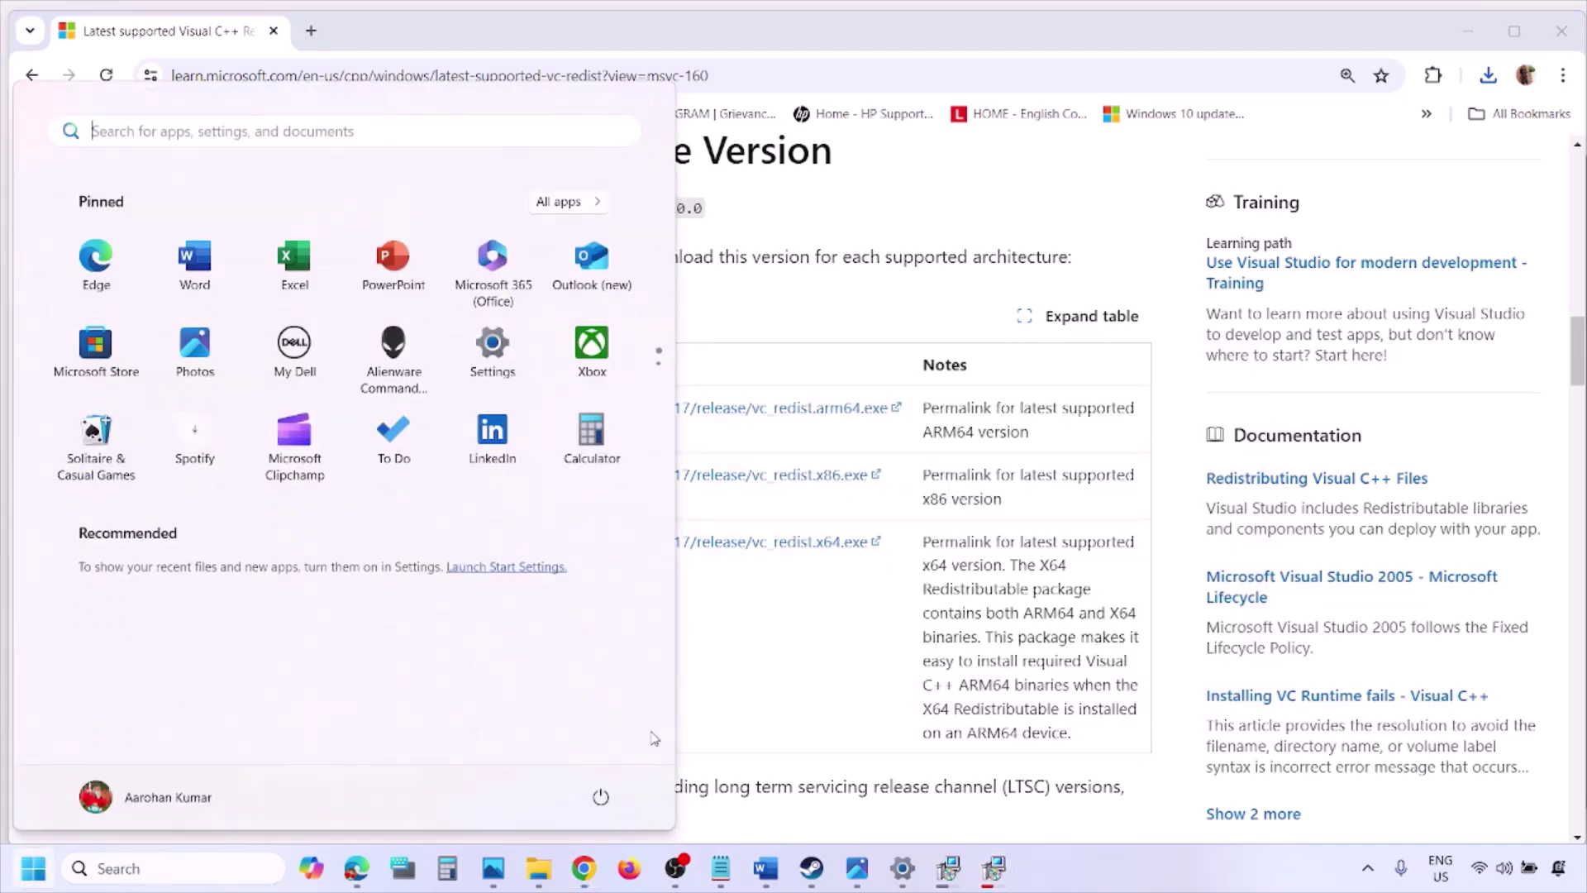
left_click(601, 799)
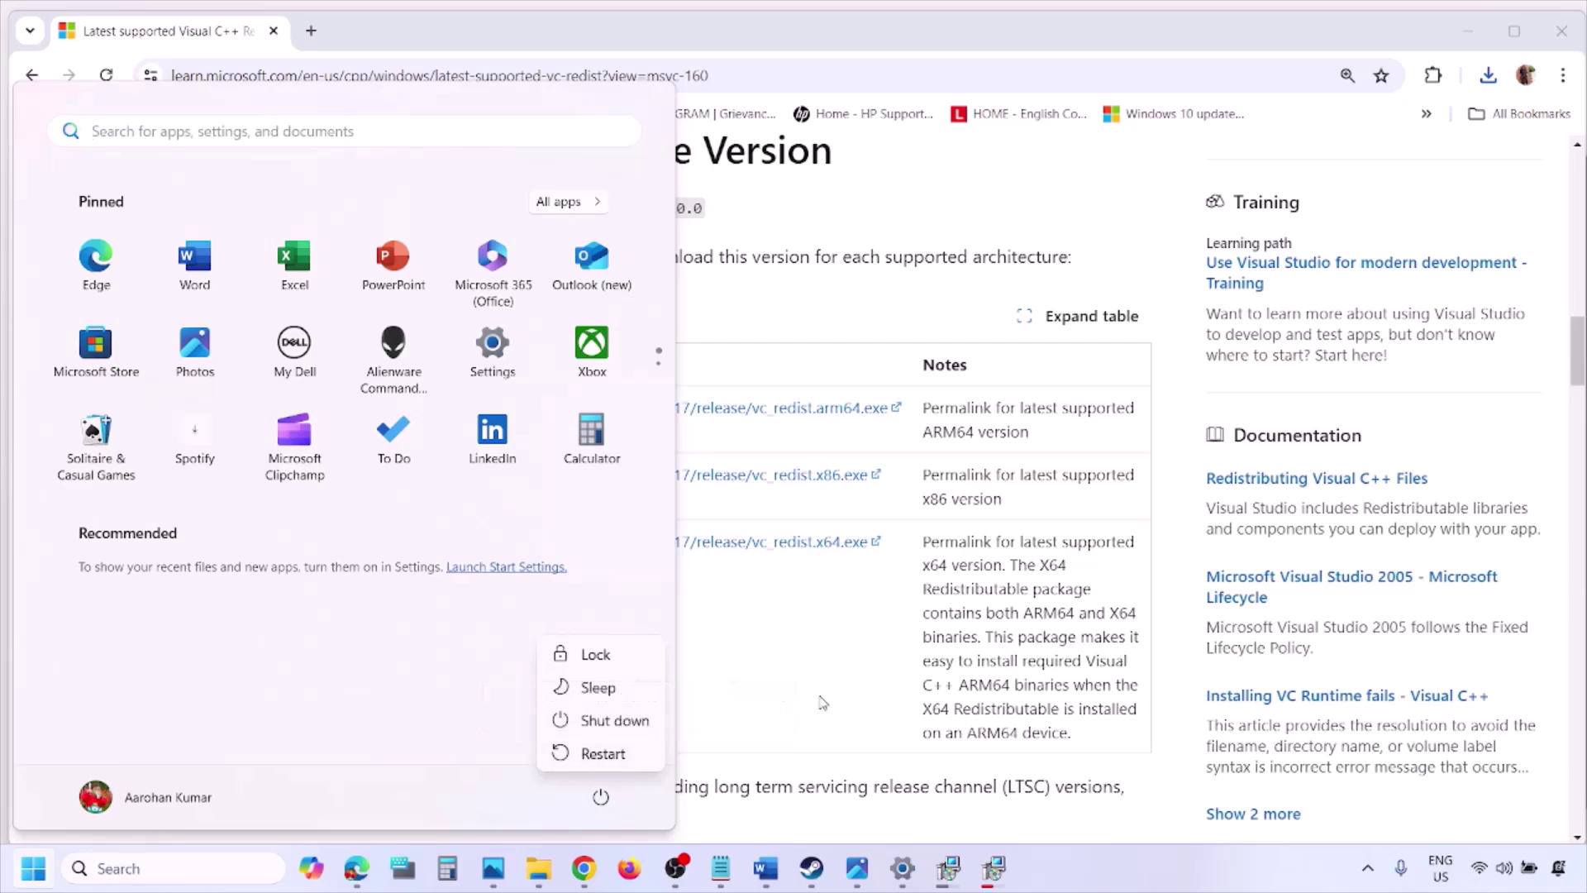
key("Escape")
key("Escape")
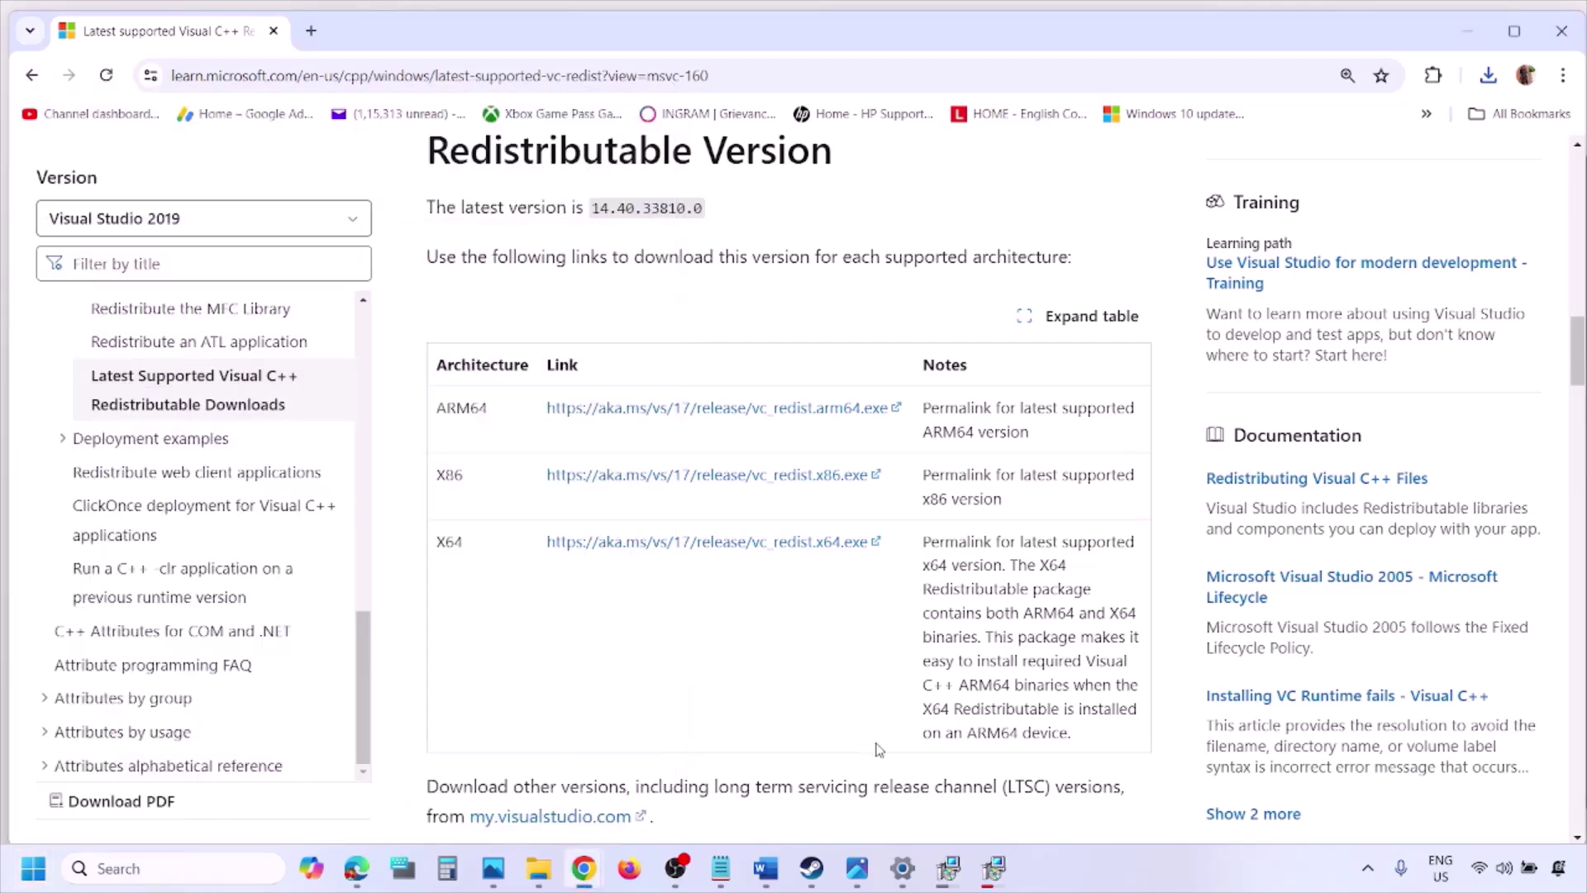
Step: Switch to Word, go to Step 9 on unplugging external devices, and maximize the window
left_click(765, 868)
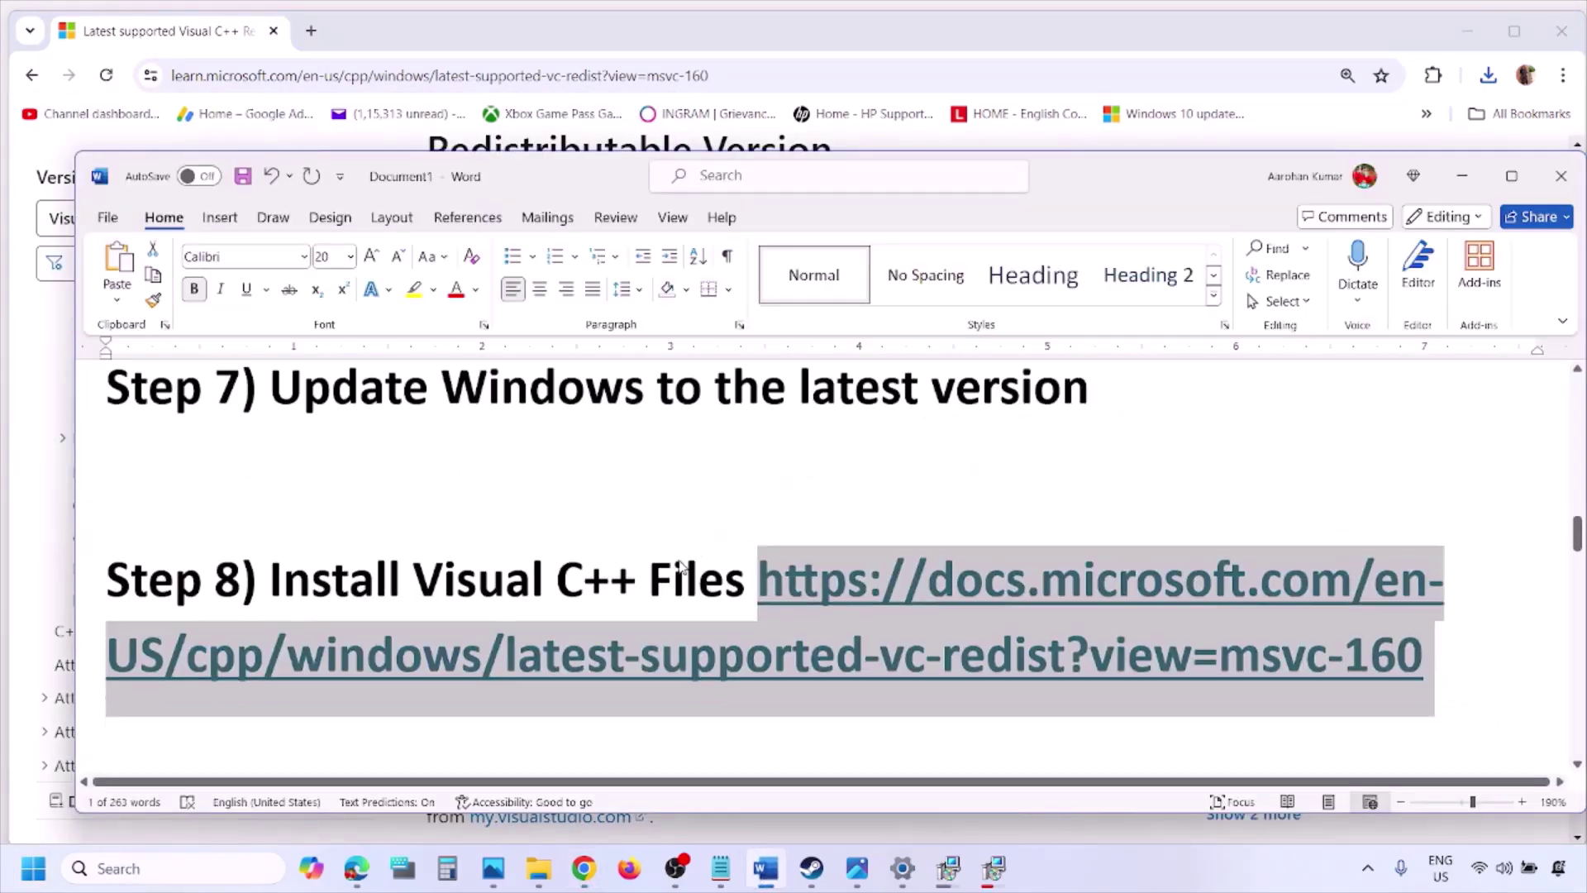
scroll(680, 561, "down", 3)
scroll(681, 561, "down", 3)
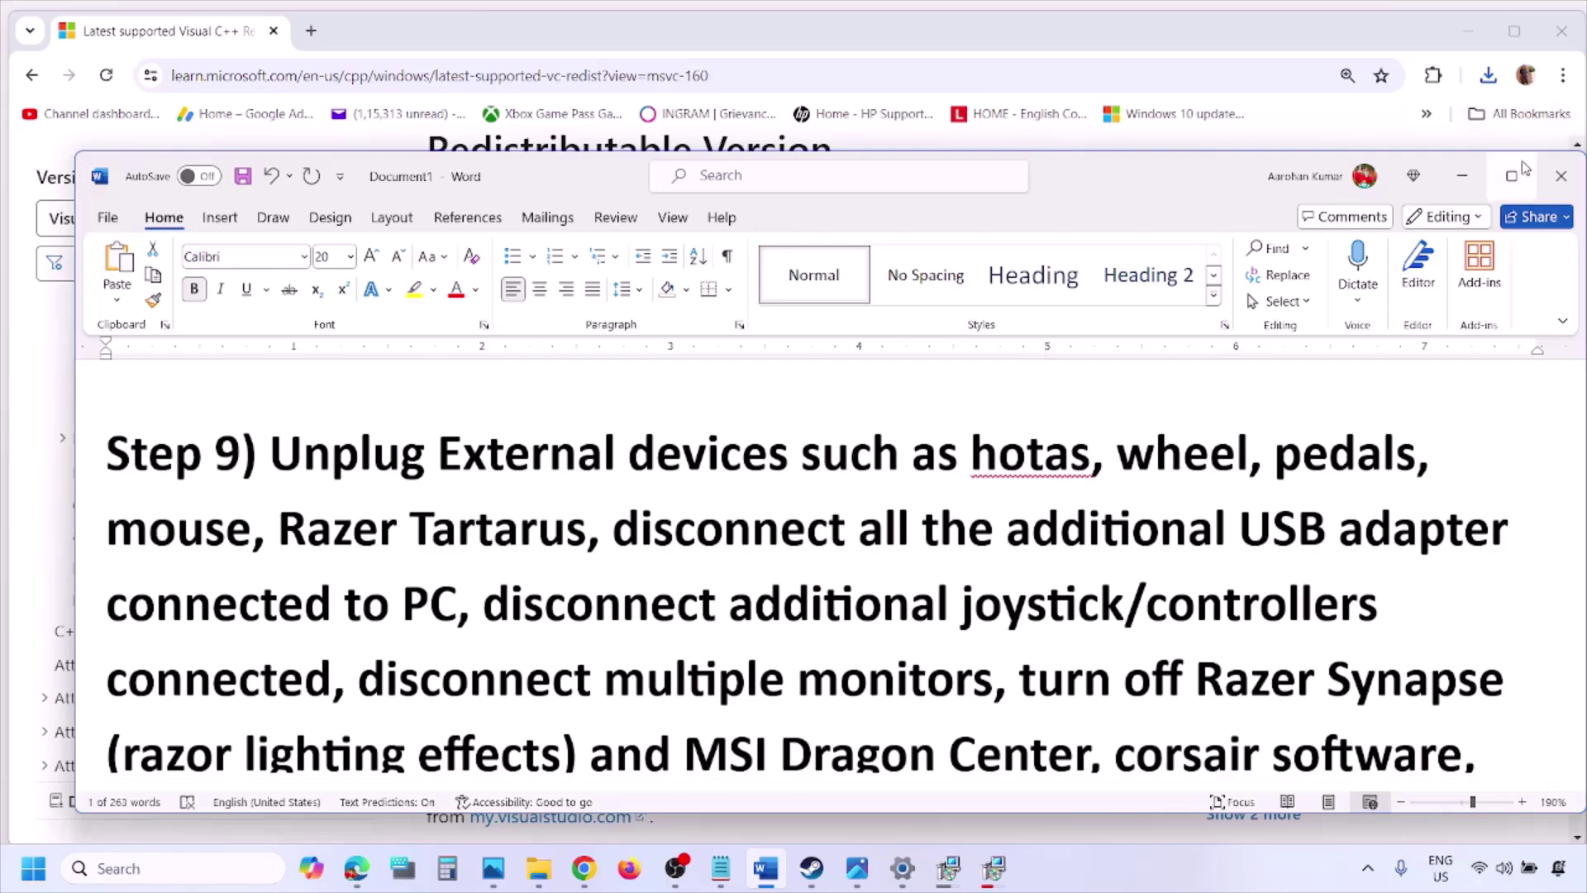
left_click(1514, 176)
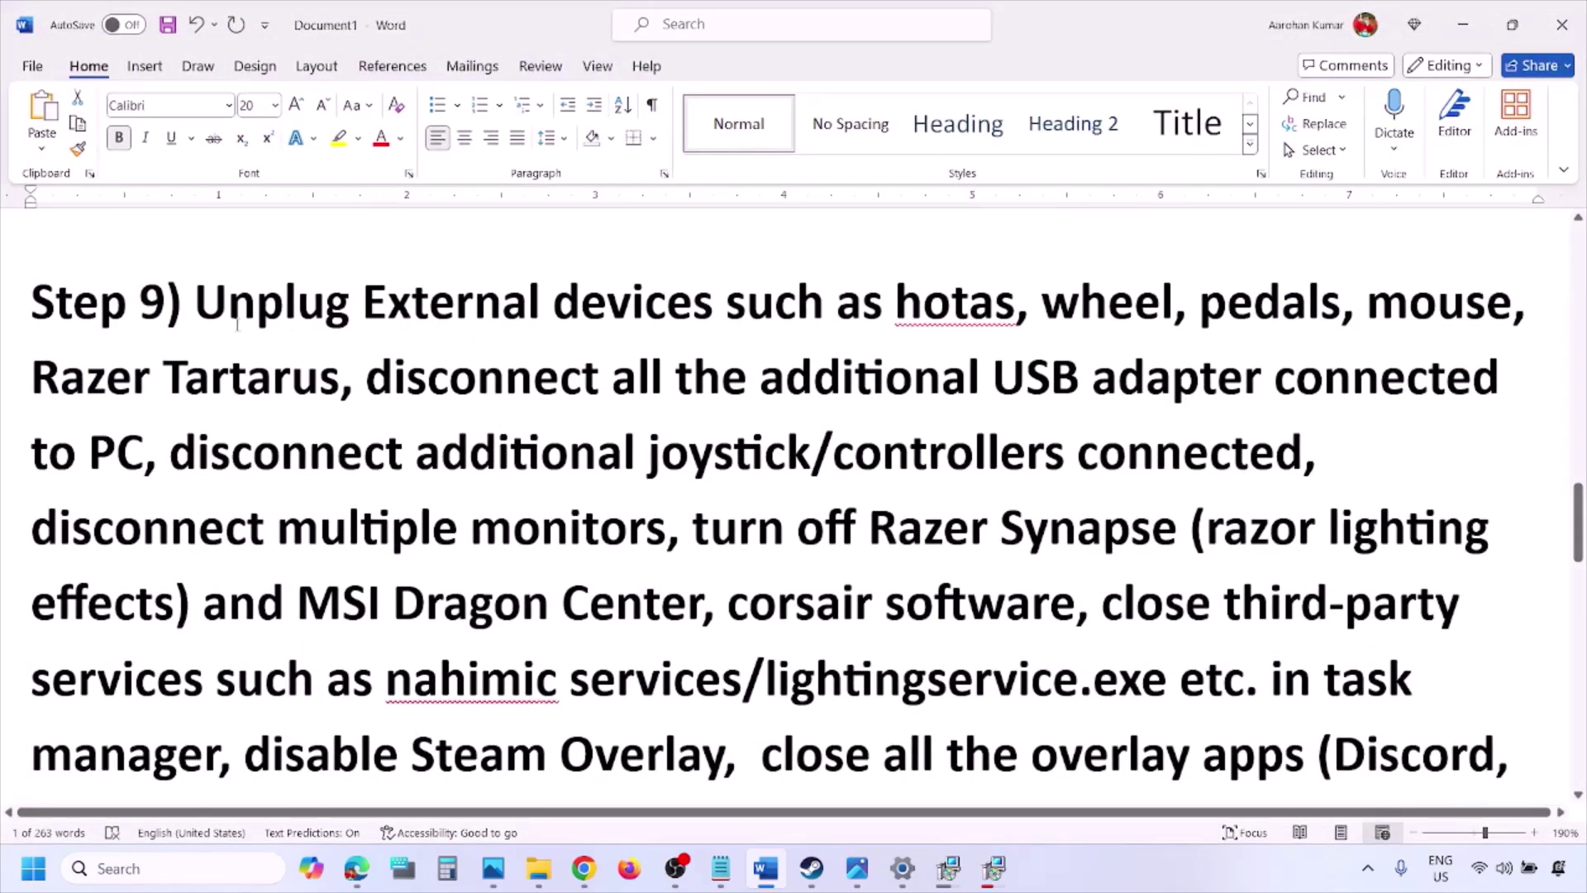
Step: Highlight the Step 9 instructions on unplugging external devices and USB adapters, extra controllers, and multiple monitors
left_click_drag(199, 308, 1178, 381)
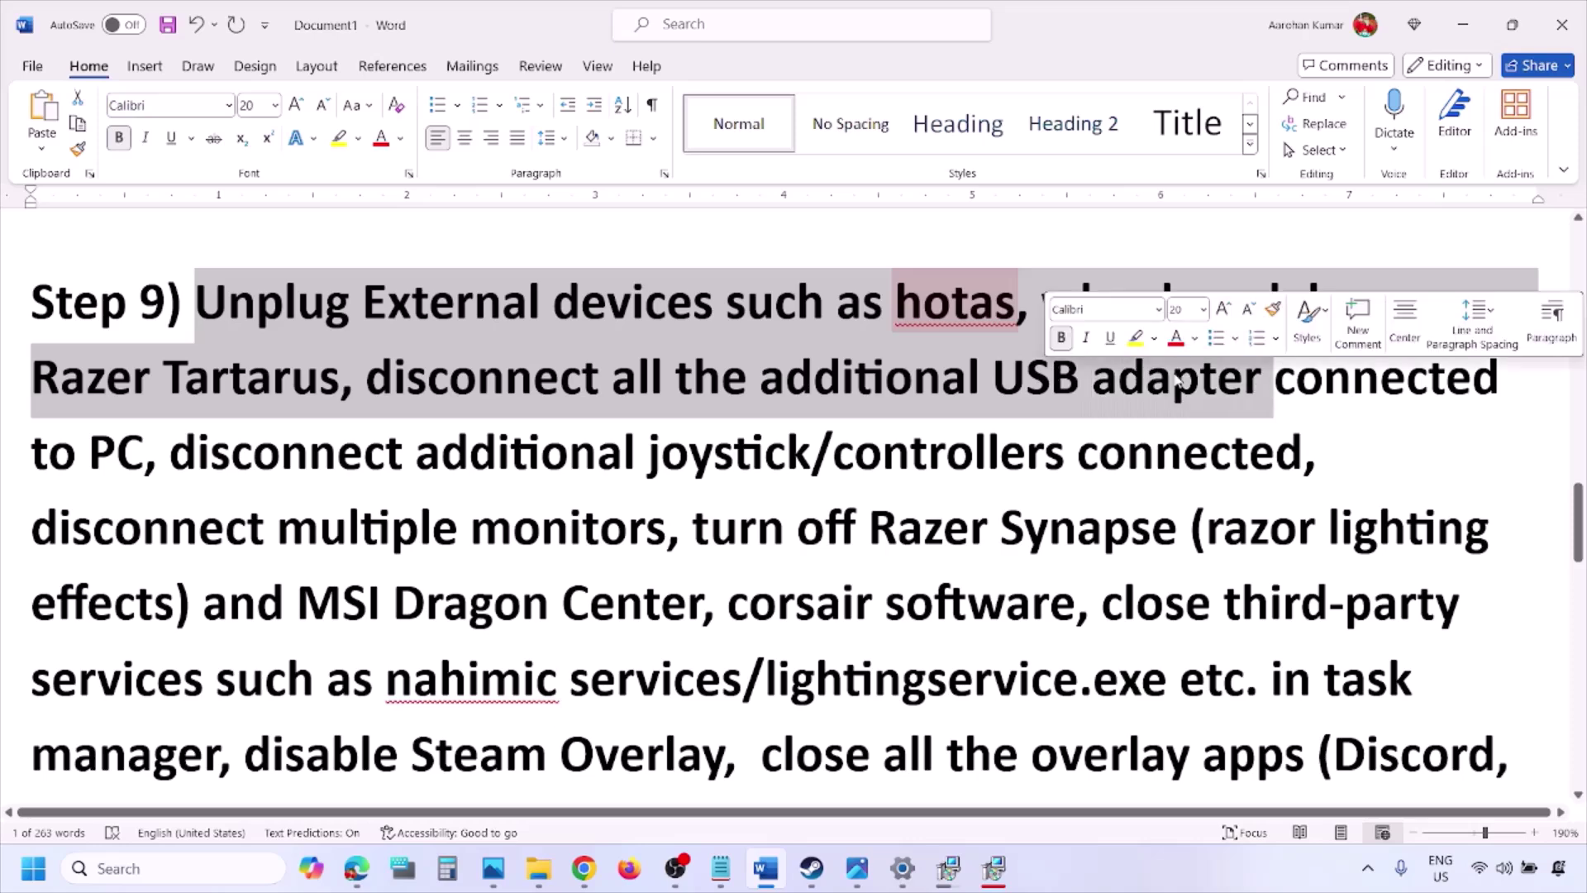
left_click(1176, 377)
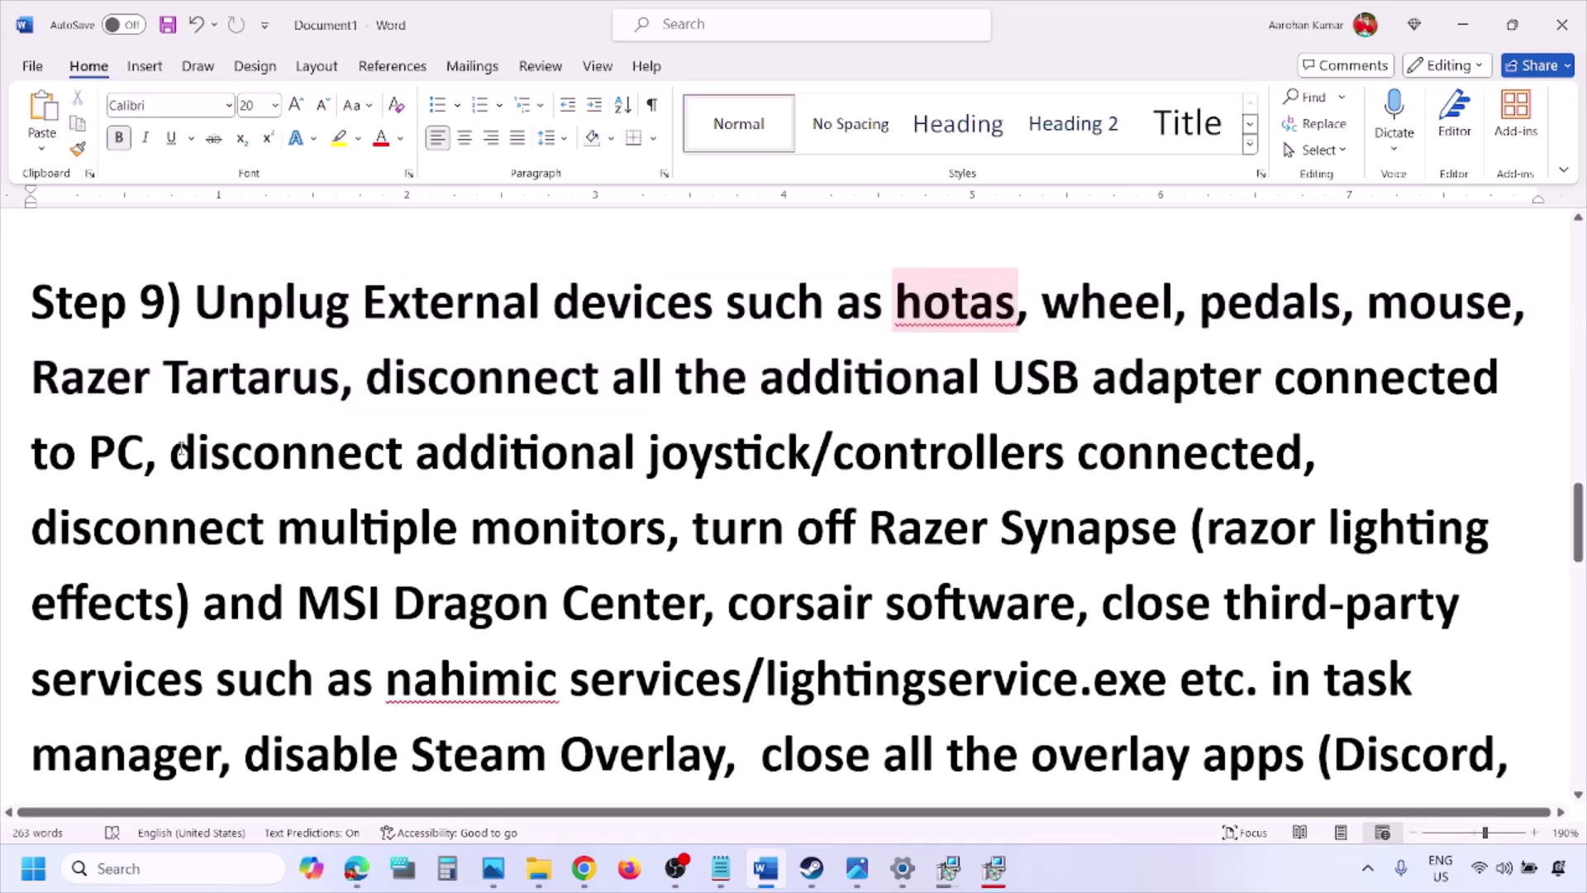
left_click_drag(181, 454, 1302, 459)
left_click(1056, 496)
left_click_drag(58, 532, 545, 534)
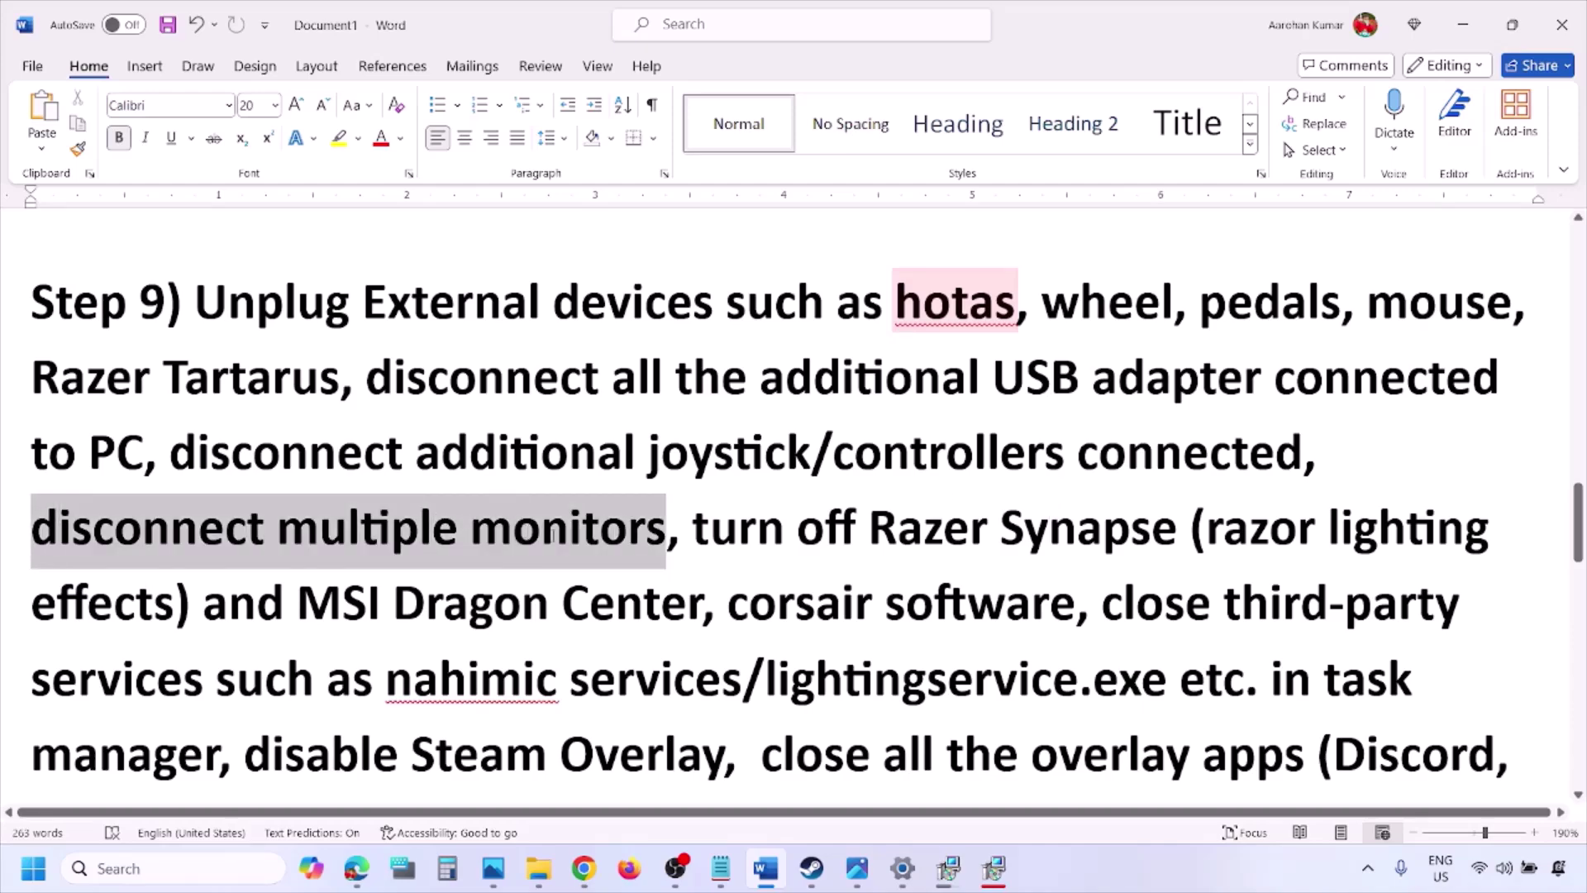
Step: Highlight the Step 9 instructions on turning off lighting software, closing third-party services, and disabling Steam Overlay
scroll(703, 439, "down", 1)
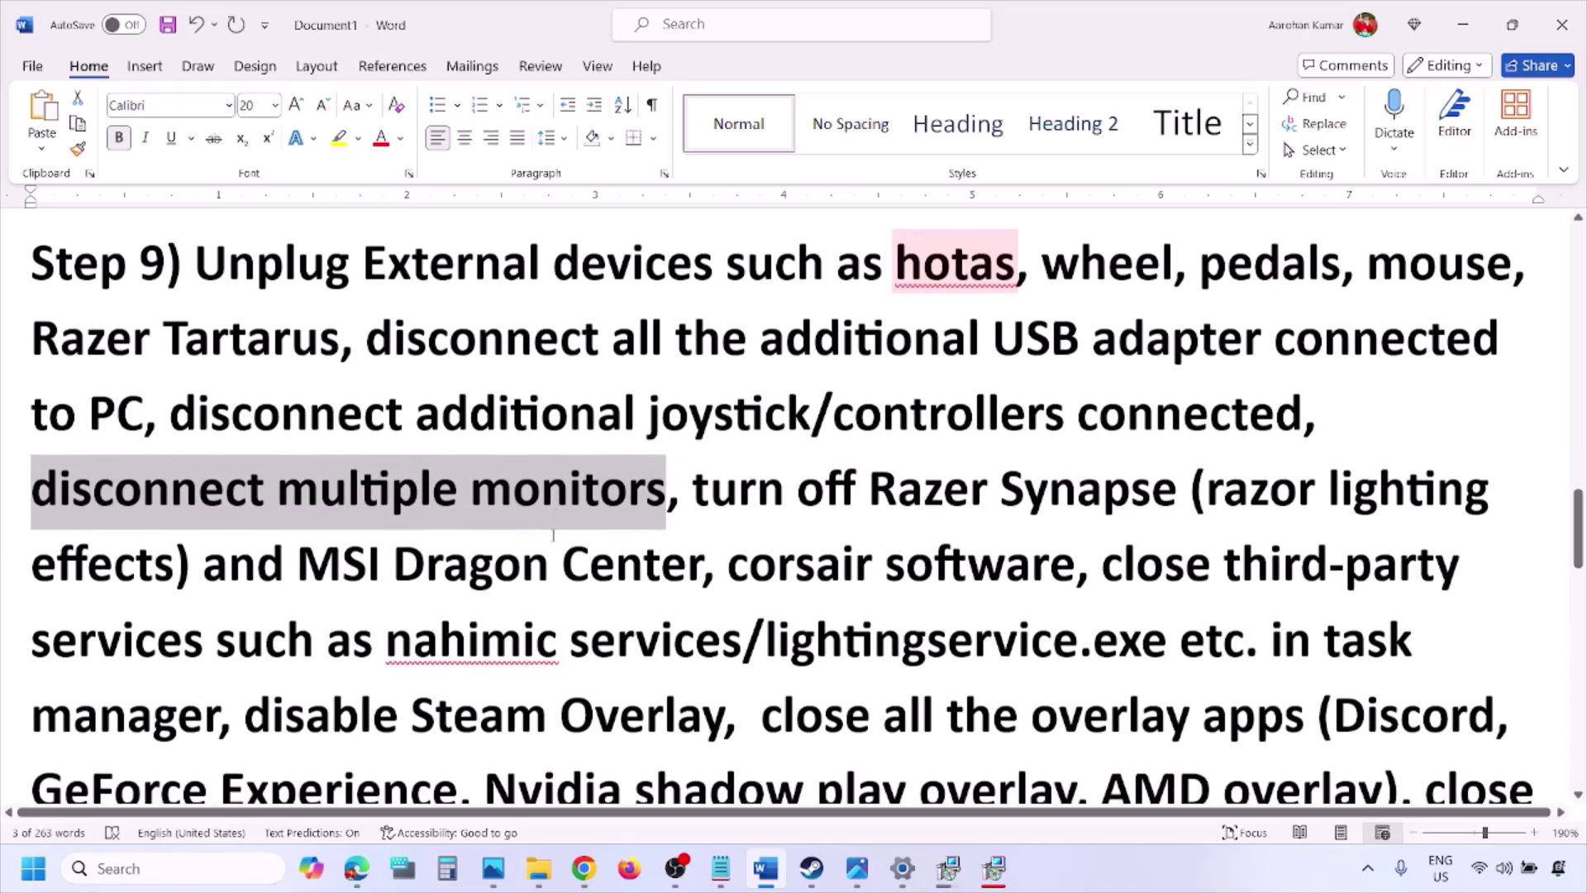
left_click_drag(698, 434, 222, 666)
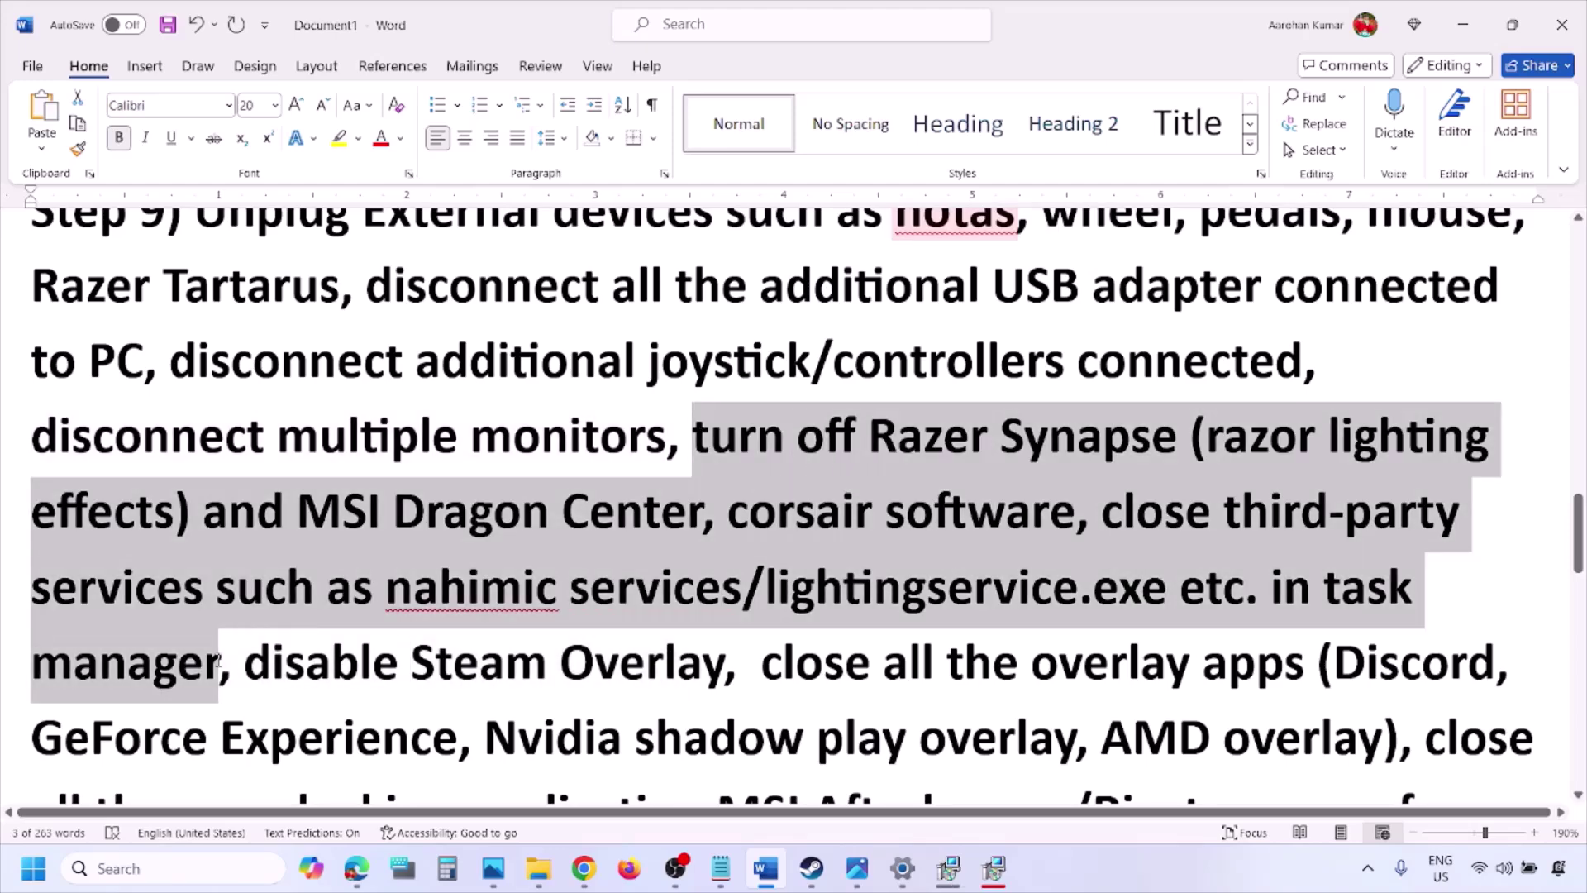
scroll(318, 579, "down", 1)
left_click_drag(278, 572, 726, 575)
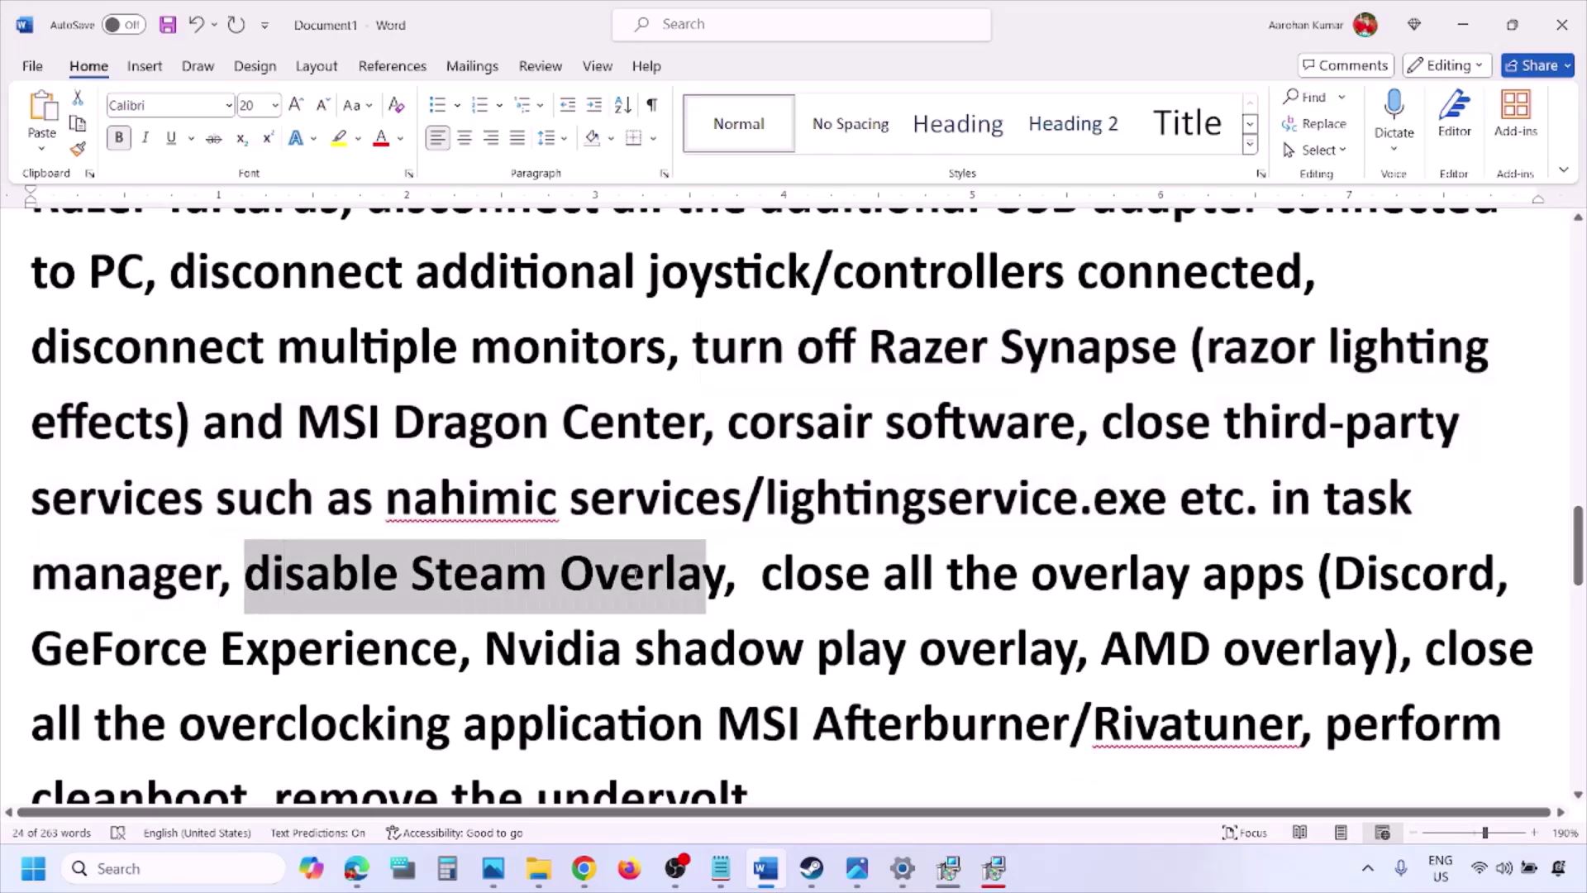
Step: View the 0.png screenshot of a game's Properties option in the Steam library, and advance to the next image
left_click(1097, 878)
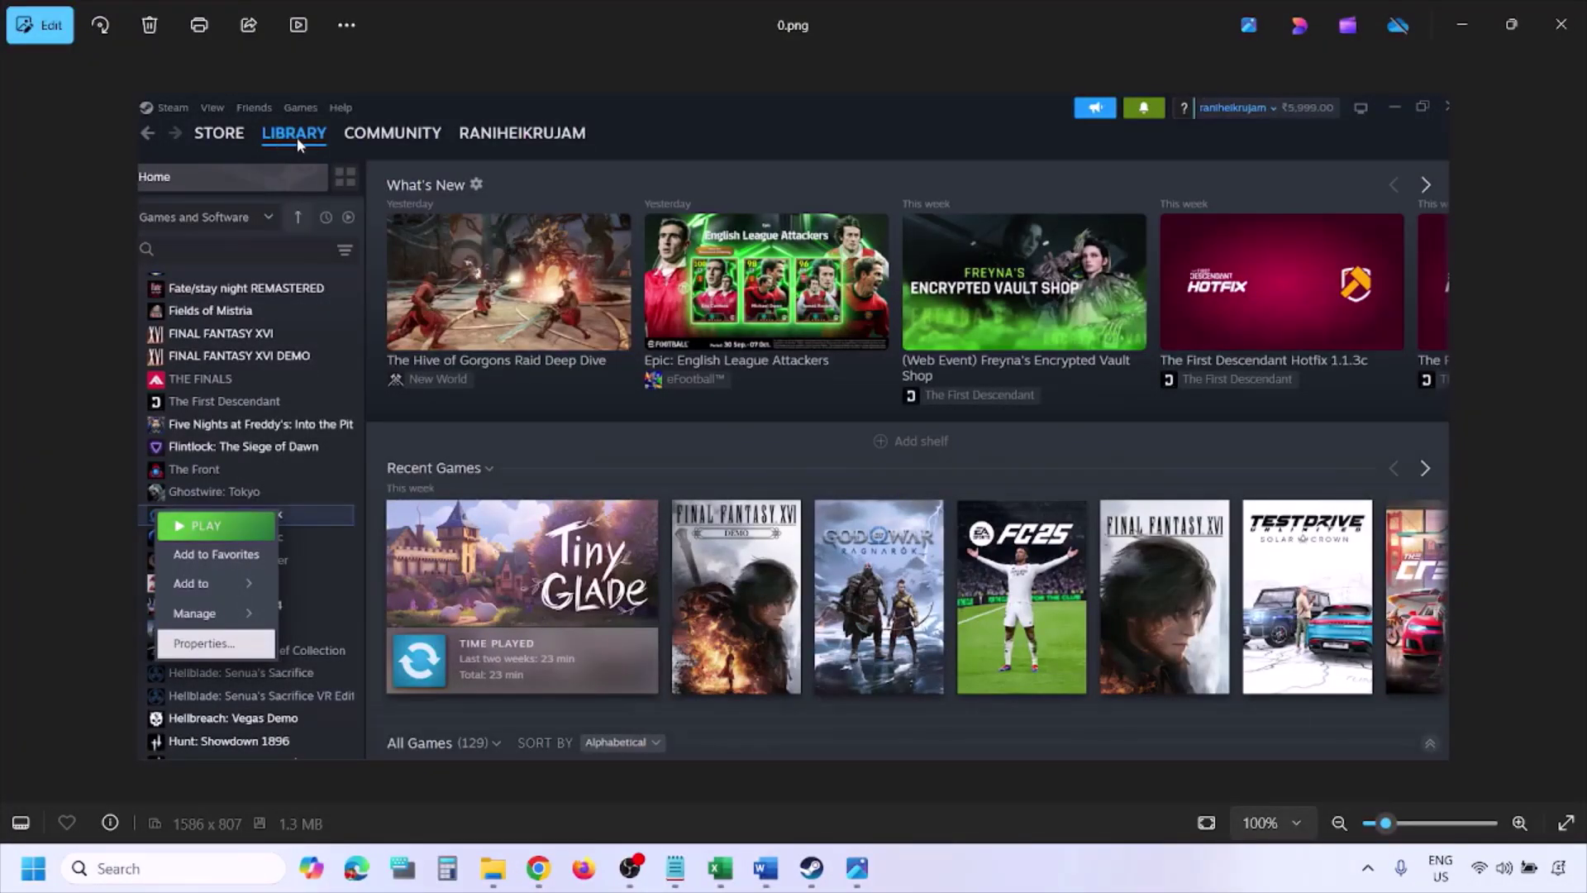
key("ctrl+plus")
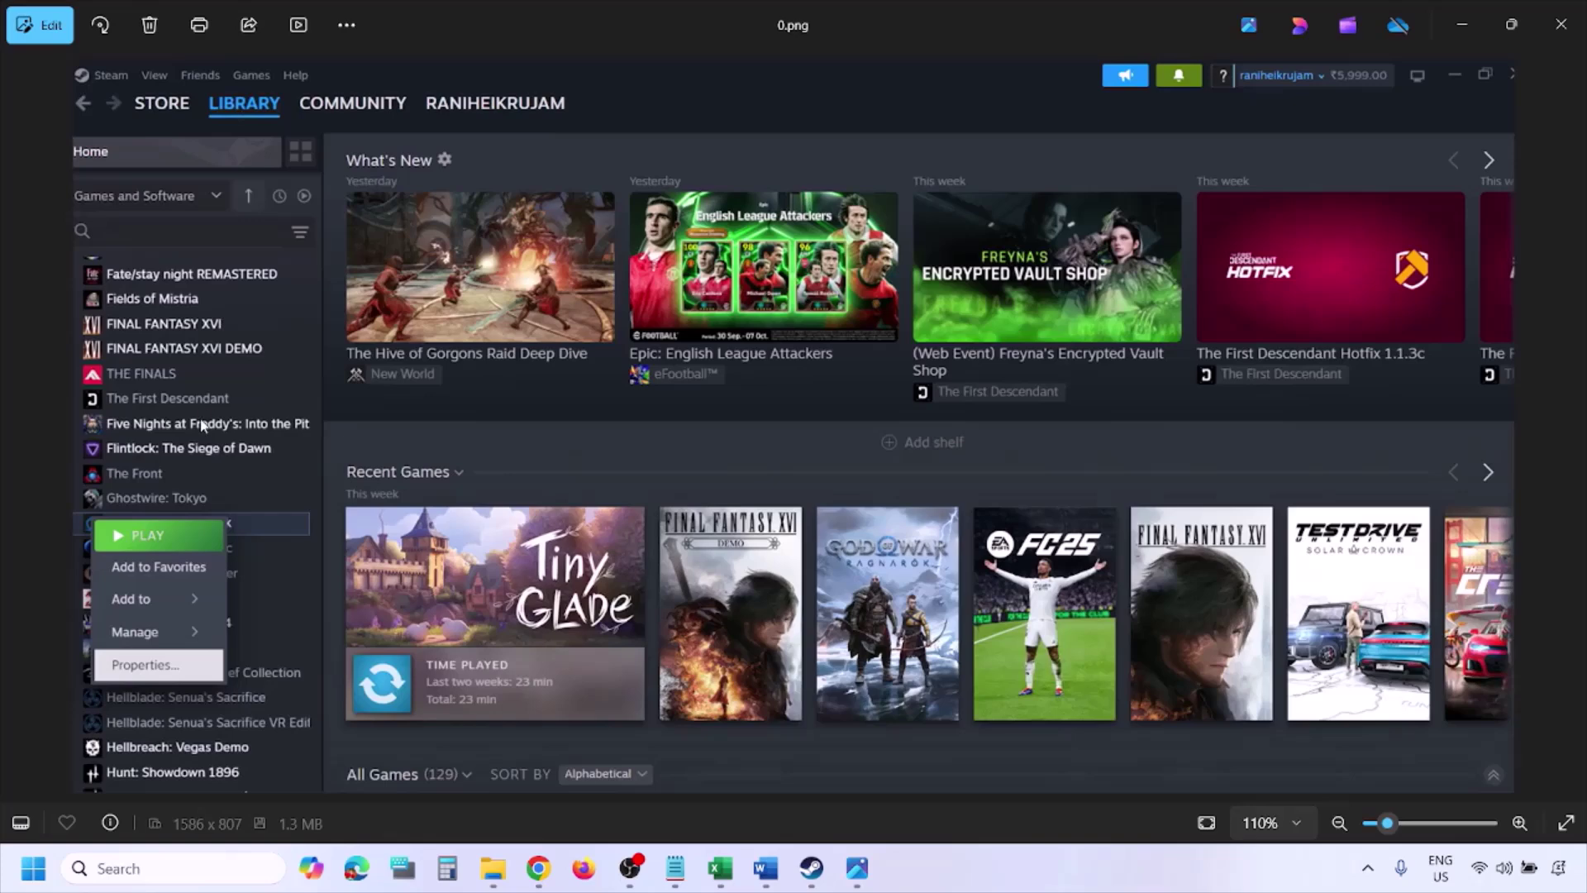
key("ctrl+minus")
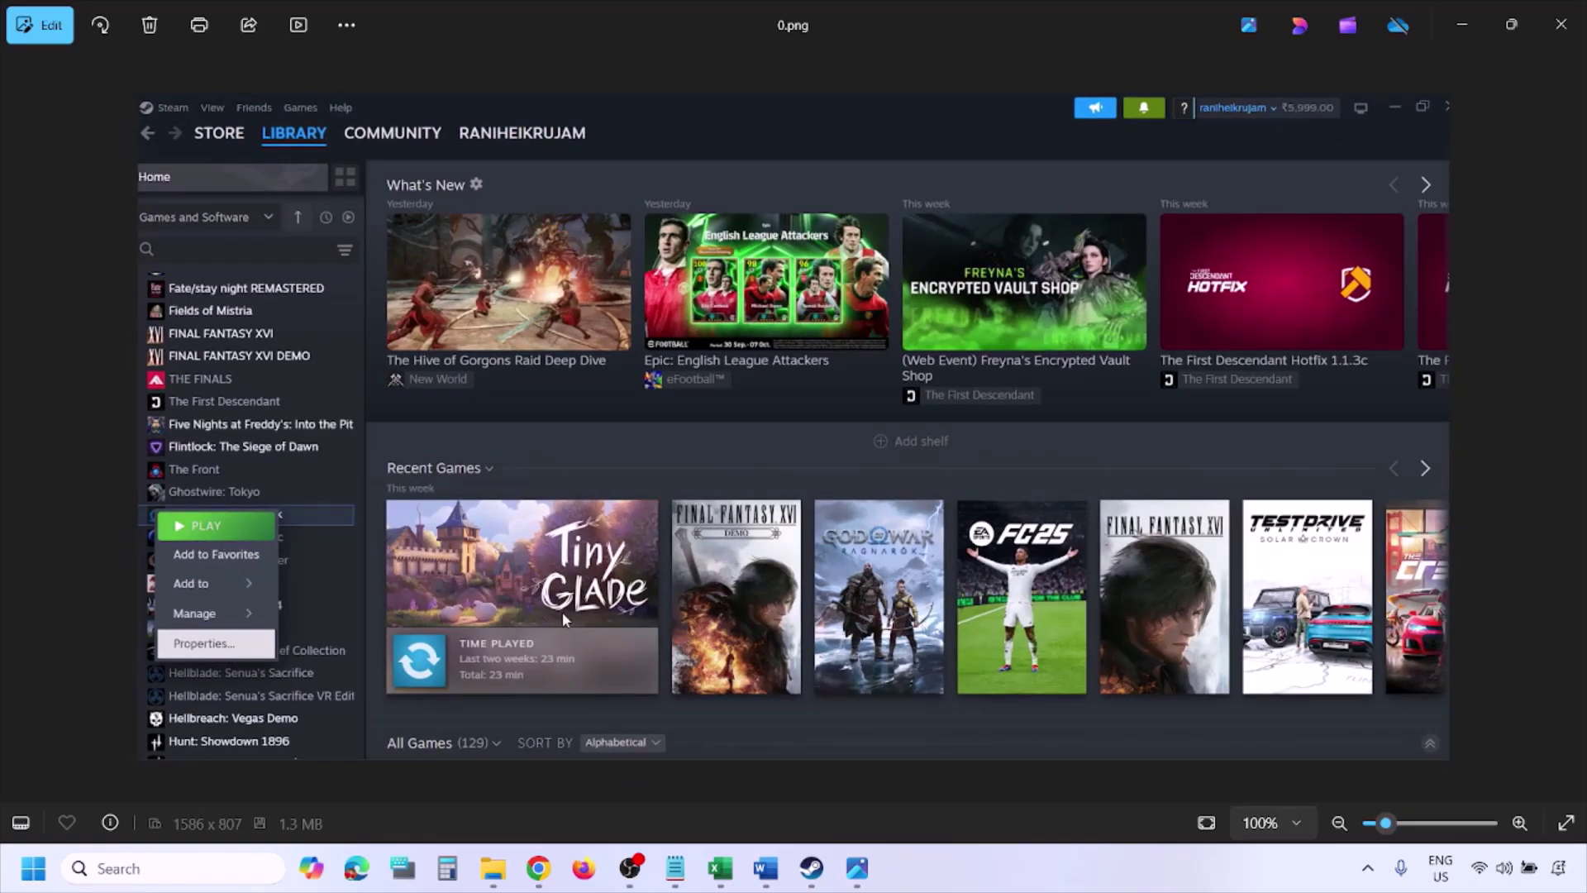
key("Right")
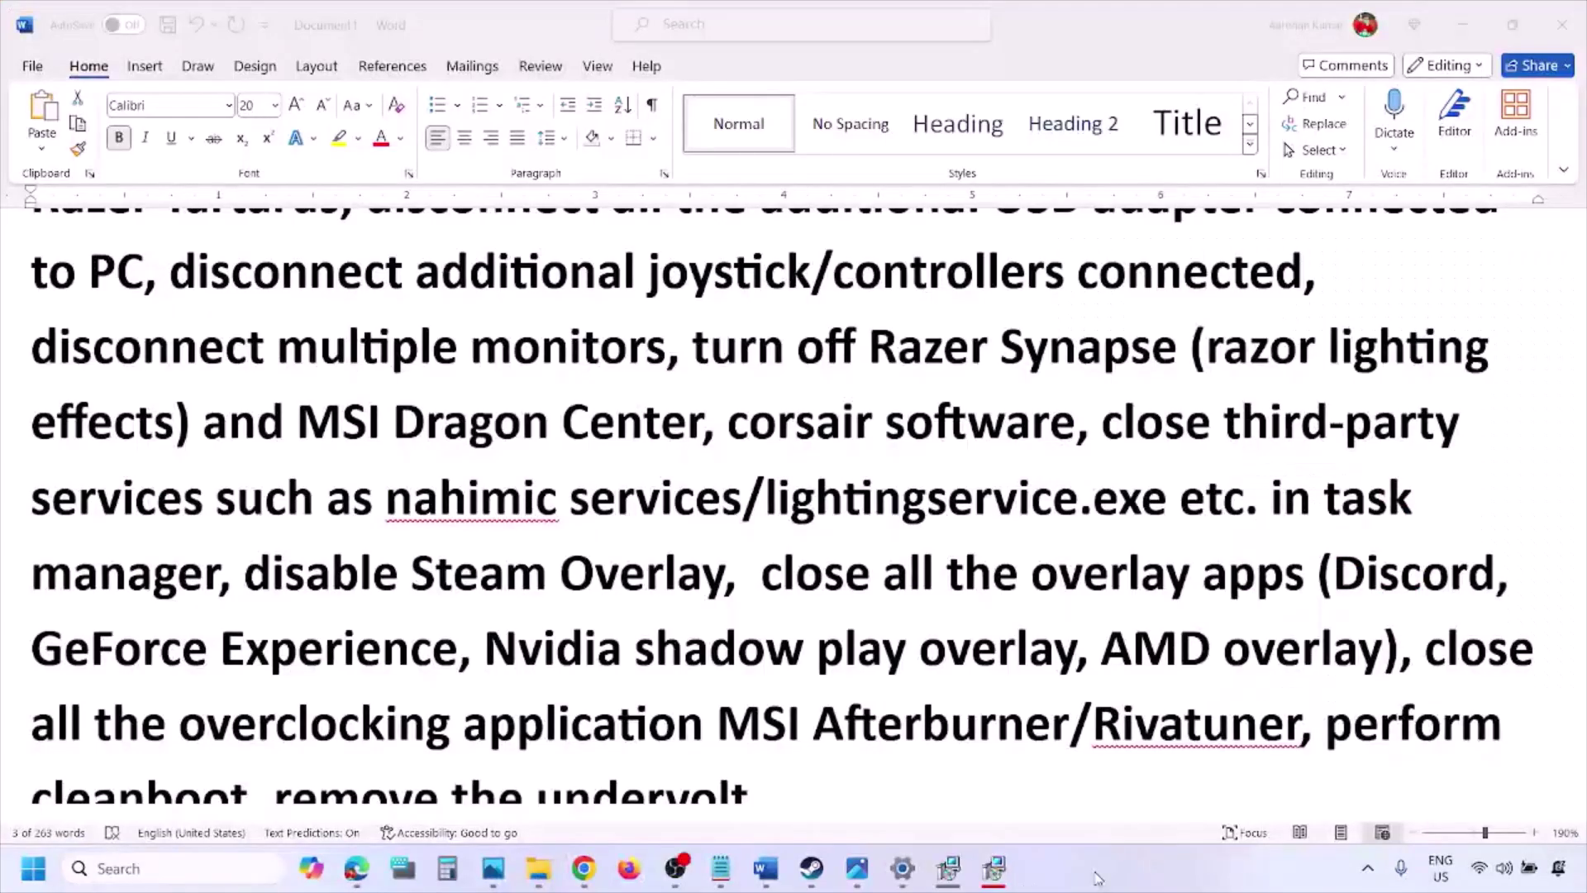
Step: Turn off the in-game overlay in Discord's Game Overlay settings and in GeForce Experience's general settings
scroll(947, 657, "down", 2)
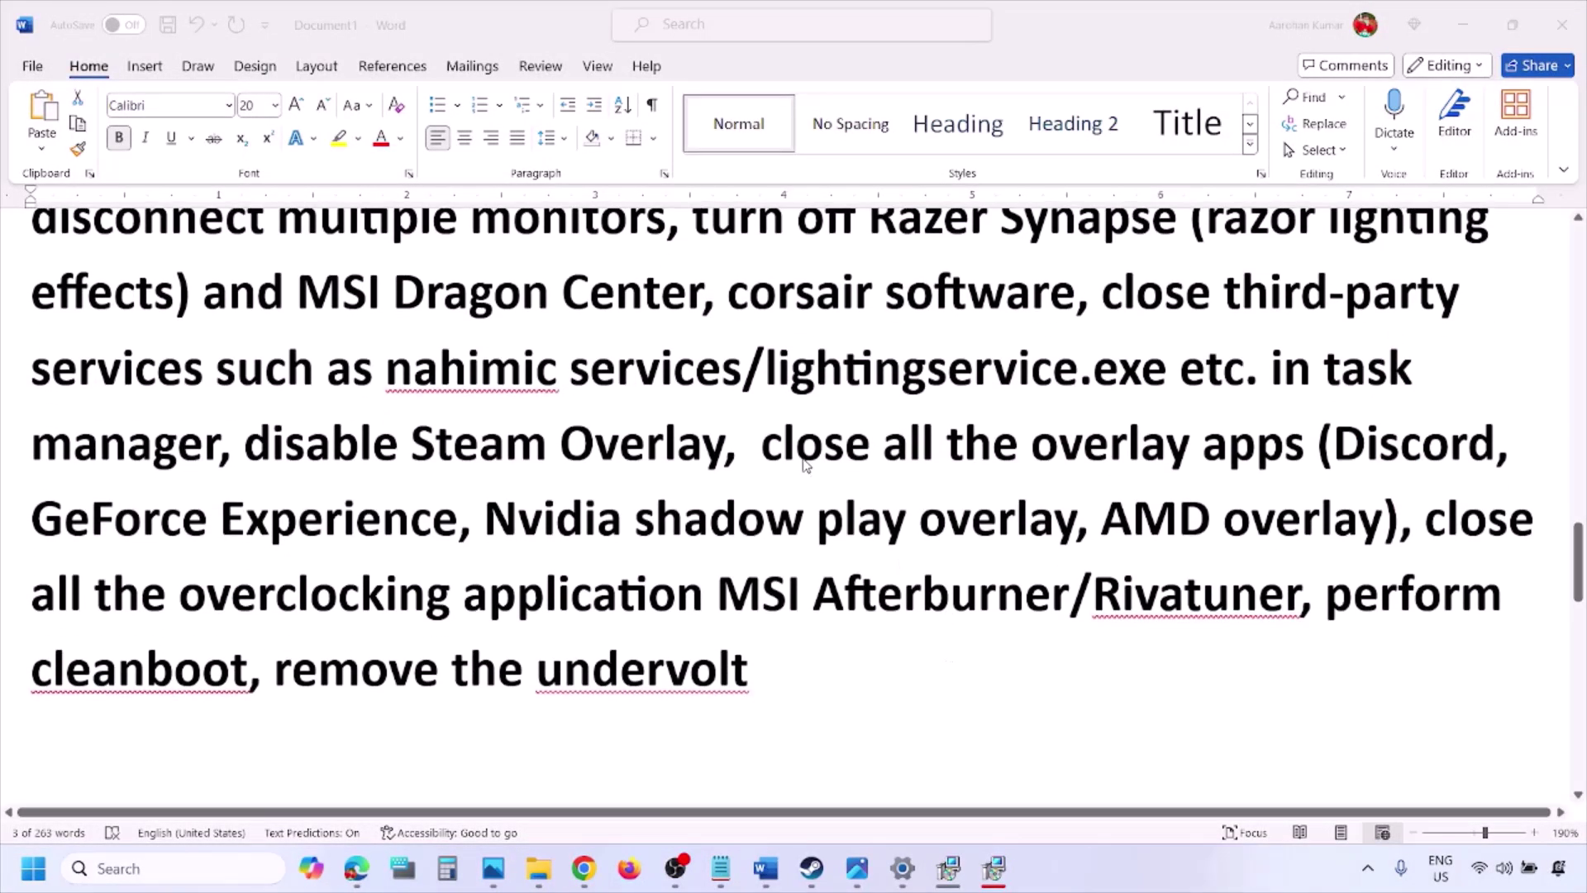
key("alt+Tab")
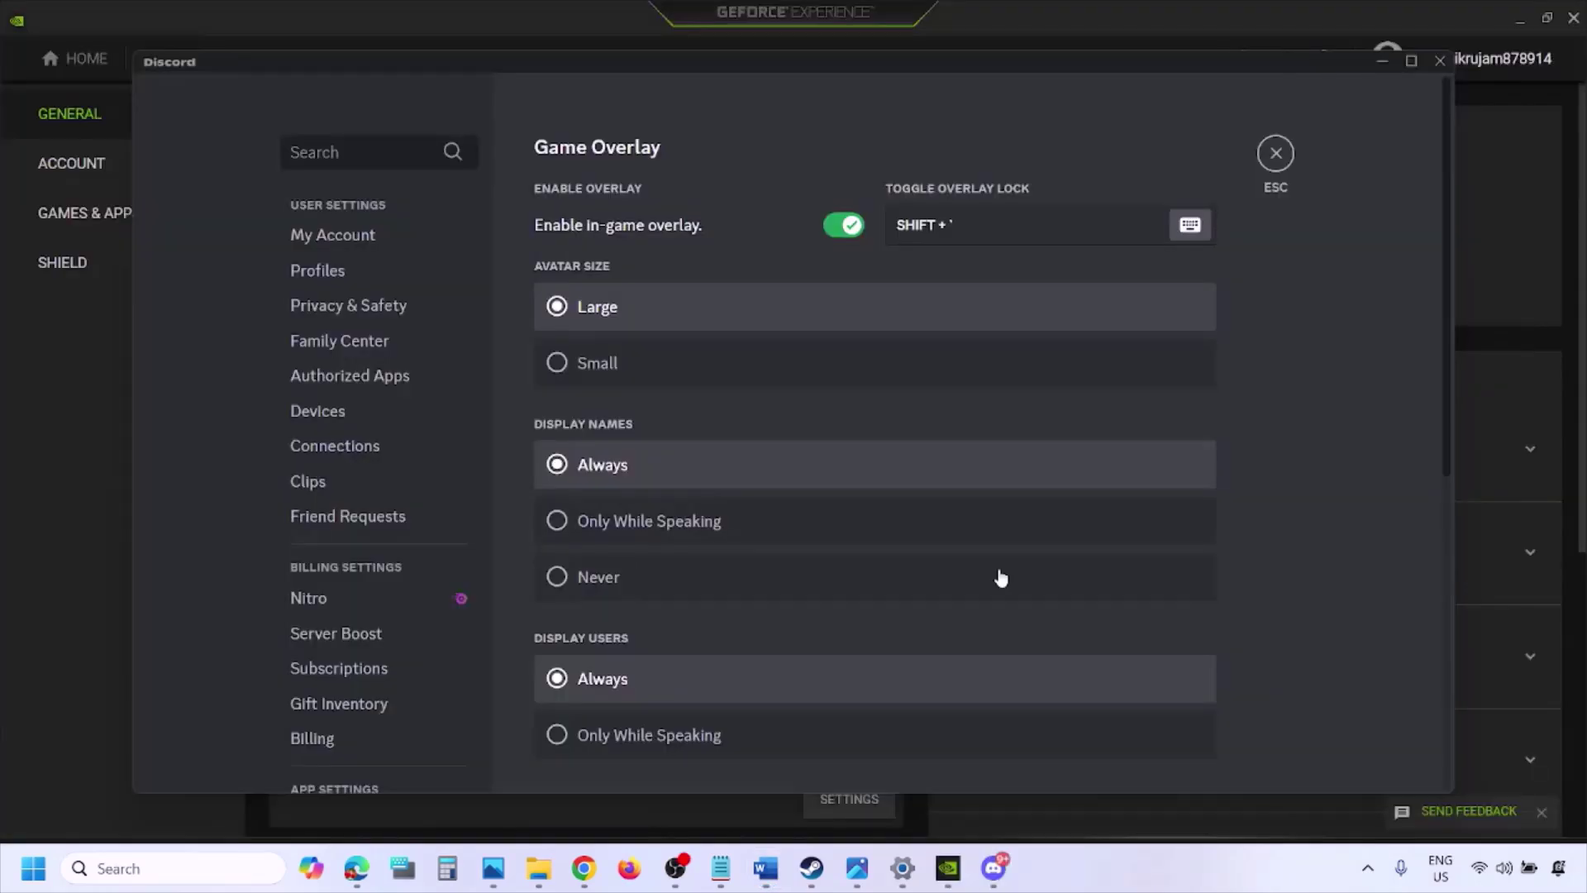
scroll(390, 443, "down", 10)
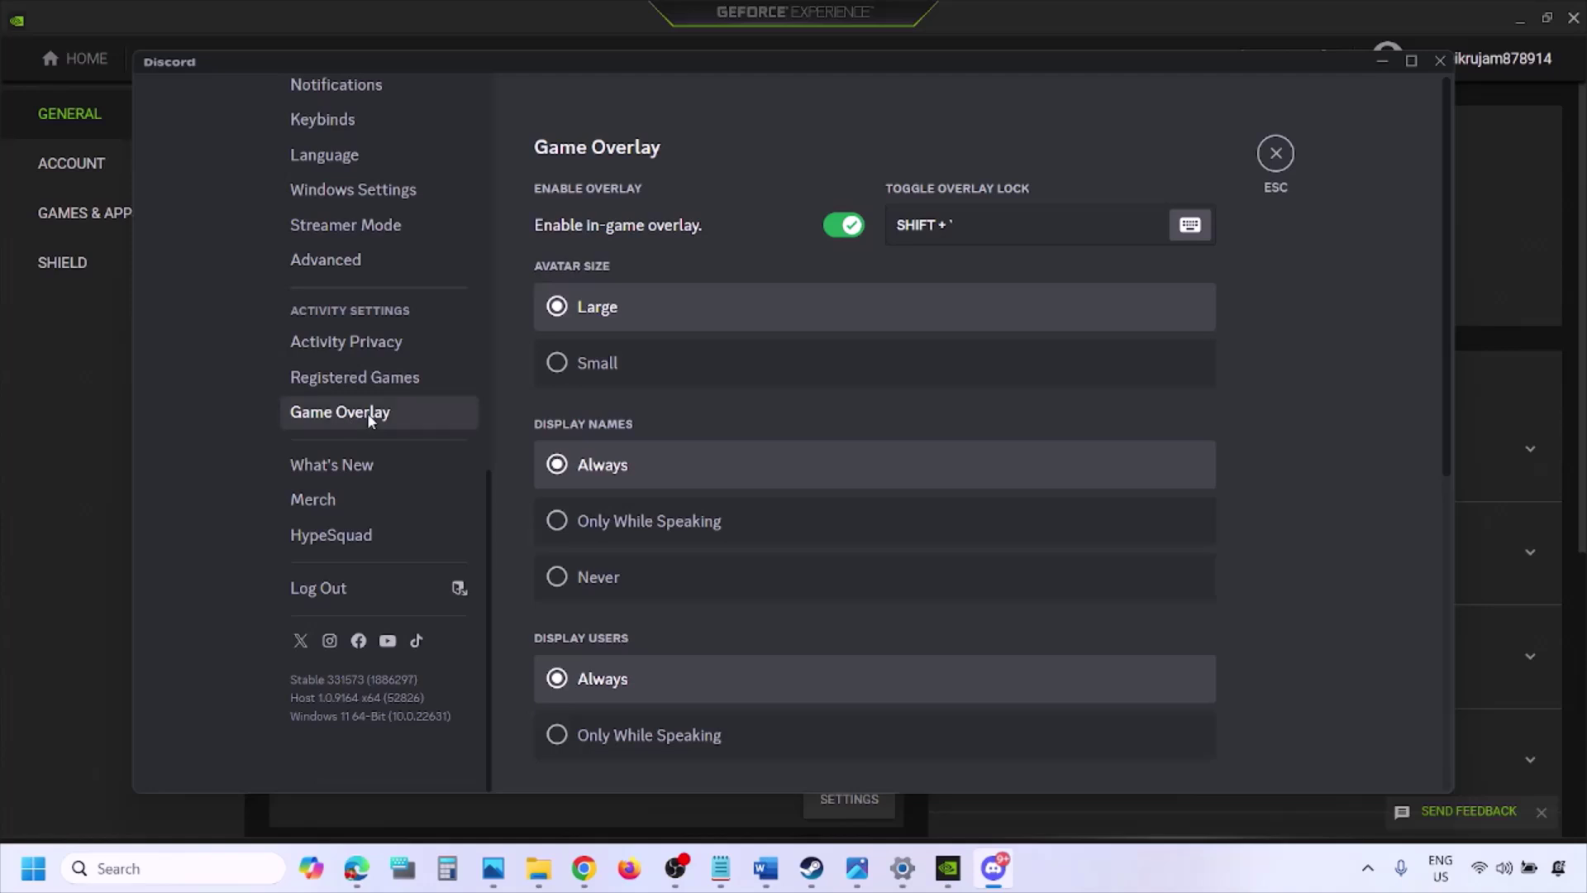
left_click(838, 224)
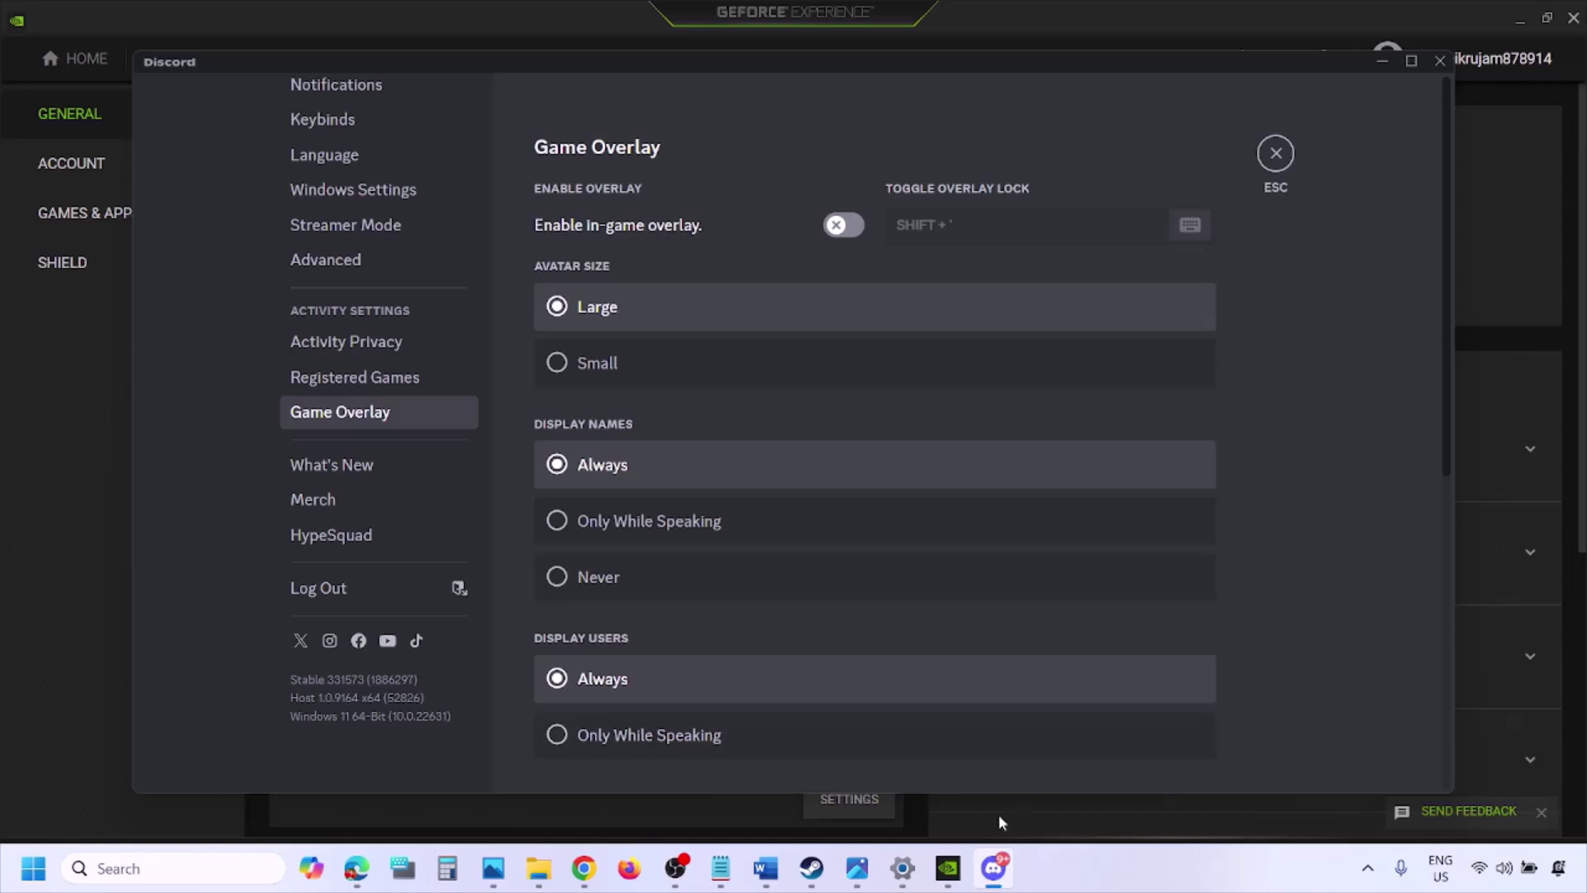
left_click(955, 874)
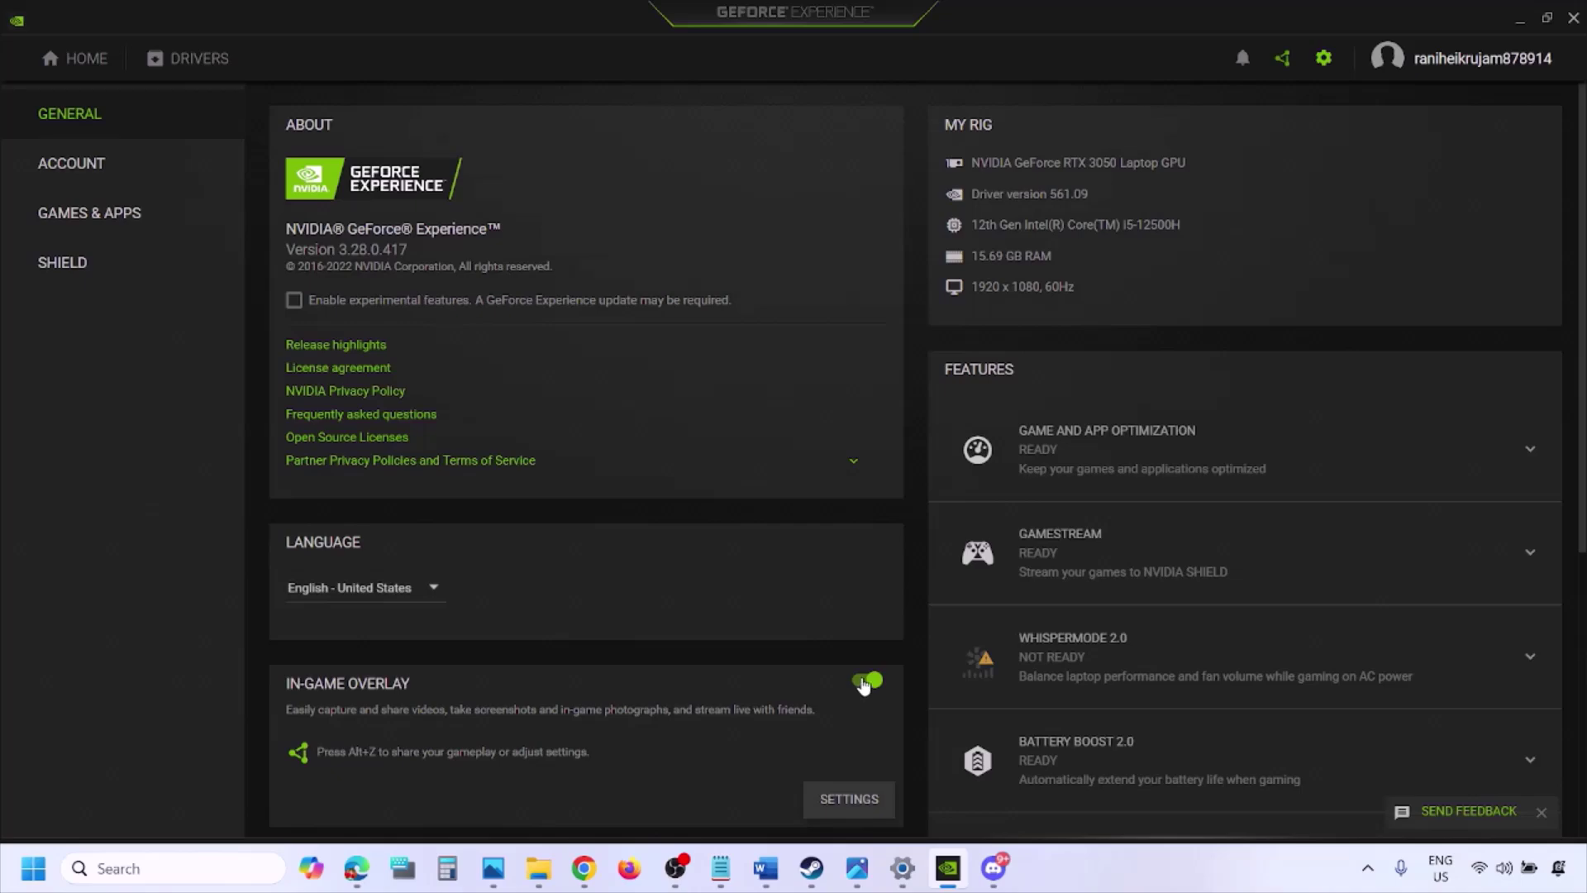
left_click(864, 682)
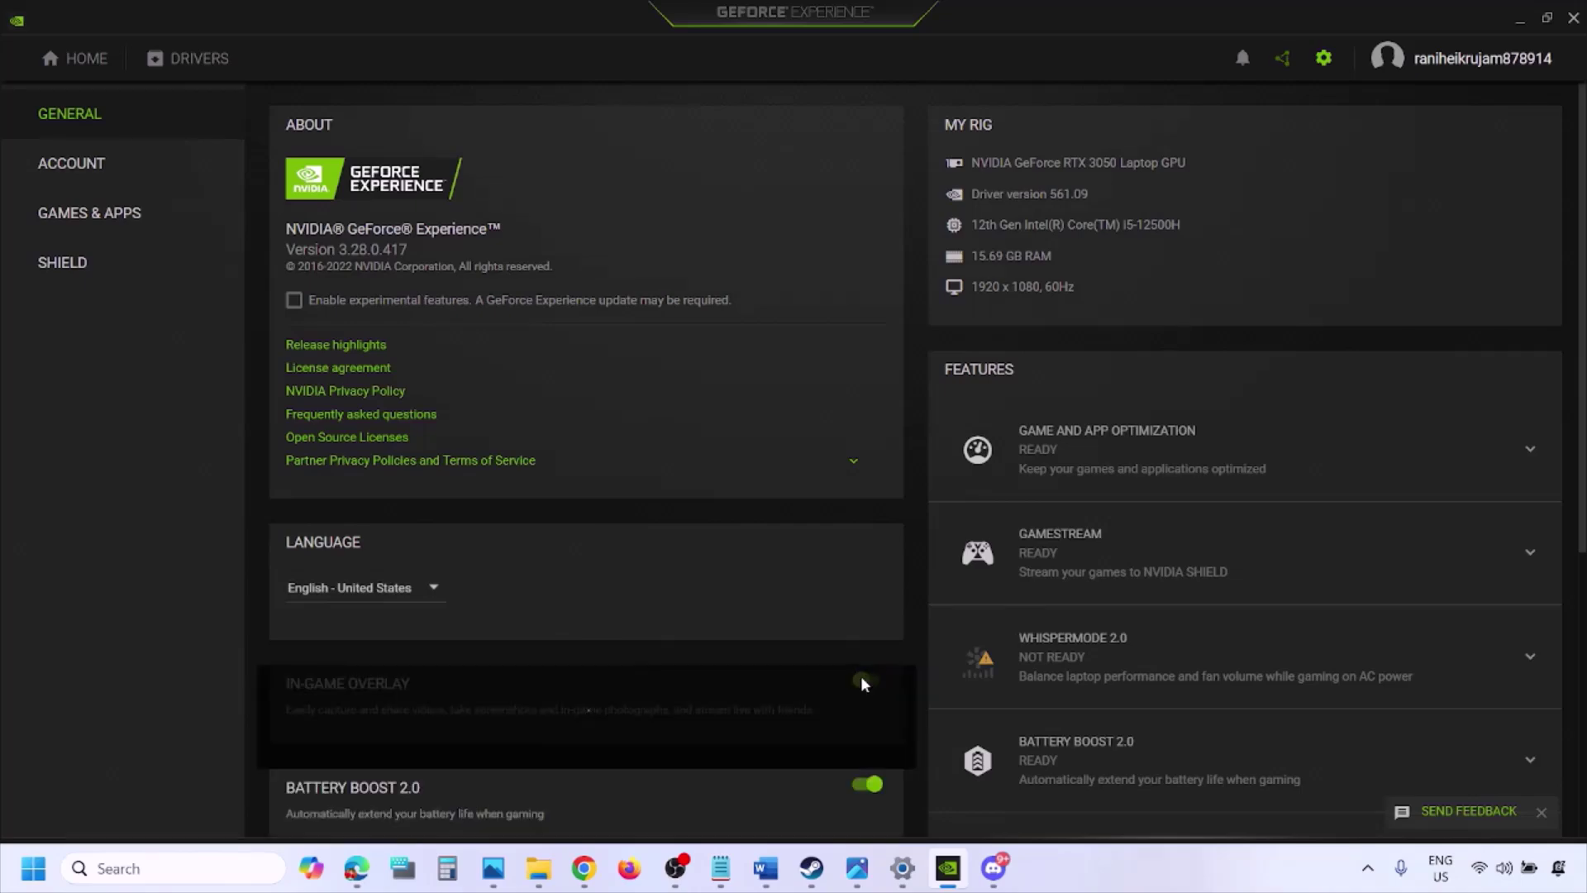
Step: Return to the Word document and highlight the Step 9 instruction to close all the overlay apps
left_click(765, 868)
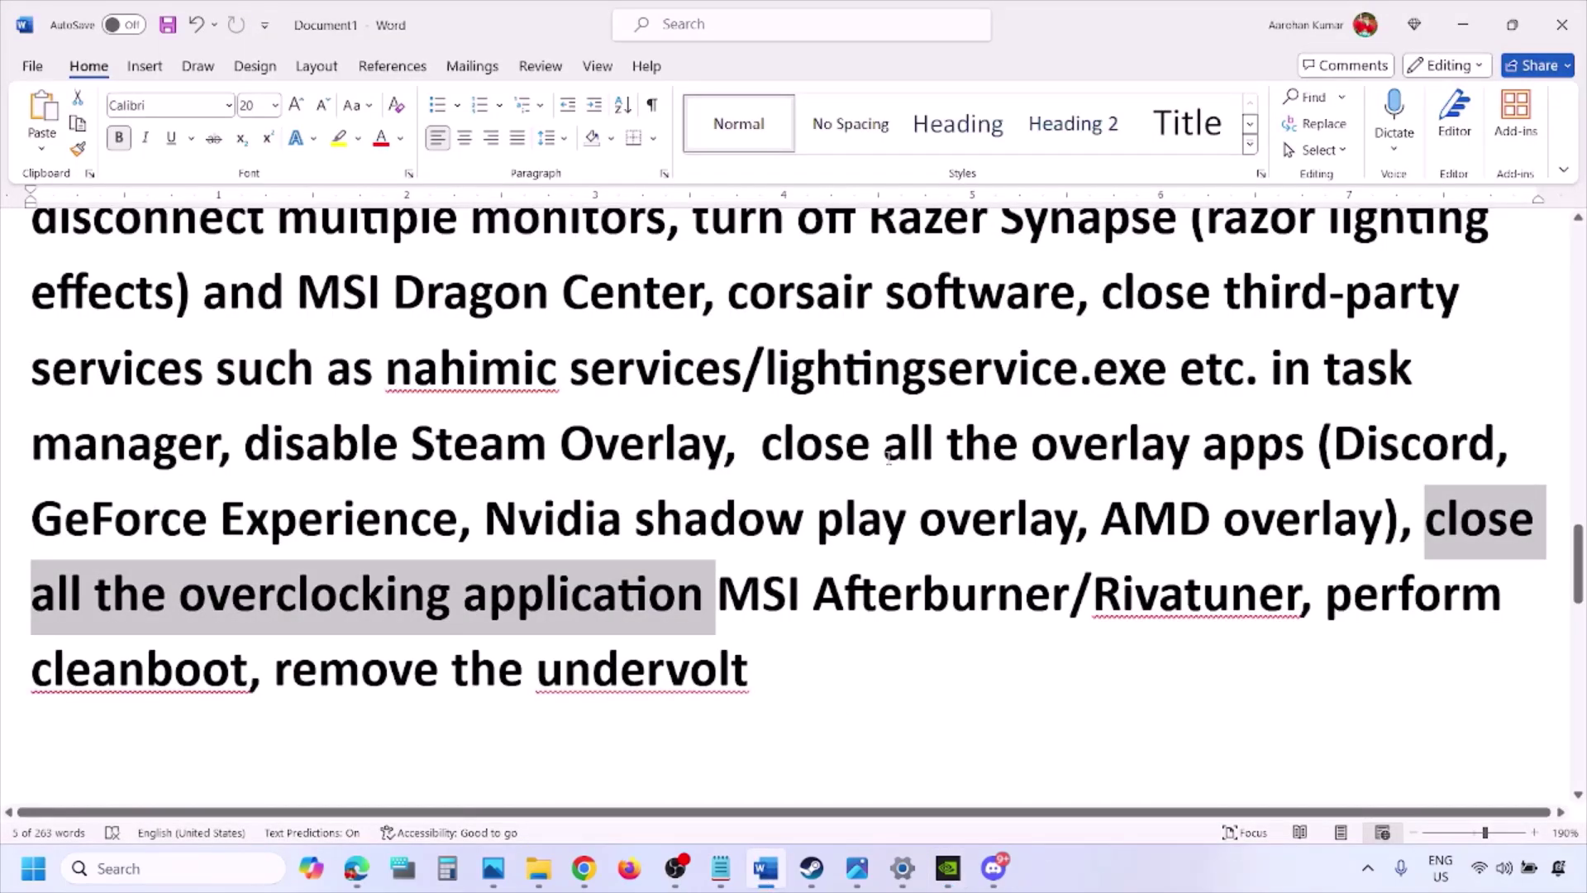
scroll(1136, 334, "up", 2)
scroll(788, 485, "down", 2)
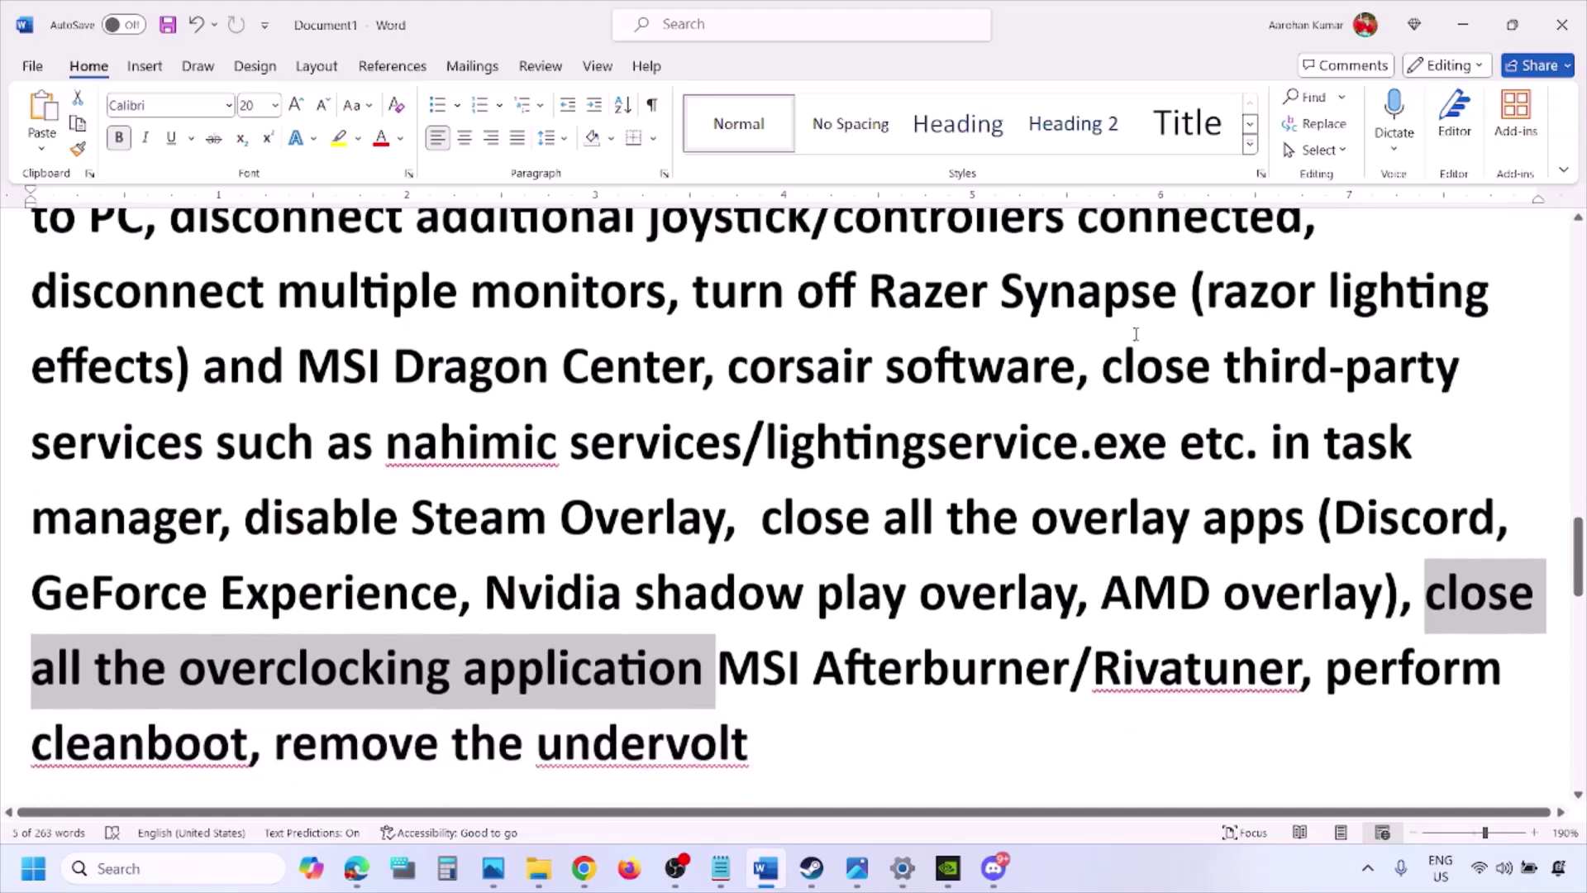
left_click_drag(784, 485, 1239, 496)
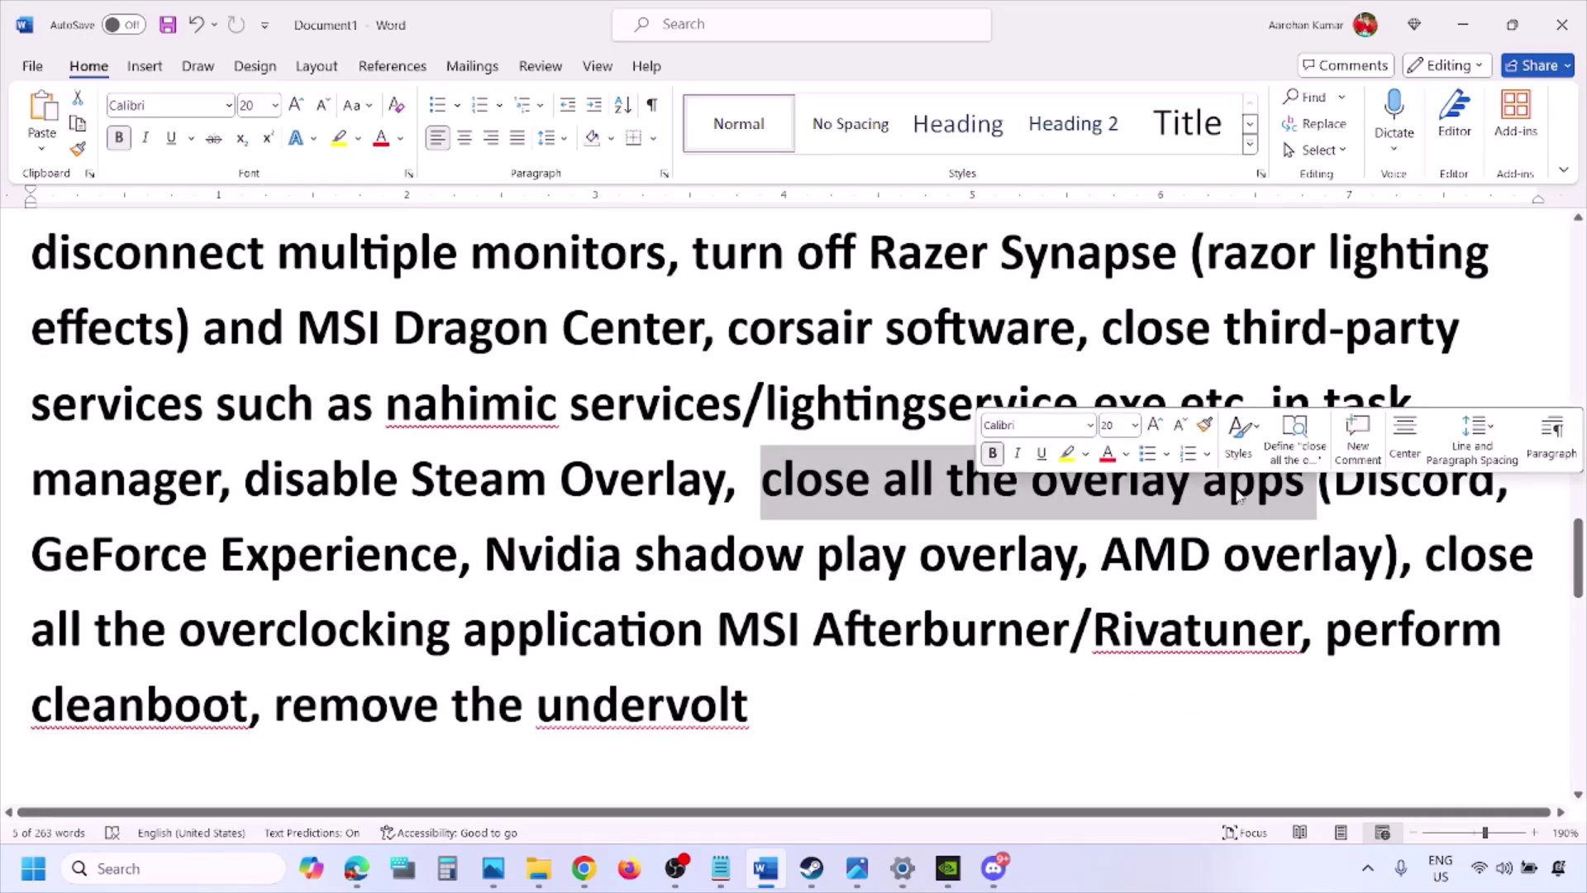
left_click(872, 492)
left_click_drag(767, 481, 1314, 489)
Step: Quit Discord and exit the NVIDIA background app from the system tray
left_click(1368, 867)
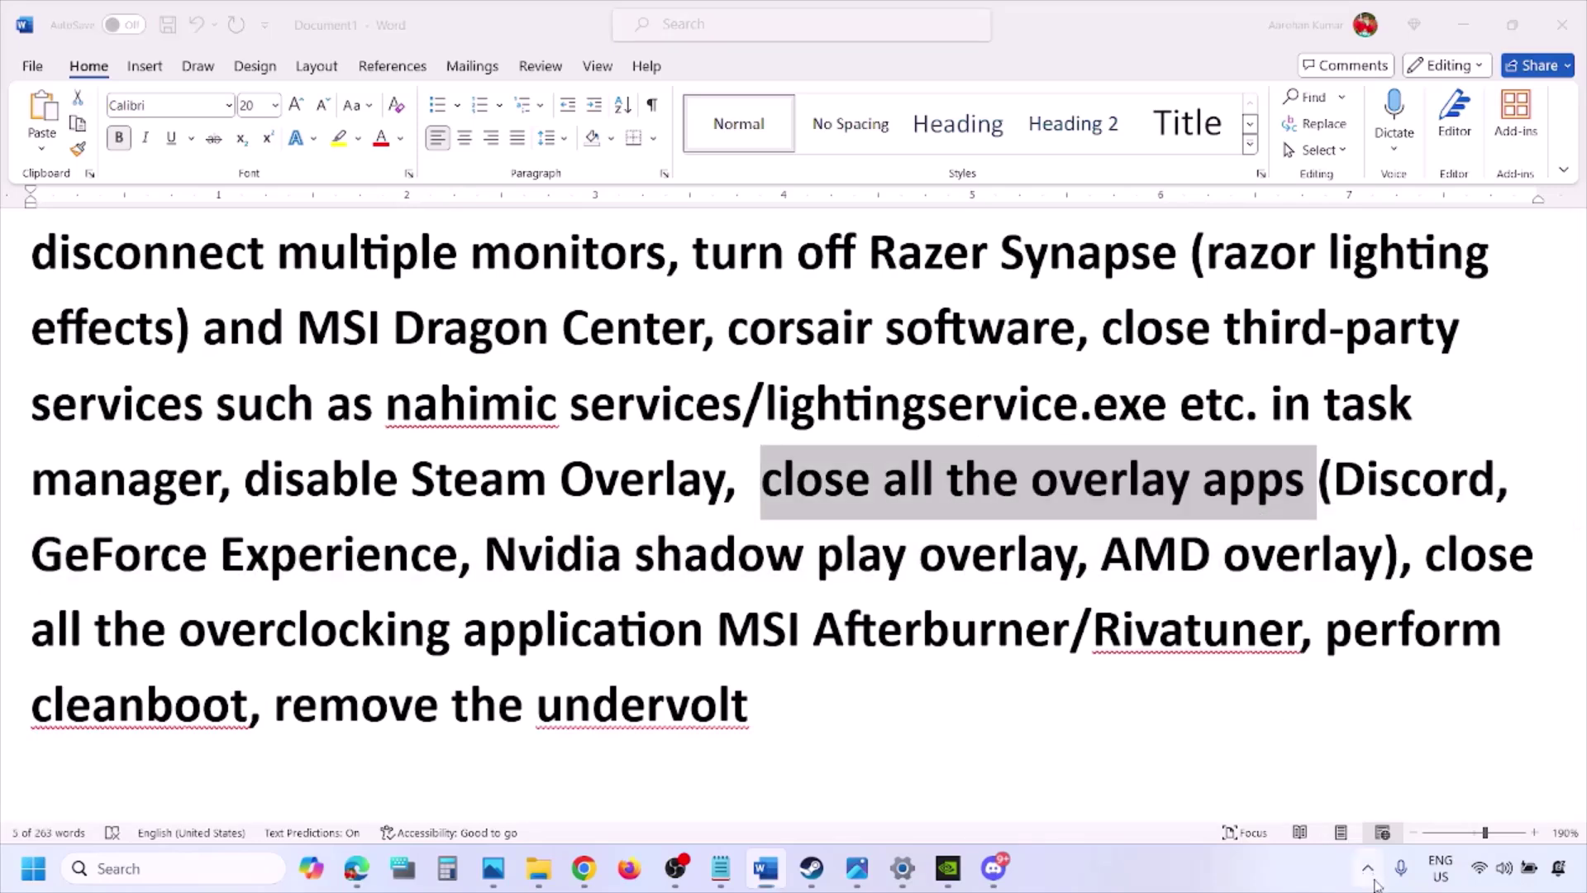
right_click(1328, 764)
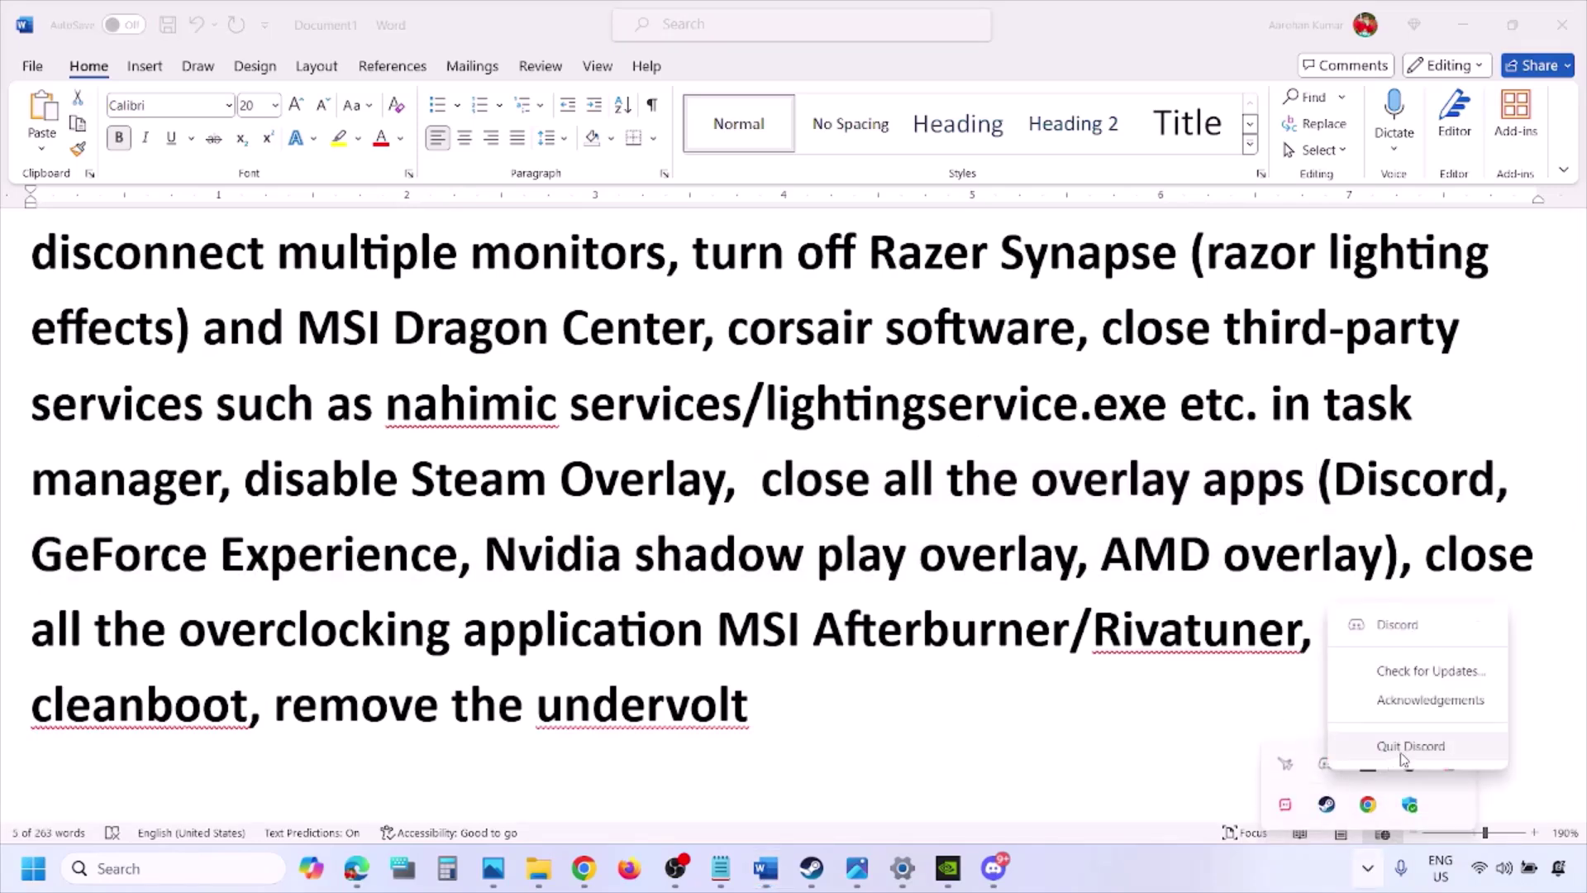
left_click(1405, 744)
right_click(1326, 763)
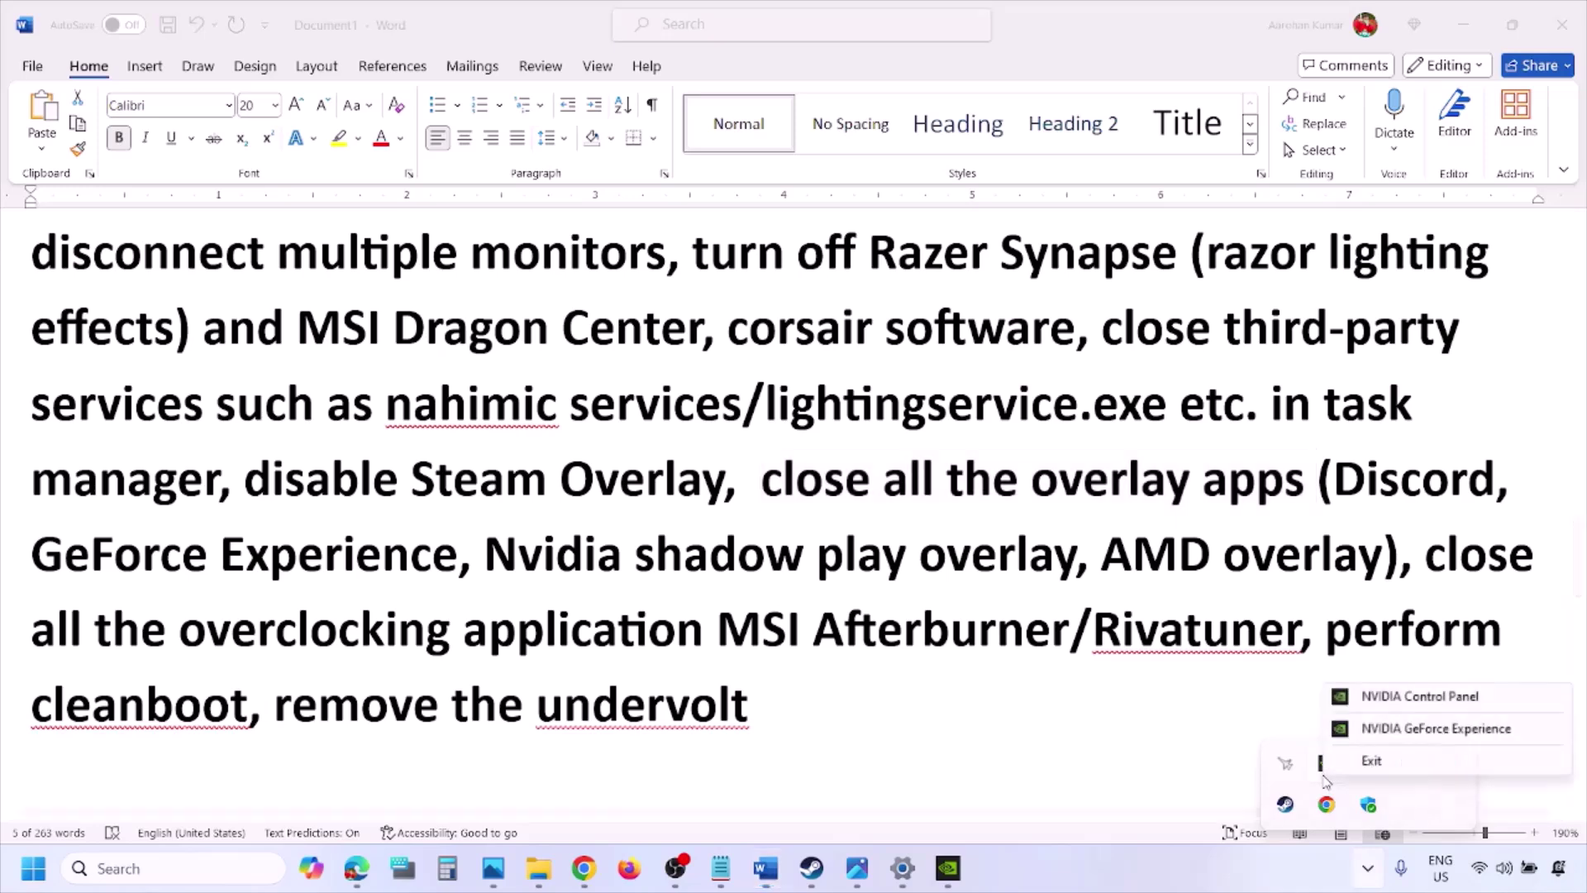
left_click(1376, 762)
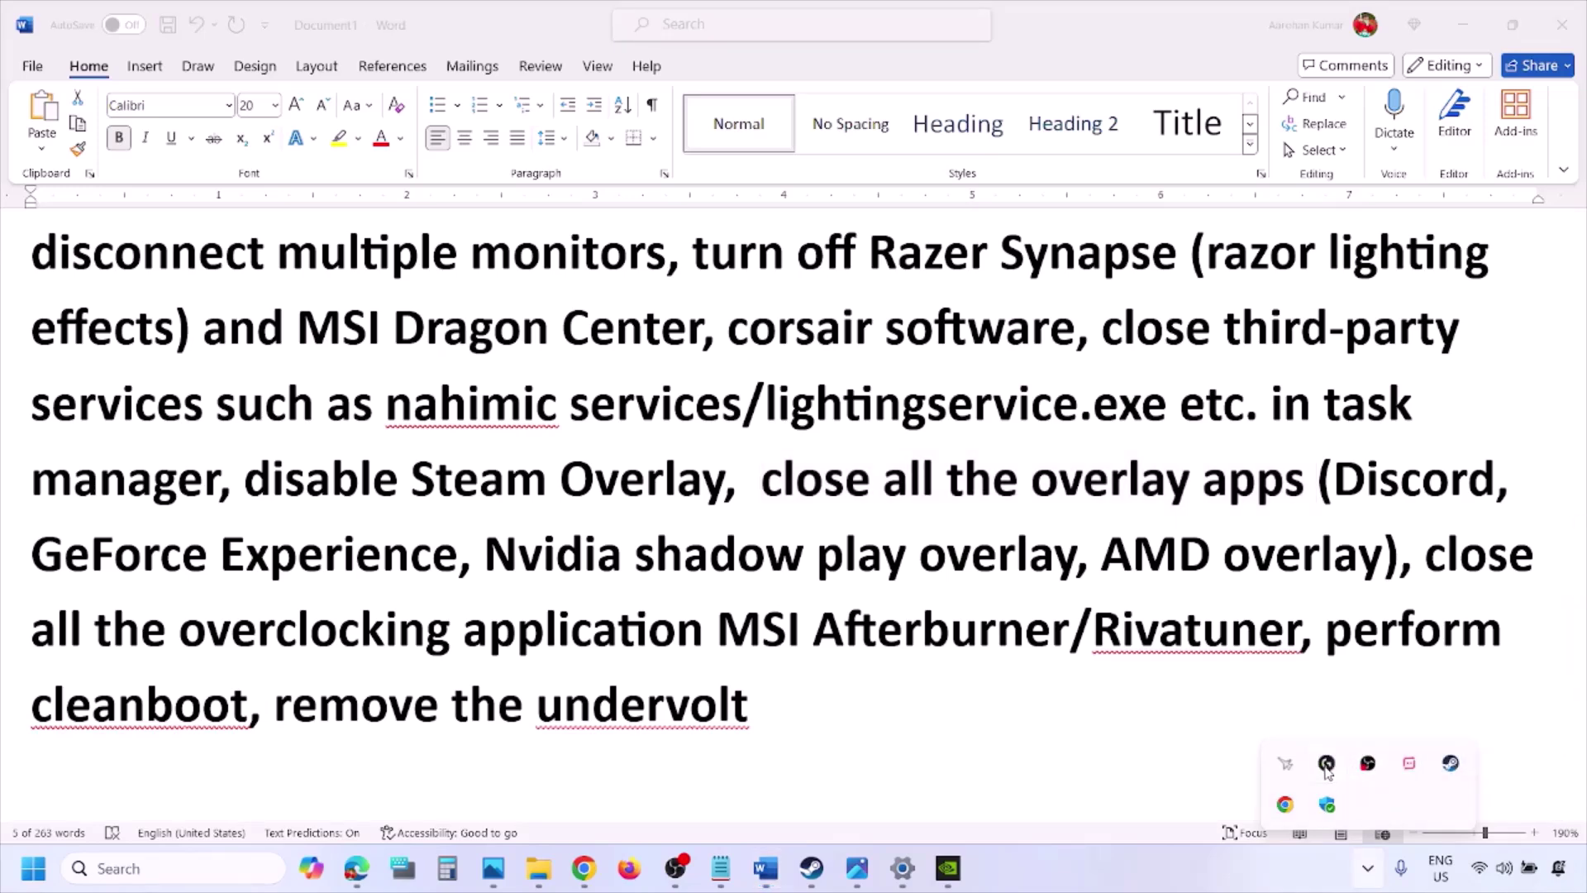
Step: Exit two more background utilities from the system tray, leaving Steam and Chrome running
right_click(1326, 765)
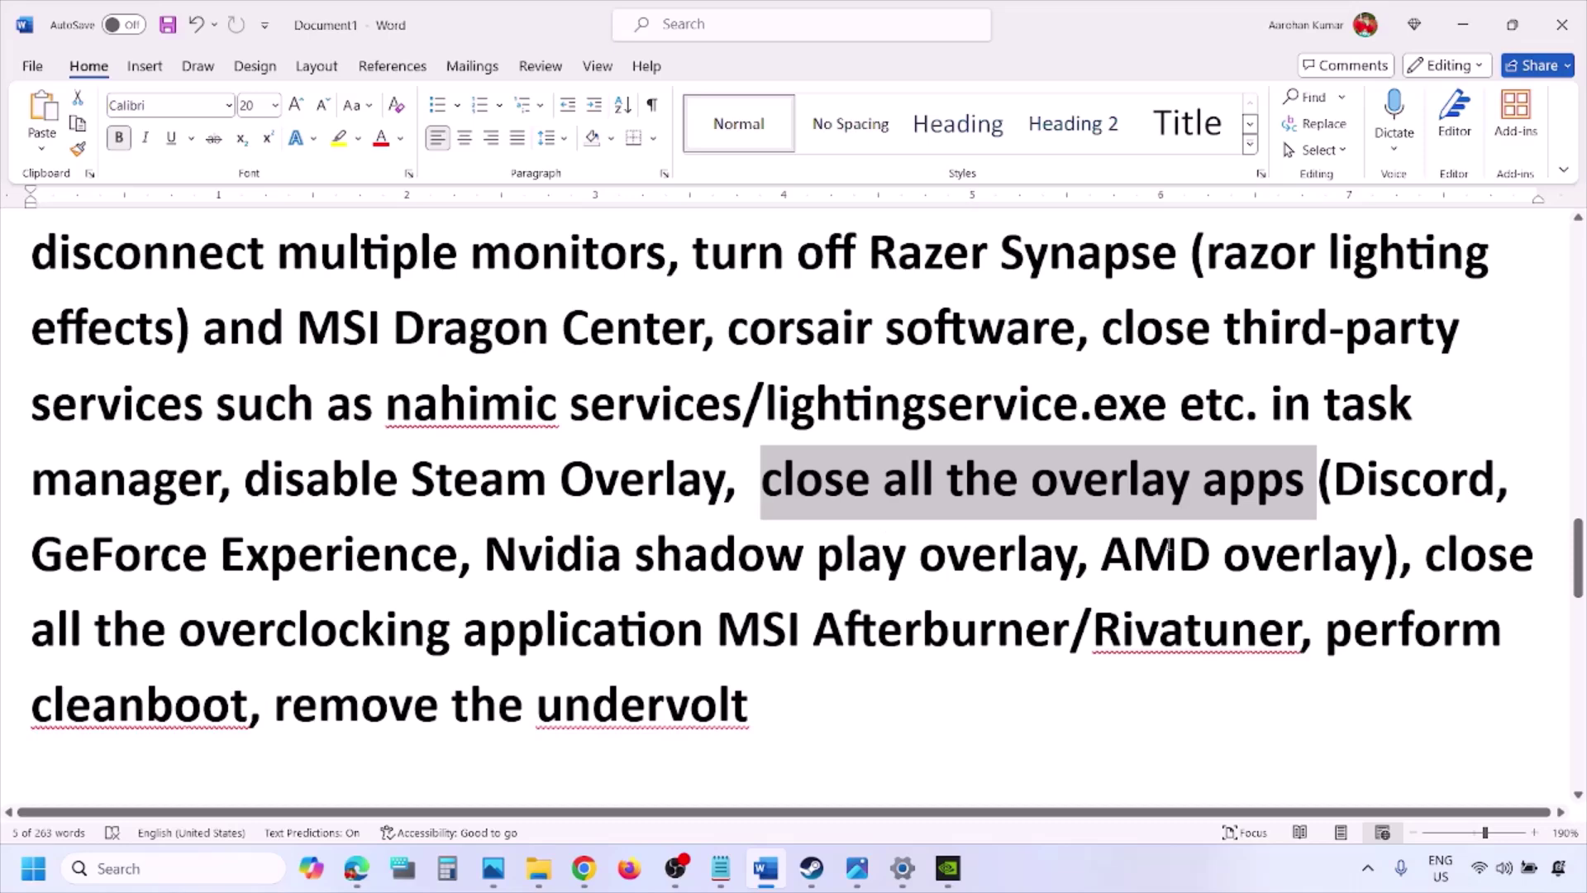
left_click(1367, 868)
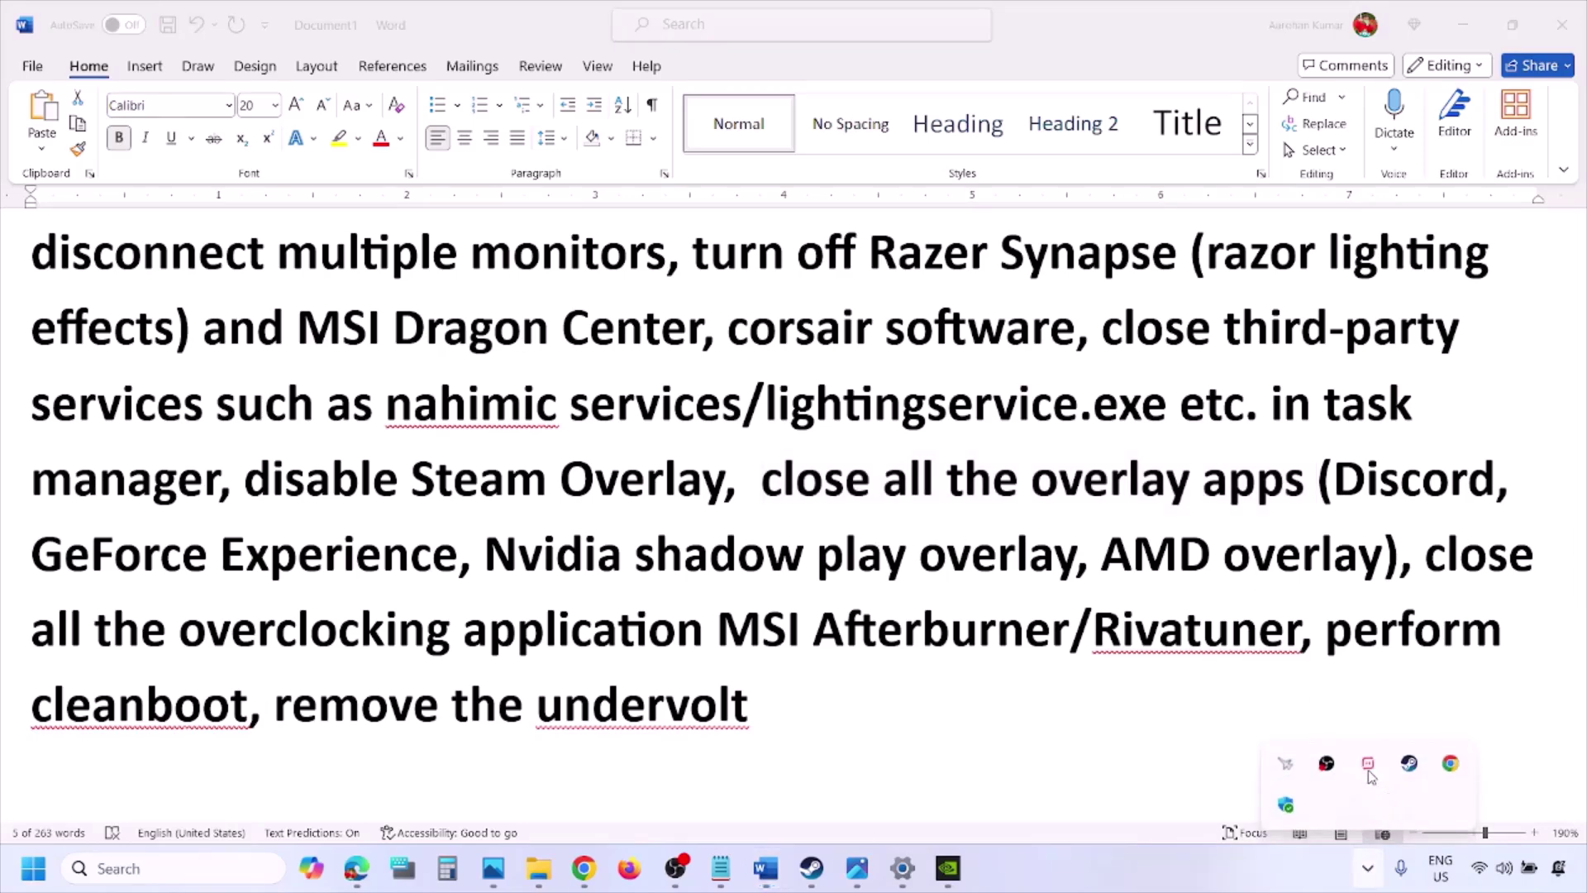
right_click(1367, 765)
left_click(1408, 760)
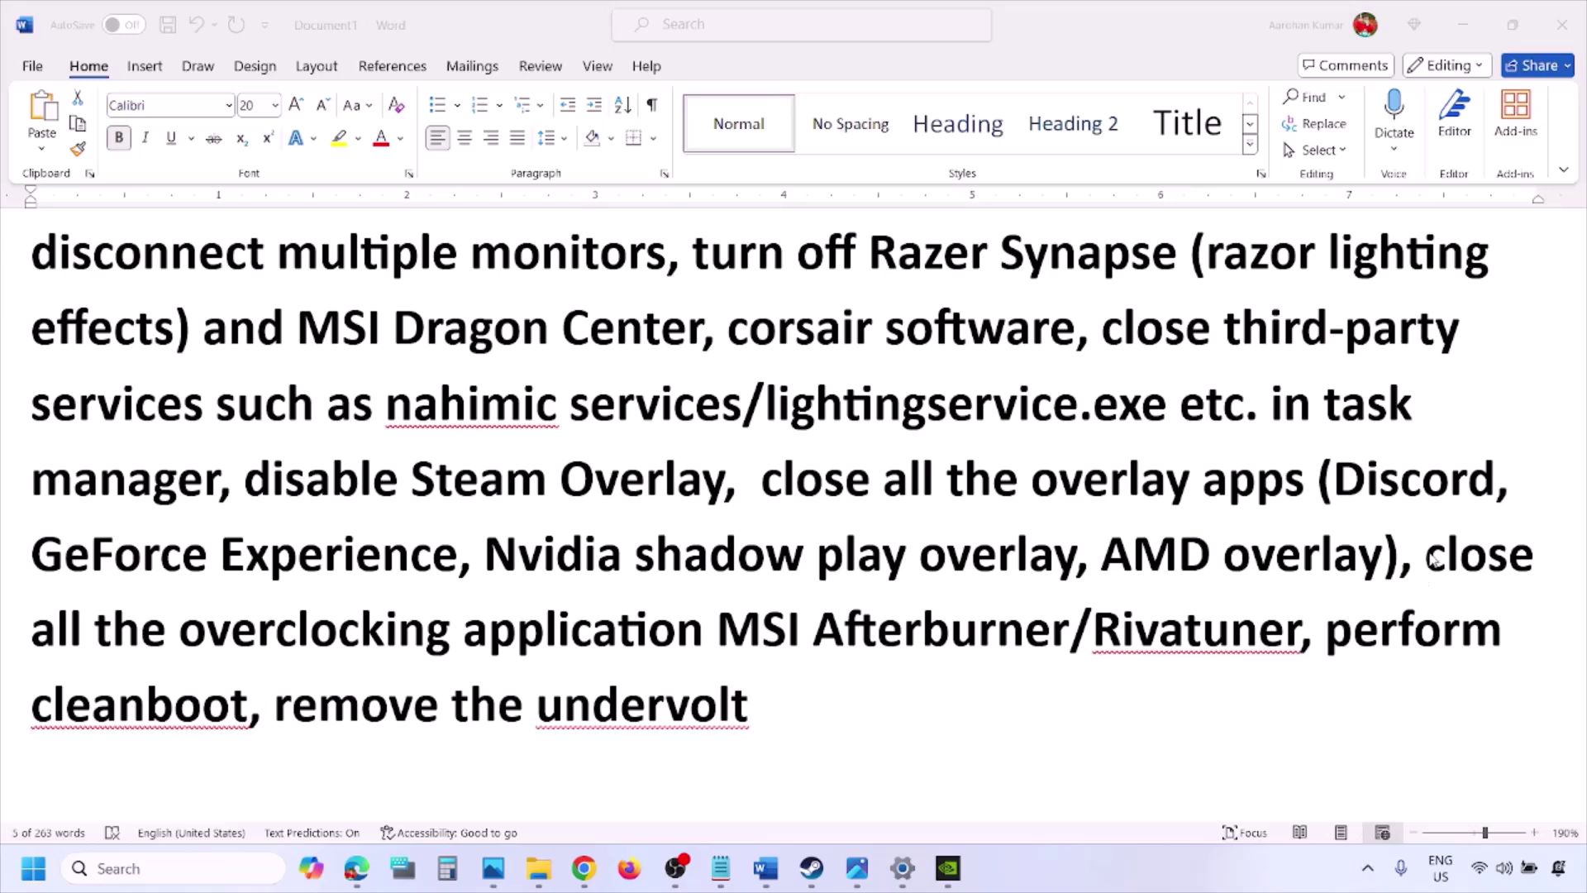
Step: Highlight the instruction on closing overclocking applications, and close MSI Afterburner from the system tray
left_click_drag(1431, 558, 761, 632)
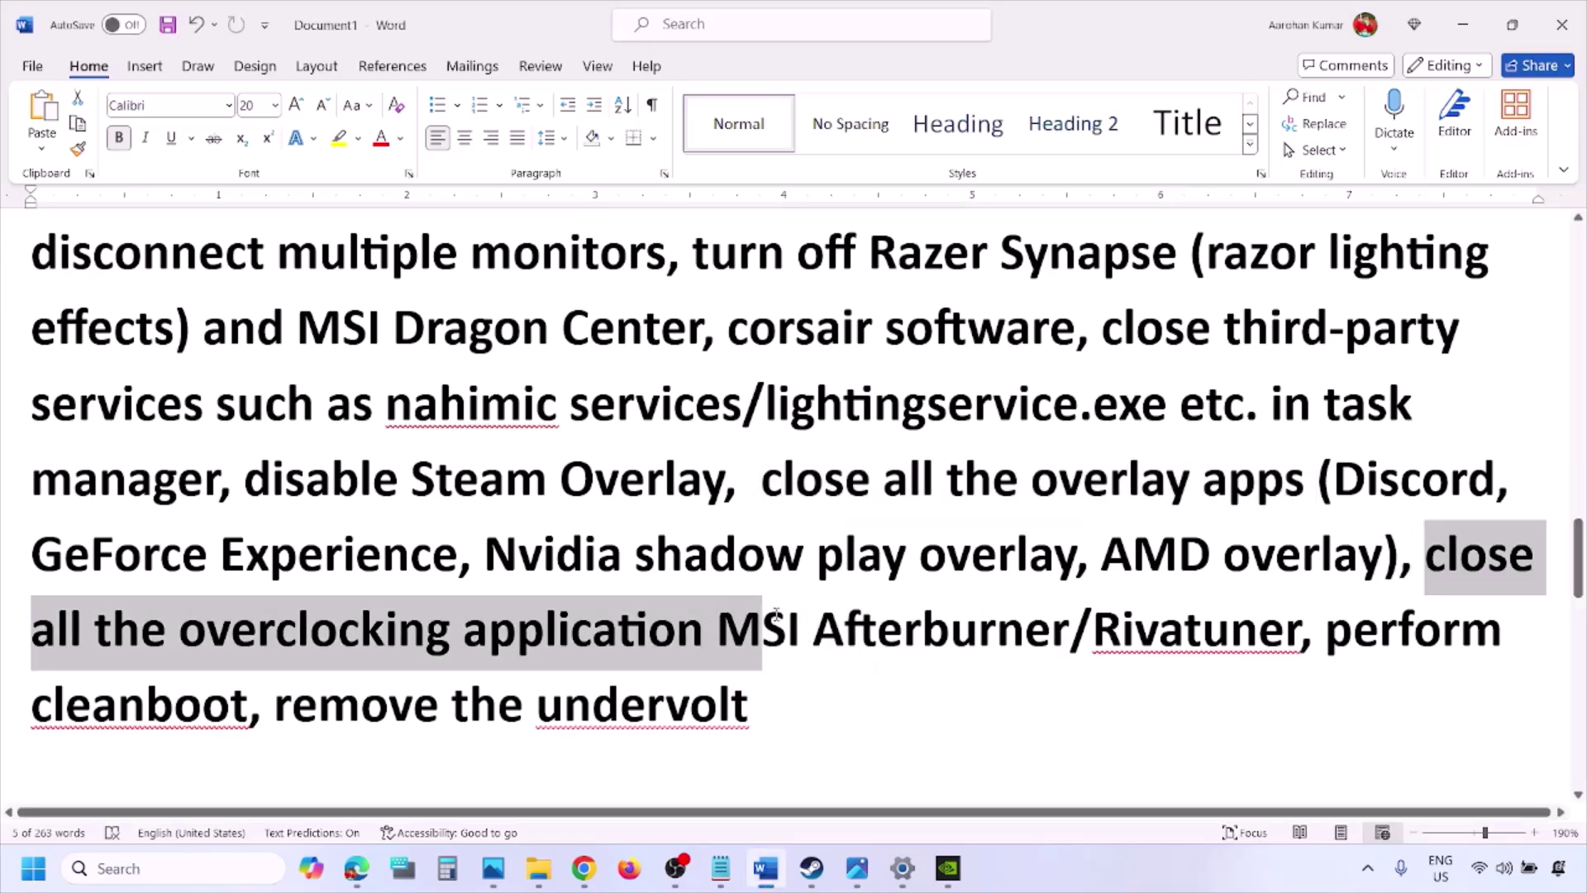
left_click(1367, 871)
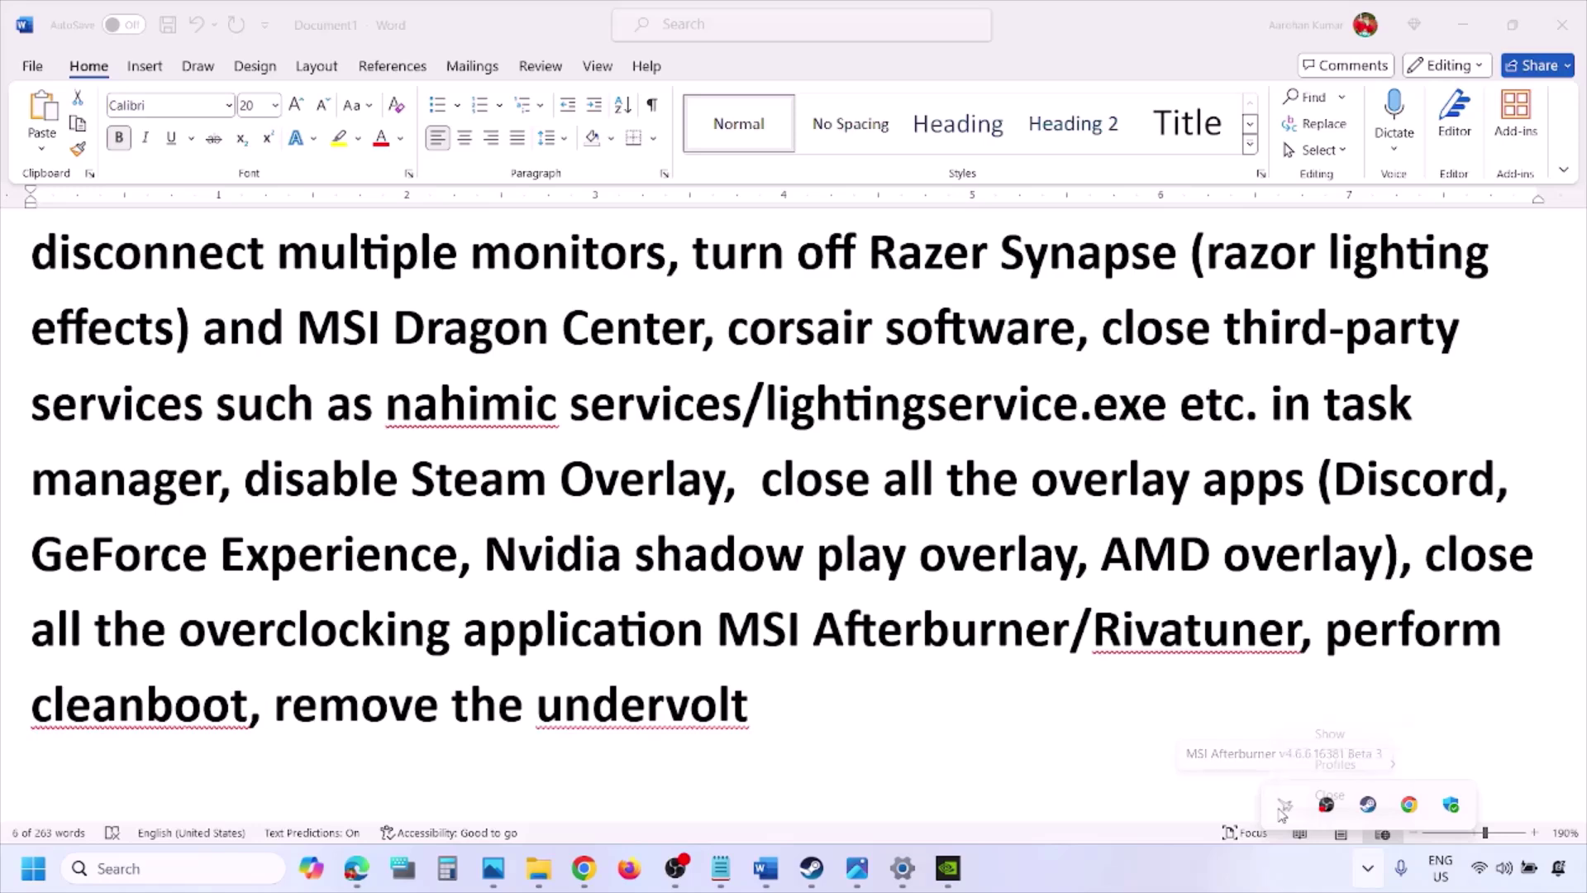
right_click(1287, 808)
left_click(1339, 796)
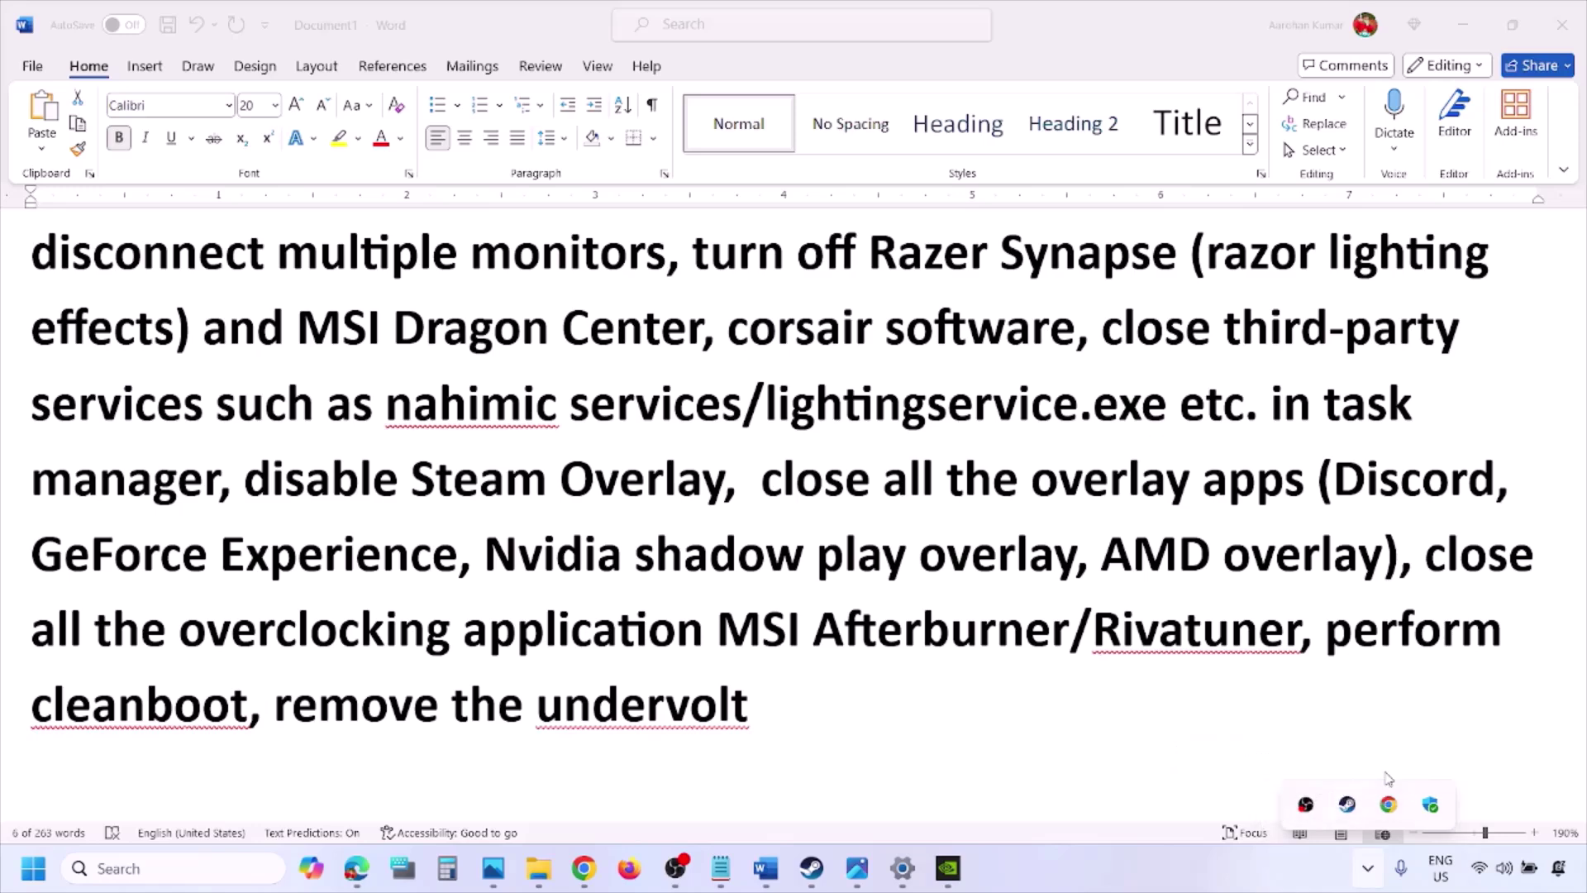